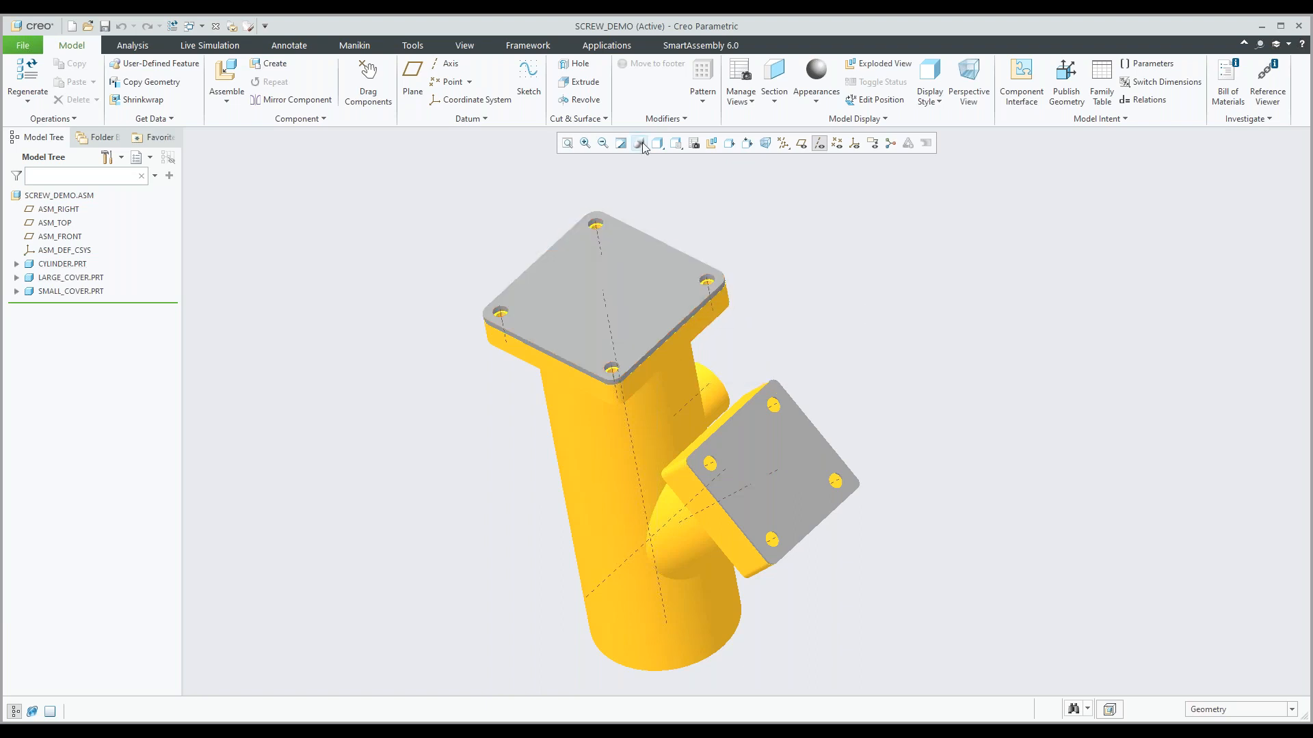
Start a new SmartAssembly component from the existing_hole library item, including a bolt-side washer and a nut.
{"action": "left_click", "coordinate": [689, 46]}
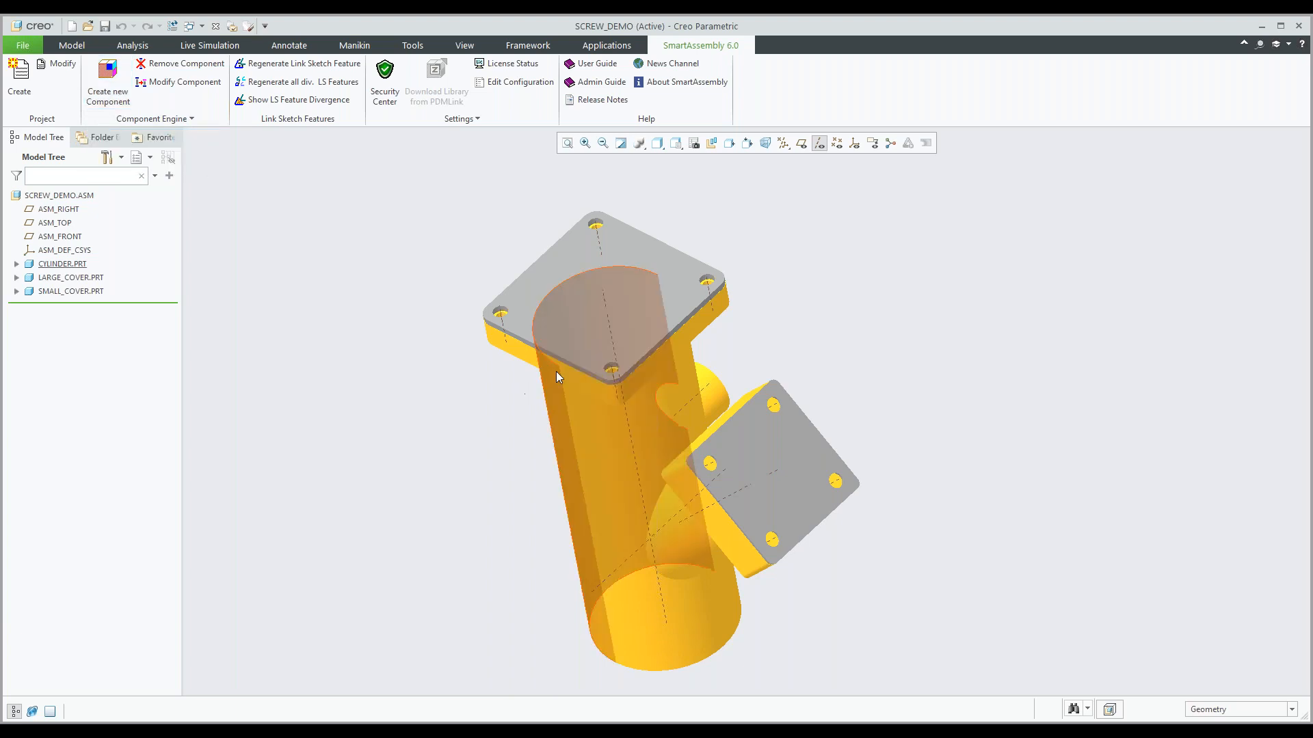
{"action": "scroll", "coordinate": [615, 228], "scroll_direction": "up", "scroll_amount": 3}
{"action": "scroll", "coordinate": [615, 228], "scroll_direction": "up", "scroll_amount": 2}
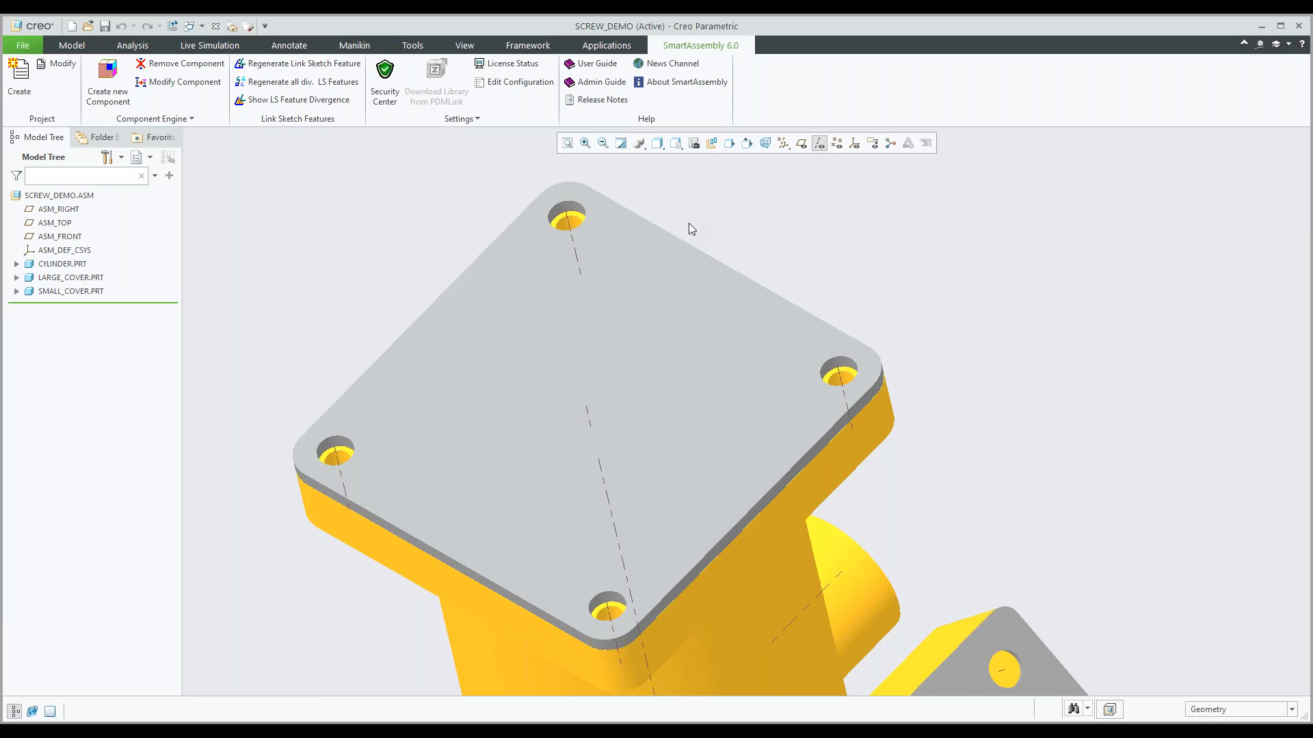
{"action": "middle_click_drag", "start_coordinate": [624, 305], "coordinate": [603, 294]}
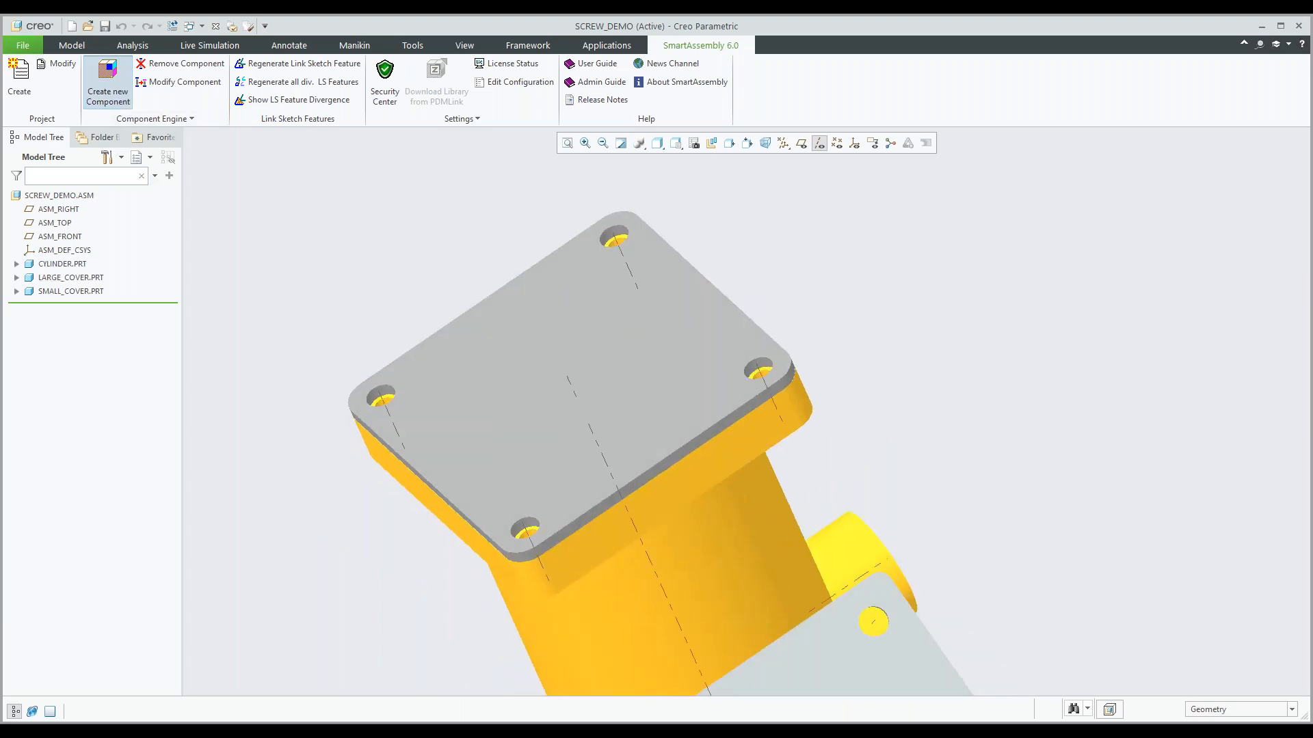
{"action": "left_click", "coordinate": [107, 82]}
{"action": "left_click_drag", "start_coordinate": [520, 180], "coordinate": [419, 163]}
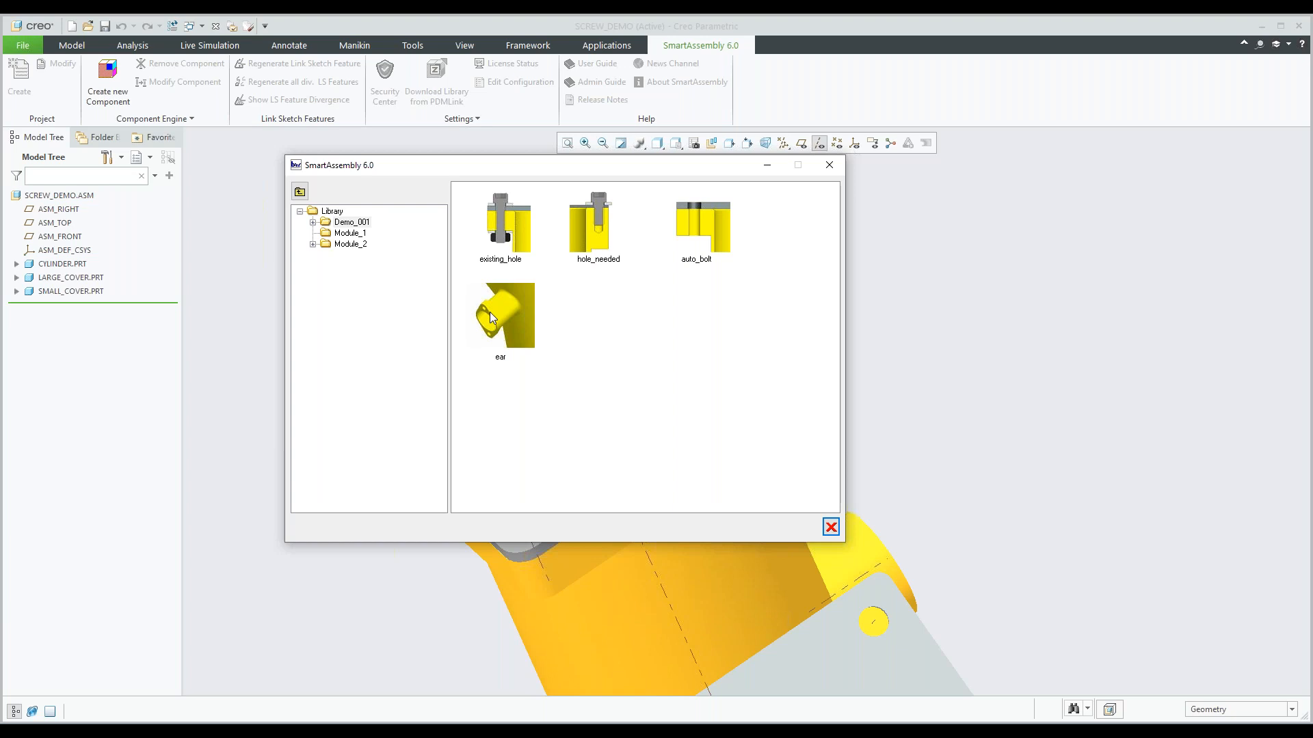
{"action": "double_click", "coordinate": [511, 235]}
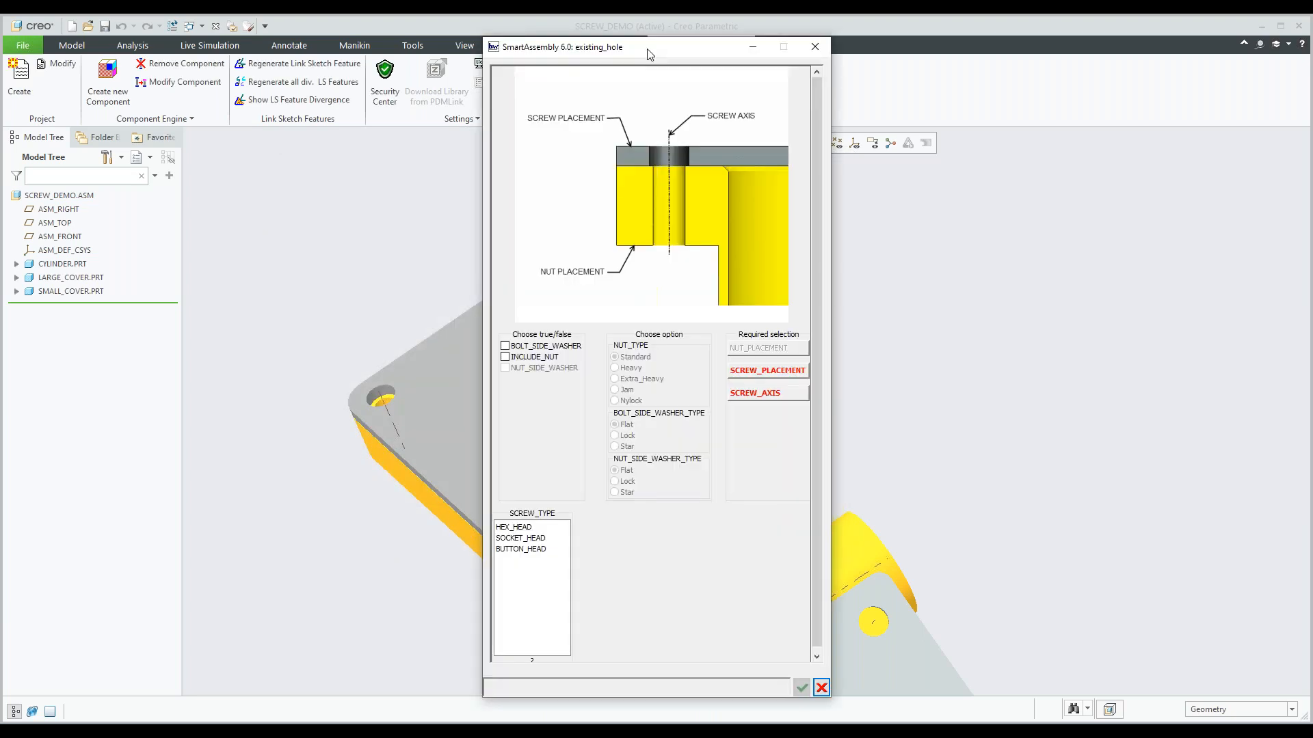
{"action": "left_click_drag", "start_coordinate": [655, 50], "coordinate": [1008, 56]}
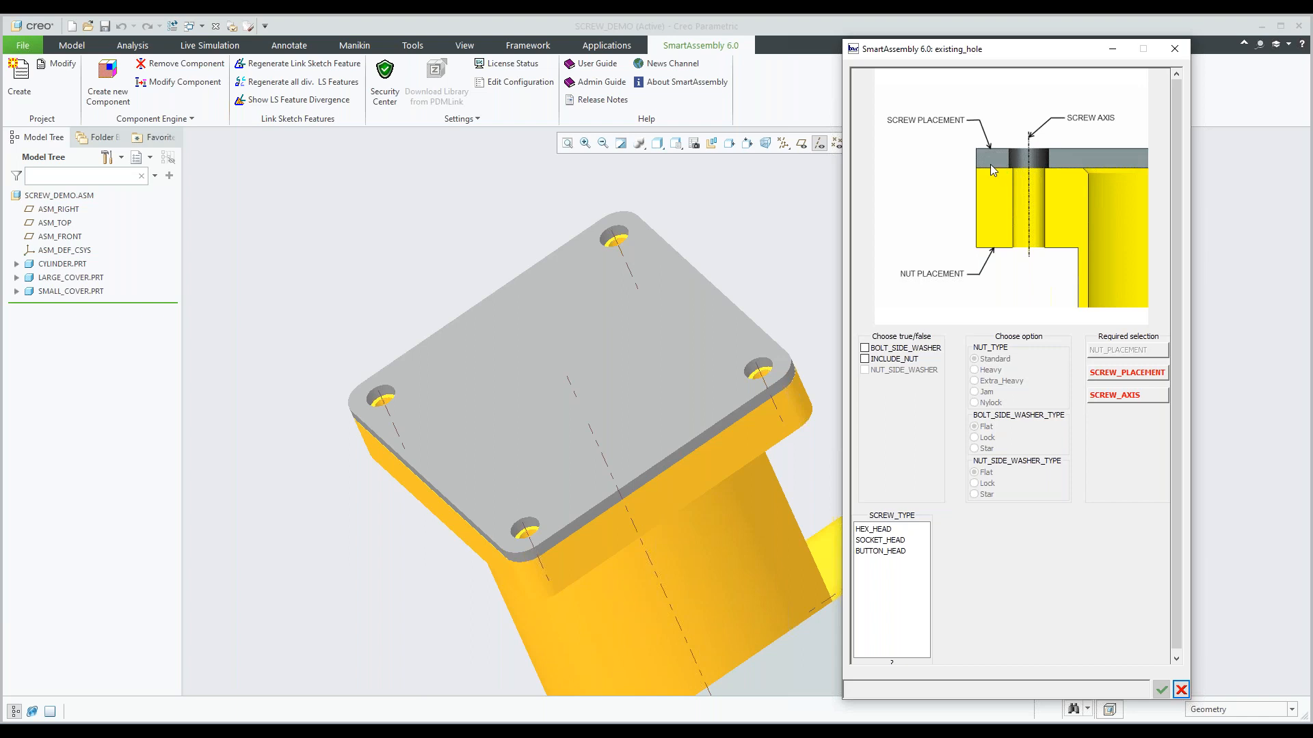
{"action": "left_click", "coordinate": [864, 348]}
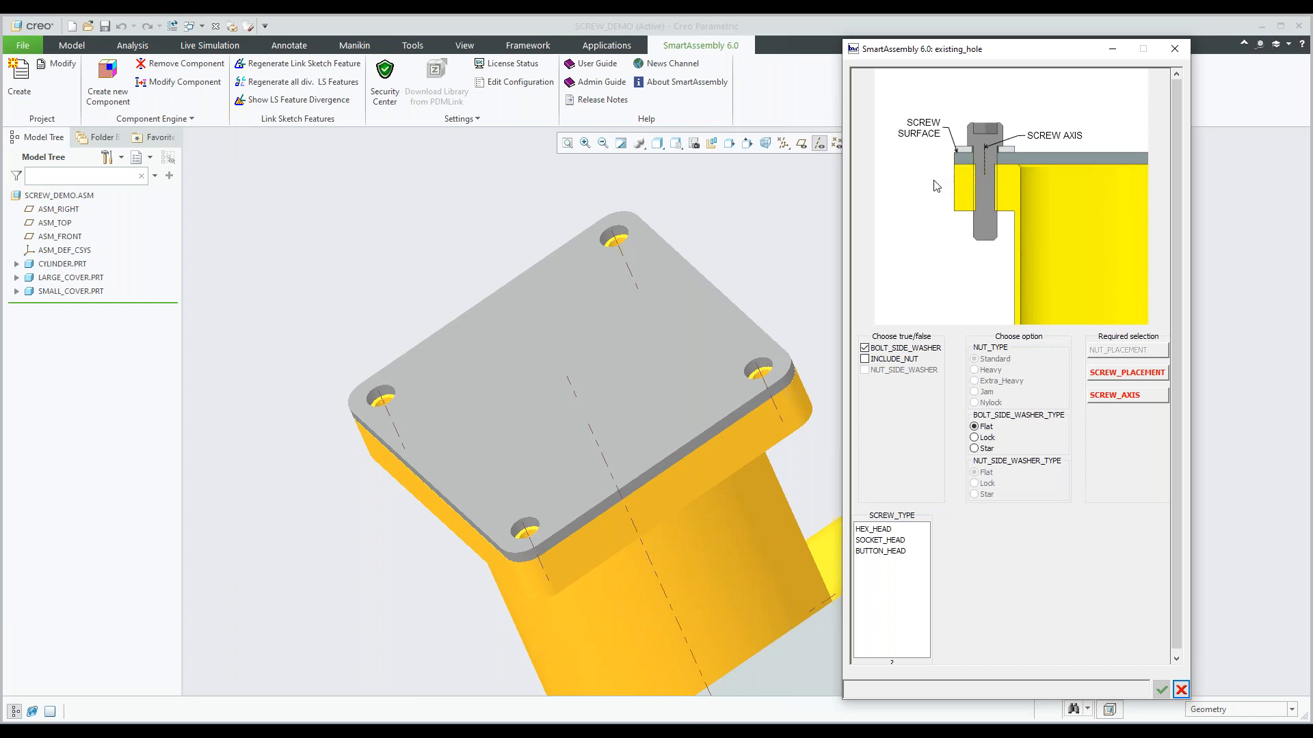
{"action": "left_click", "coordinate": [865, 359]}
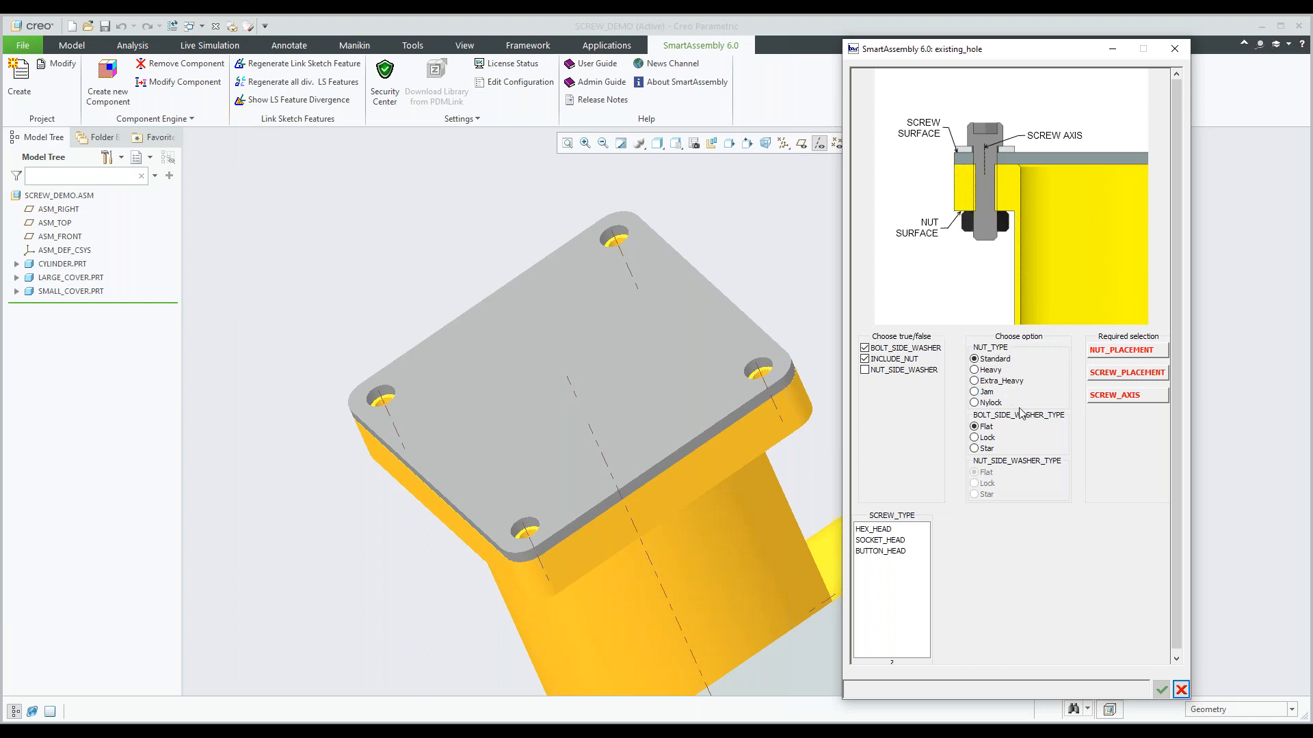
Assign the large cover's top face as screw placement, its front corner hole's axis as screw axis, and the flange underside as nut placement.
{"action": "left_click", "coordinate": [1114, 377]}
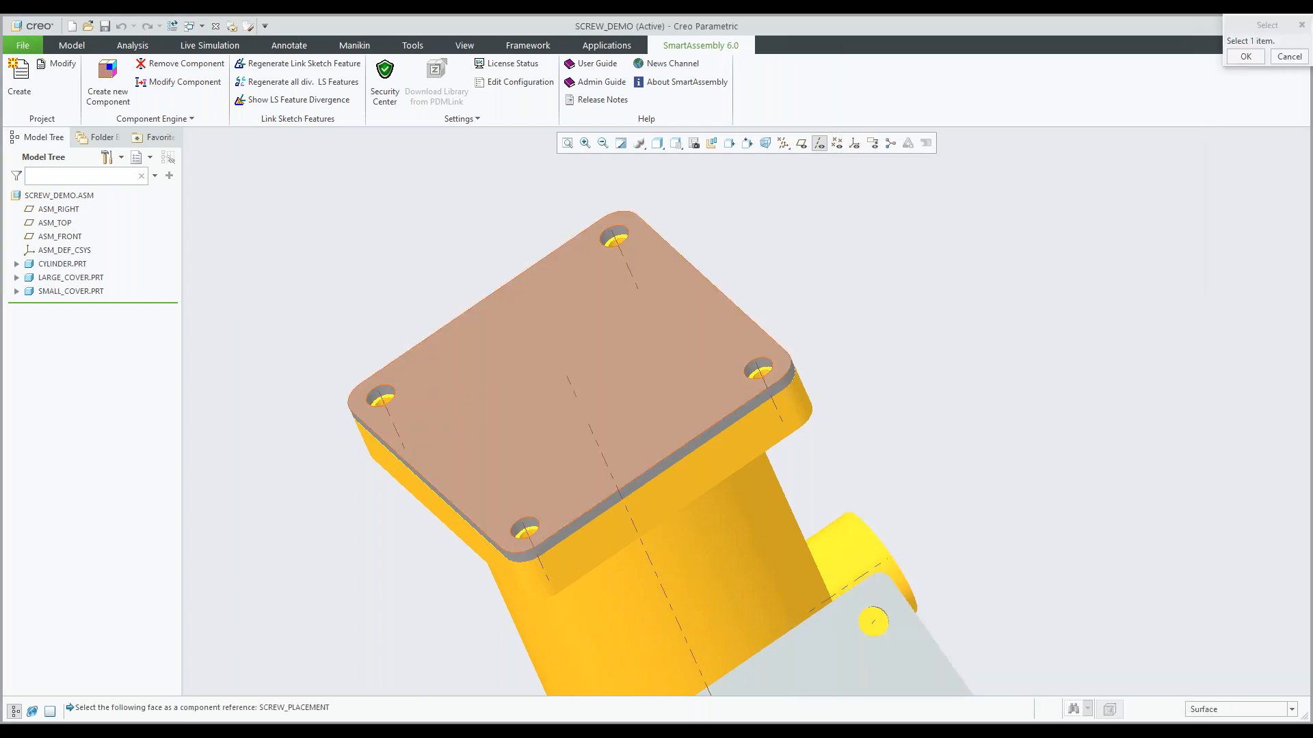
{"action": "left_click", "coordinate": [547, 403]}
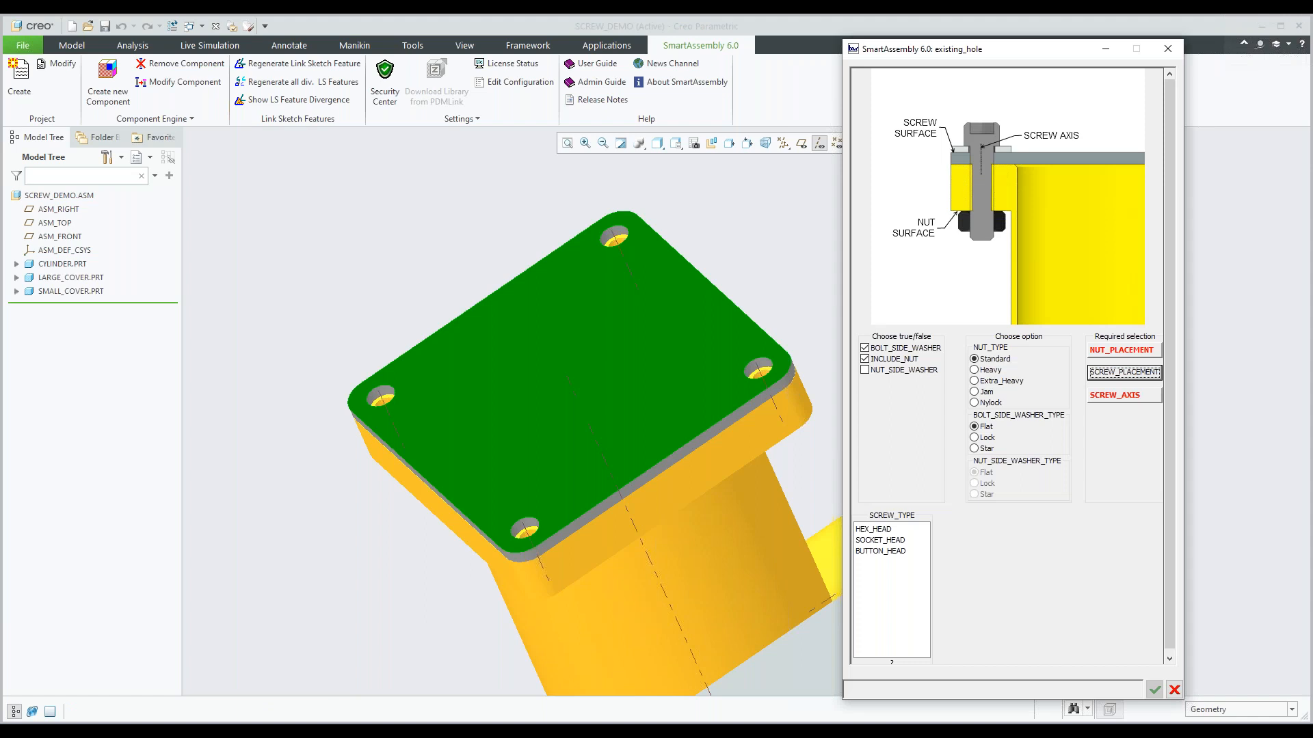
{"action": "left_click", "coordinate": [1112, 400]}
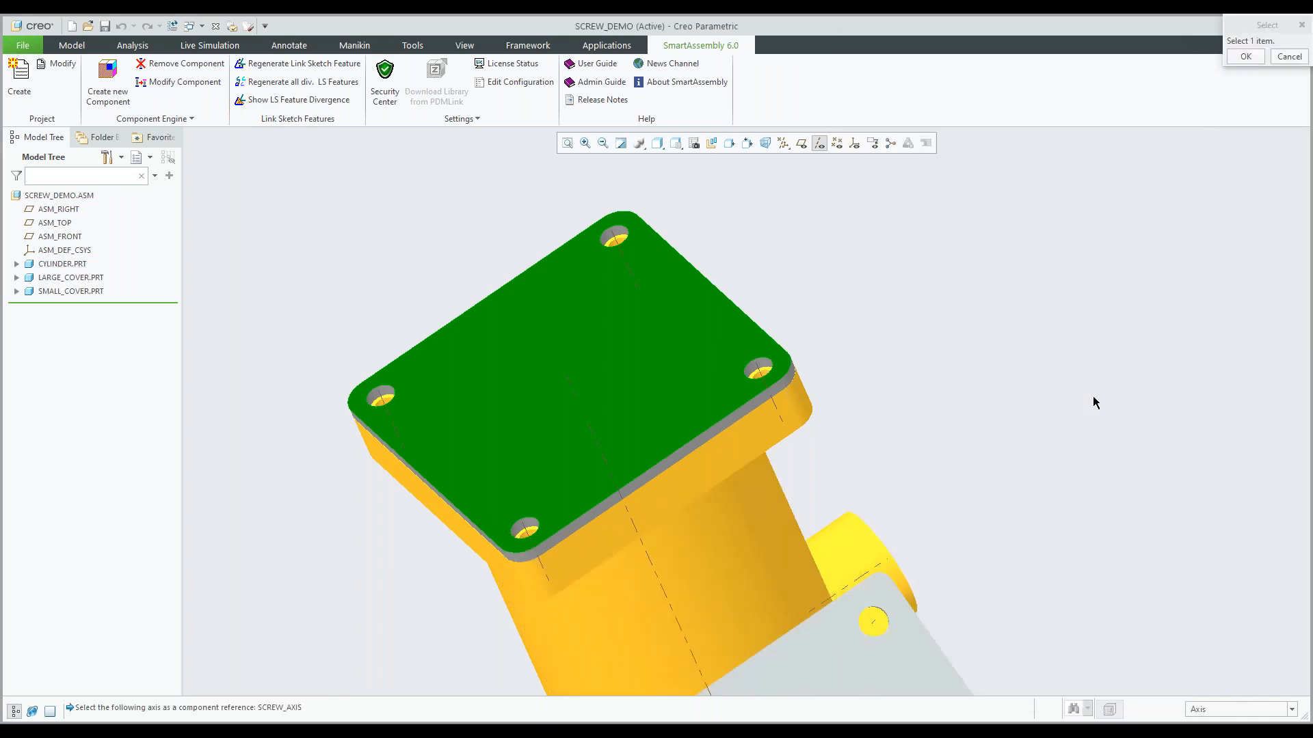
{"action": "left_click", "coordinate": [525, 528]}
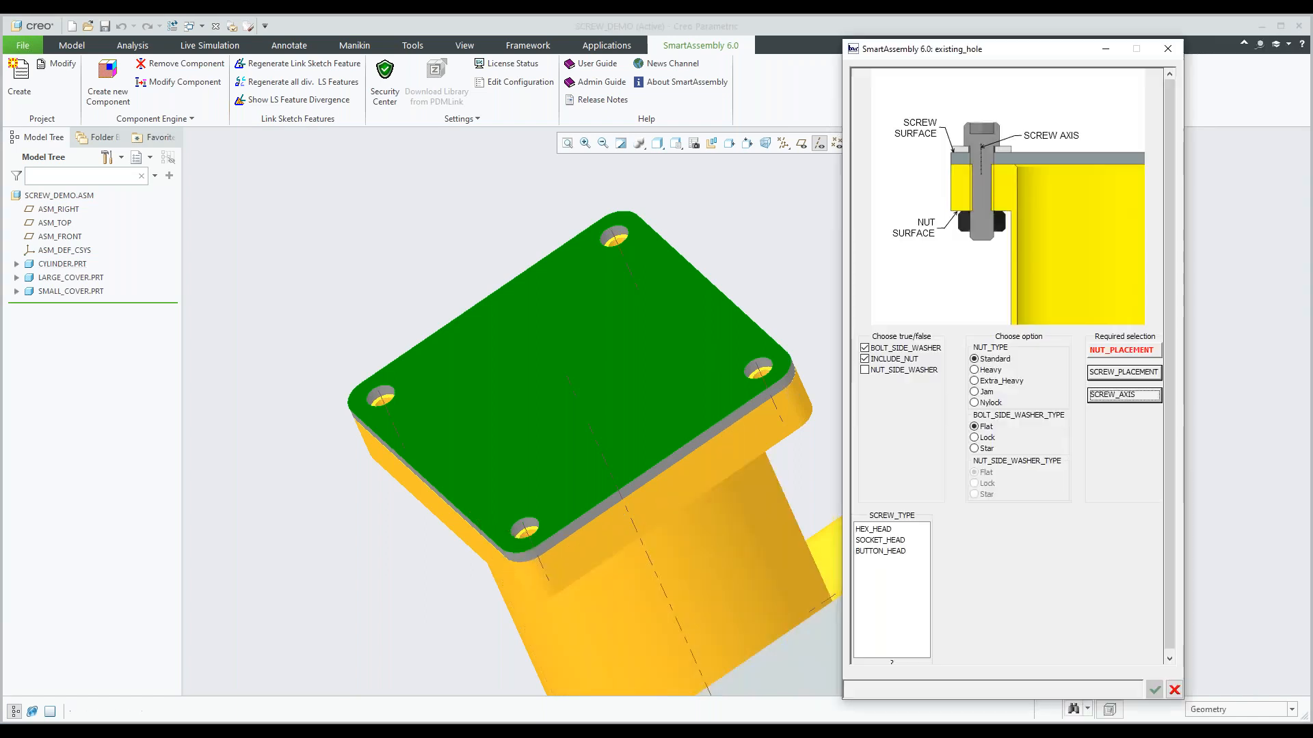
{"action": "left_click", "coordinate": [1112, 351]}
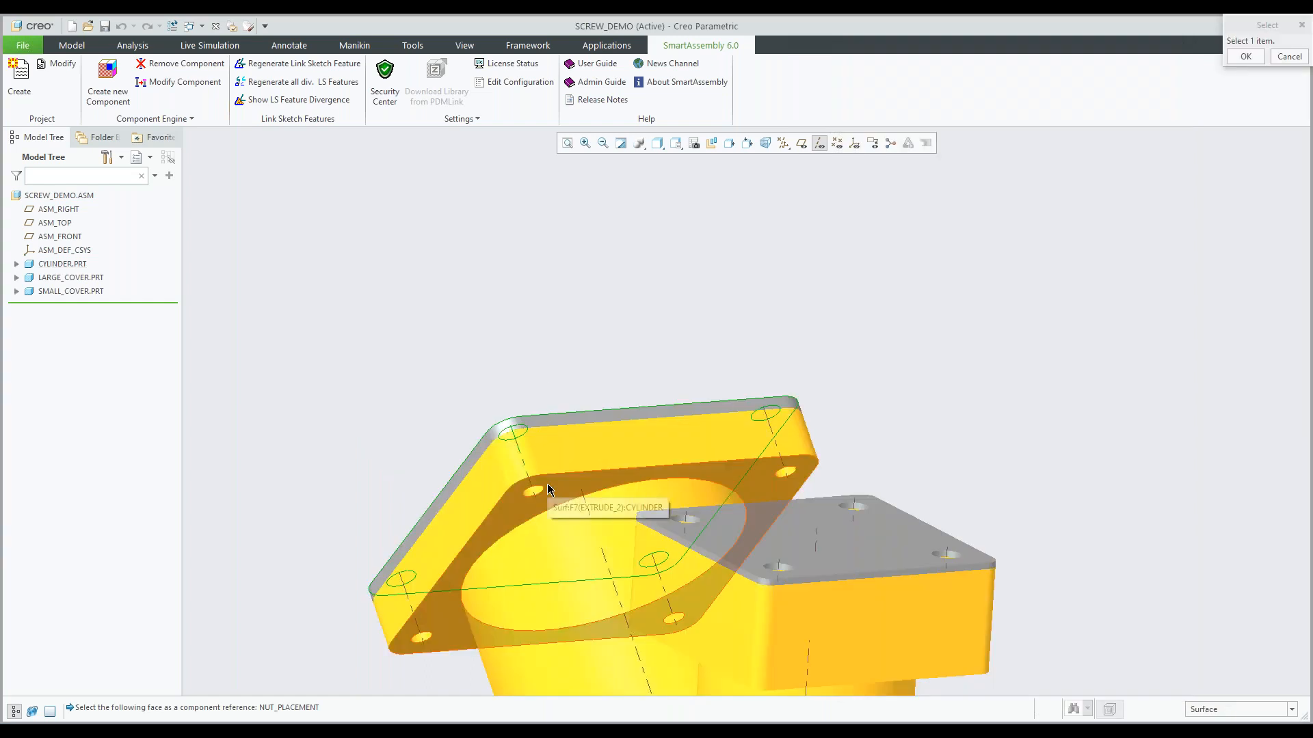
{"action": "left_click", "coordinate": [546, 484]}
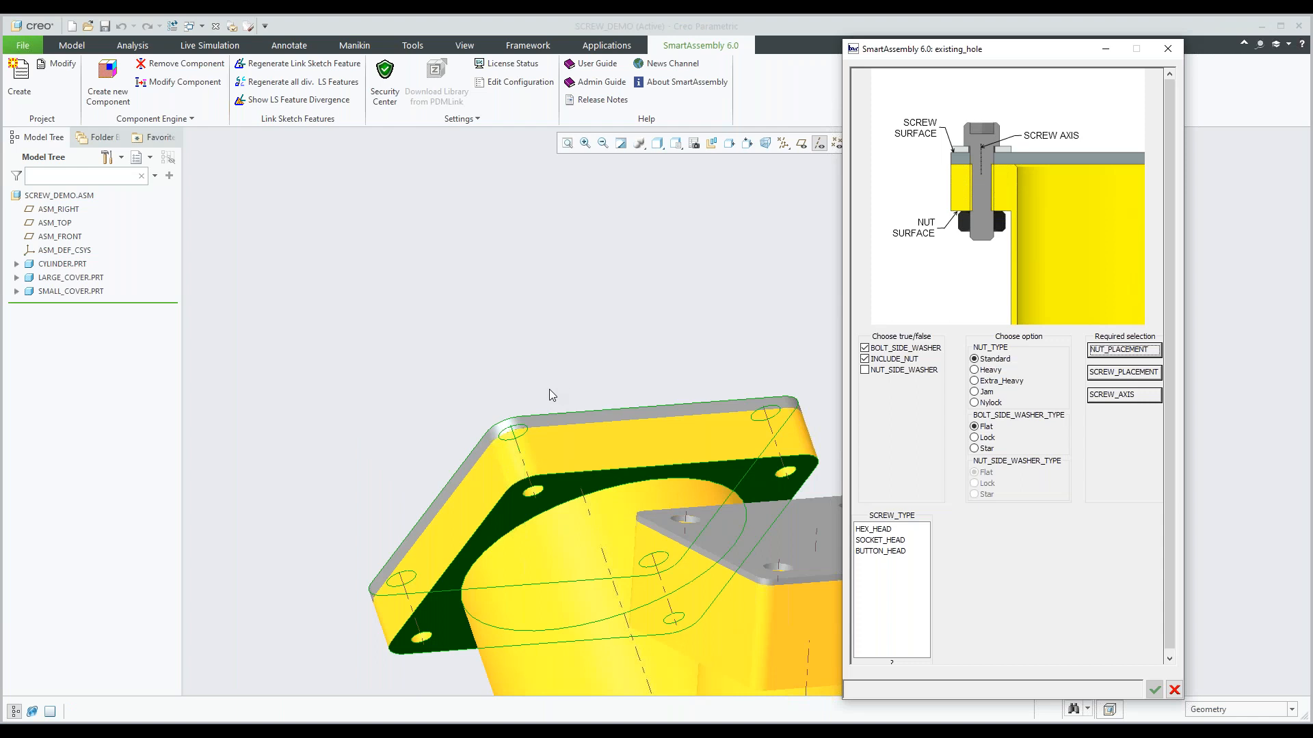
Choose a HEX_HEAD screw of size 10-24 and length 1, and generate the fastener set.
{"action": "middle_click_drag", "start_coordinate": [559, 403], "coordinate": [585, 481]}
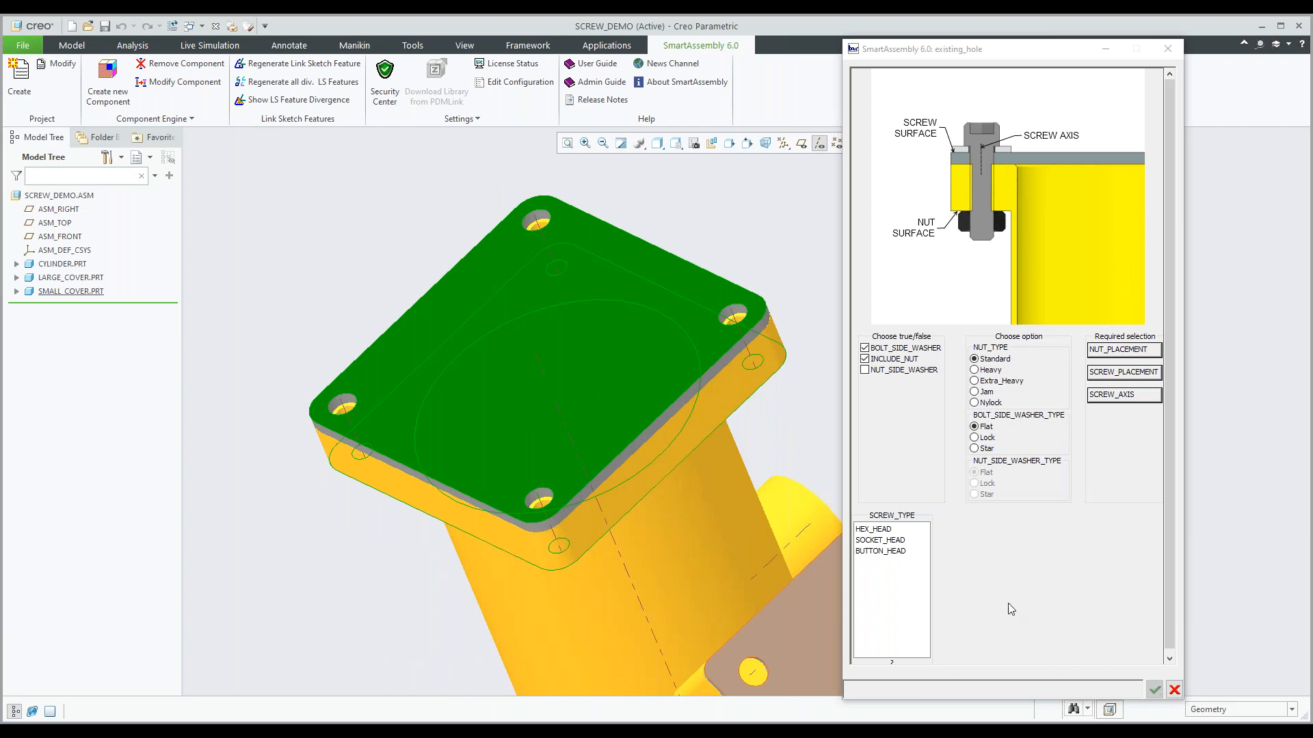
{"action": "left_click", "coordinate": [878, 530]}
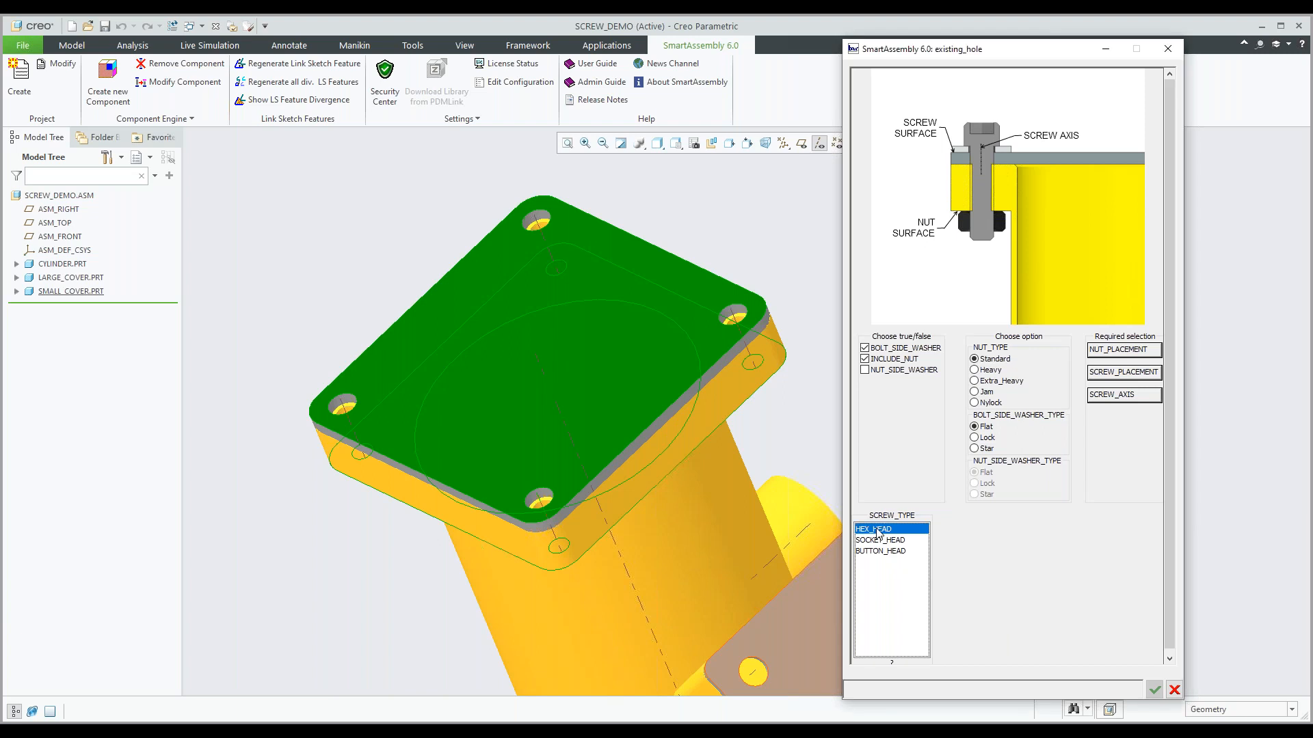
{"action": "left_click", "coordinate": [953, 529]}
{"action": "left_click", "coordinate": [1047, 616]}
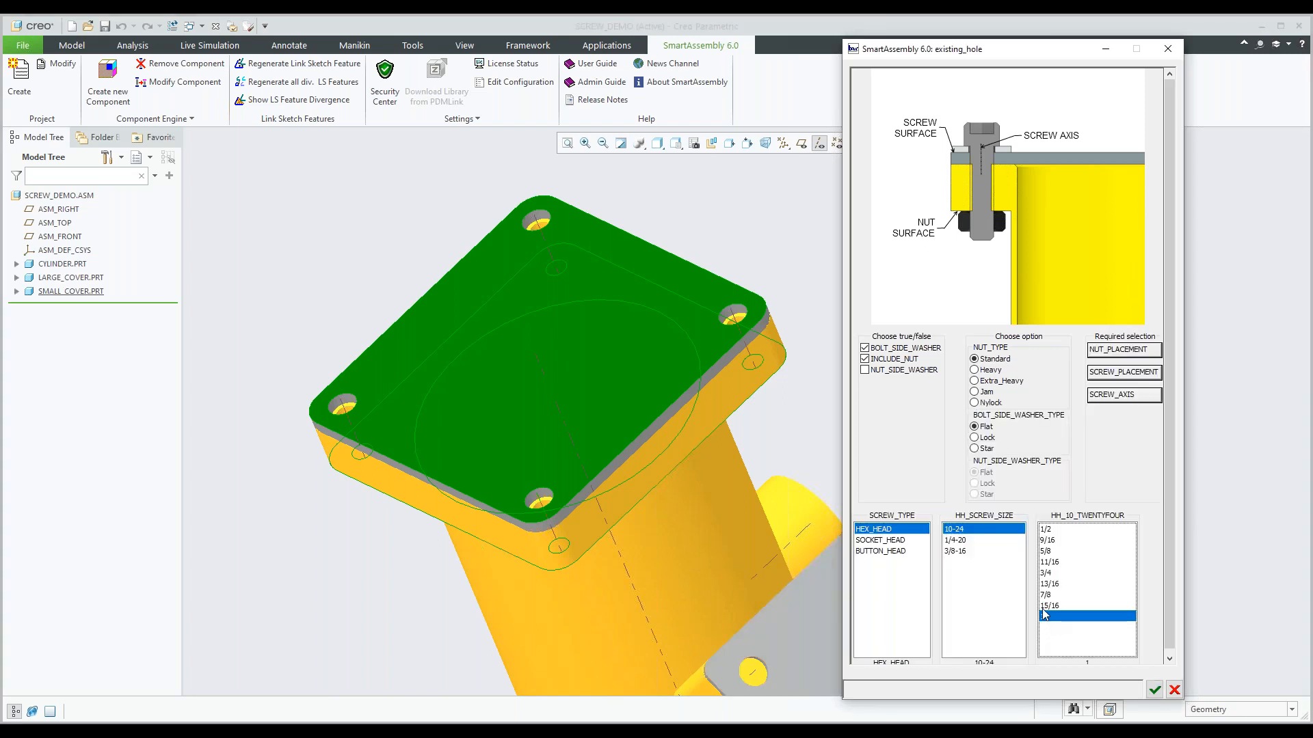
{"action": "left_click", "coordinate": [1153, 691]}
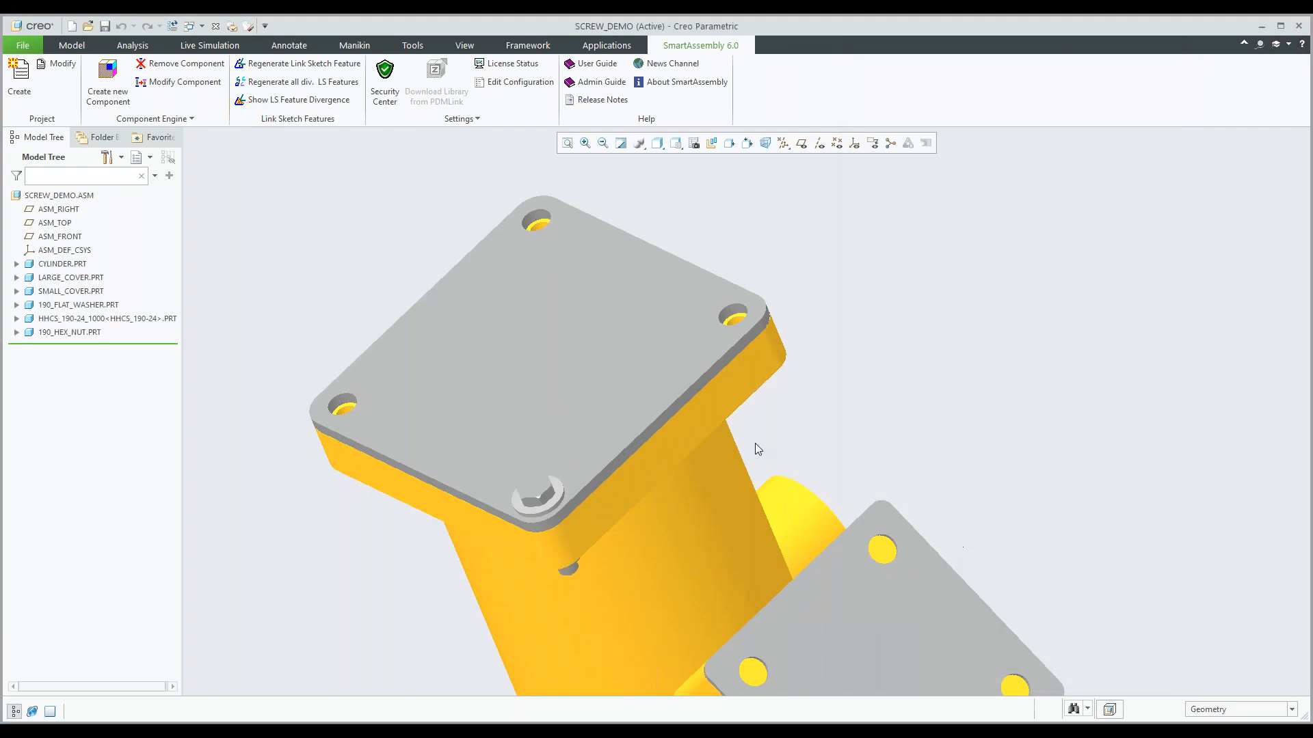
Examine the screw, washer and nut at the large cover's corner from above and below the flange.
{"action": "middle_click_drag", "start_coordinate": [752, 441], "coordinate": [732, 416]}
{"action": "mouse_move", "coordinate": [609, 489]}
{"action": "middle_mouse_down", "text": "shift"}
{"action": "mouse_move", "coordinate": [588, 430]}
{"action": "mouse_move", "coordinate": [591, 342]}
{"action": "mouse_move", "coordinate": [605, 351]}
{"action": "middle_mouse_up", "text": "shift"}
{"action": "scroll", "coordinate": [520, 401], "scroll_direction": "up", "scroll_amount": 5}
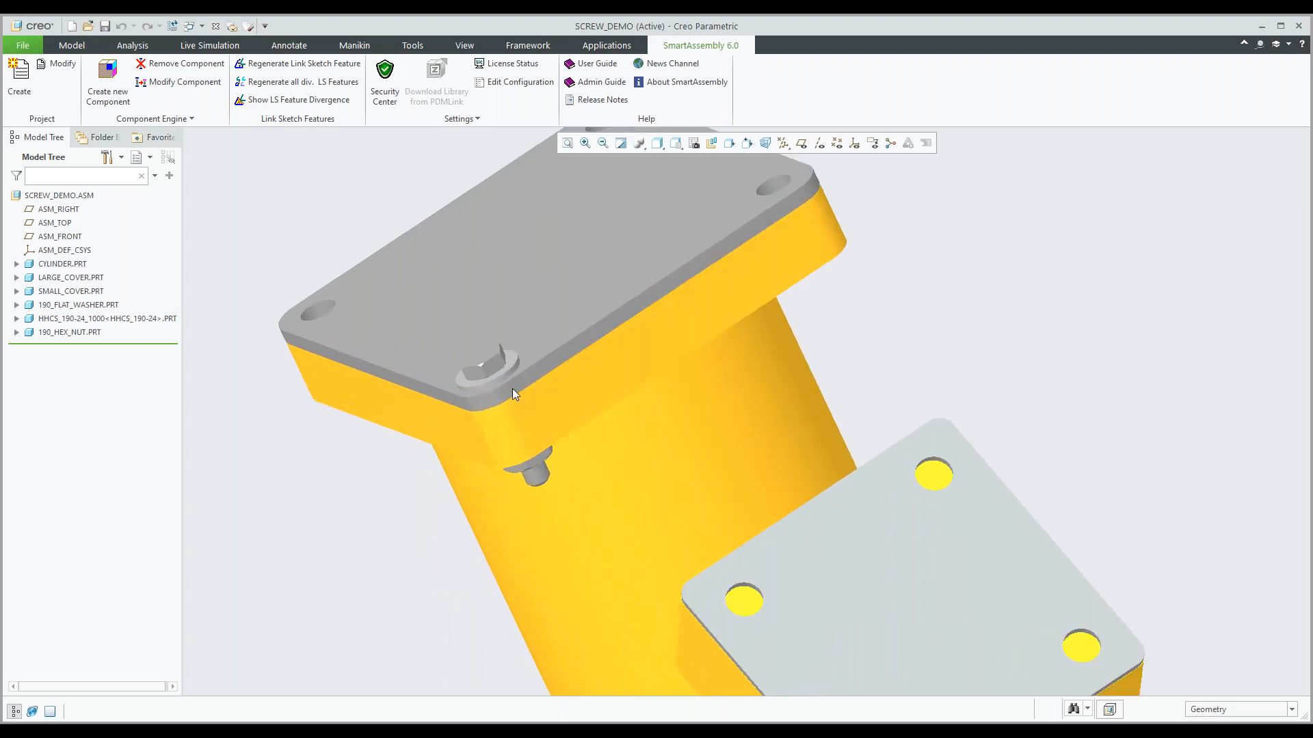
{"action": "scroll", "coordinate": [512, 370], "scroll_direction": "down", "scroll_amount": 3}
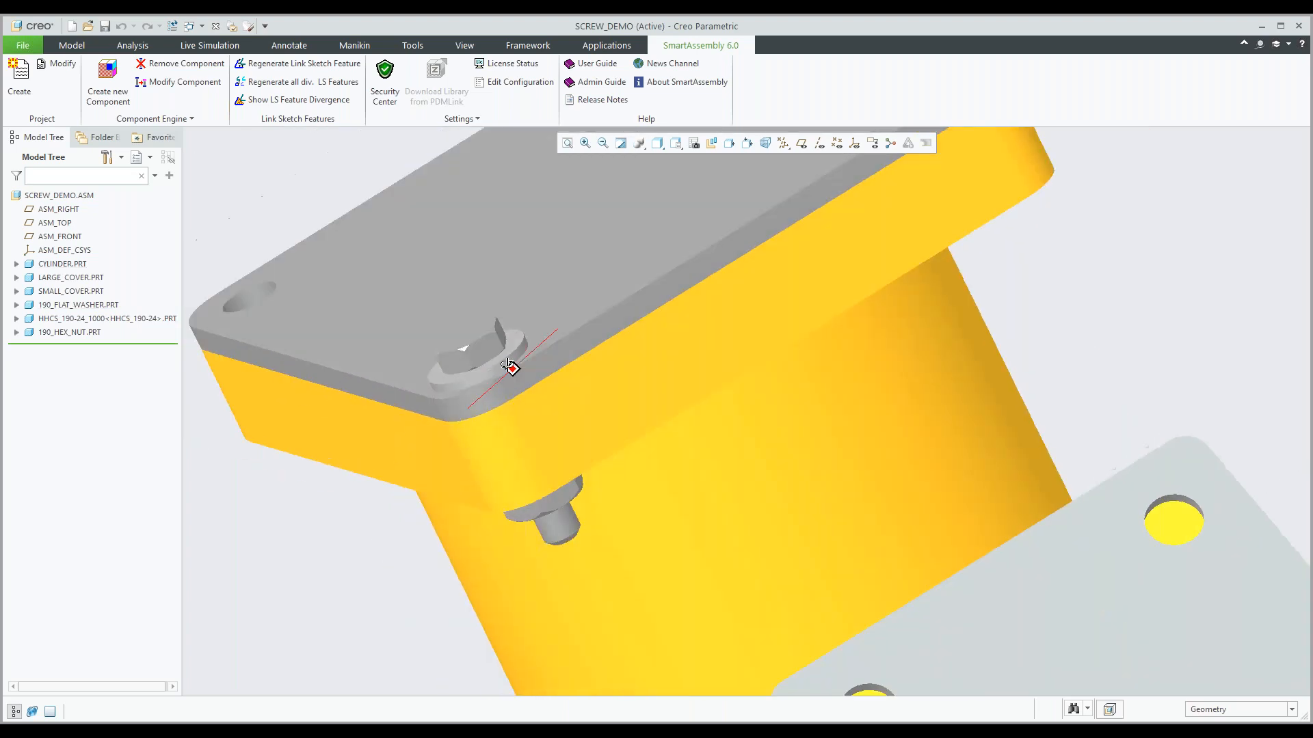
{"action": "middle_click_drag", "start_coordinate": [507, 366], "coordinate": [589, 416]}
{"action": "scroll", "coordinate": [590, 415], "scroll_direction": "down", "scroll_amount": 3}
{"action": "scroll", "coordinate": [686, 400], "scroll_direction": "up", "scroll_amount": 2}
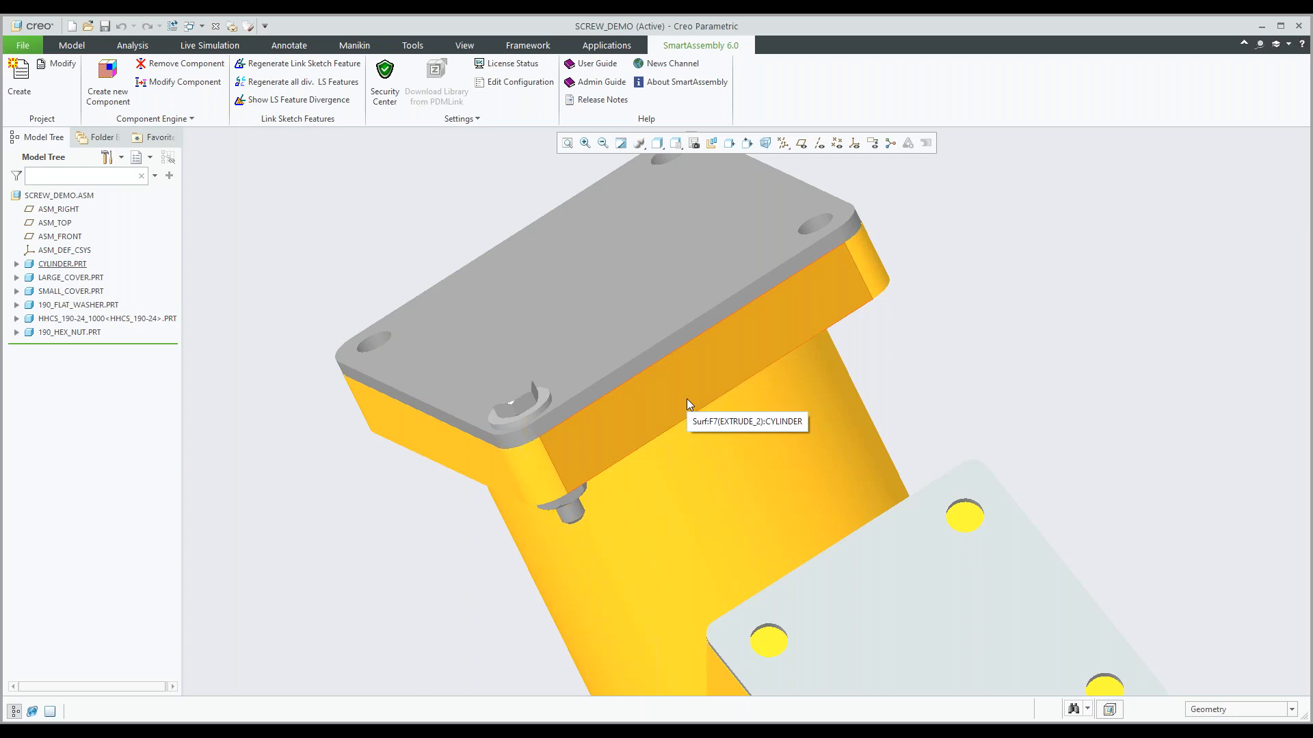
{"action": "scroll", "coordinate": [692, 399], "scroll_direction": "up", "scroll_amount": 5}
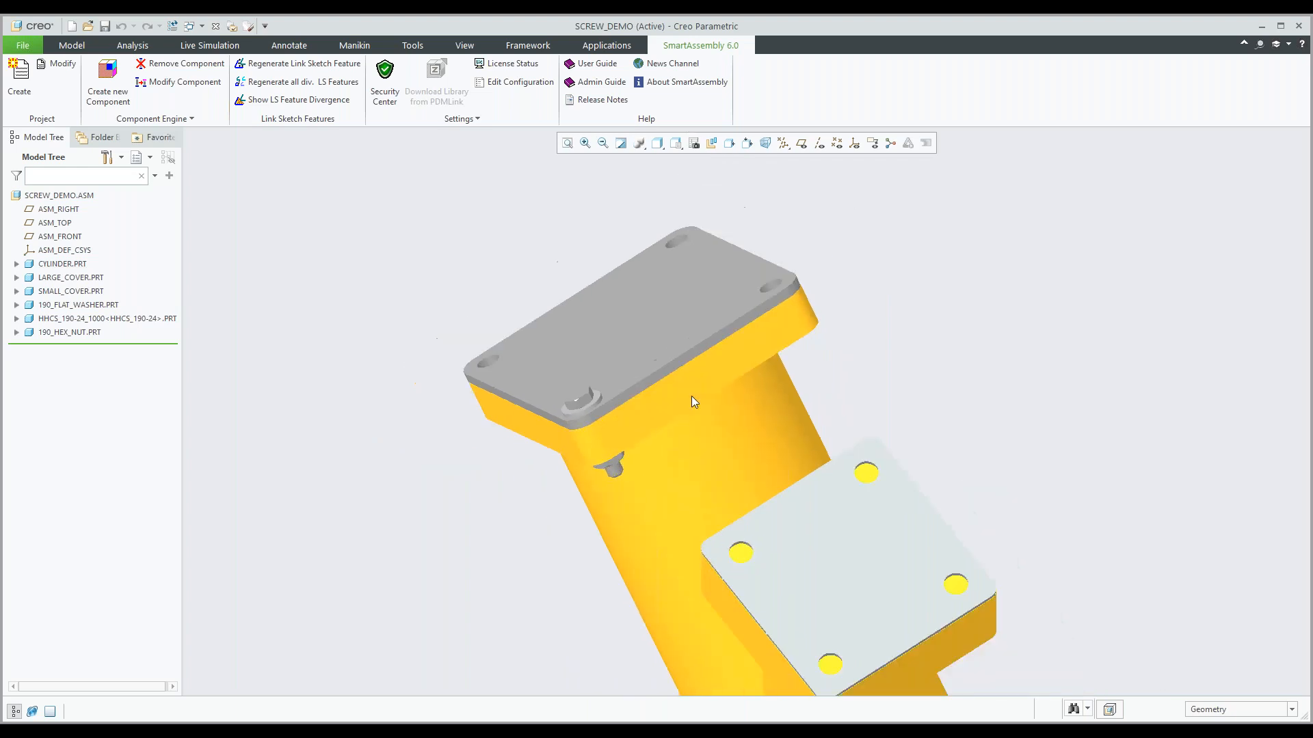
Start a new component from the hole_needed library item, including a washer and setting THREAD_ENGAGEMENT to 1.5.
{"action": "middle_click_drag", "start_coordinate": [767, 453], "coordinate": [680, 456]}
{"action": "scroll", "coordinate": [680, 457], "scroll_direction": "down", "scroll_amount": 6}
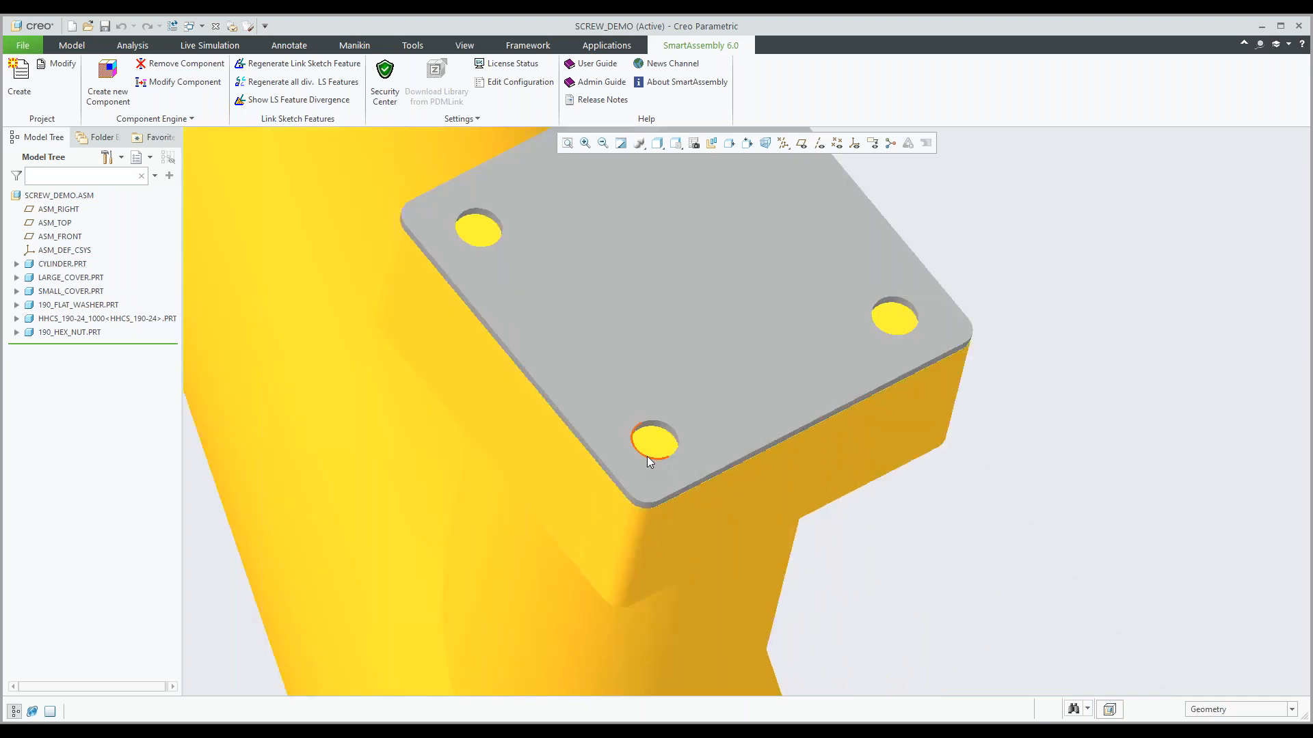
{"action": "scroll", "coordinate": [664, 450], "scroll_direction": "up", "scroll_amount": 4}
{"action": "middle_click_drag", "start_coordinate": [666, 447], "coordinate": [696, 447]}
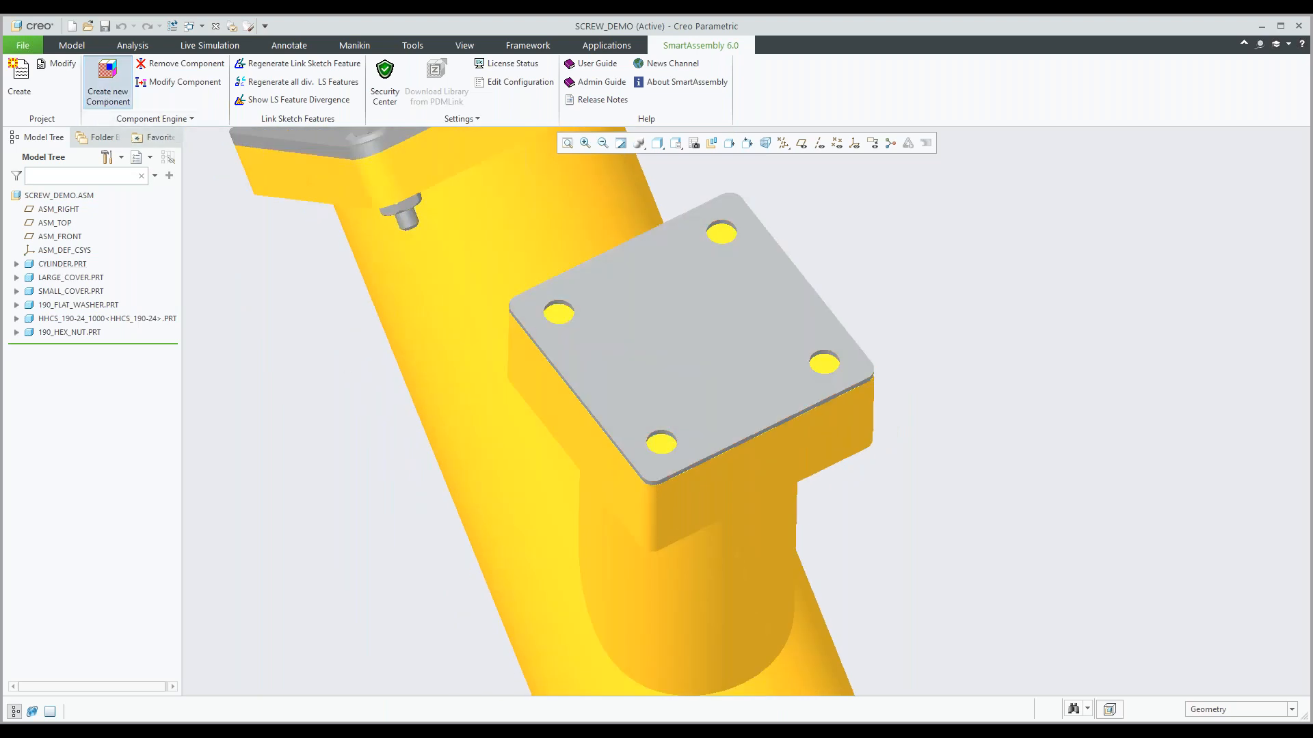
{"action": "left_click", "coordinate": [108, 82]}
{"action": "double_click", "coordinate": [668, 253]}
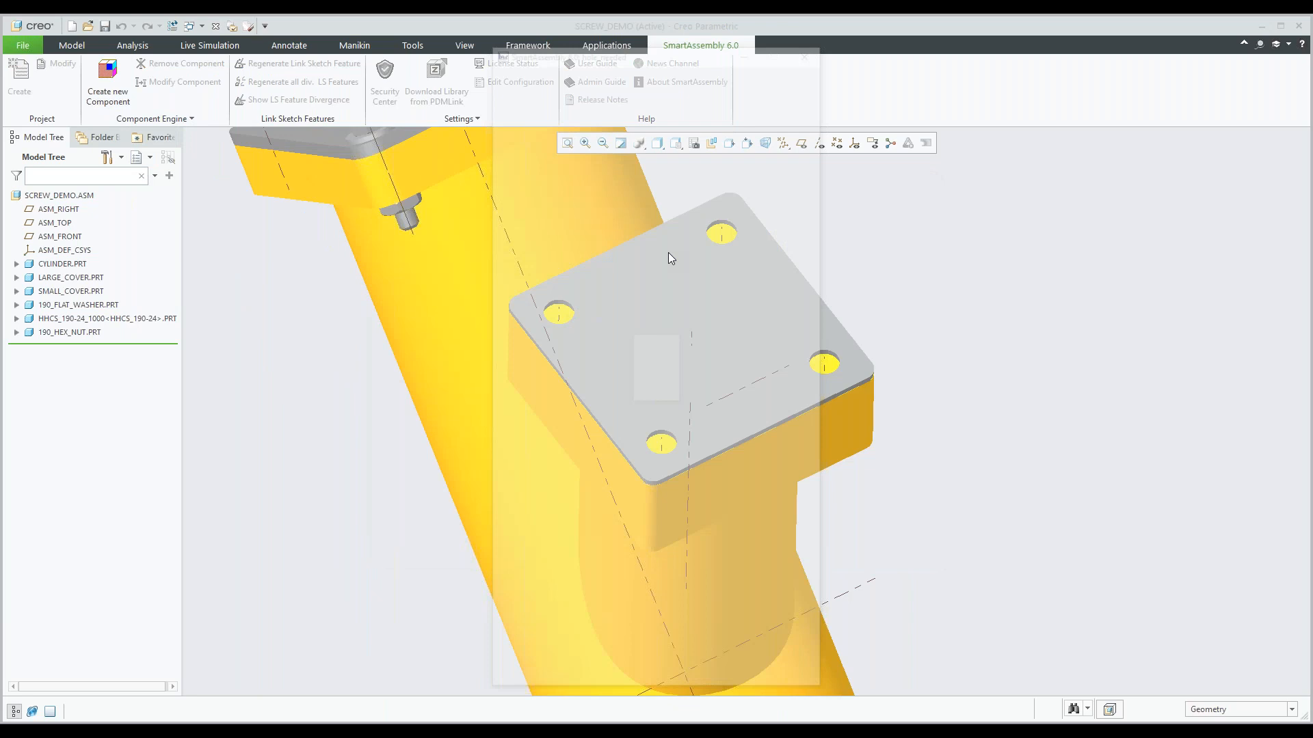
{"action": "left_click_drag", "start_coordinate": [666, 53], "coordinate": [1039, 47]}
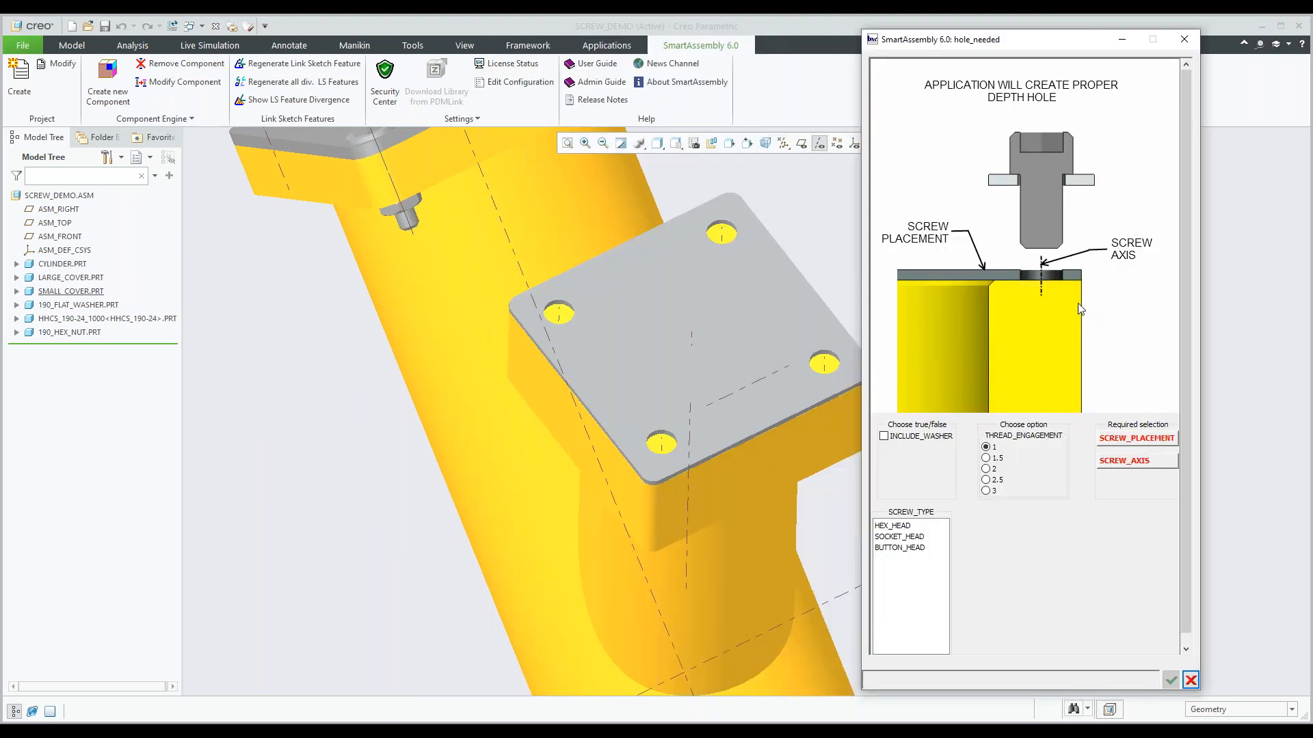
{"action": "left_click", "coordinate": [885, 438]}
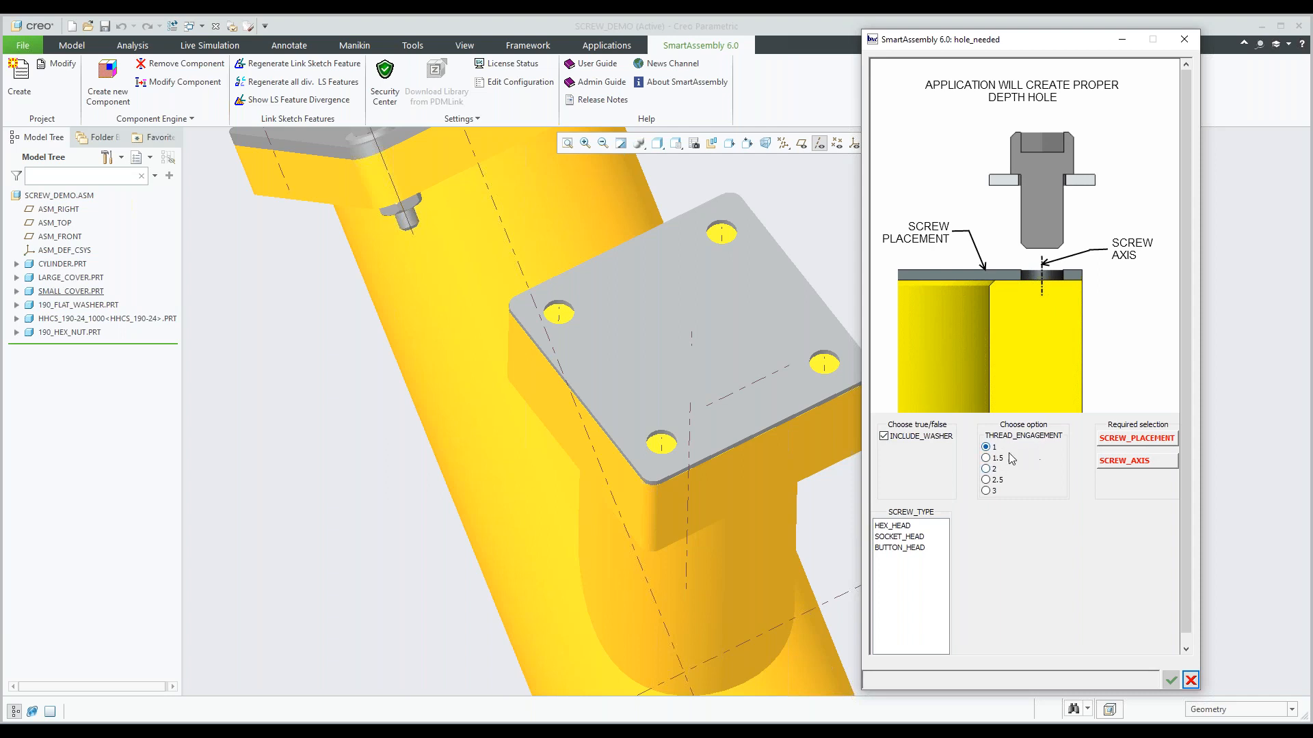
{"action": "left_click", "coordinate": [987, 459]}
Assign the small cover's top face as screw placement and its front corner hole's axis as screw axis.
{"action": "left_click", "coordinate": [1119, 444]}
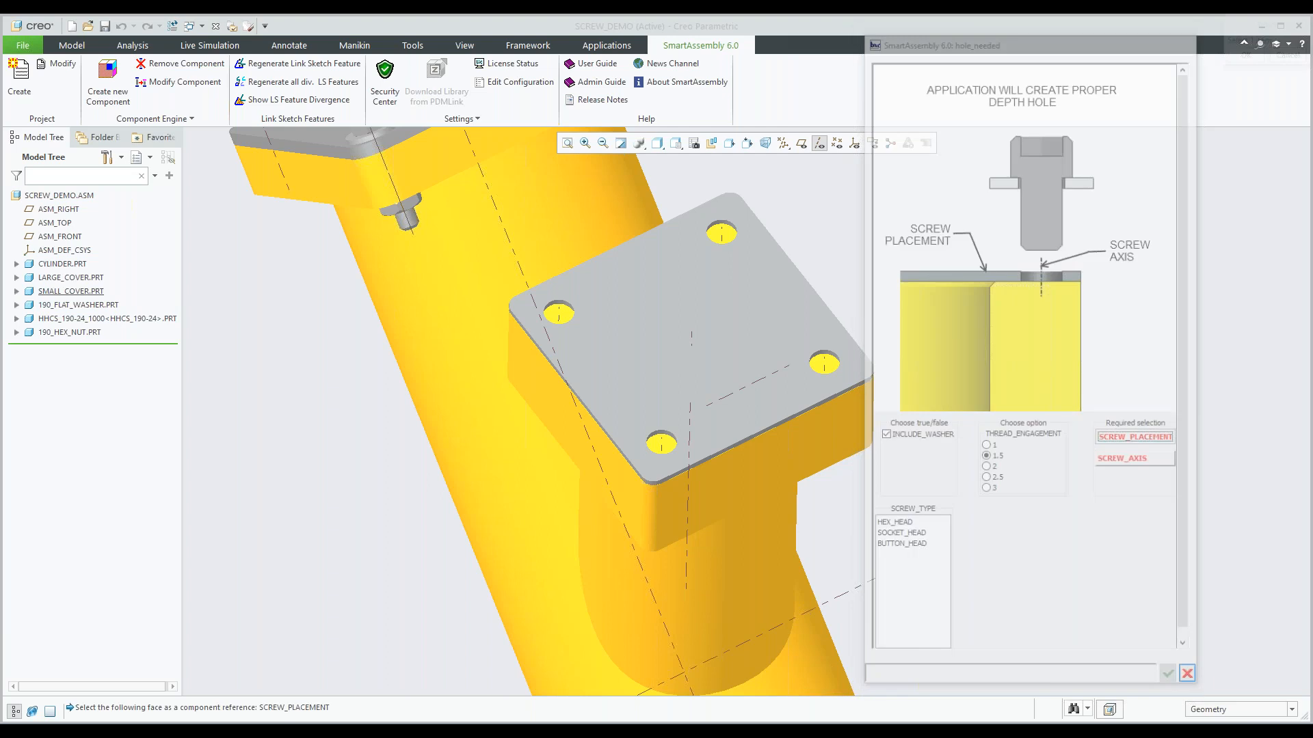
{"action": "left_click", "coordinate": [704, 470]}
{"action": "left_click", "coordinate": [1125, 464]}
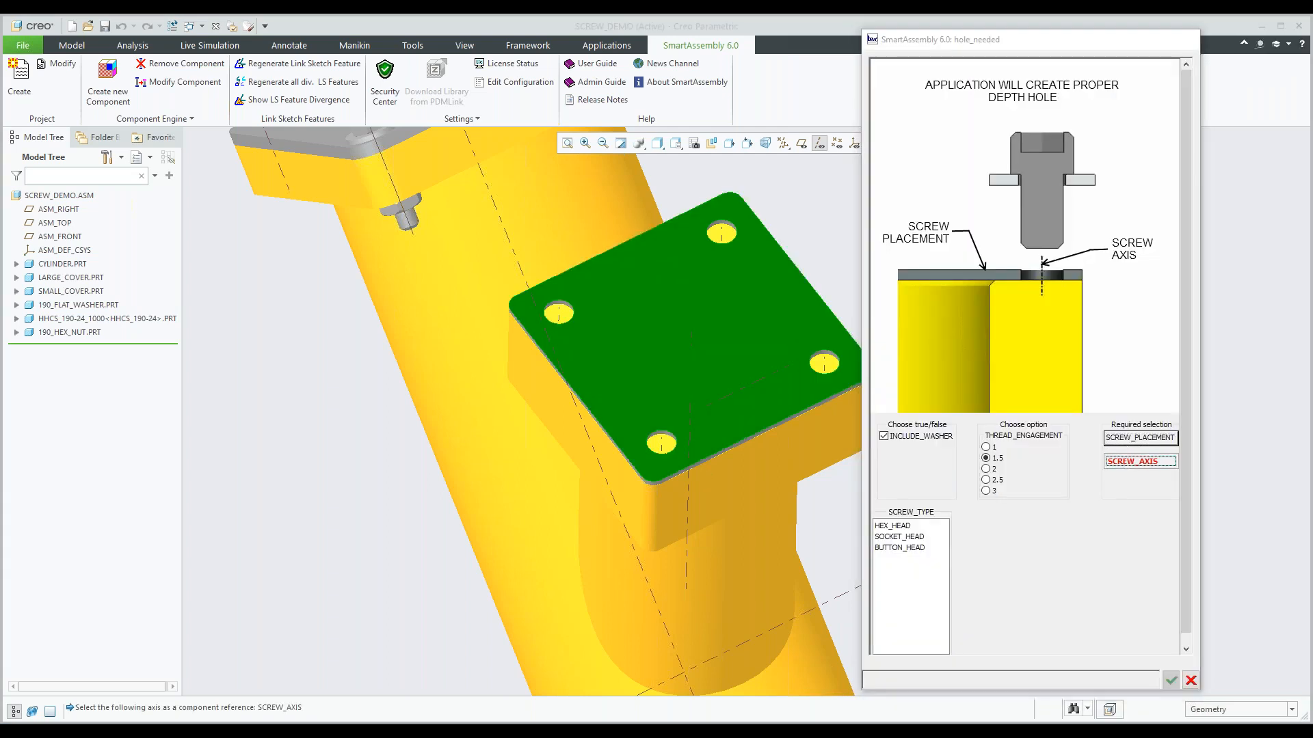
{"action": "left_click", "coordinate": [671, 449]}
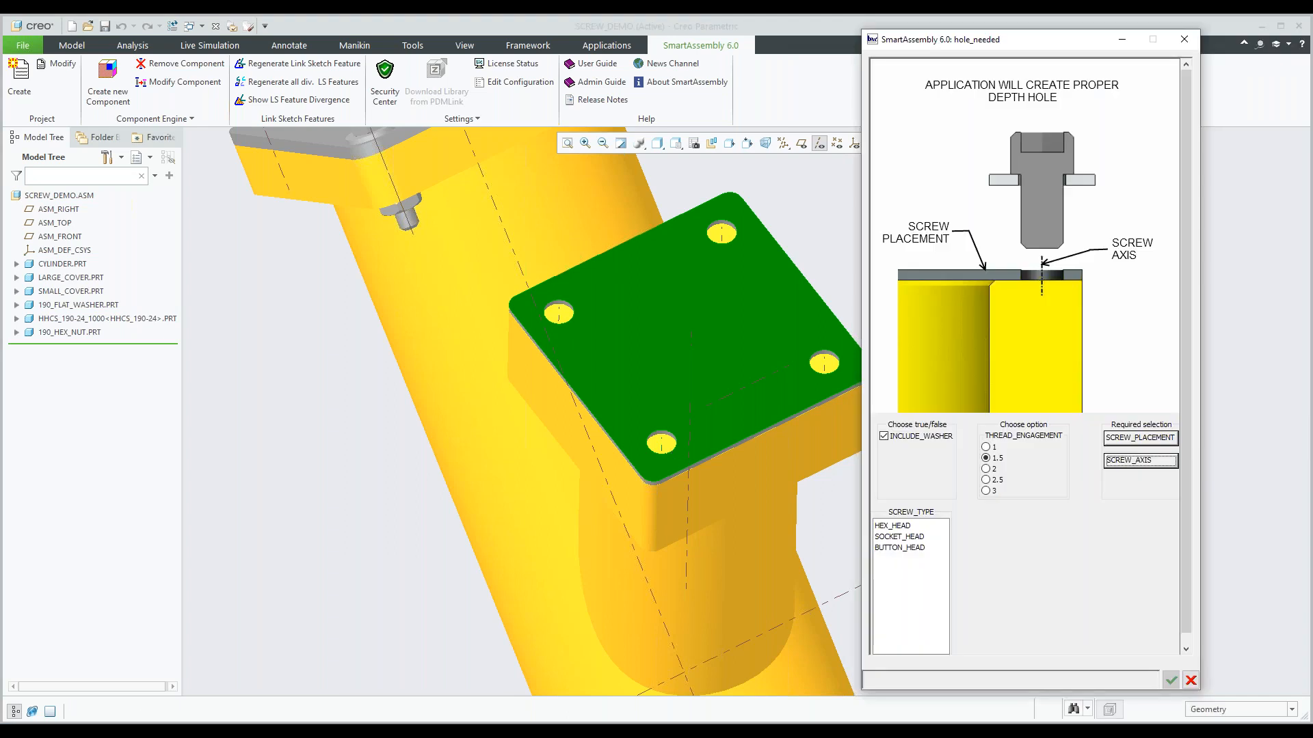
Choose a HEX_HEAD screw of size 10-24 and generate the screw, washer and hole on the small cover.
{"action": "left_click", "coordinate": [894, 532]}
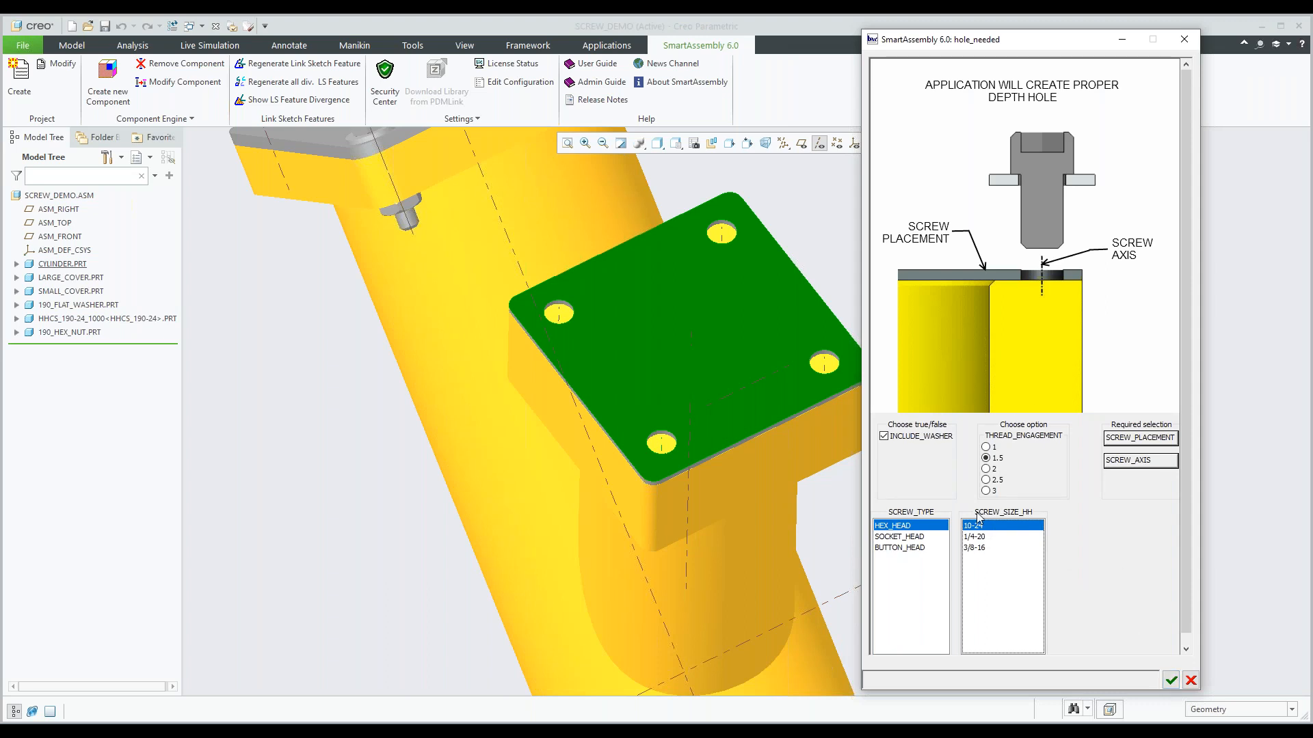
{"action": "left_click", "coordinate": [1171, 681]}
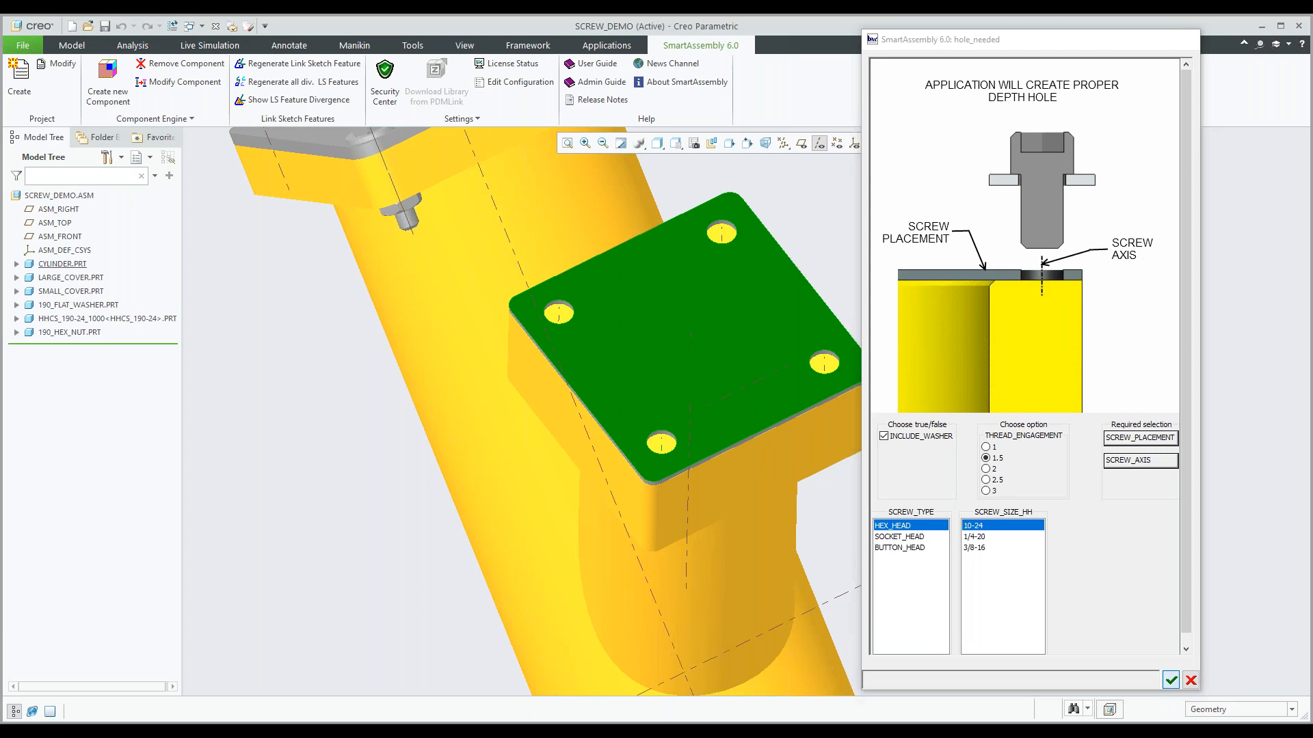
{"action": "middle_click_drag", "start_coordinate": [955, 467], "coordinate": [951, 441]}
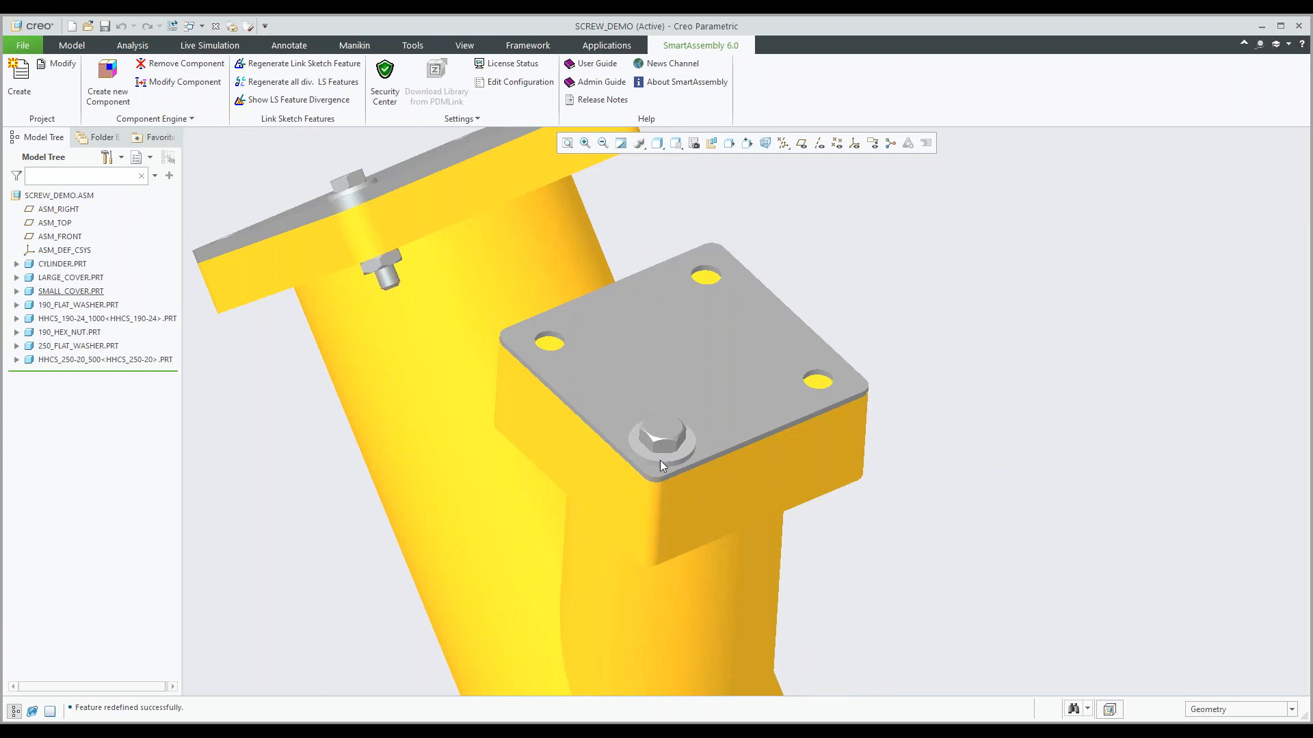
{"action": "scroll", "coordinate": [651, 453], "scroll_direction": "up", "scroll_amount": 2}
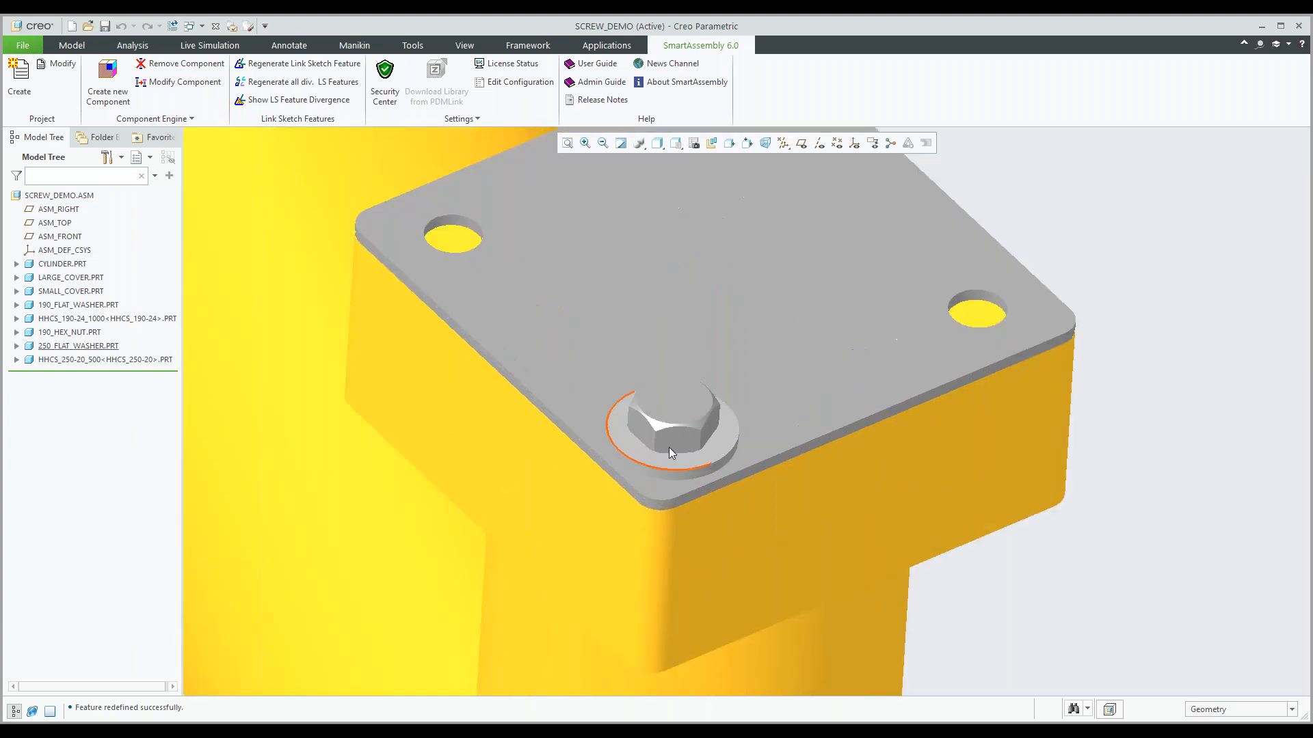
{"action": "scroll", "coordinate": [669, 447], "scroll_direction": "down", "scroll_amount": 2}
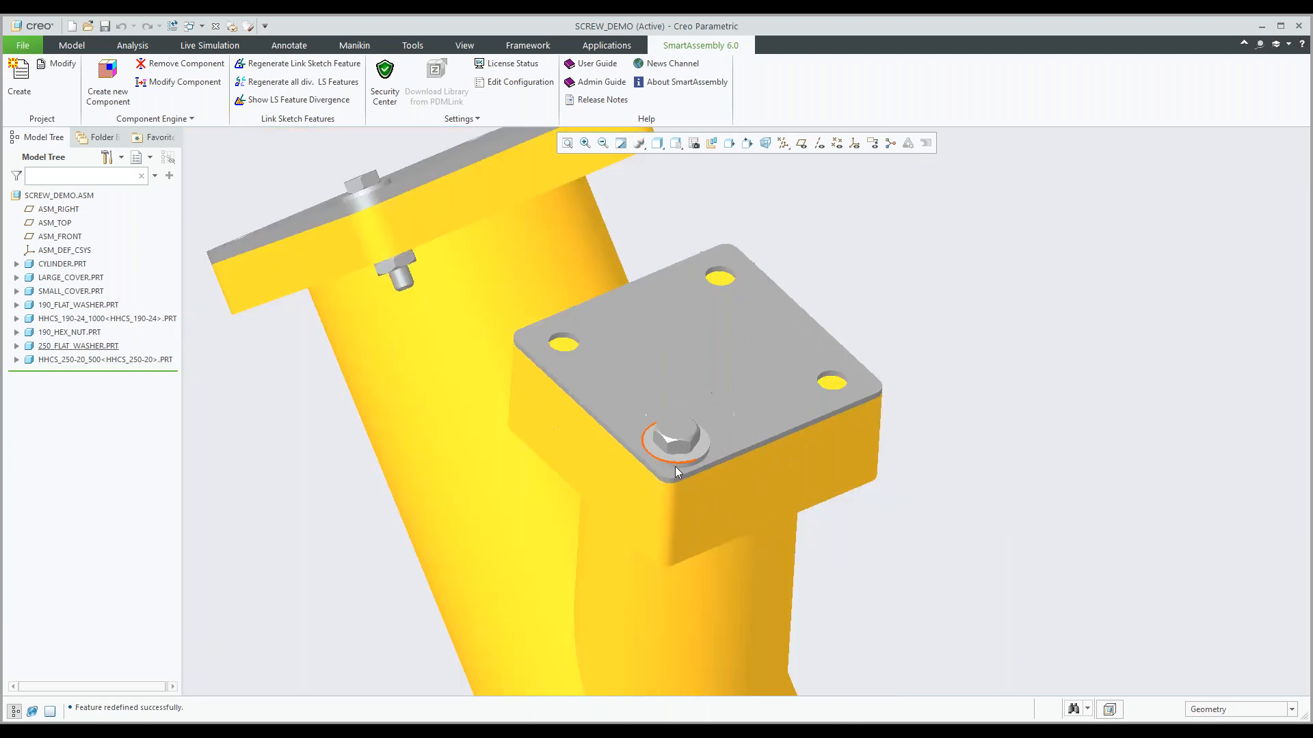
Hide the 250_FLAT_WASHER and HHCS_250-20_500 screw parts and inspect the hole beneath the small cover's corner.
{"action": "left_click", "coordinate": [87, 346]}
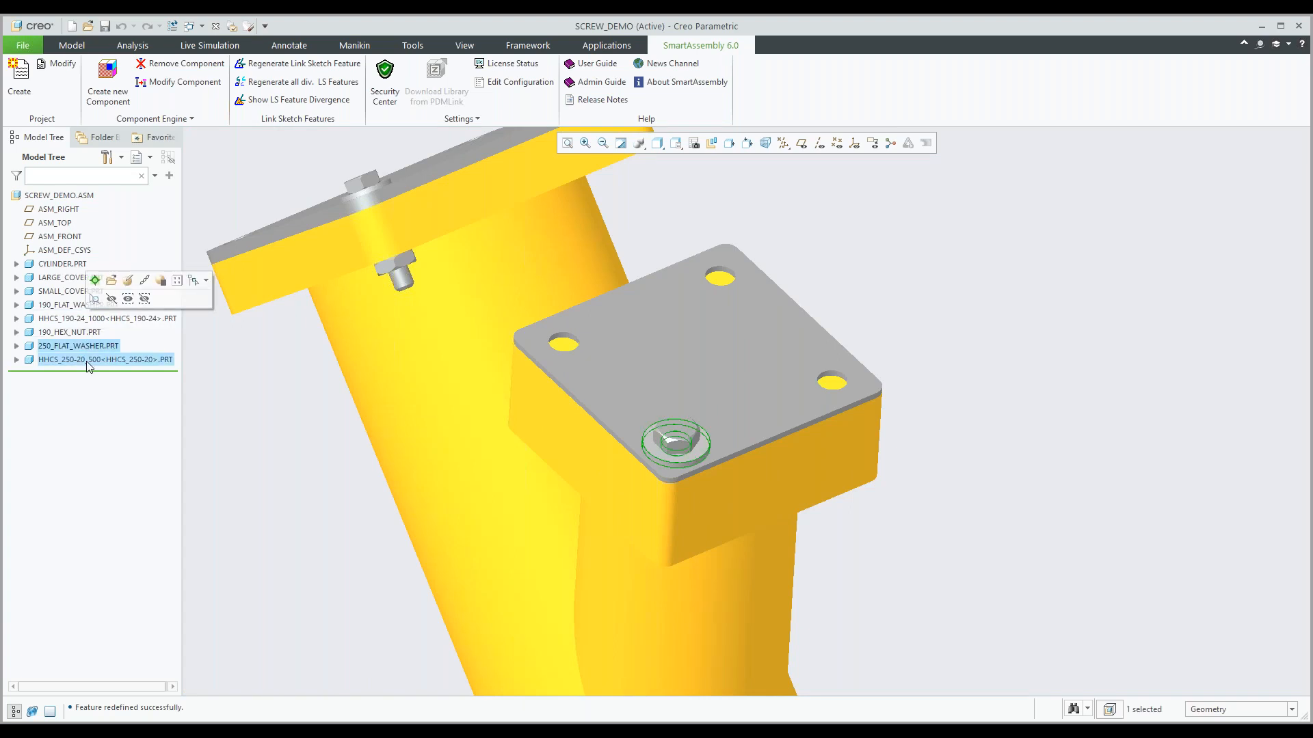
{"action": "left_click", "coordinate": [88, 362], "text": "ctrl"}
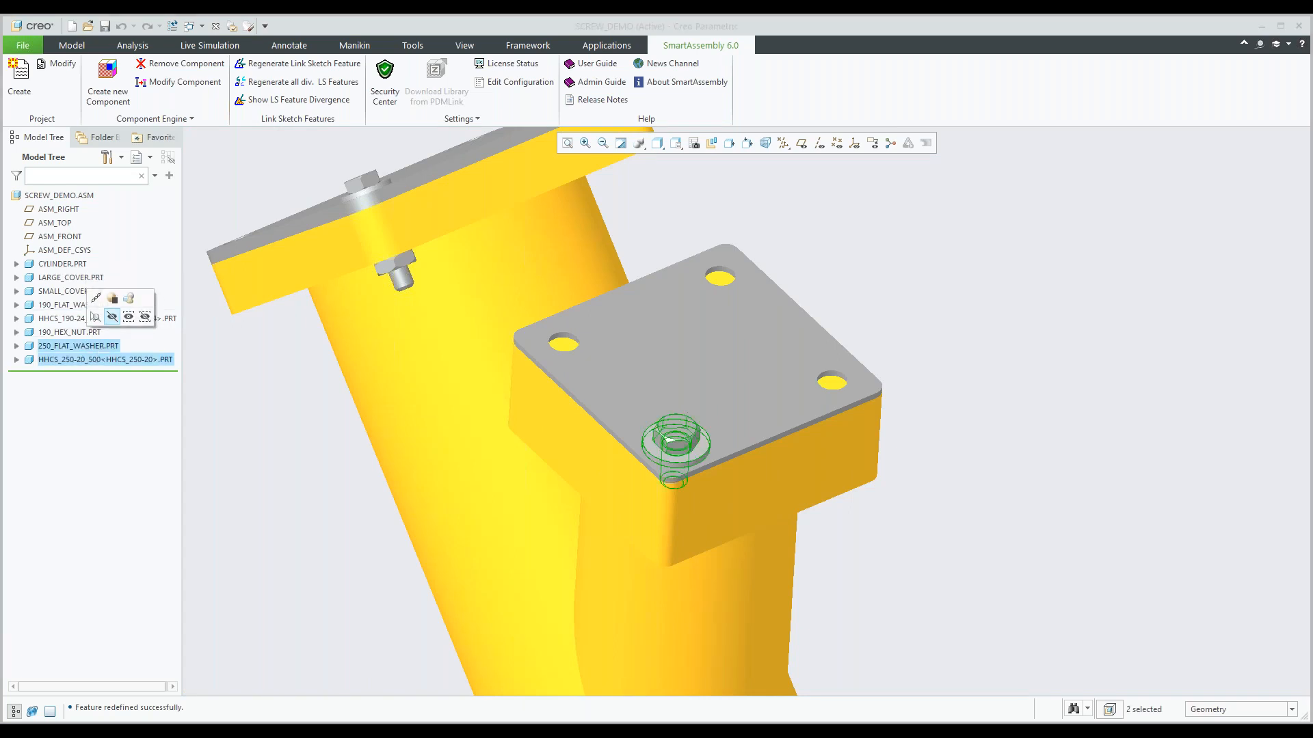
{"action": "left_click", "coordinate": [113, 318]}
{"action": "middle_click_drag", "start_coordinate": [773, 461], "coordinate": [758, 441]}
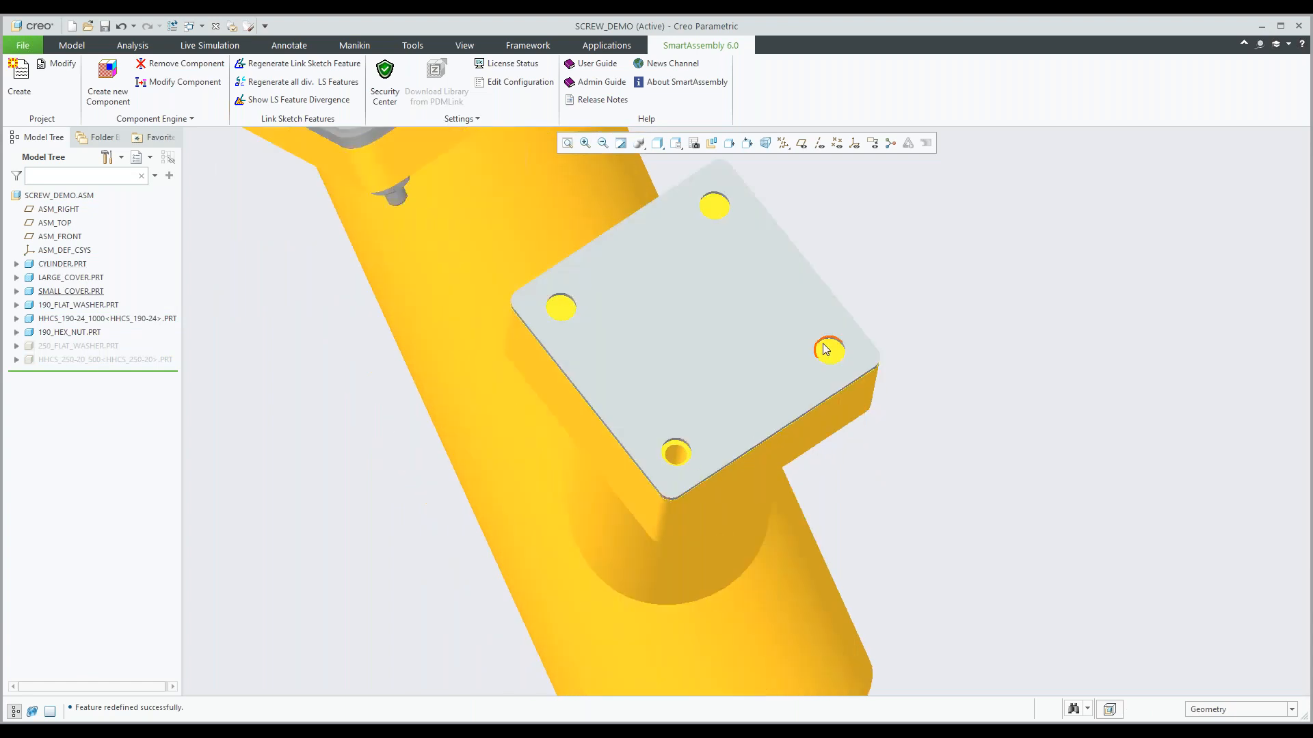
{"action": "scroll", "coordinate": [683, 465], "scroll_direction": "up", "scroll_amount": 3}
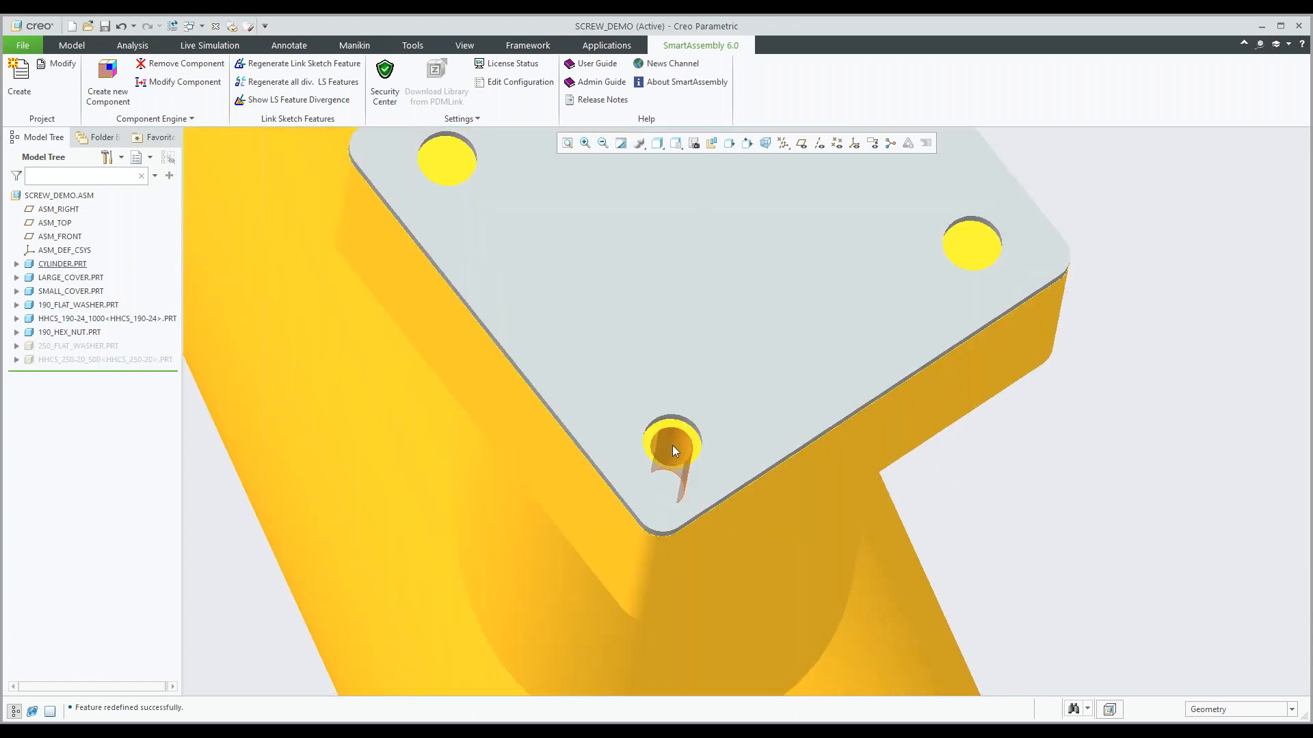
{"action": "scroll", "coordinate": [671, 445], "scroll_direction": "down", "scroll_amount": 3}
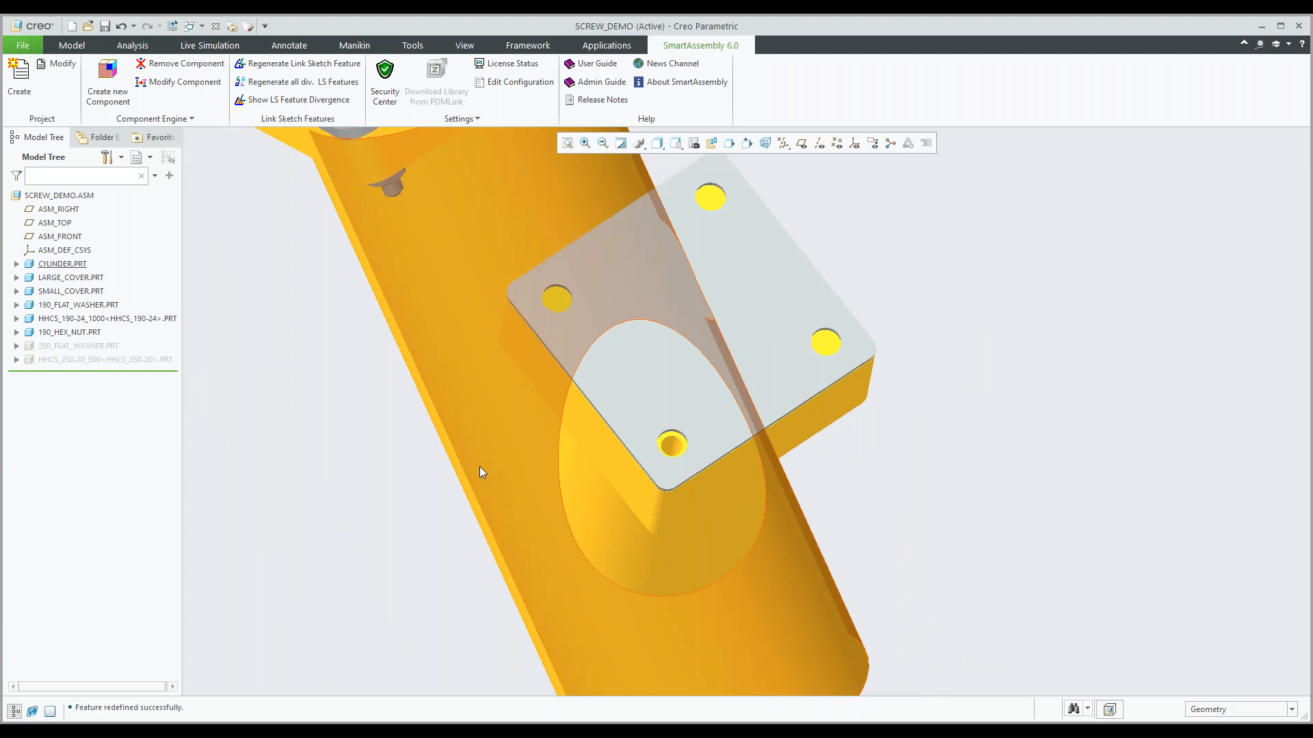
{"action": "left_click", "coordinate": [62, 264]}
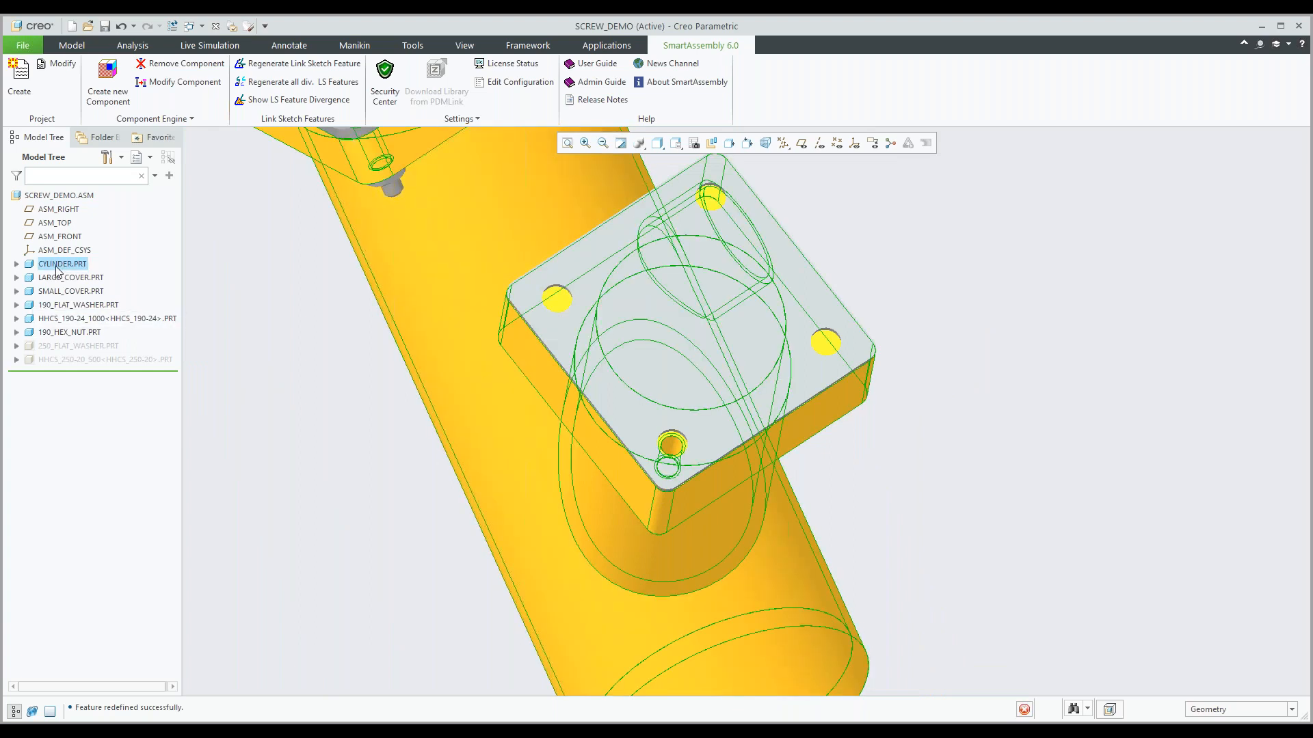
{"action": "left_click", "coordinate": [306, 397]}
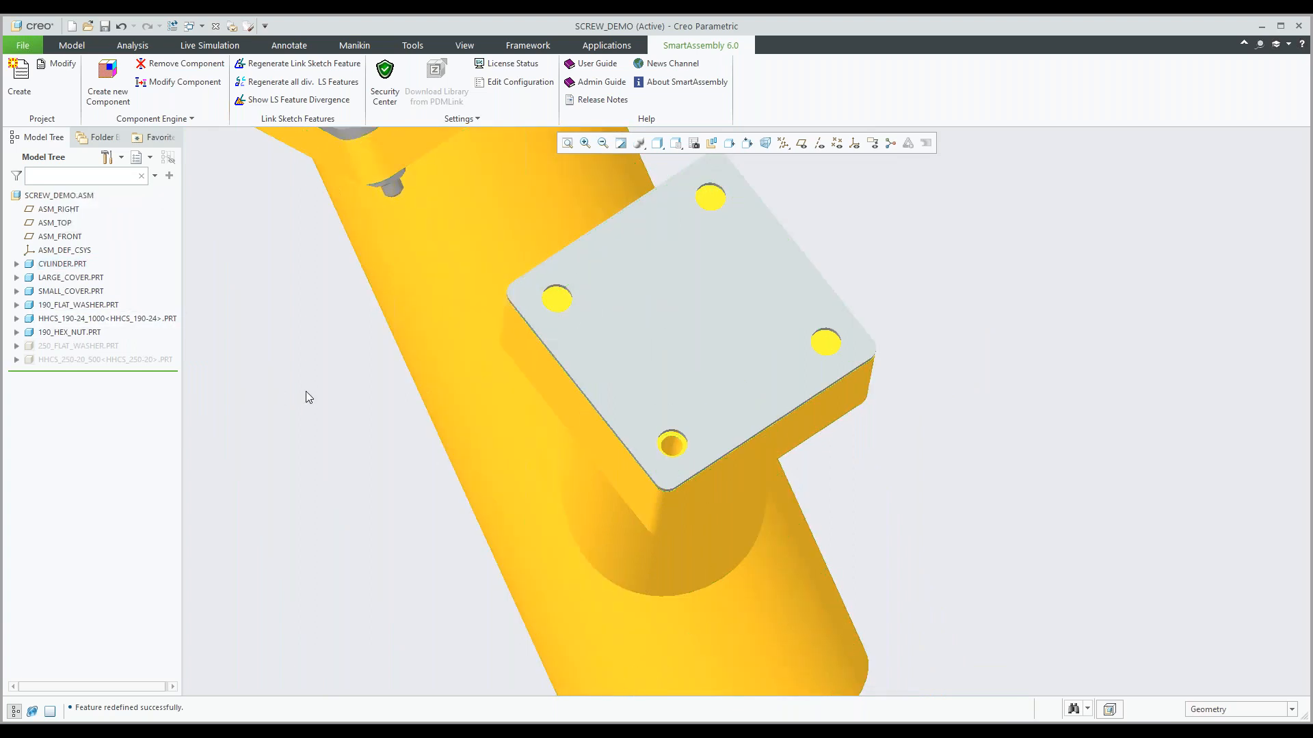
Create an ear component from the library on the cylinder's round side boss, using the boss axis as EAR_AXIS and HOLE_SIZE #8.
{"action": "scroll", "coordinate": [305, 397], "scroll_direction": "down", "scroll_amount": 1}
{"action": "middle_click_drag", "start_coordinate": [318, 394], "coordinate": [348, 394], "text": "shift"}
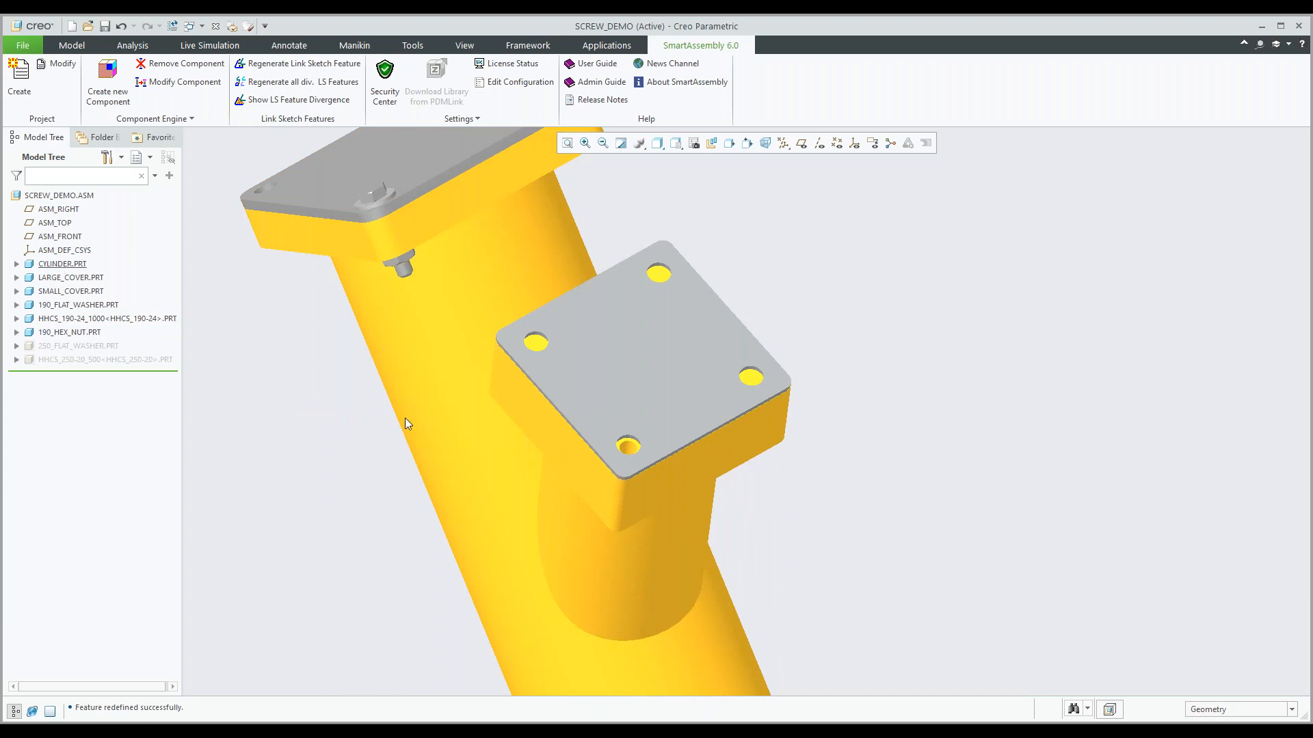
{"action": "middle_click_drag", "start_coordinate": [513, 386], "coordinate": [447, 431]}
{"action": "middle_click_drag", "start_coordinate": [627, 398], "coordinate": [533, 365], "text": "shift"}
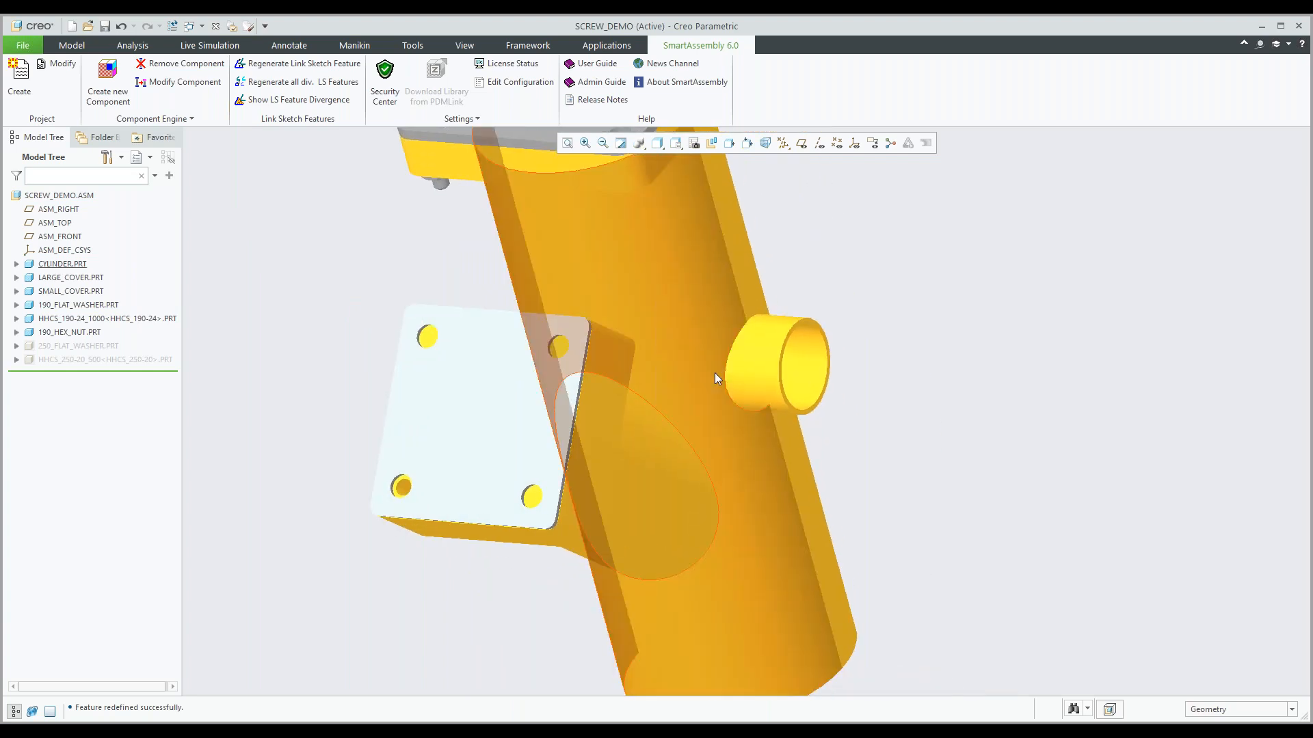
{"action": "scroll", "coordinate": [789, 329], "scroll_direction": "up", "scroll_amount": 4}
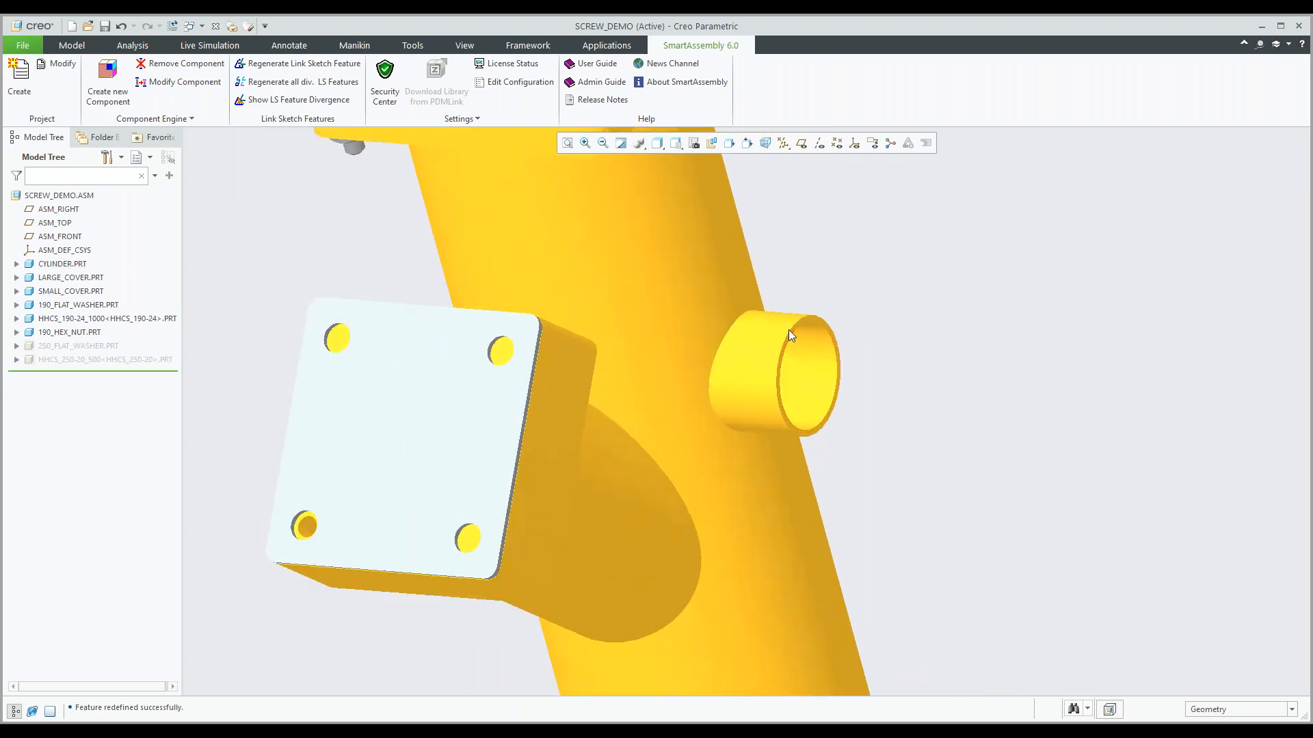
{"action": "mouse_move", "coordinate": [808, 328]}
{"action": "middle_mouse_down", "text": "shift"}
{"action": "mouse_move", "coordinate": [813, 366]}
{"action": "mouse_move", "coordinate": [910, 320]}
{"action": "middle_mouse_up", "text": "shift"}
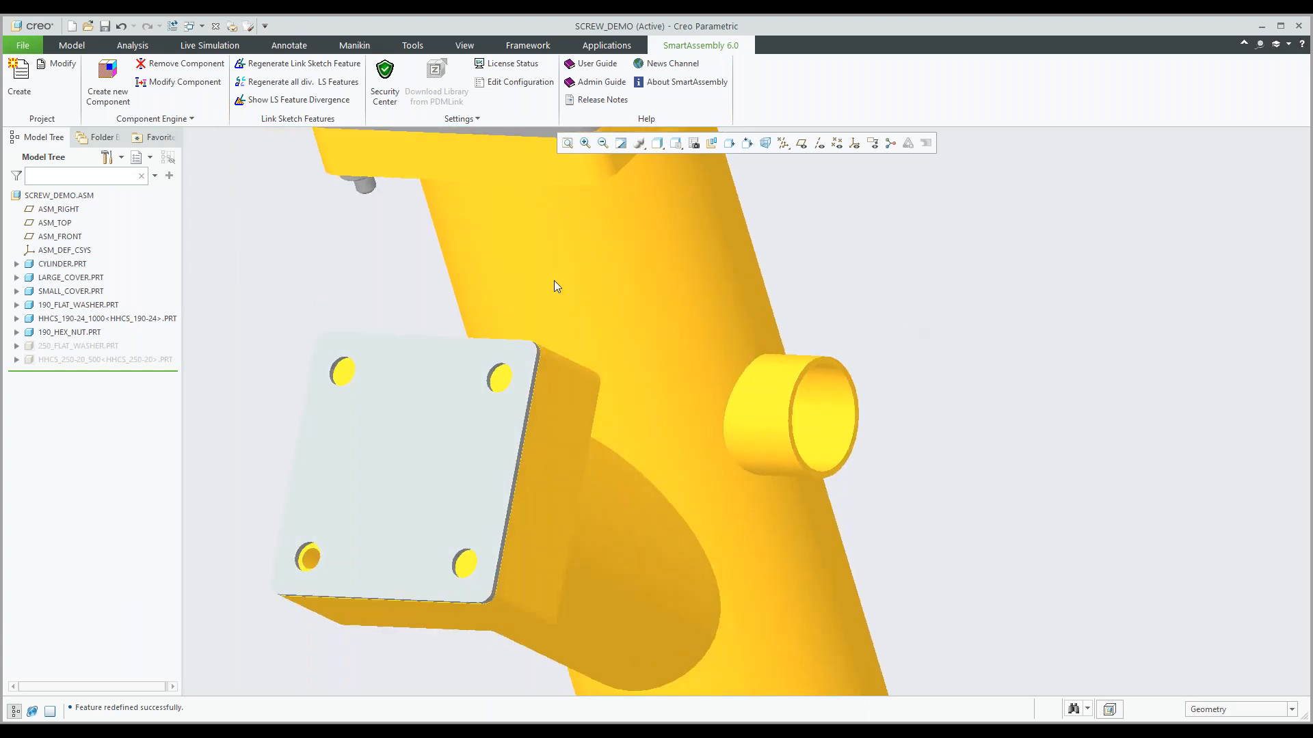
{"action": "left_click", "coordinate": [108, 87]}
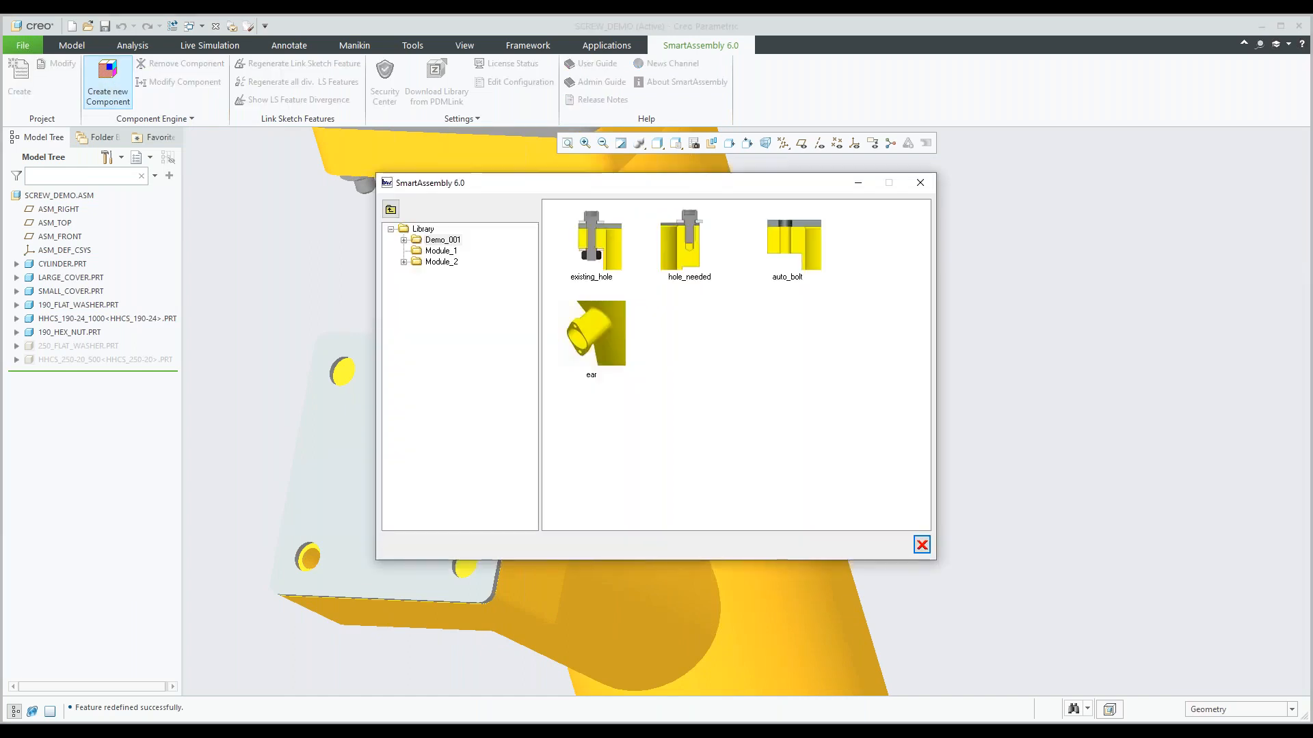
{"action": "double_click", "coordinate": [613, 335]}
{"action": "left_click", "coordinate": [756, 397]}
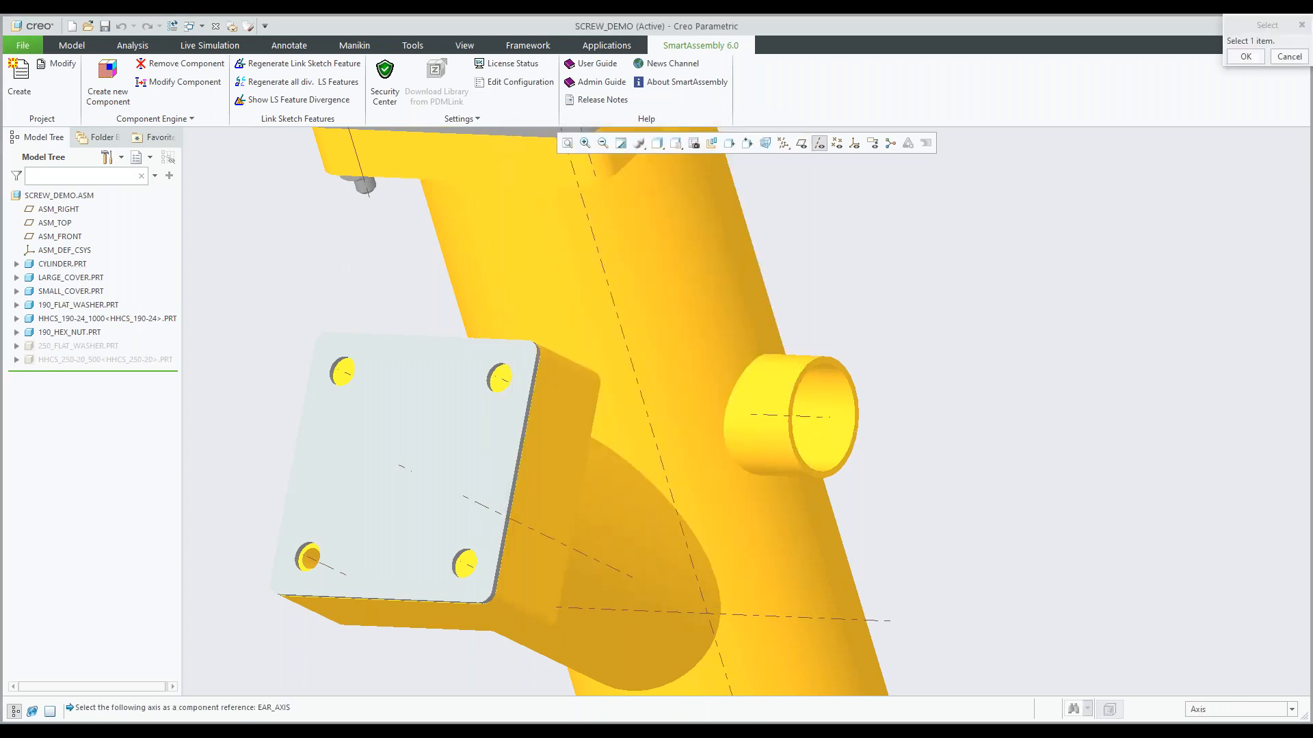
{"action": "left_click", "coordinate": [807, 417]}
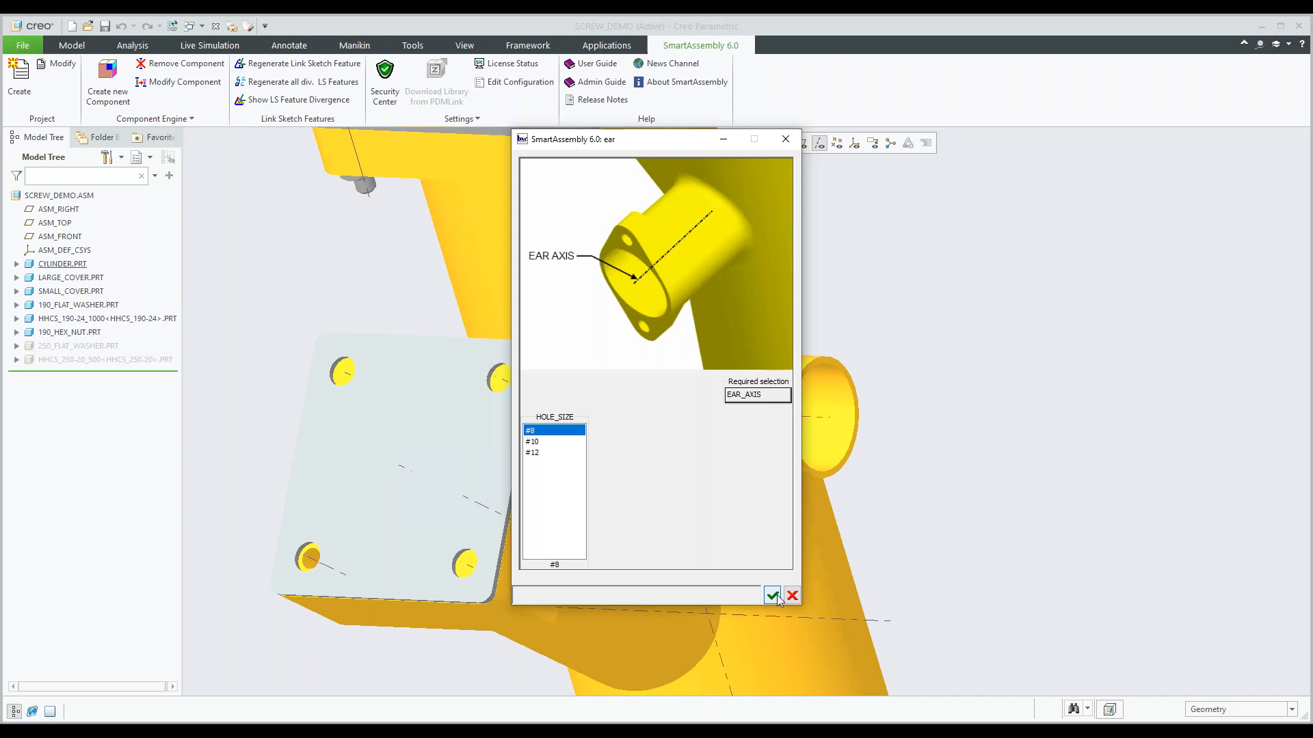
{"action": "left_click", "coordinate": [770, 592]}
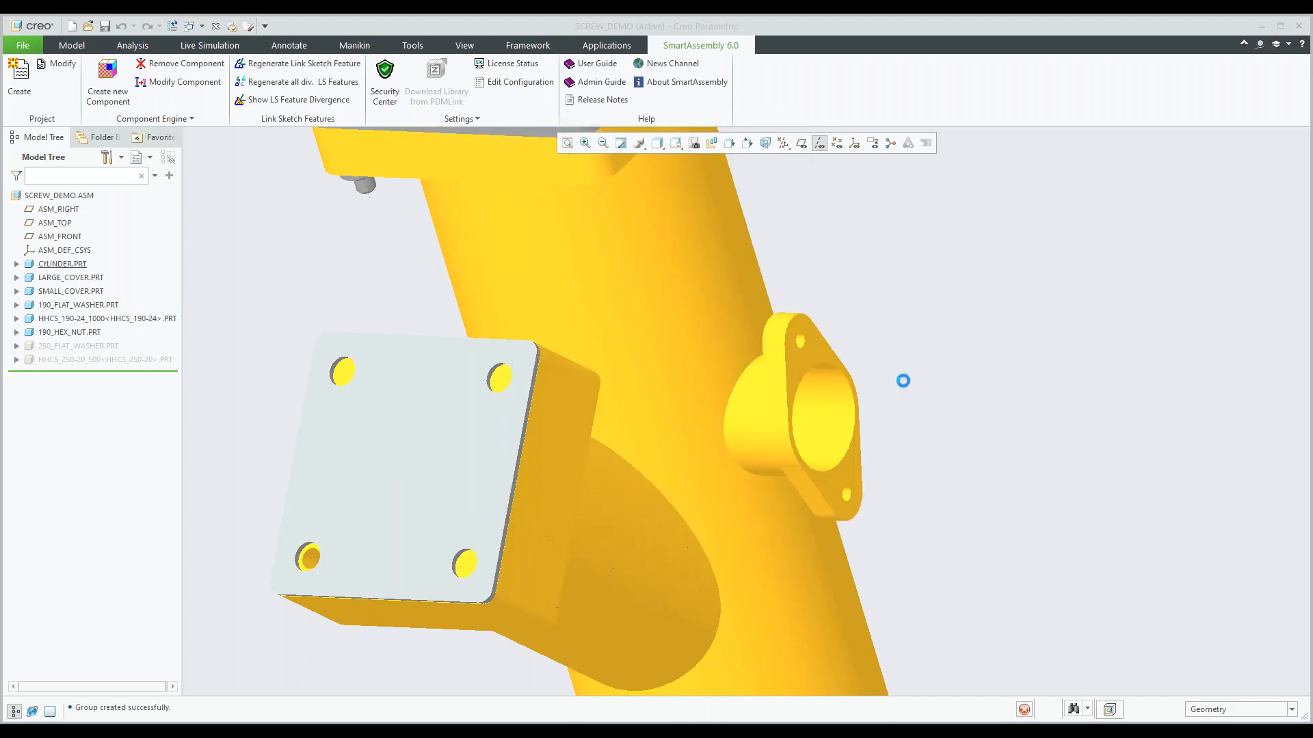
Display the assembly shaded with edges and turn on the datum planes around the new ear.
{"action": "middle_click_drag", "start_coordinate": [903, 380], "coordinate": [841, 335]}
{"action": "left_click", "coordinate": [657, 143]}
{"action": "left_click", "coordinate": [708, 175]}
{"action": "mouse_move", "coordinate": [885, 340]}
{"action": "middle_mouse_down"}
{"action": "mouse_move", "coordinate": [894, 360]}
{"action": "mouse_move", "coordinate": [980, 319]}
{"action": "middle_mouse_up"}
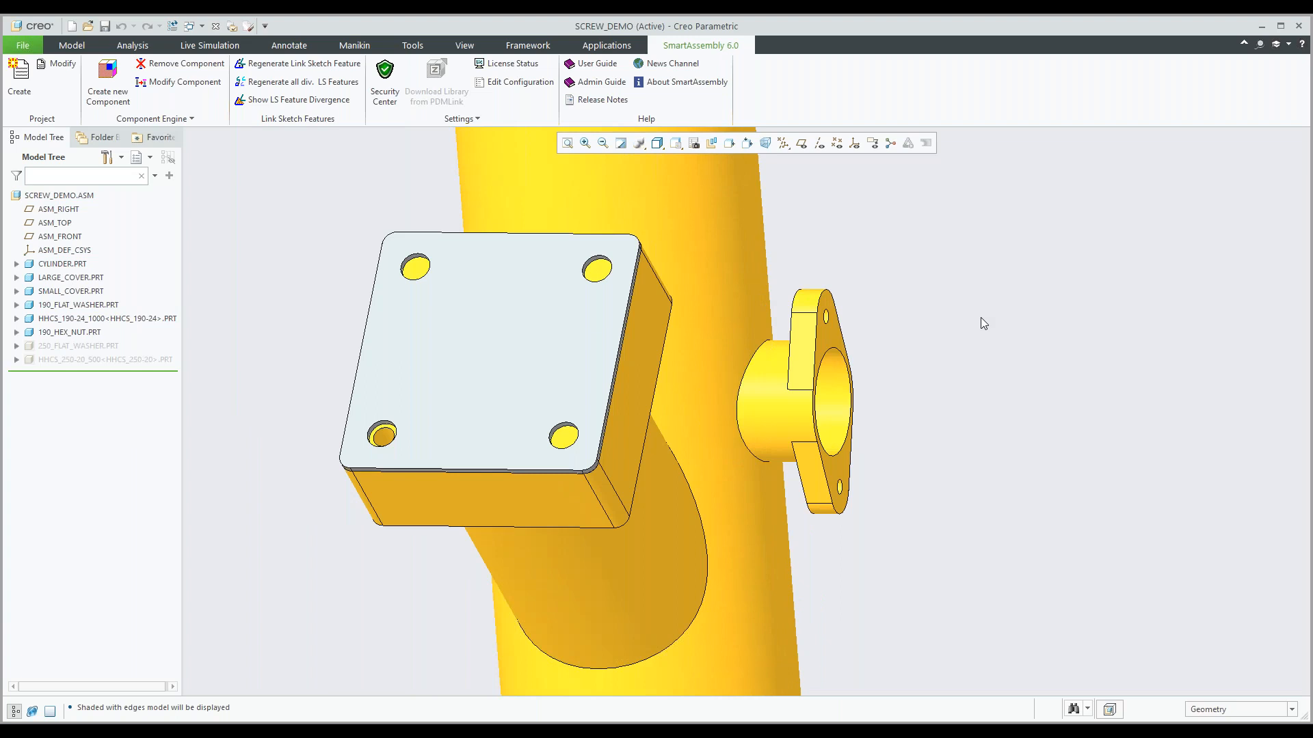
{"action": "left_click", "coordinate": [802, 143]}
{"action": "middle_click_drag", "start_coordinate": [814, 274], "coordinate": [852, 354]}
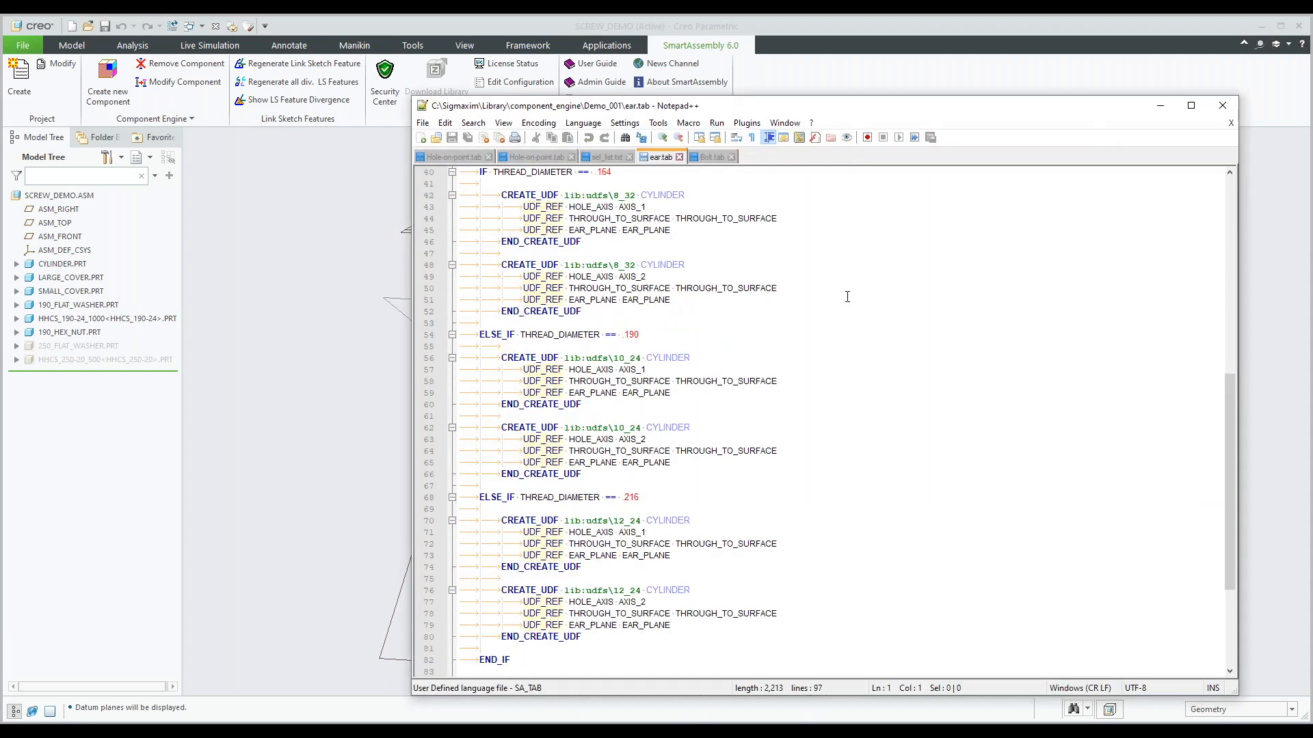
Review the ear.tab script in Notepad++ from the THREAD_DIAMETER conditions back up to its GUI description.
{"action": "scroll", "coordinate": [847, 296], "scroll_direction": "up", "scroll_amount": 1}
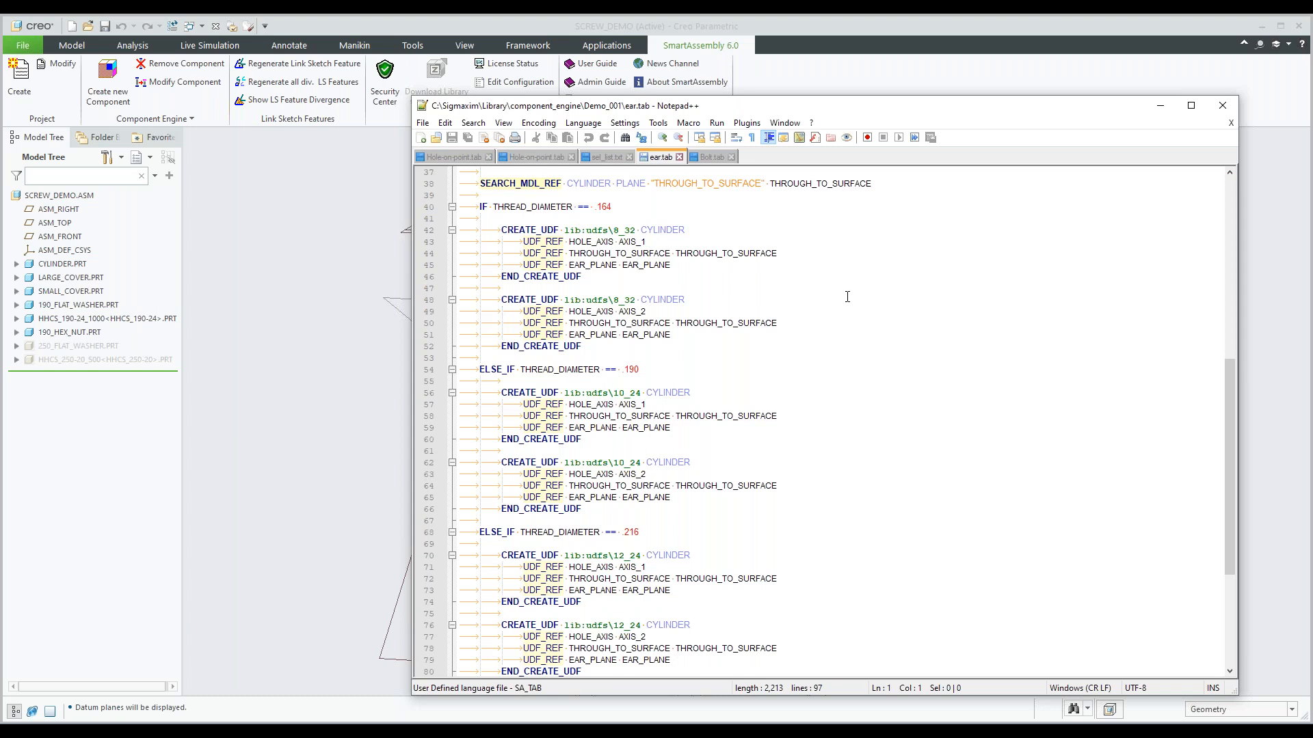
{"action": "scroll", "coordinate": [847, 297], "scroll_direction": "up", "scroll_amount": 4}
{"action": "scroll", "coordinate": [848, 296], "scroll_direction": "up", "scroll_amount": 6}
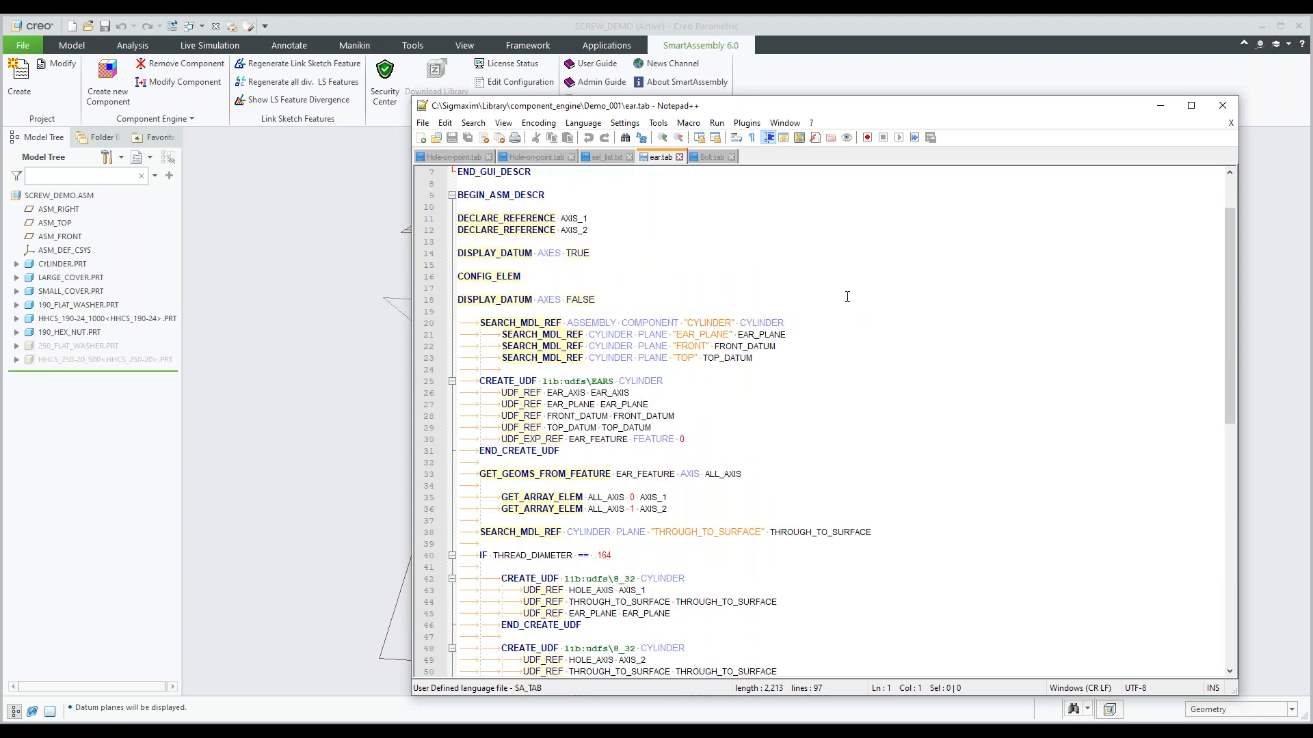
{"action": "scroll", "coordinate": [847, 297], "scroll_direction": "up", "scroll_amount": 1}
{"action": "scroll", "coordinate": [847, 297], "scroll_direction": "up", "scroll_amount": 1}
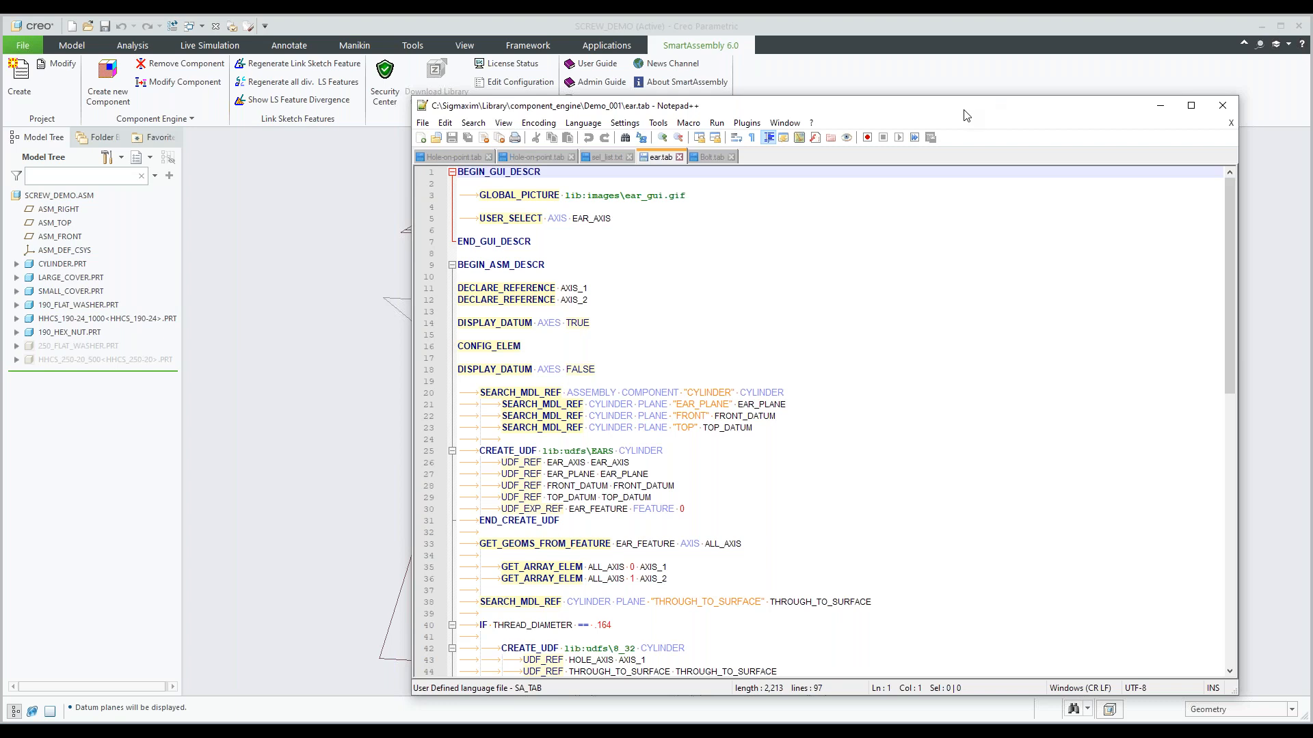
{"action": "left_click_drag", "start_coordinate": [964, 114], "coordinate": [912, 146]}
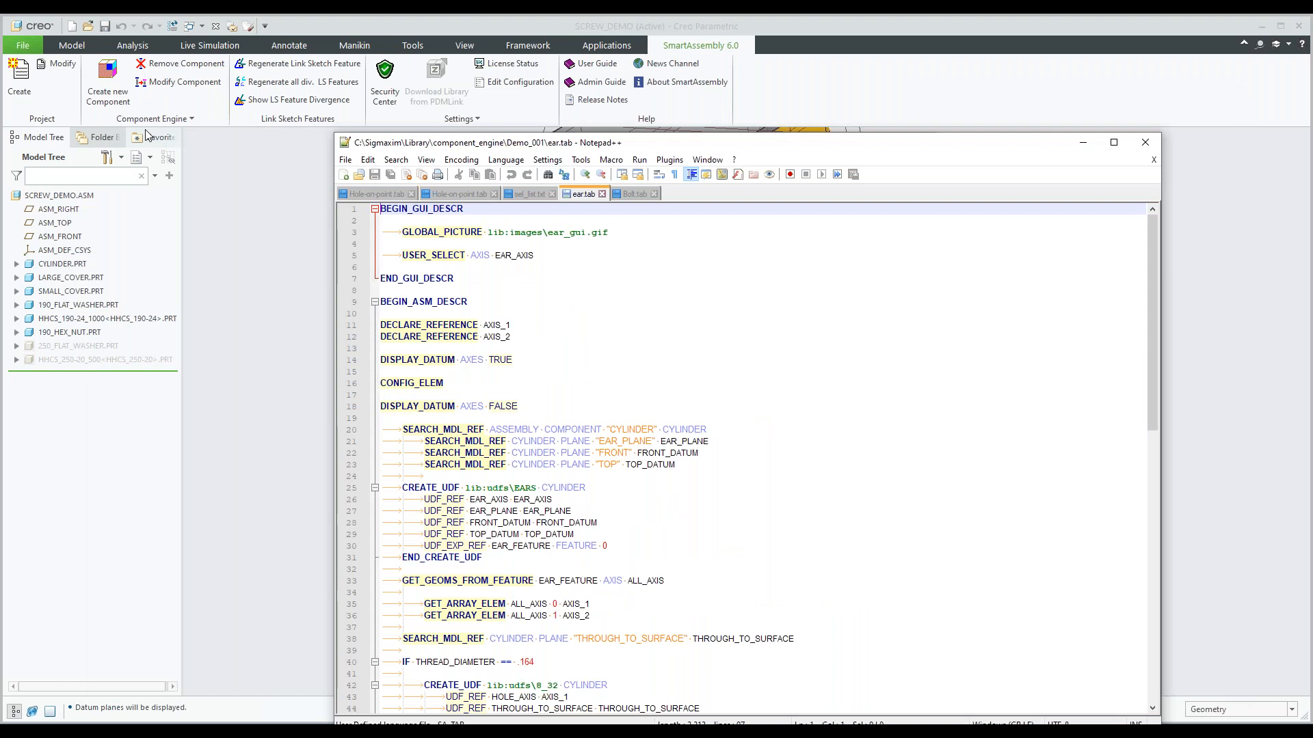
Open the existing_hole library component's options in Creo for comparison and return to the ear.tab script in Notepad++.
{"action": "left_click", "coordinate": [108, 81]}
{"action": "double_click", "coordinate": [594, 247]}
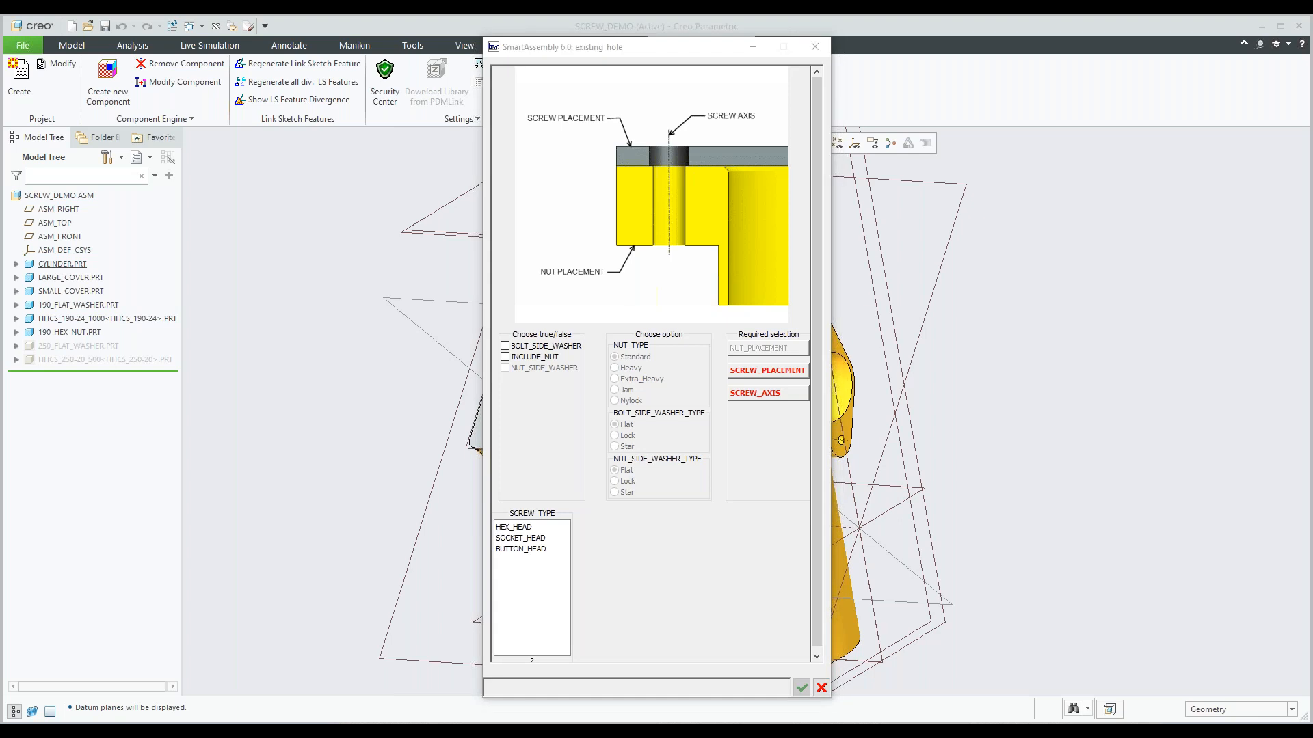
{"action": "key", "text": "alt+Tab"}
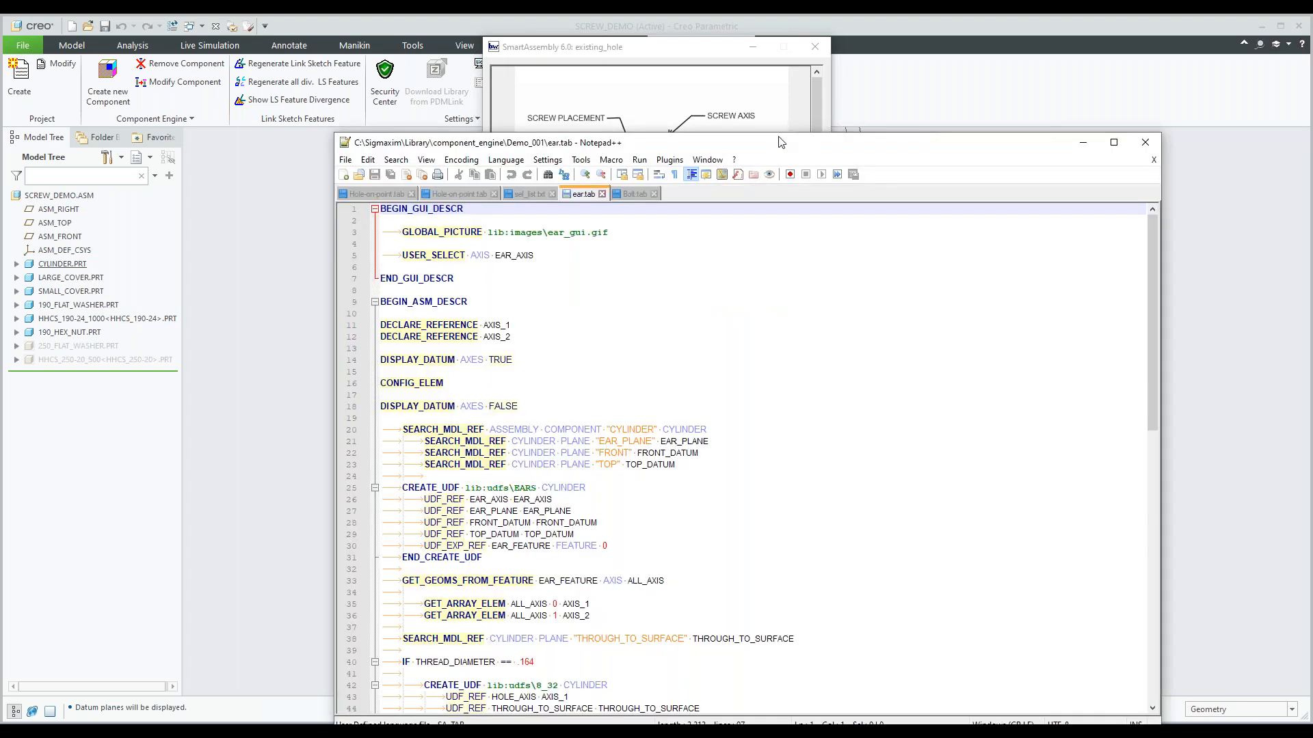
{"action": "left_click_drag", "start_coordinate": [781, 143], "coordinate": [816, 47]}
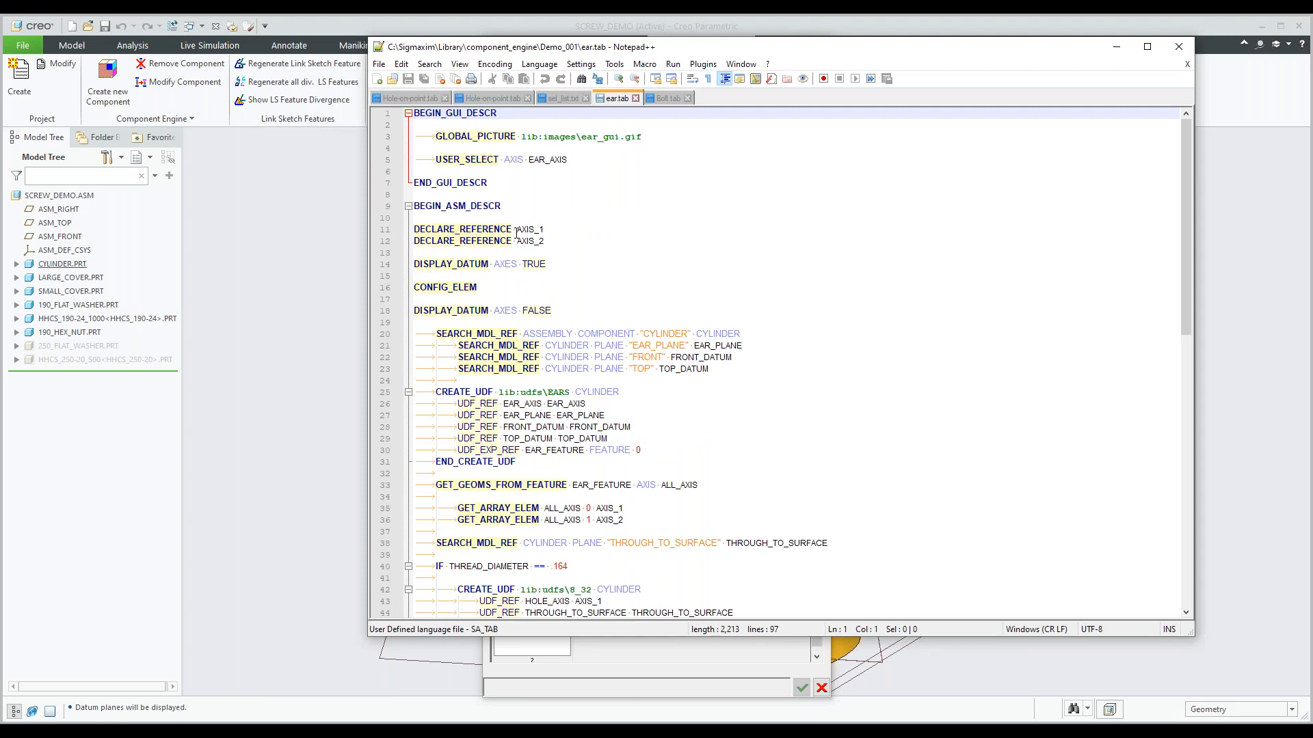
Examine the DISPLAY_DATUM AXES lines and highlight the SEARCH_MDL_REF line for EAR_PLANE.
{"action": "left_click", "coordinate": [495, 265]}
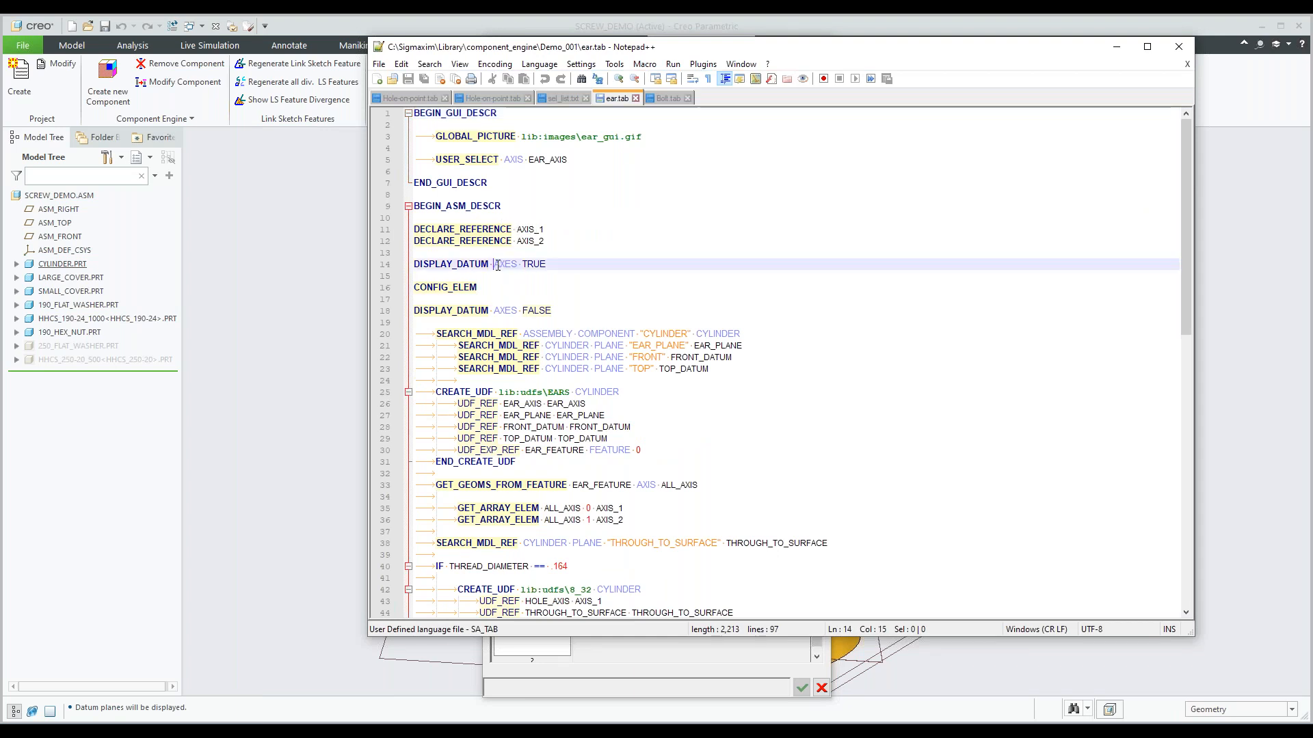
{"action": "left_click", "coordinate": [619, 311]}
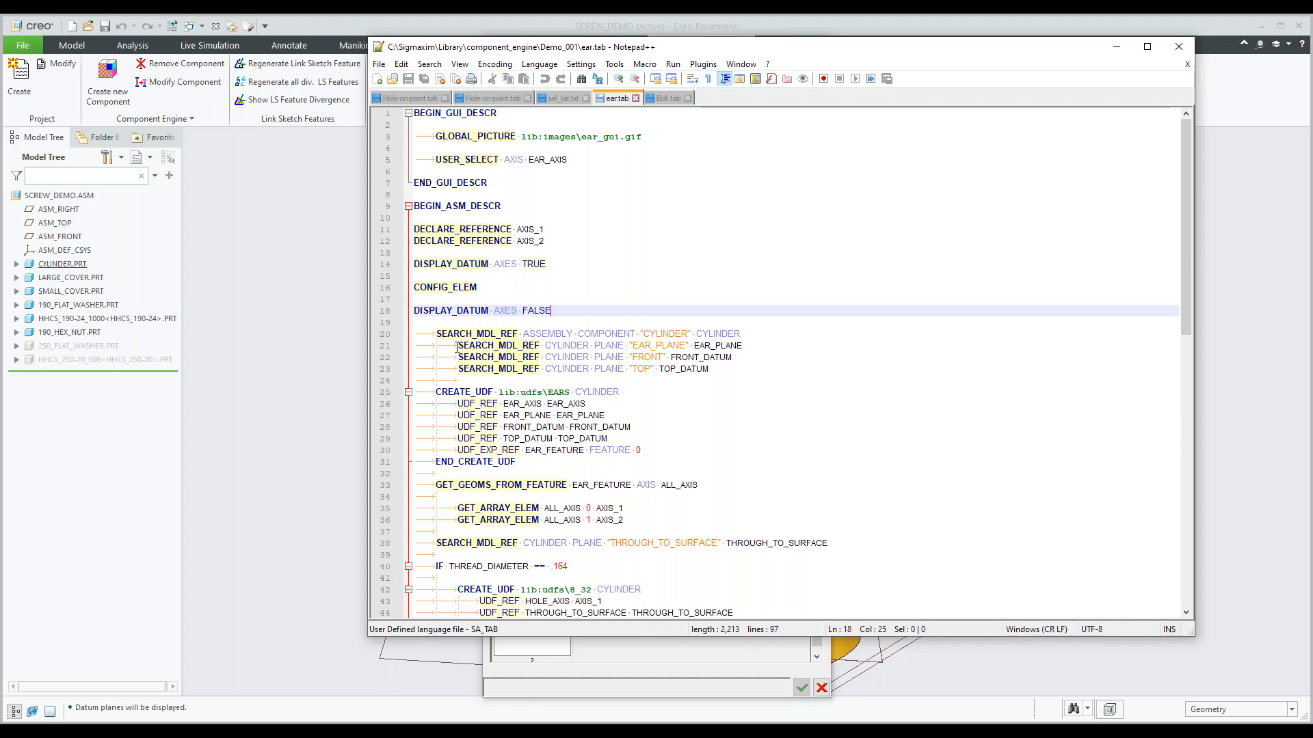
{"action": "left_click", "coordinate": [457, 346]}
{"action": "left_click_drag", "start_coordinate": [462, 345], "coordinate": [797, 313]}
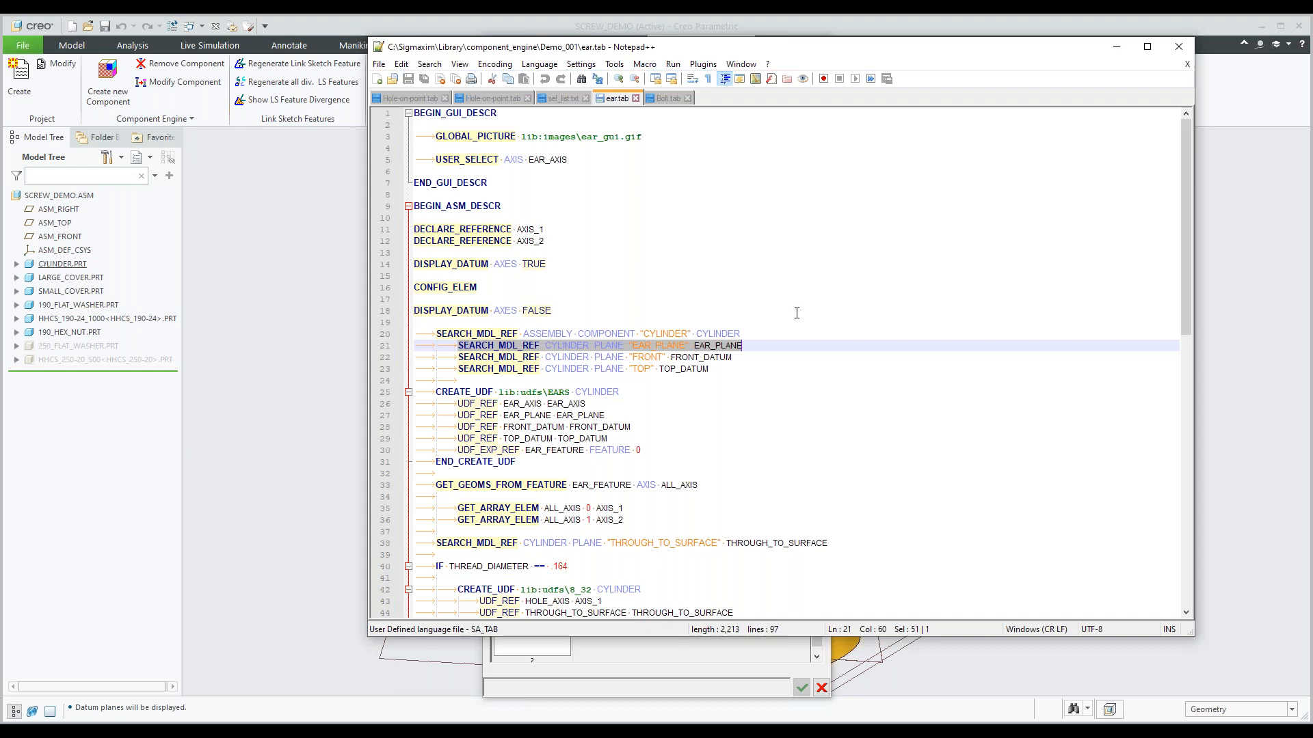
Highlight the CREATE_UDF block for EARS, from its opening line through END_CREATE_UDF.
{"action": "left_click", "coordinate": [437, 392]}
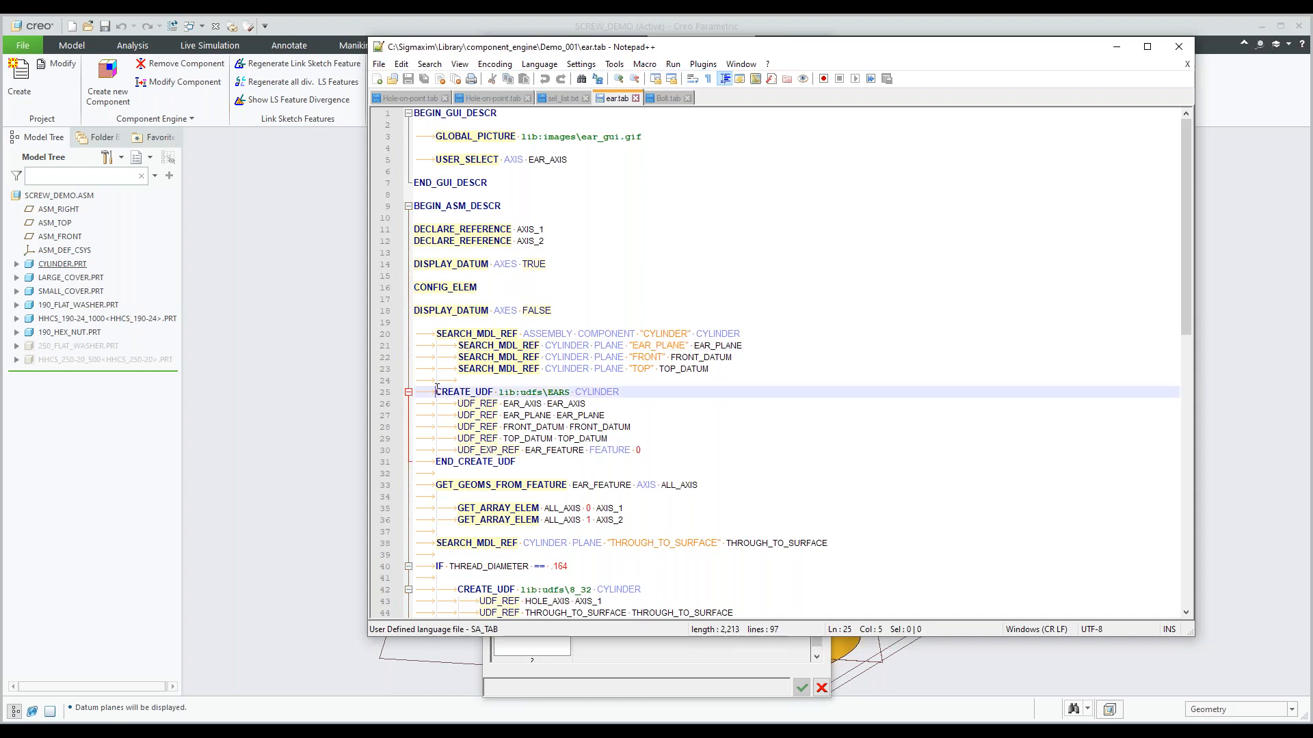
{"action": "key", "text": "shift+Down"}
{"action": "key", "text": "shift+Down"}
{"action": "key", "text": "shift+Down"}
{"action": "key", "text": "shift+Down"}
{"action": "key", "text": "shift+Down"}
{"action": "key", "text": "shift+Down"}
{"action": "key", "text": "shift+End"}
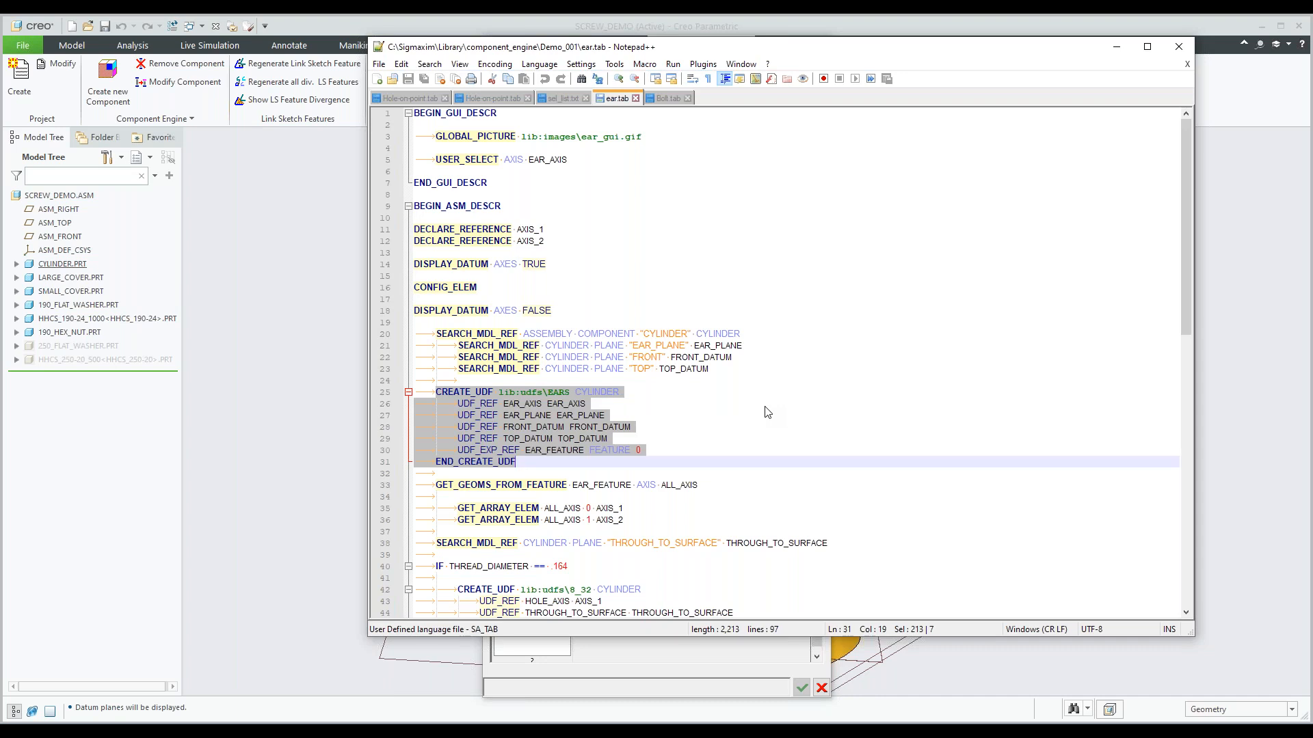
Examine the axis extraction, THROUGH_TO_SURFACE search and THREAD_DIAMETER hole blocks, and return to the script's beginning.
{"action": "scroll", "coordinate": [767, 412], "scroll_direction": "down", "scroll_amount": 3}
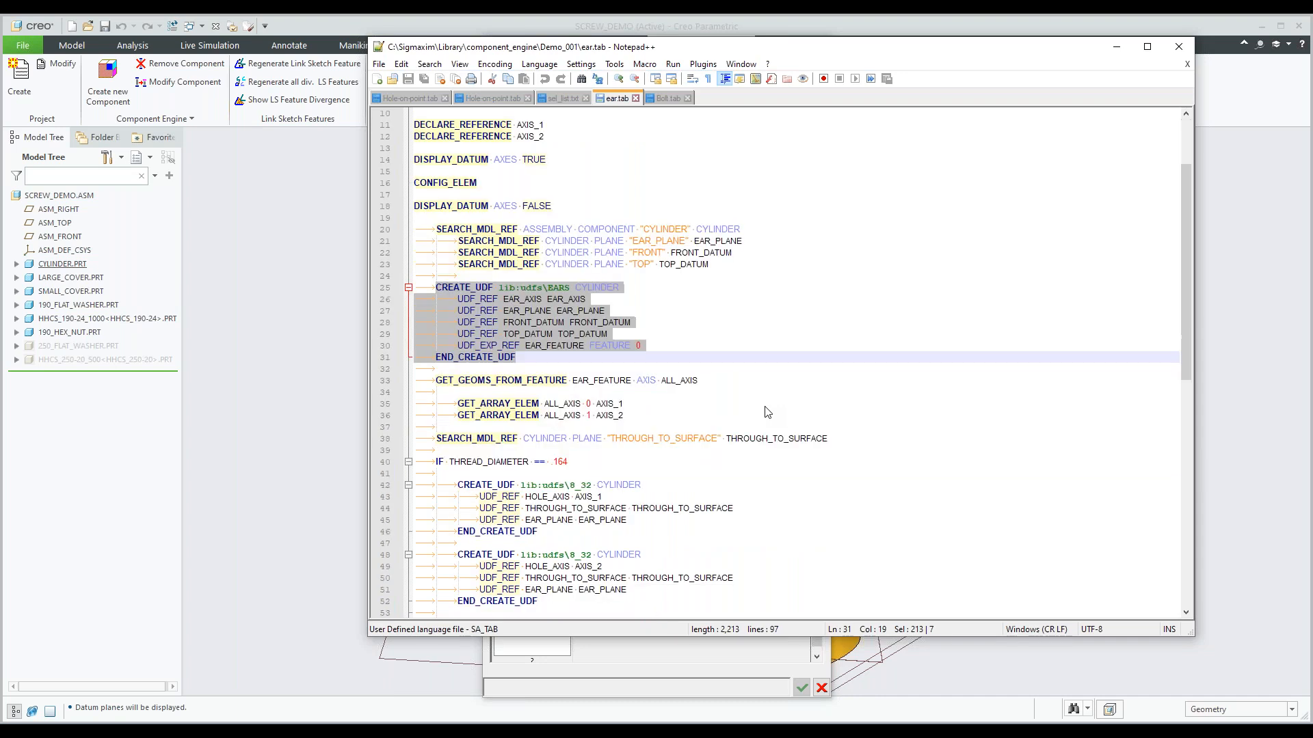
{"action": "scroll", "coordinate": [767, 412], "scroll_direction": "down", "scroll_amount": 2}
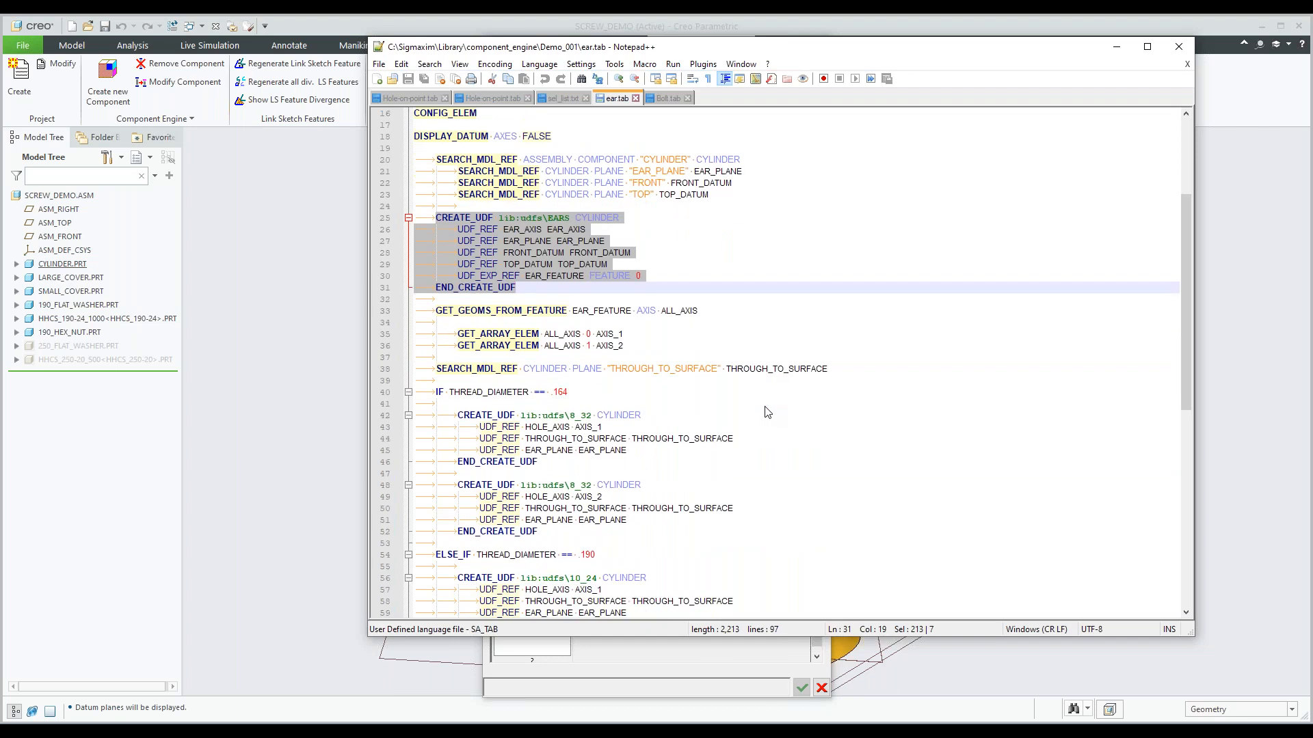
{"action": "scroll", "coordinate": [767, 412], "scroll_direction": "down", "scroll_amount": 1}
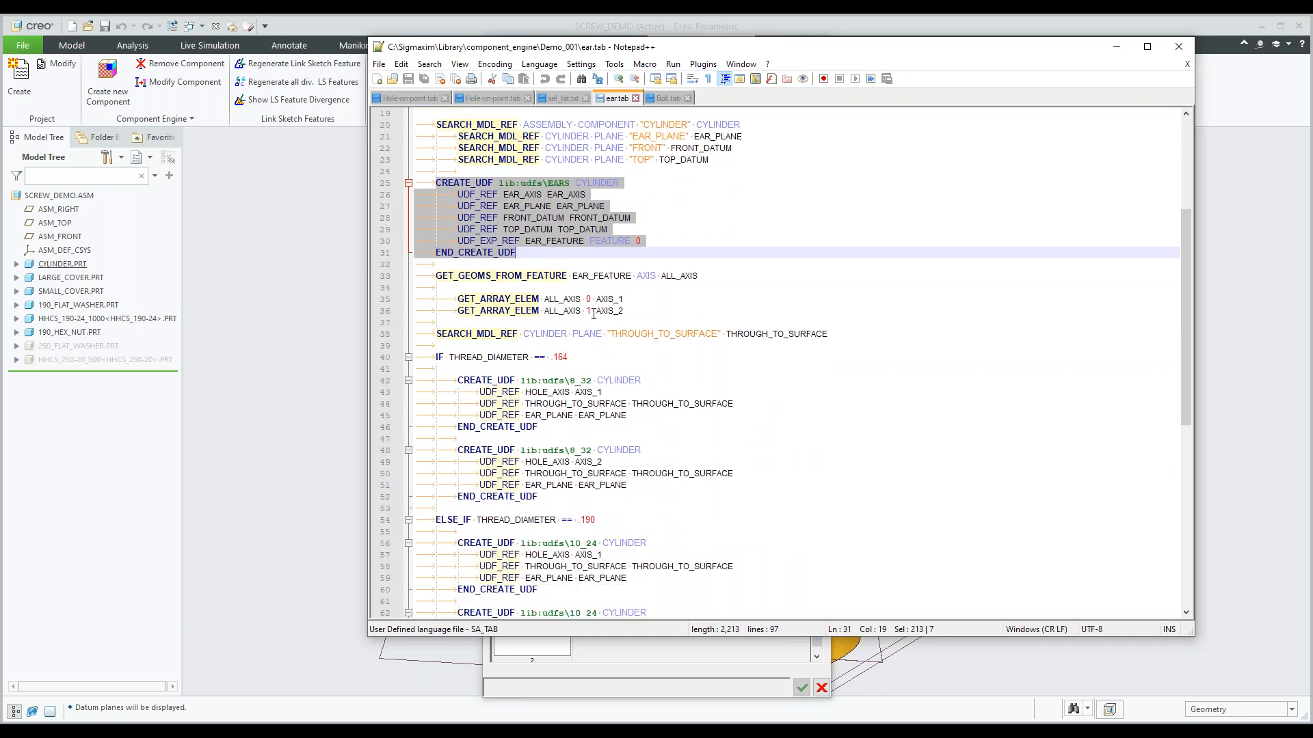
{"action": "scroll", "coordinate": [599, 327], "scroll_direction": "down", "scroll_amount": 1}
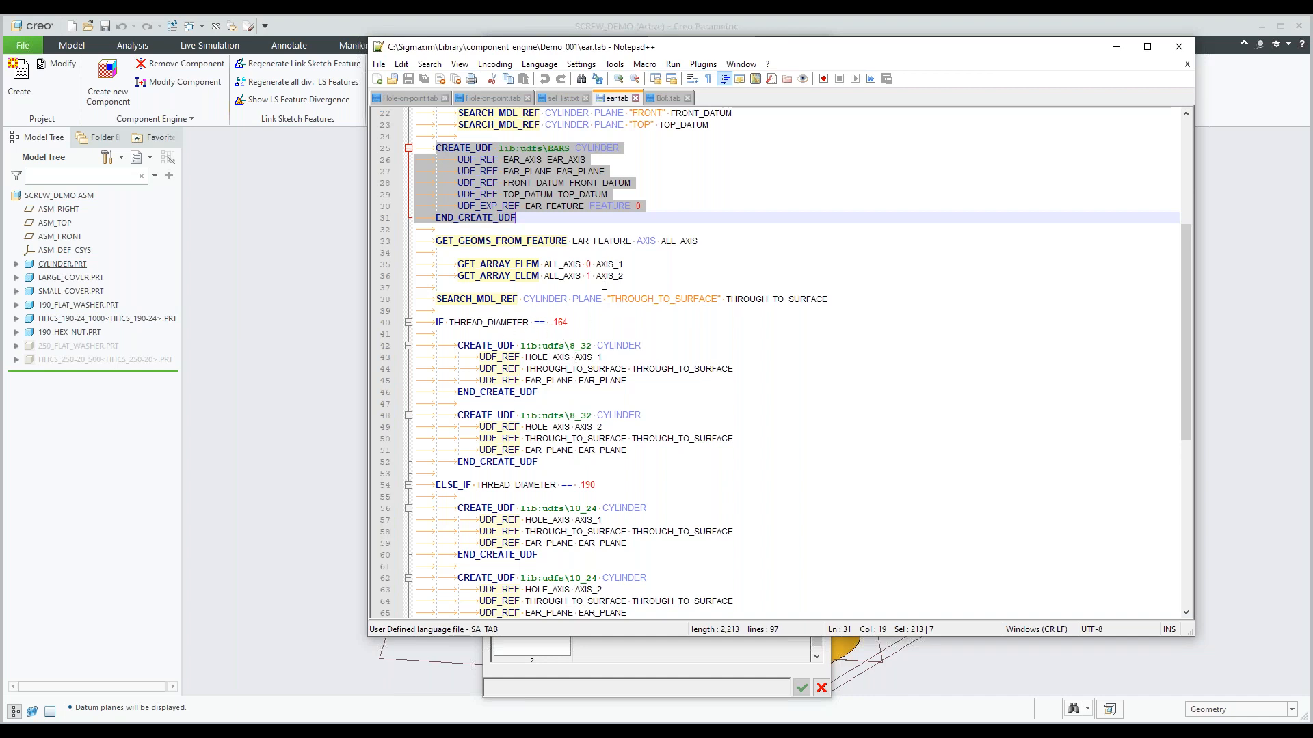
{"action": "scroll", "coordinate": [605, 284], "scroll_direction": "up", "scroll_amount": 6}
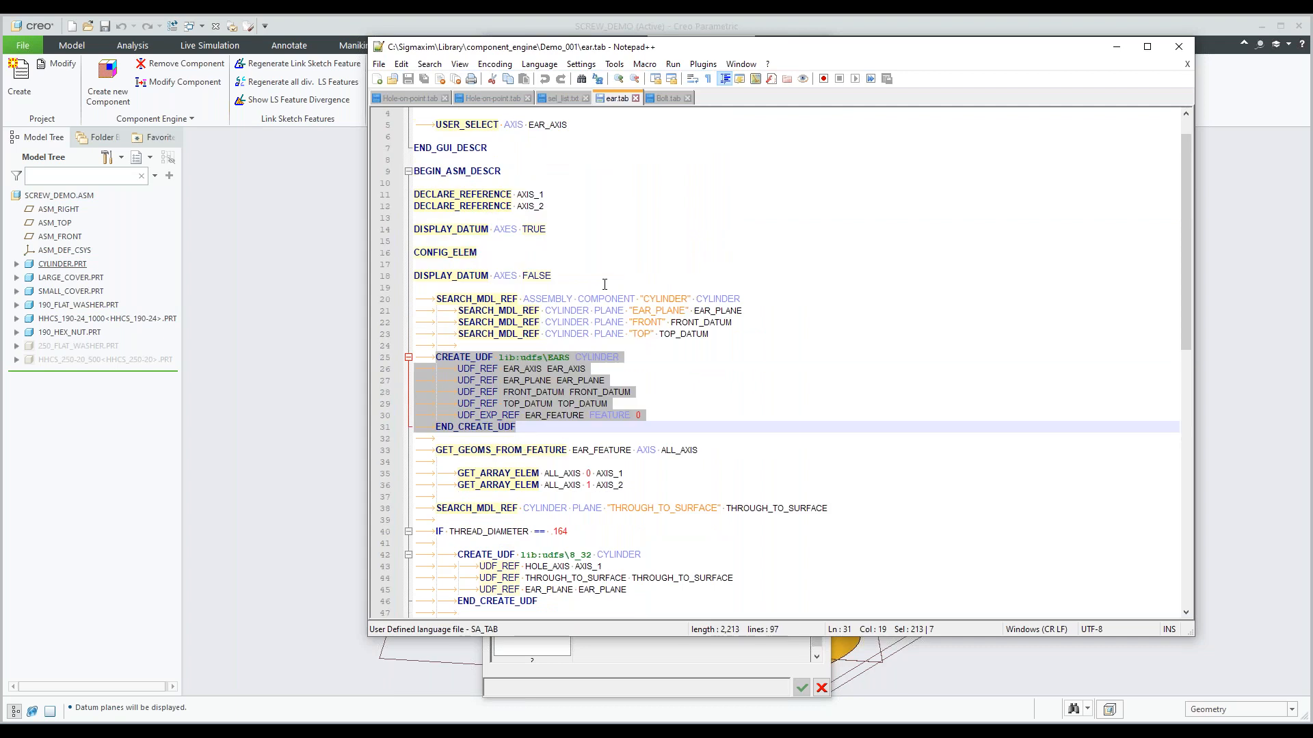
{"action": "scroll", "coordinate": [604, 284], "scroll_direction": "up", "scroll_amount": 1}
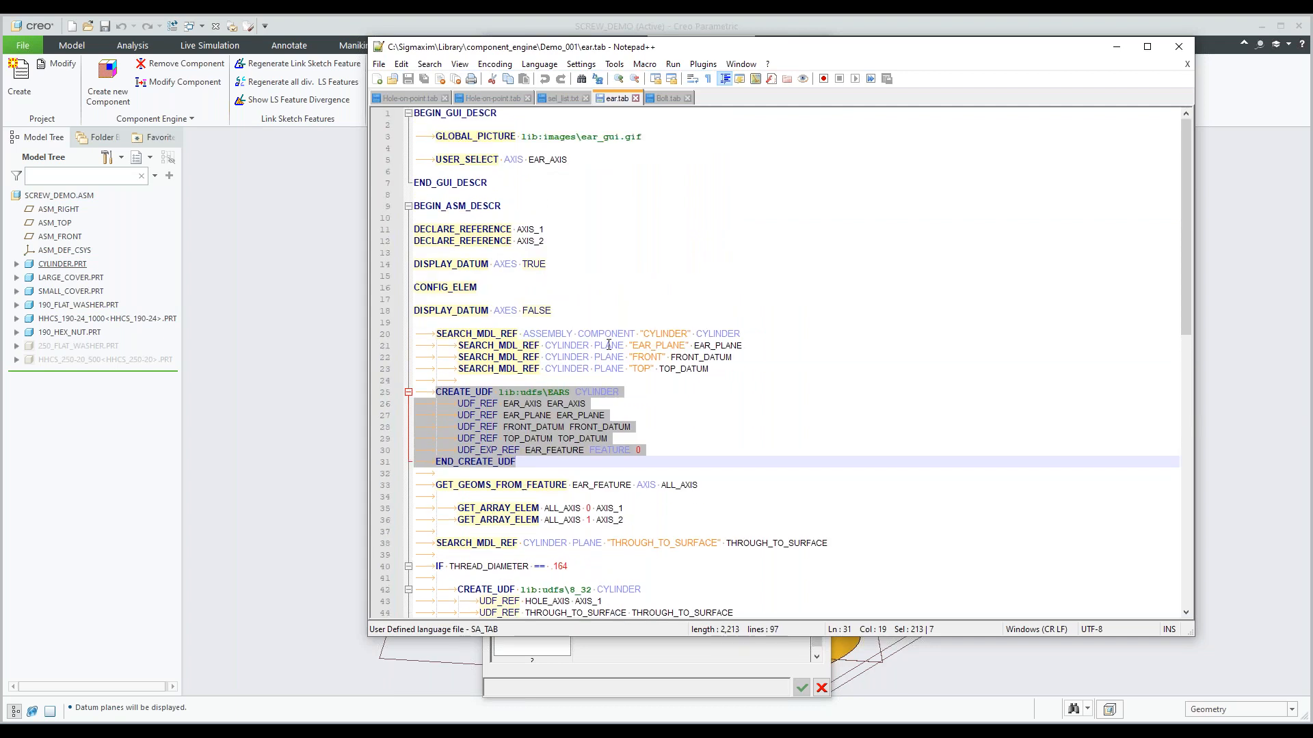
Examine the ear.tab script from the EARS UDF block down to the THREAD_DIAMETER .164 and .190 hole conditions.
{"action": "scroll", "coordinate": [609, 345], "scroll_direction": "down", "scroll_amount": 1}
{"action": "scroll", "coordinate": [608, 345], "scroll_direction": "down", "scroll_amount": 1}
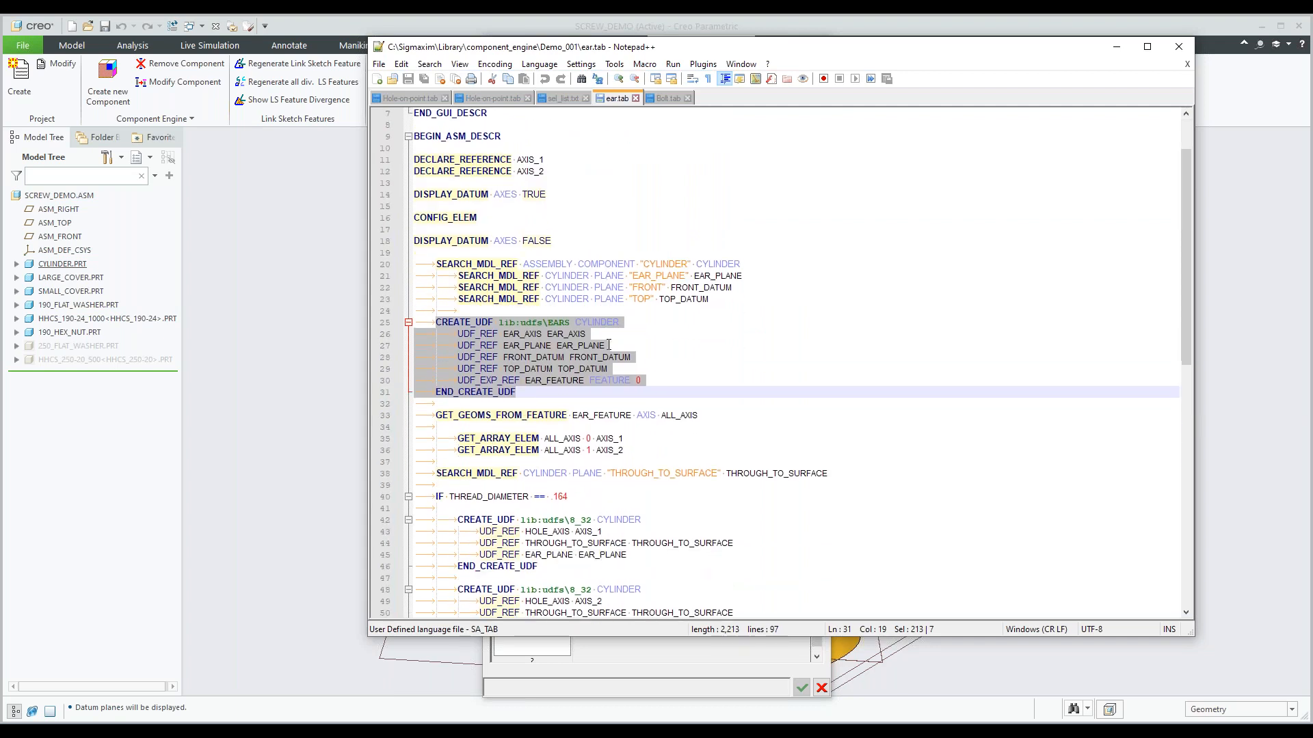
{"action": "scroll", "coordinate": [608, 346], "scroll_direction": "down", "scroll_amount": 2}
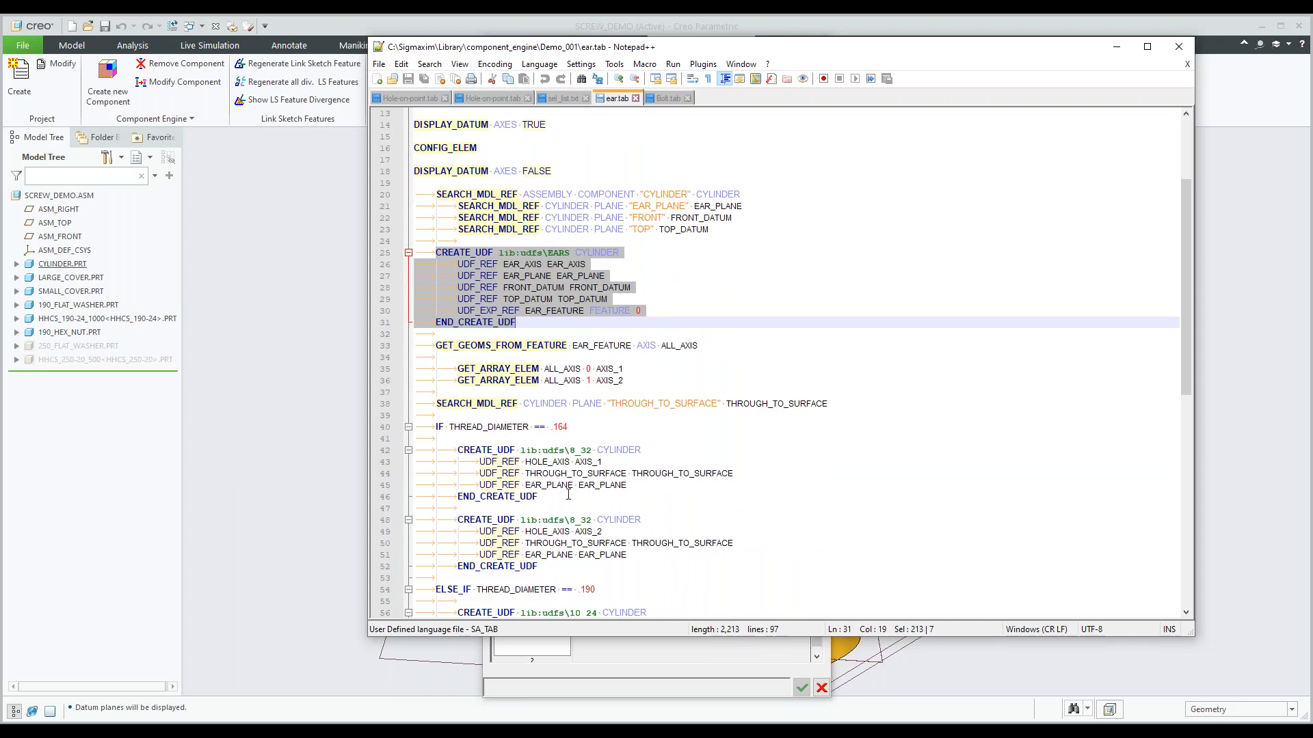
{"action": "scroll", "coordinate": [455, 407], "scroll_direction": "down", "scroll_amount": 1}
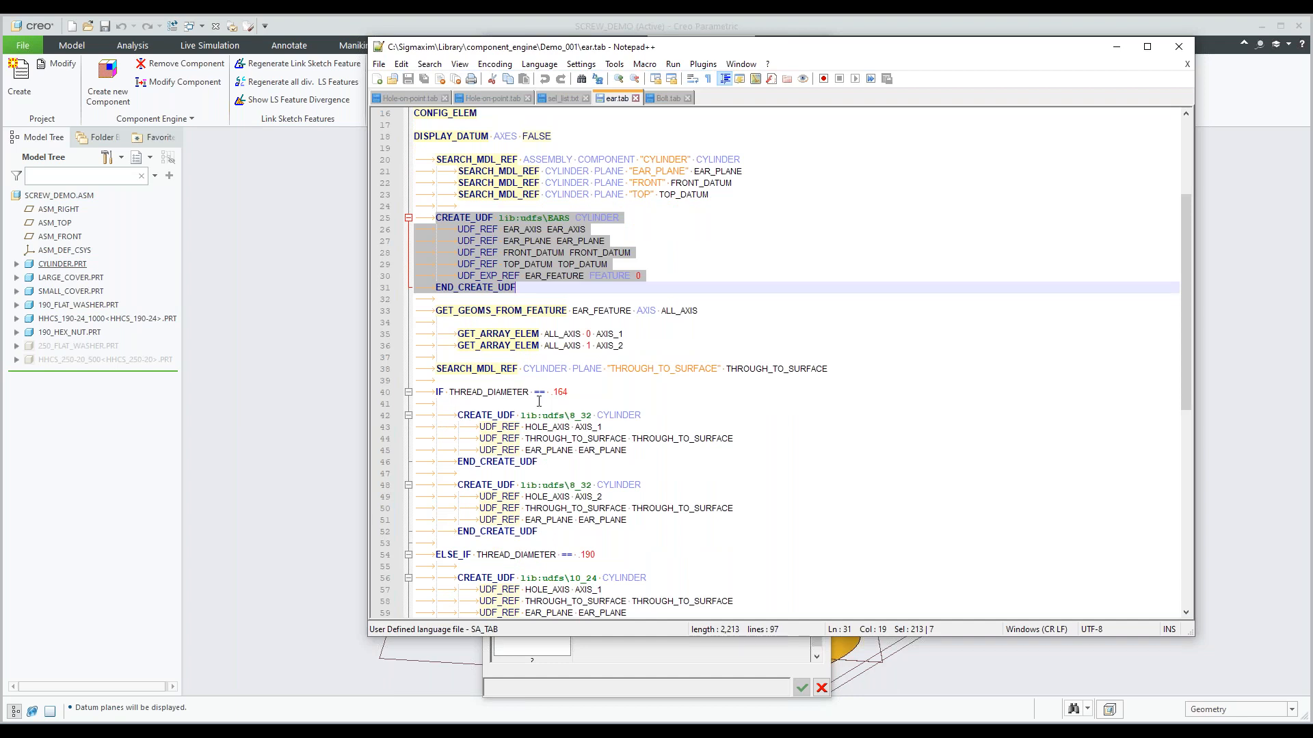
{"action": "scroll", "coordinate": [539, 402], "scroll_direction": "down", "scroll_amount": 2}
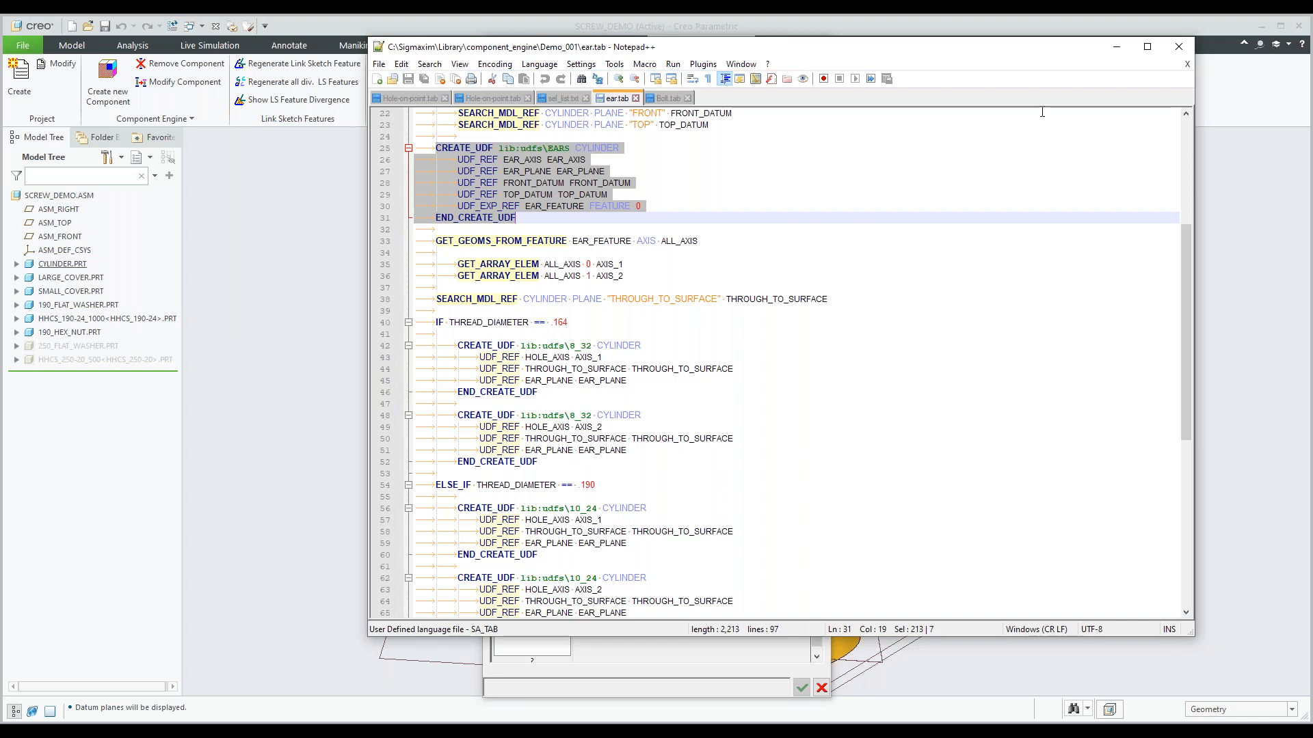
Return to Creo, cancel the existing_hole component, and switch to PART-UDF-HOLE-W-DIM with datum points shown and datum planes hidden.
{"action": "left_click", "coordinate": [1117, 48]}
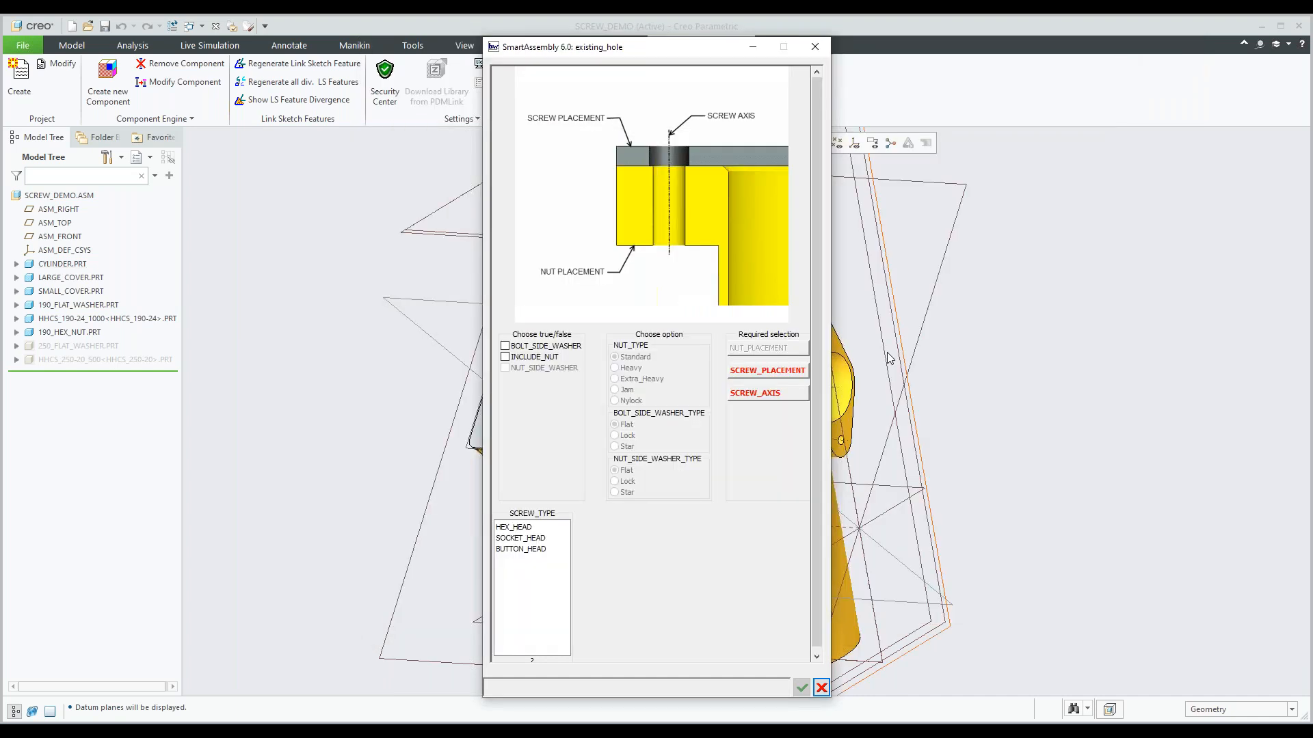
{"action": "left_click", "coordinate": [819, 689]}
{"action": "left_click", "coordinate": [202, 26]}
{"action": "left_click", "coordinate": [238, 59]}
{"action": "left_click", "coordinate": [827, 143]}
{"action": "left_click", "coordinate": [790, 151]}
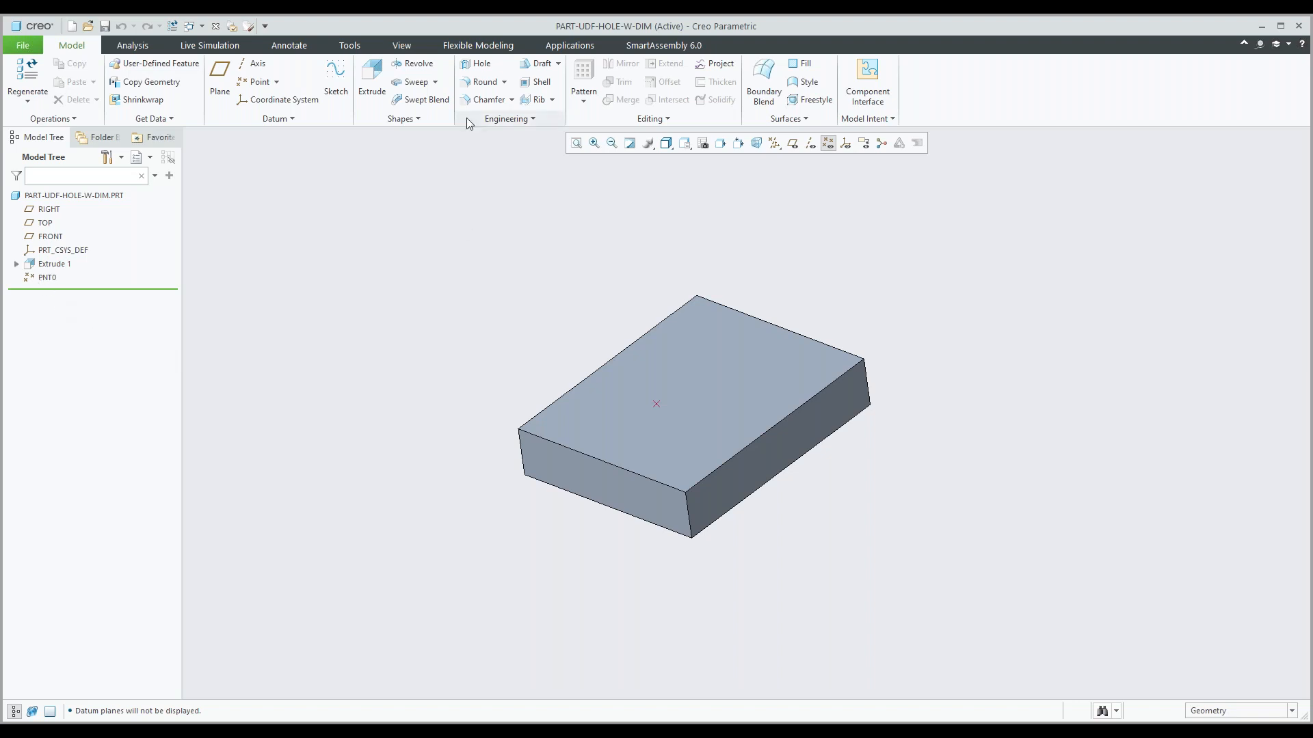
Start a simple hole at datum point PNT0 on the block and set its diameter to 1.50.
{"action": "left_click", "coordinate": [478, 64]}
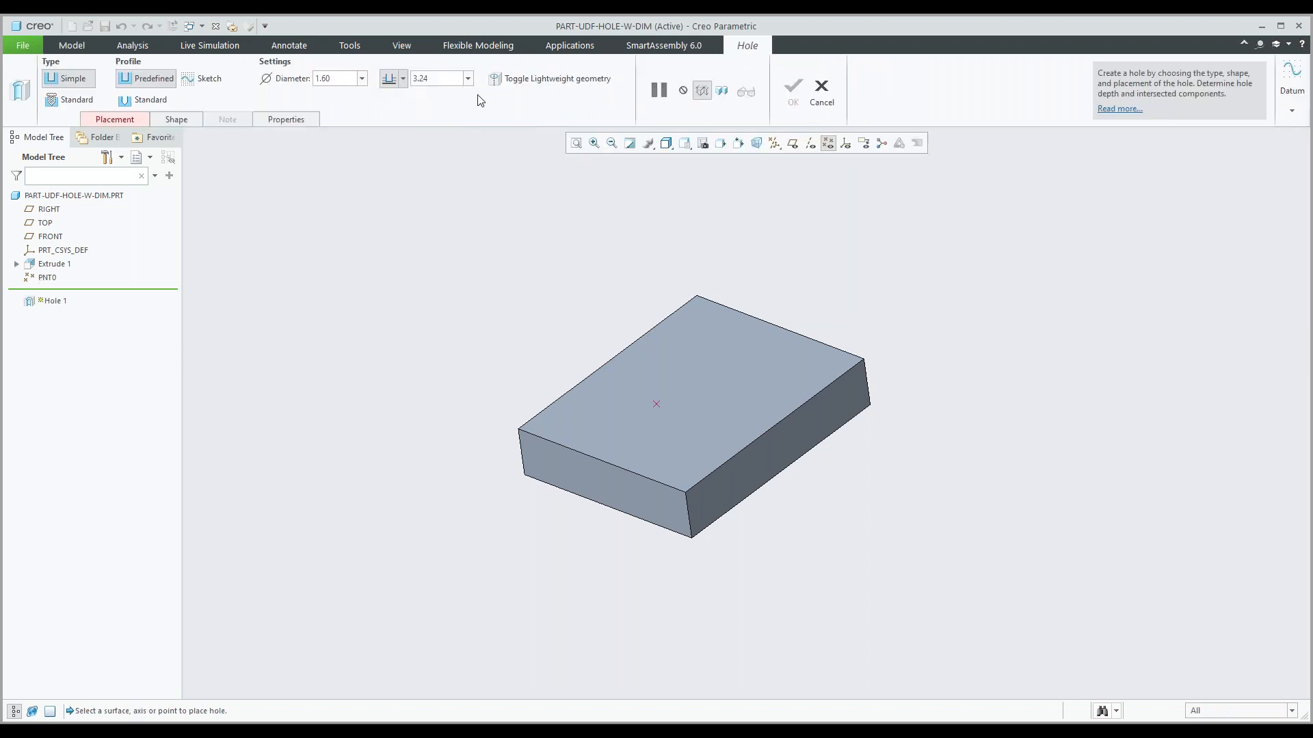
{"action": "left_click", "coordinate": [656, 404]}
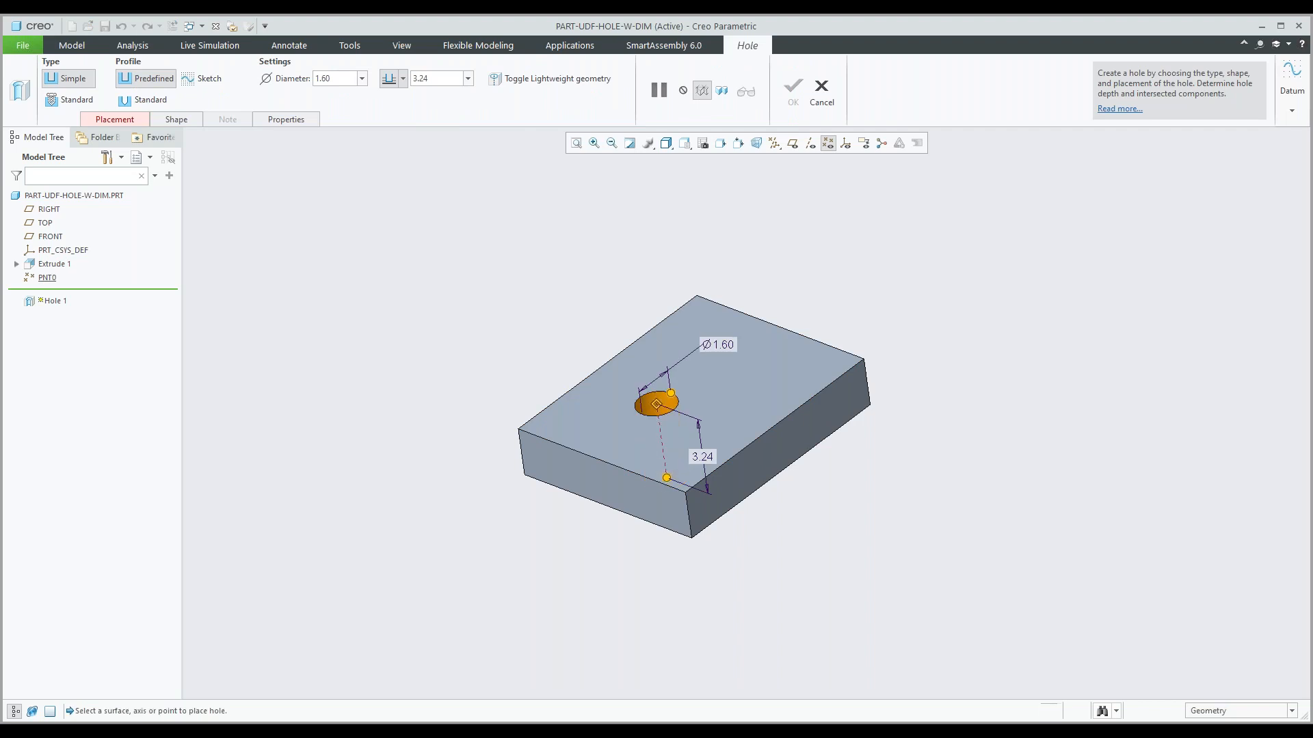
{"action": "double_click", "coordinate": [719, 346]}
{"action": "type", "text": "1.5"}
{"action": "key", "text": "Return"}
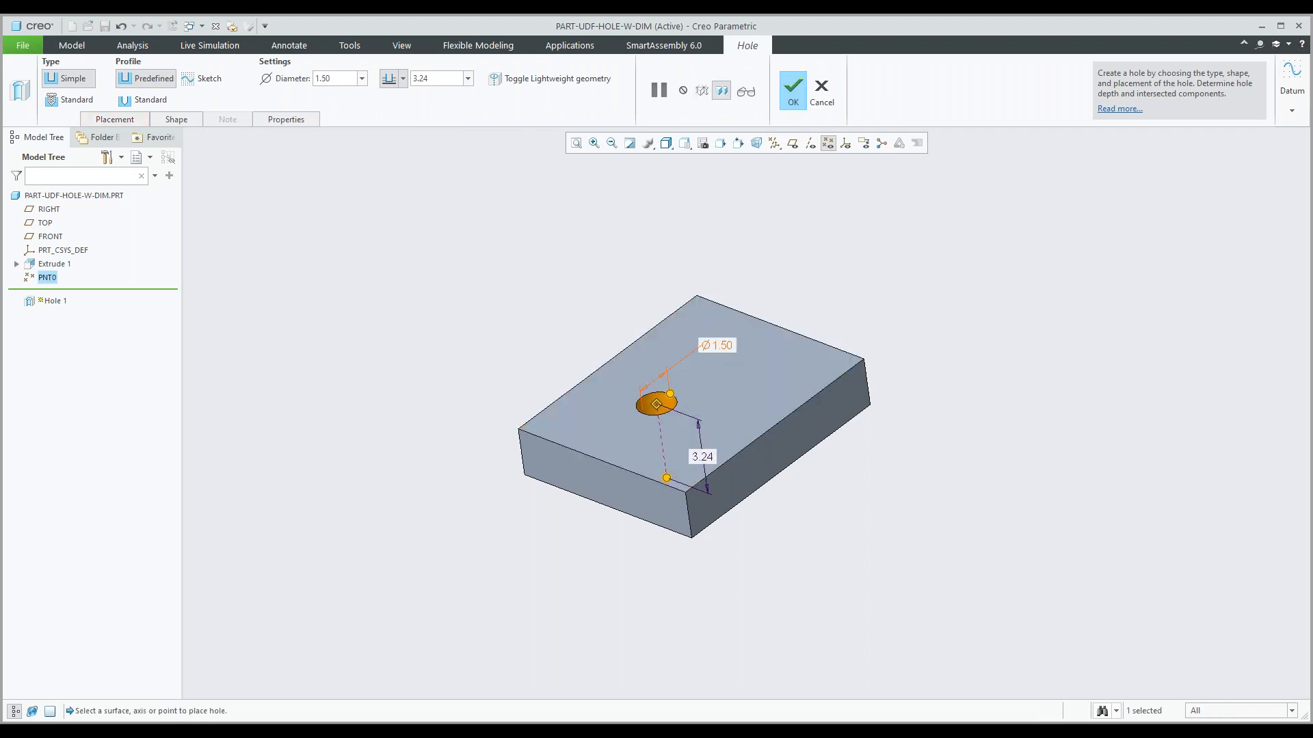
Set the hole's depth to Through All and complete the hole feature.
{"action": "right_click", "coordinate": [667, 478]}
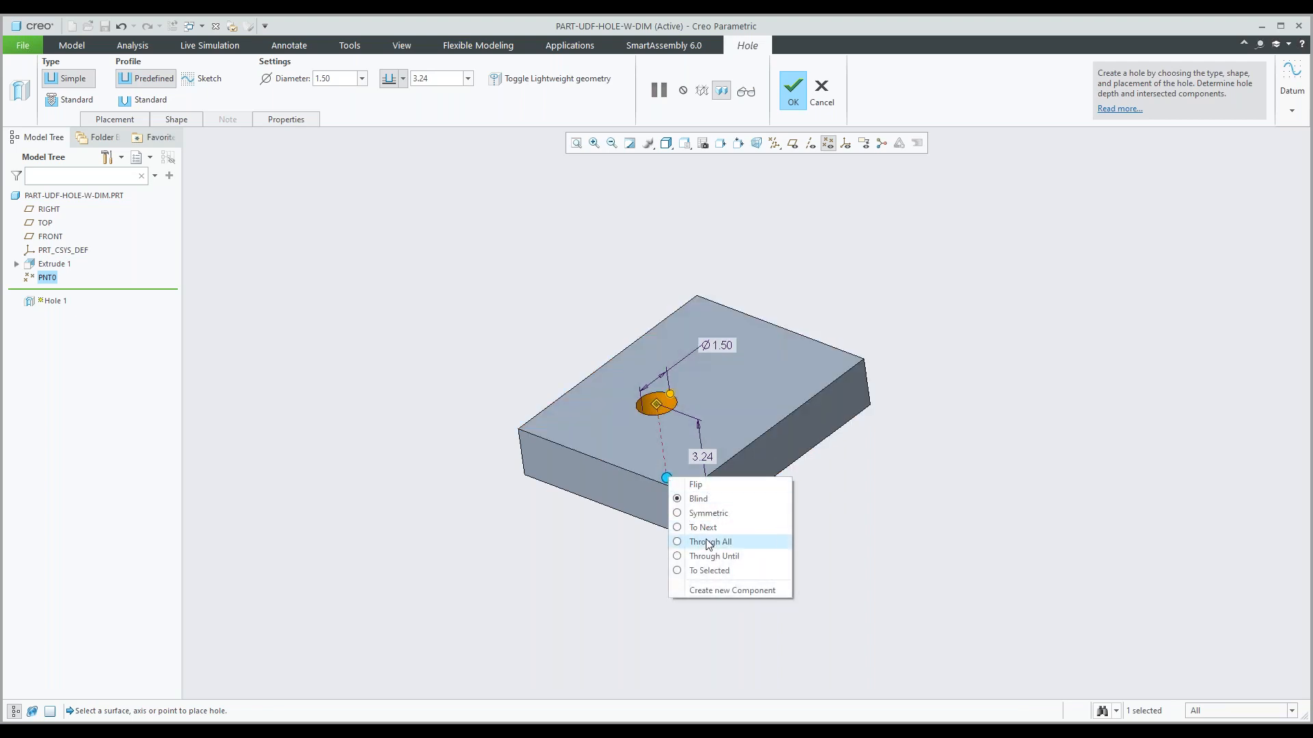
{"action": "left_click", "coordinate": [708, 542]}
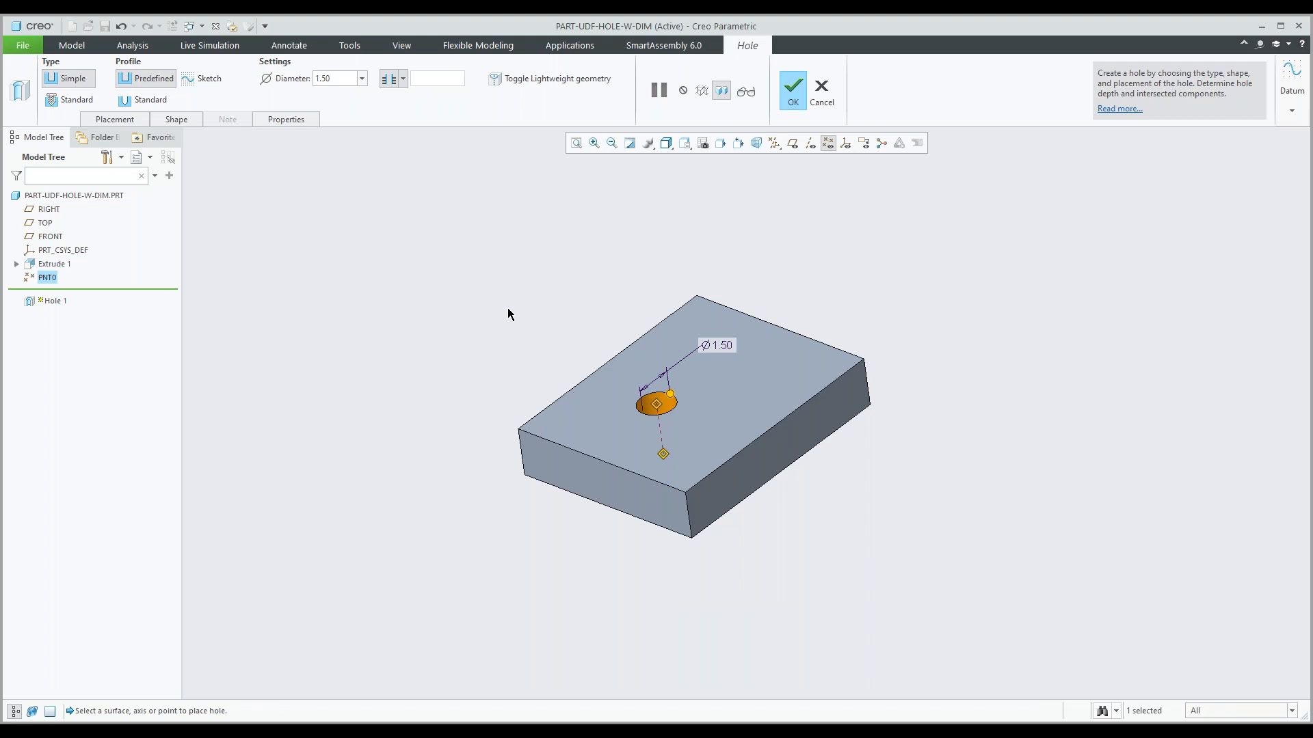
{"action": "middle_click", "coordinate": [545, 281]}
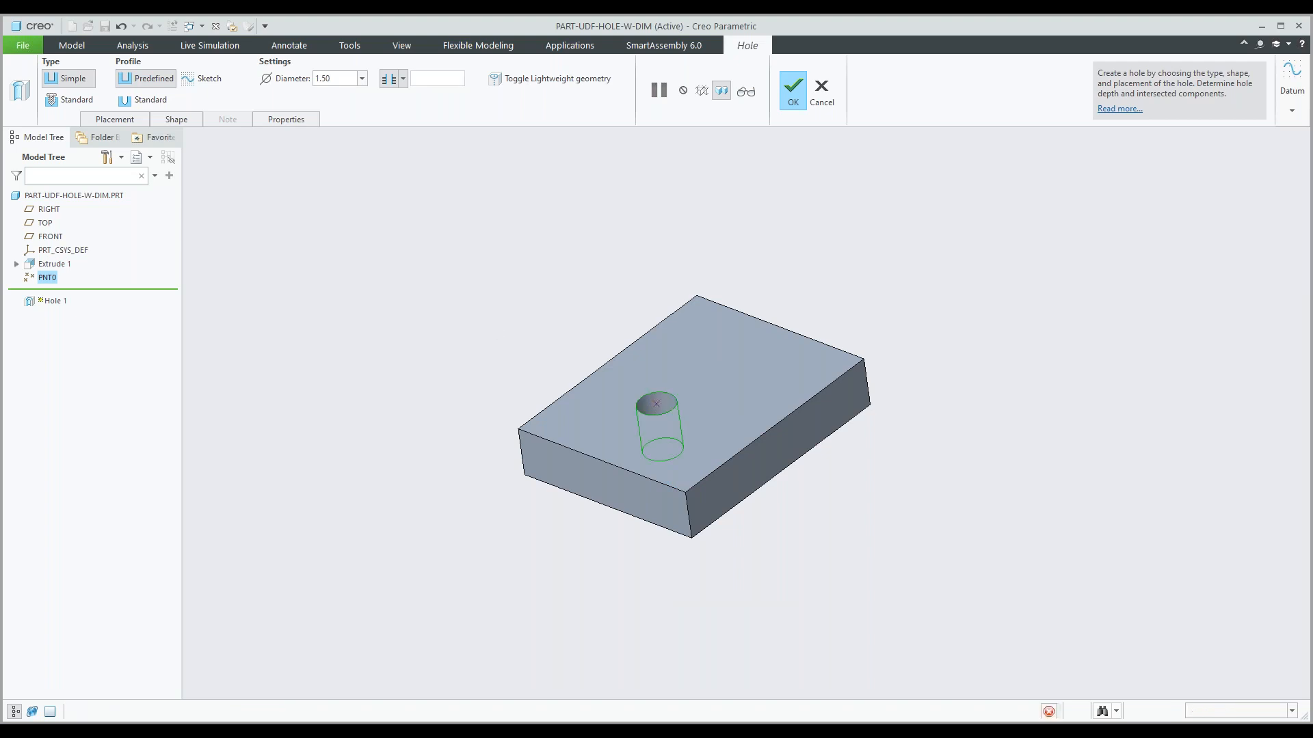
{"action": "left_click", "coordinate": [51, 296]}
{"action": "left_click", "coordinate": [462, 355]}
{"action": "middle_click_drag", "start_coordinate": [555, 355], "coordinate": [556, 320]}
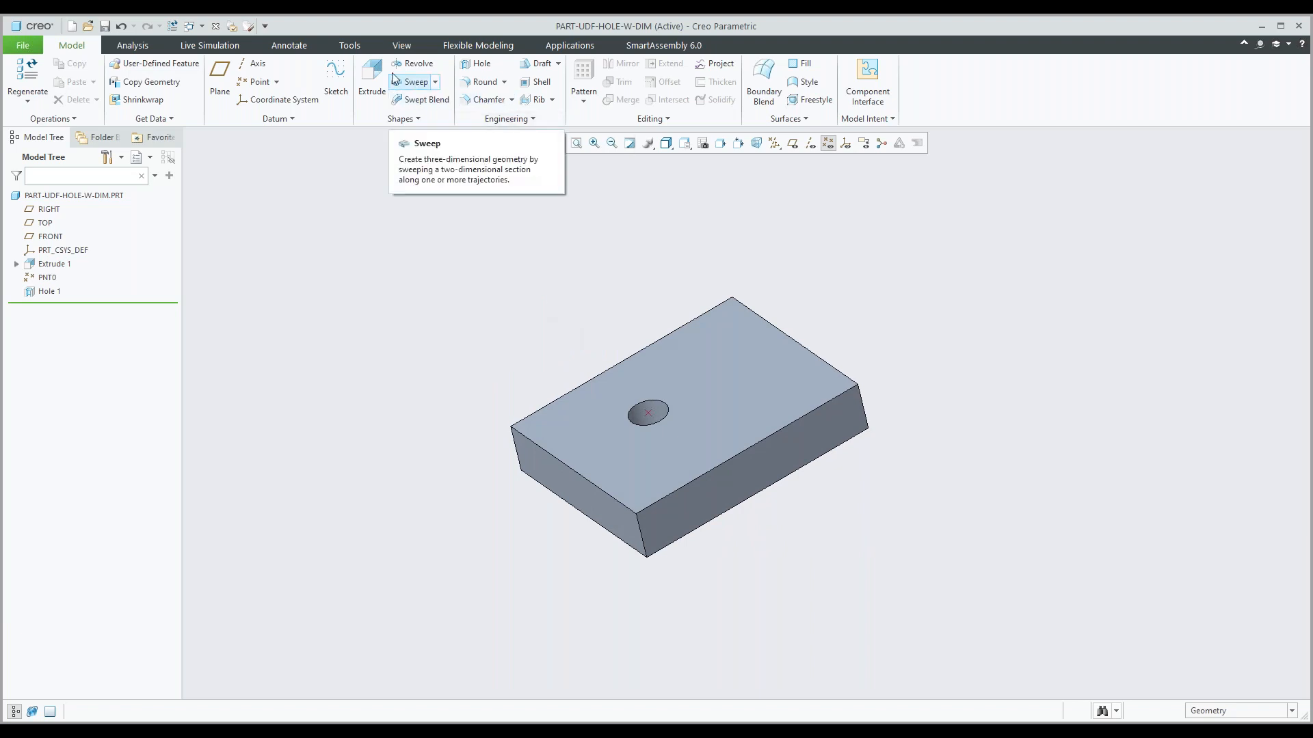
Open the UDF Library and try to create a user-defined feature named Hole.
{"action": "left_click", "coordinate": [350, 46]}
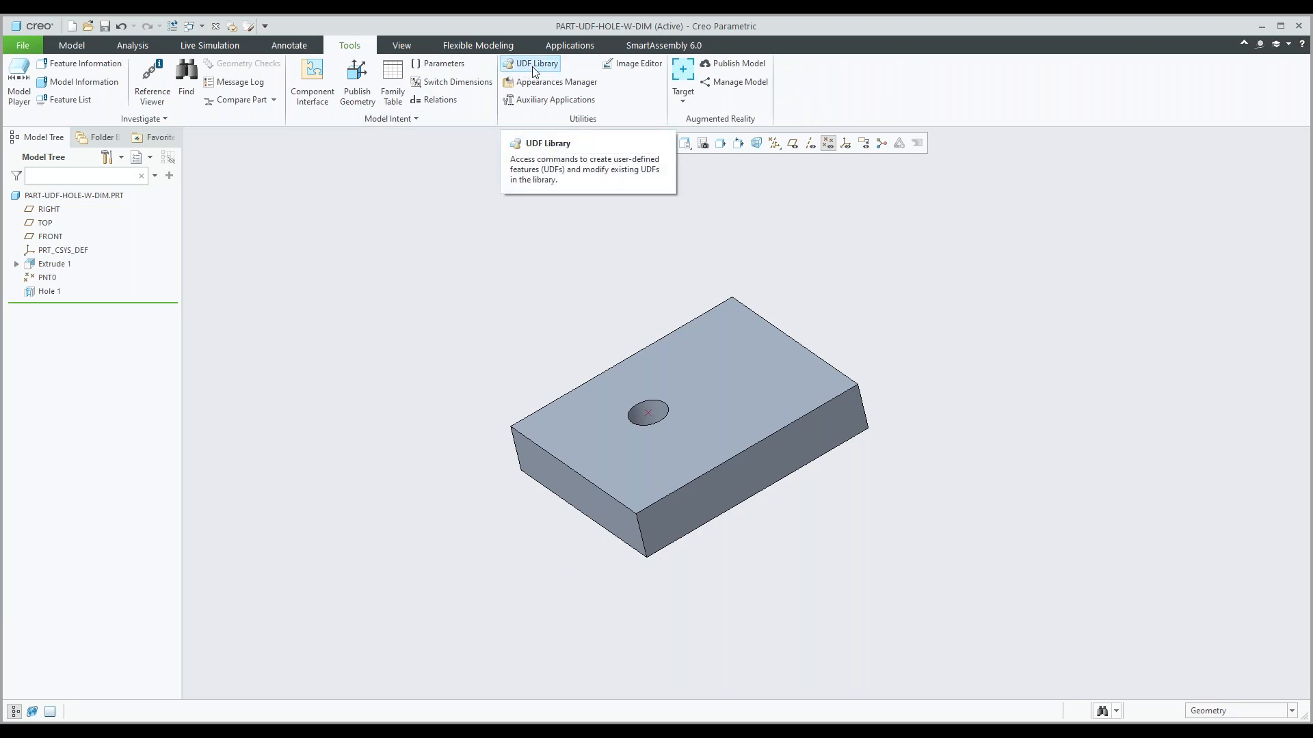
{"action": "left_click", "coordinate": [534, 65]}
{"action": "left_click", "coordinate": [1260, 169]}
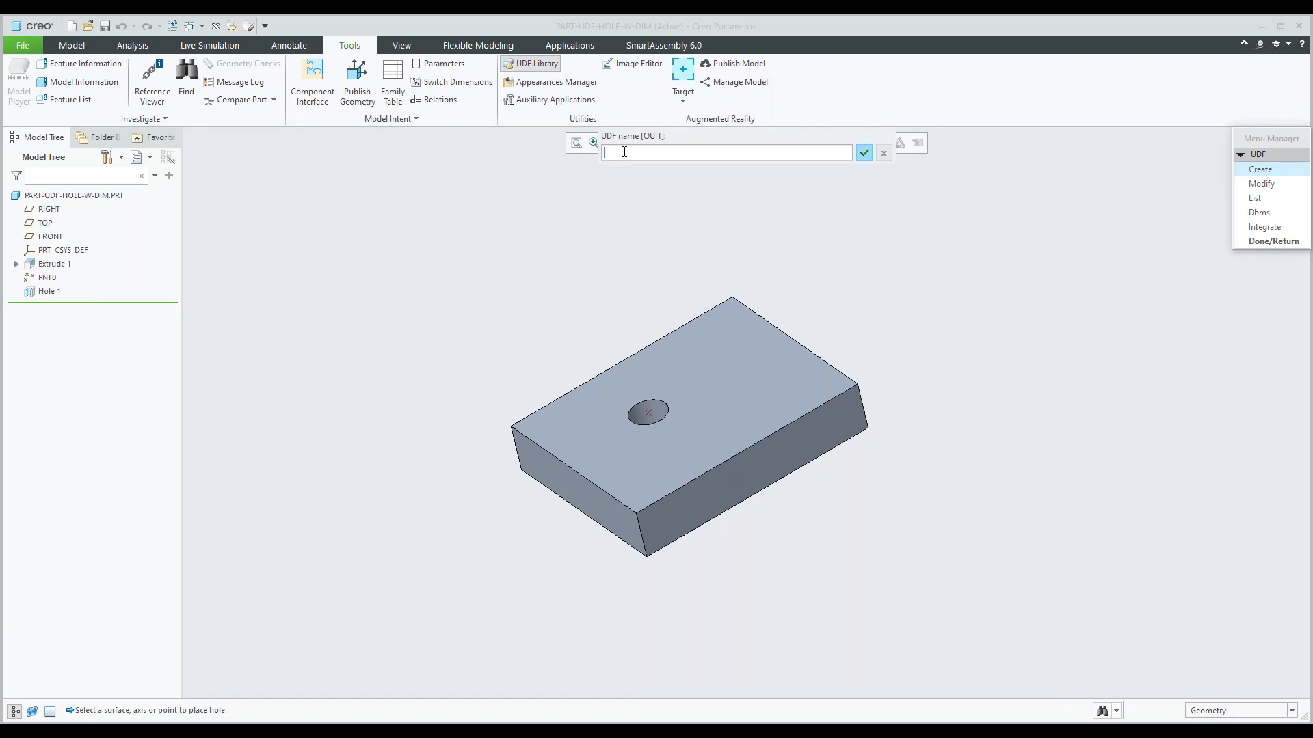
{"action": "type", "text": "Hole"}
{"action": "key", "text": "Return"}
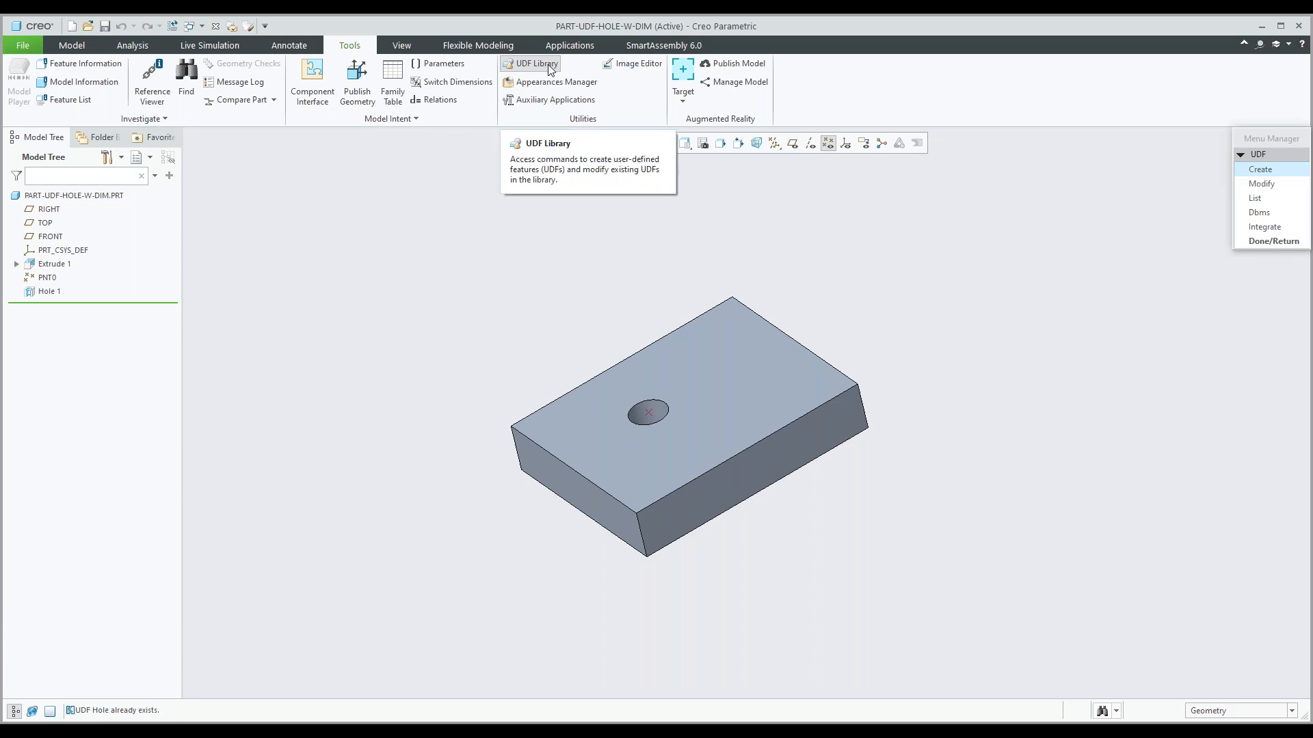
Create a stand-alone UDF named Hole_pv without including the reference part.
{"action": "left_click", "coordinate": [1244, 183]}
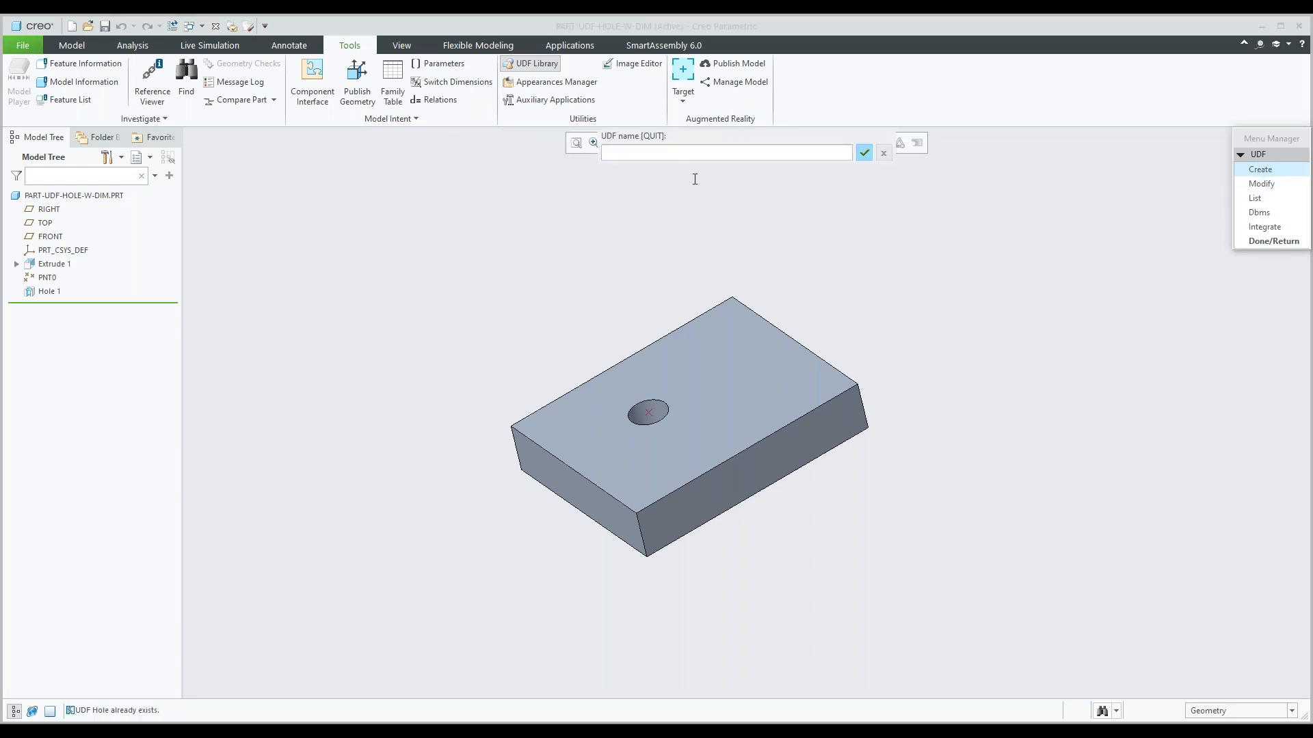
{"action": "type", "text": "Hole_pv"}
{"action": "key", "text": "Return"}
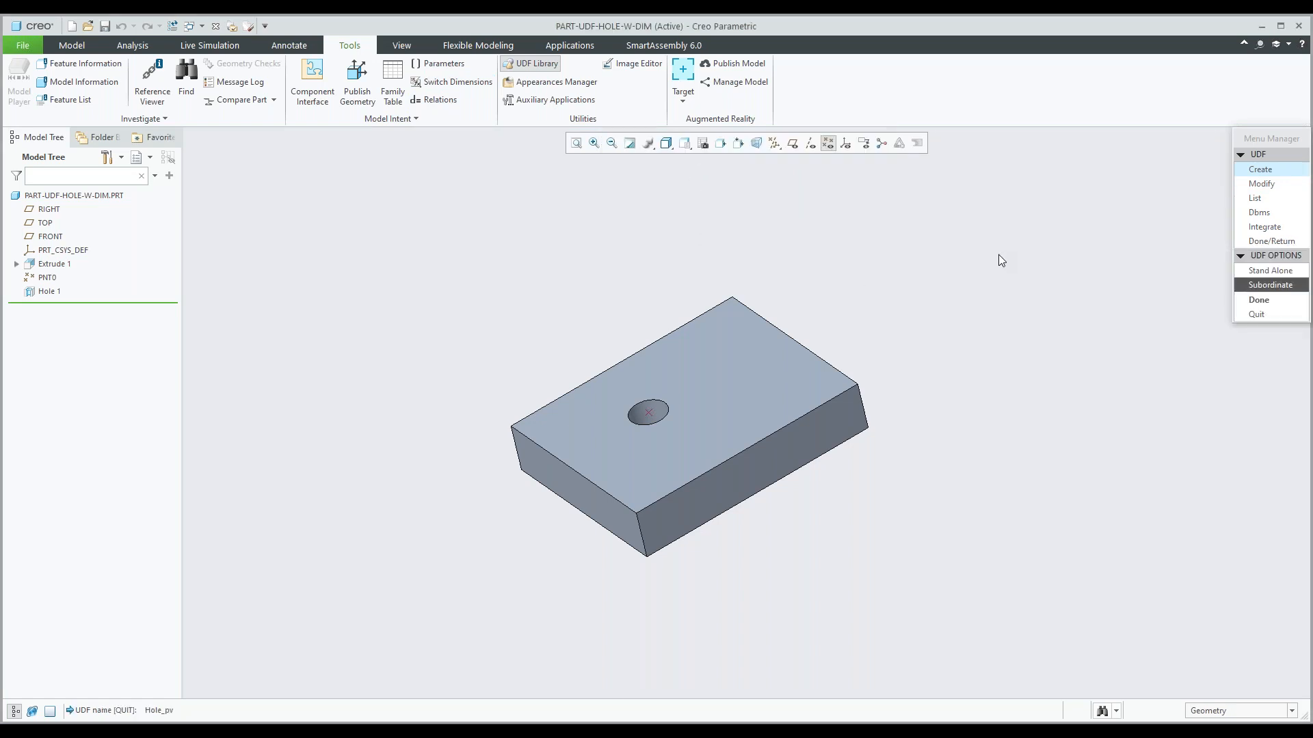
{"action": "left_click", "coordinate": [1265, 273]}
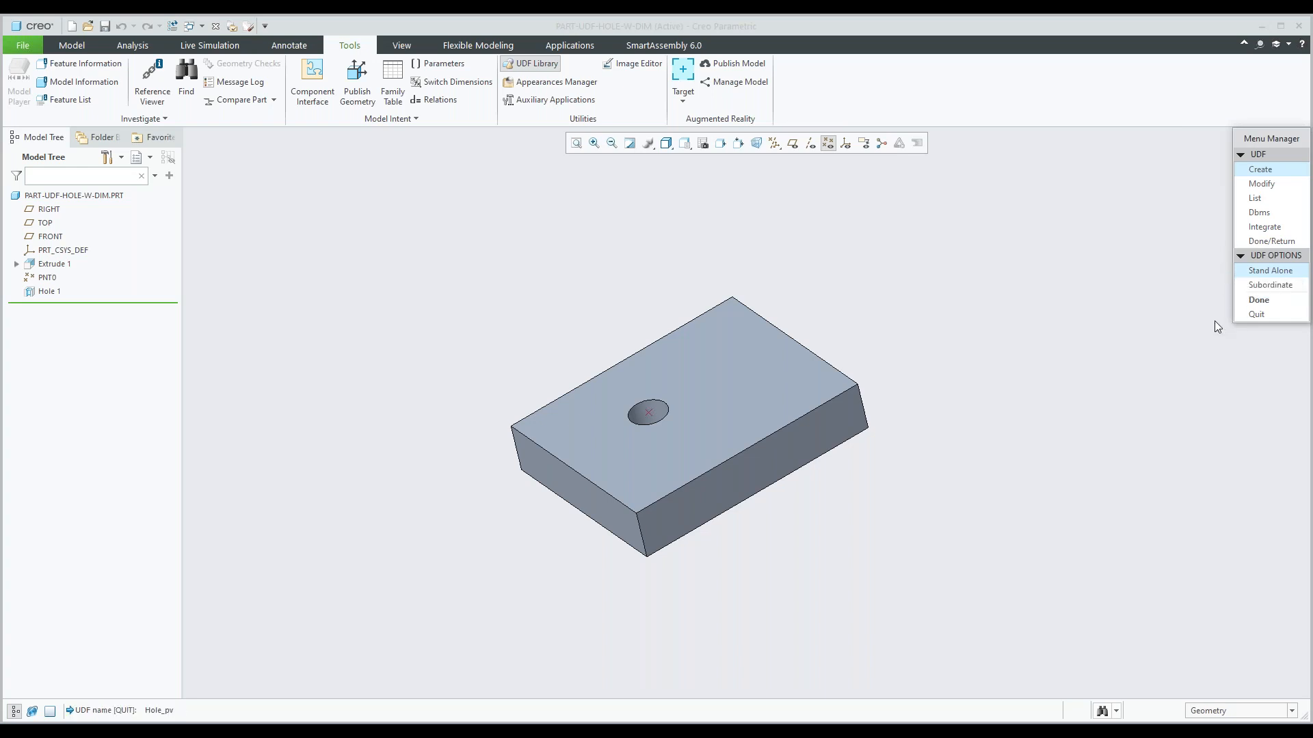
{"action": "left_click", "coordinate": [1259, 301]}
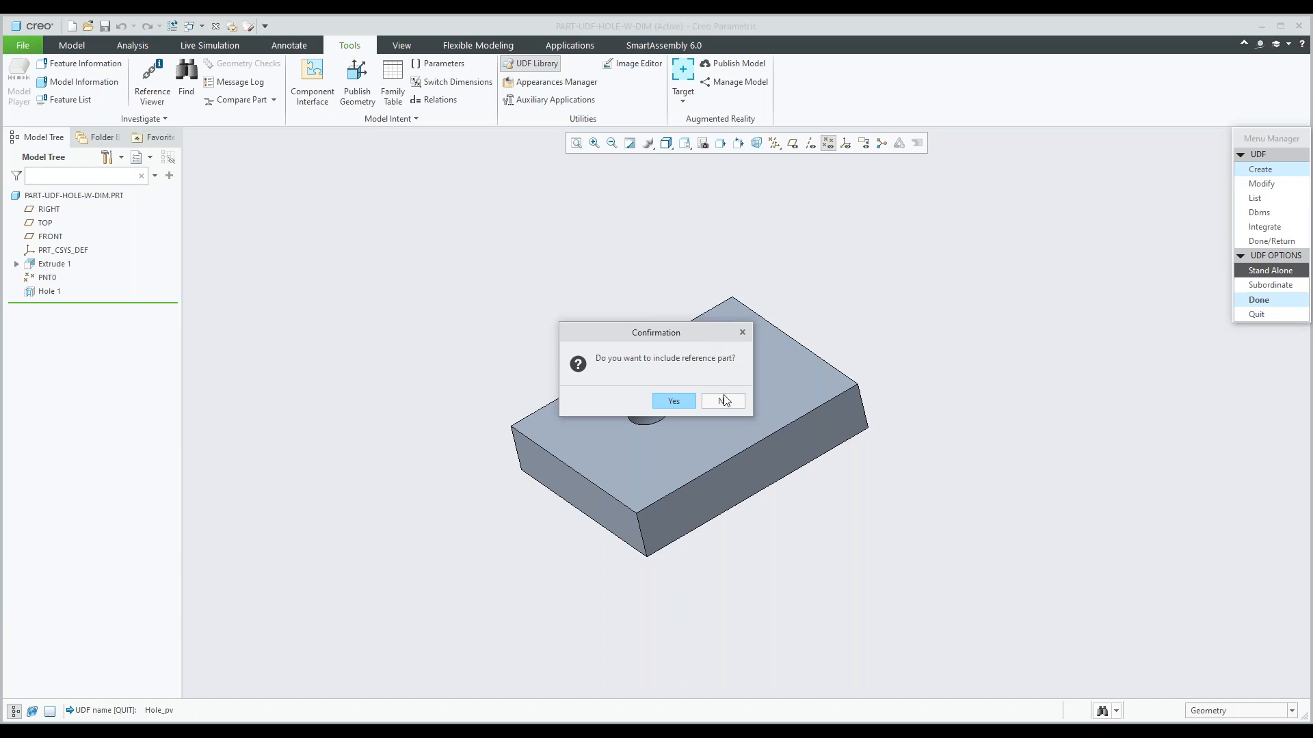
{"action": "left_click_drag", "start_coordinate": [664, 335], "coordinate": [567, 269]}
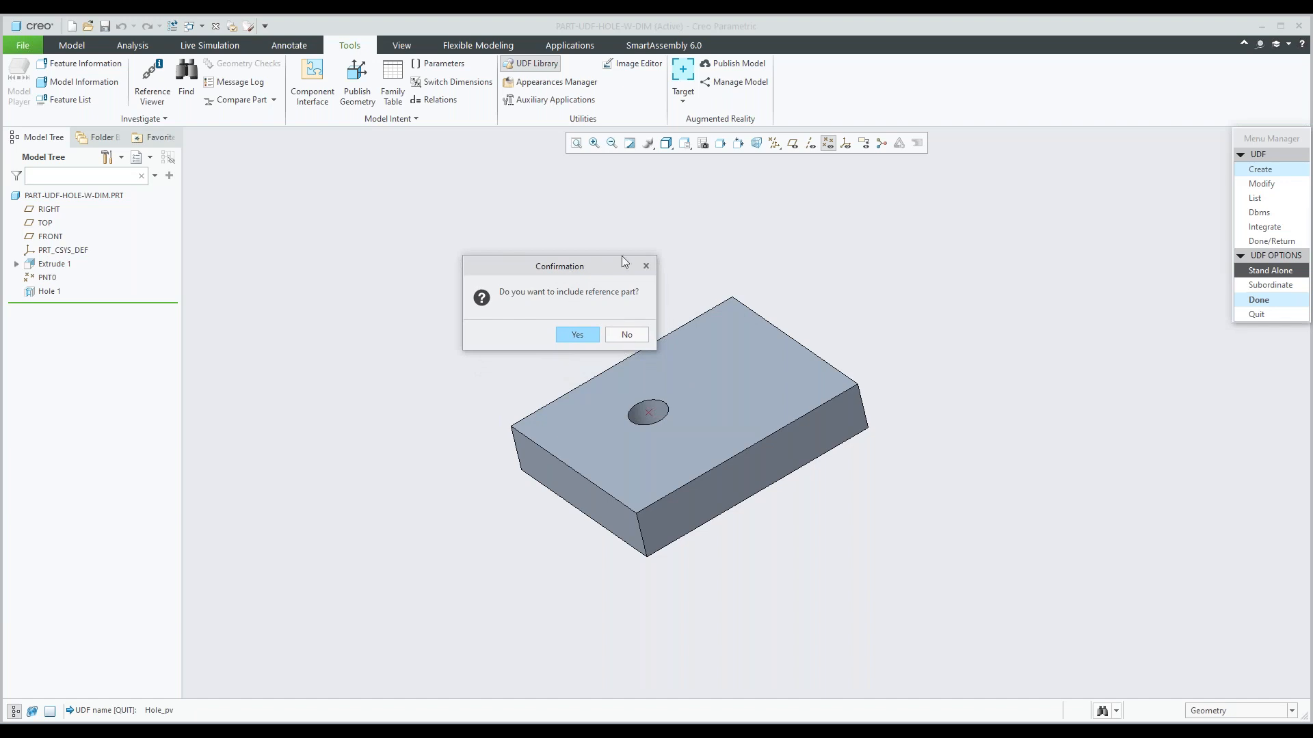
{"action": "left_click", "coordinate": [638, 335]}
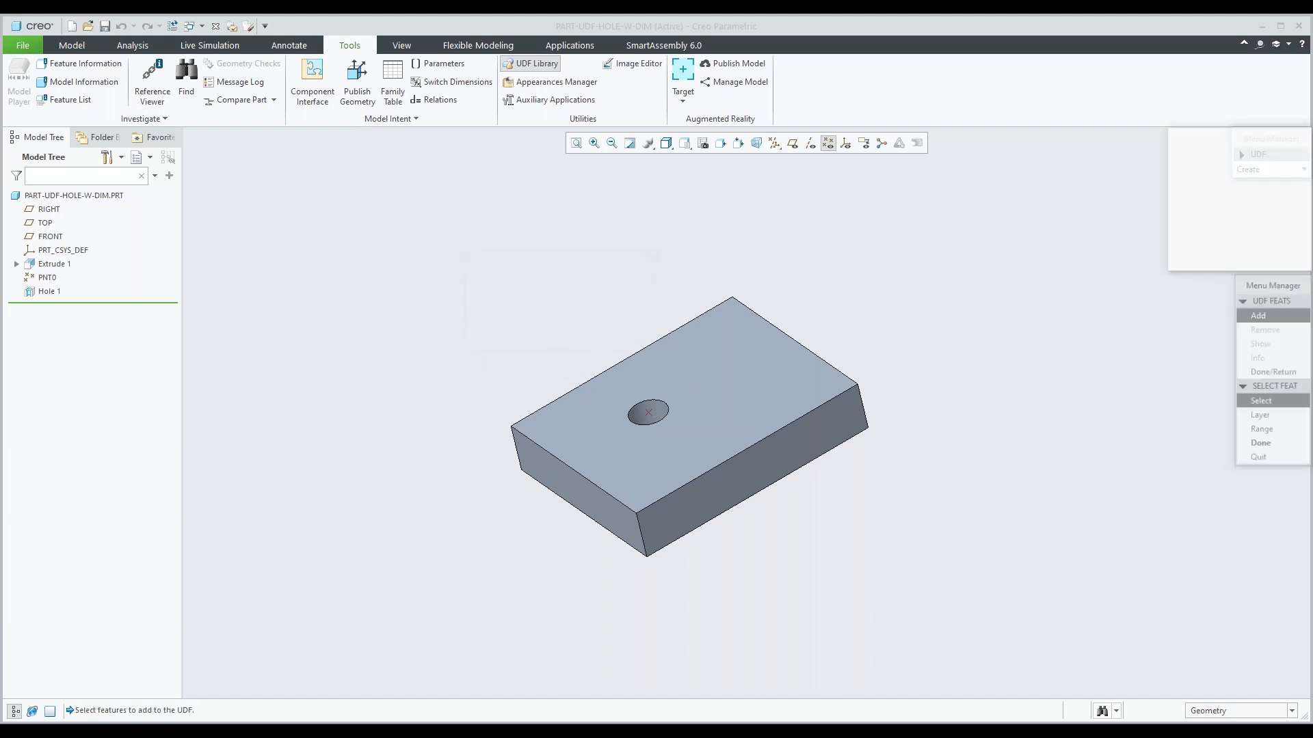
Add the Hole 1 feature to the UDF and accept "datum point" as its reference prompt.
{"action": "mouse_move", "coordinate": [1217, 141]}
{"action": "left_mouse_down"}
{"action": "mouse_move", "coordinate": [1114, 139]}
{"action": "mouse_move", "coordinate": [1215, 145]}
{"action": "left_mouse_up"}
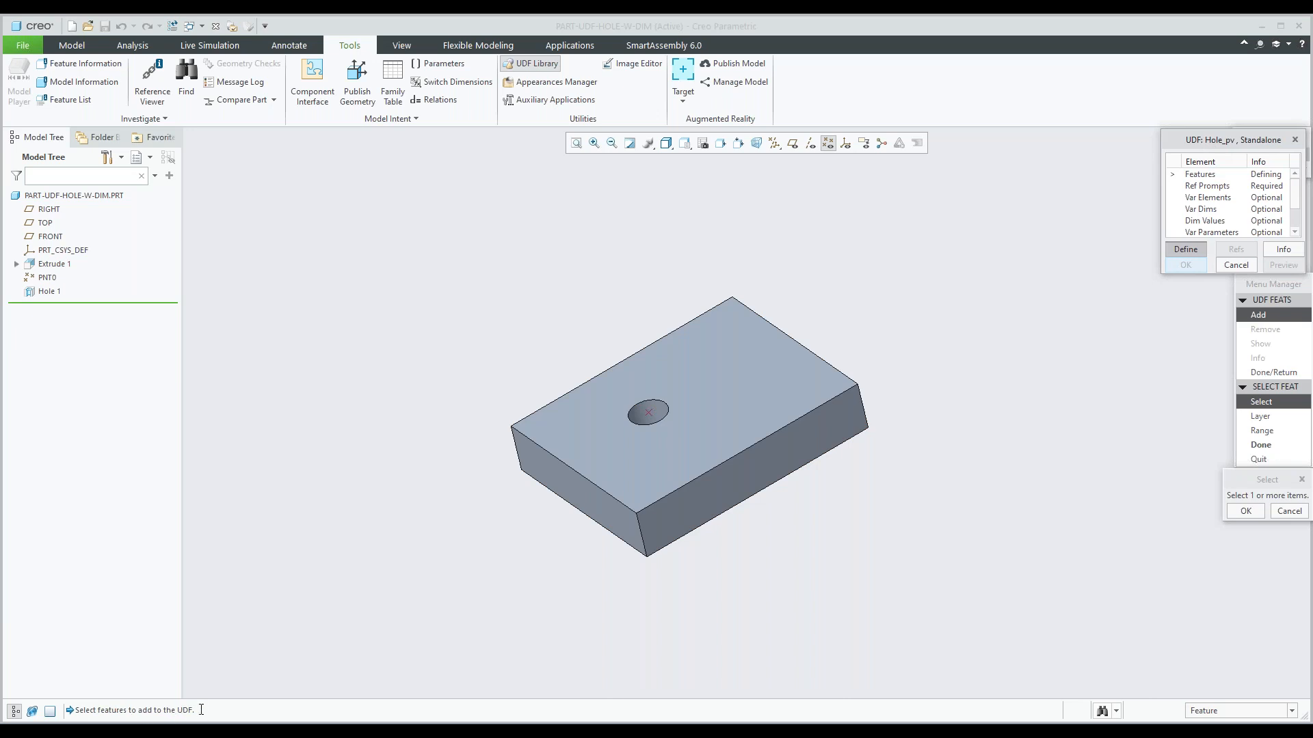
{"action": "left_click", "coordinate": [49, 292]}
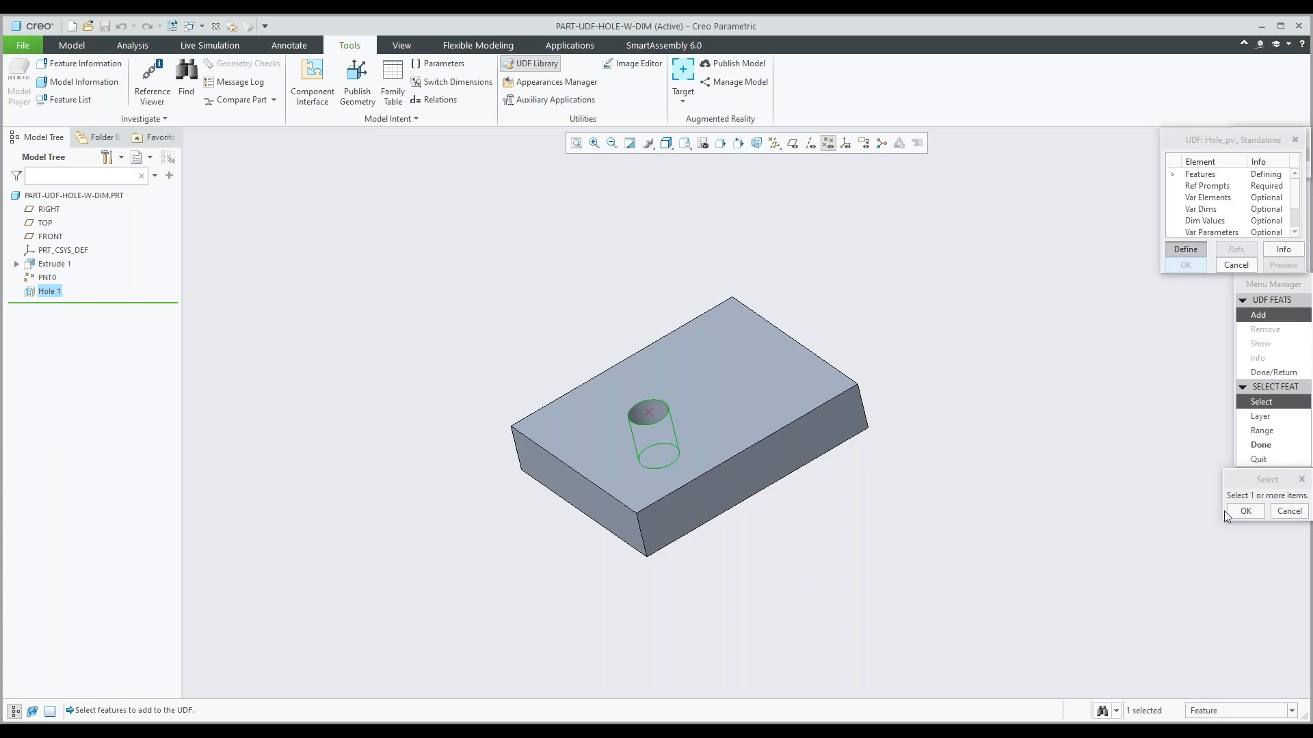
{"action": "left_click", "coordinate": [1259, 445]}
{"action": "left_click", "coordinate": [1259, 373]}
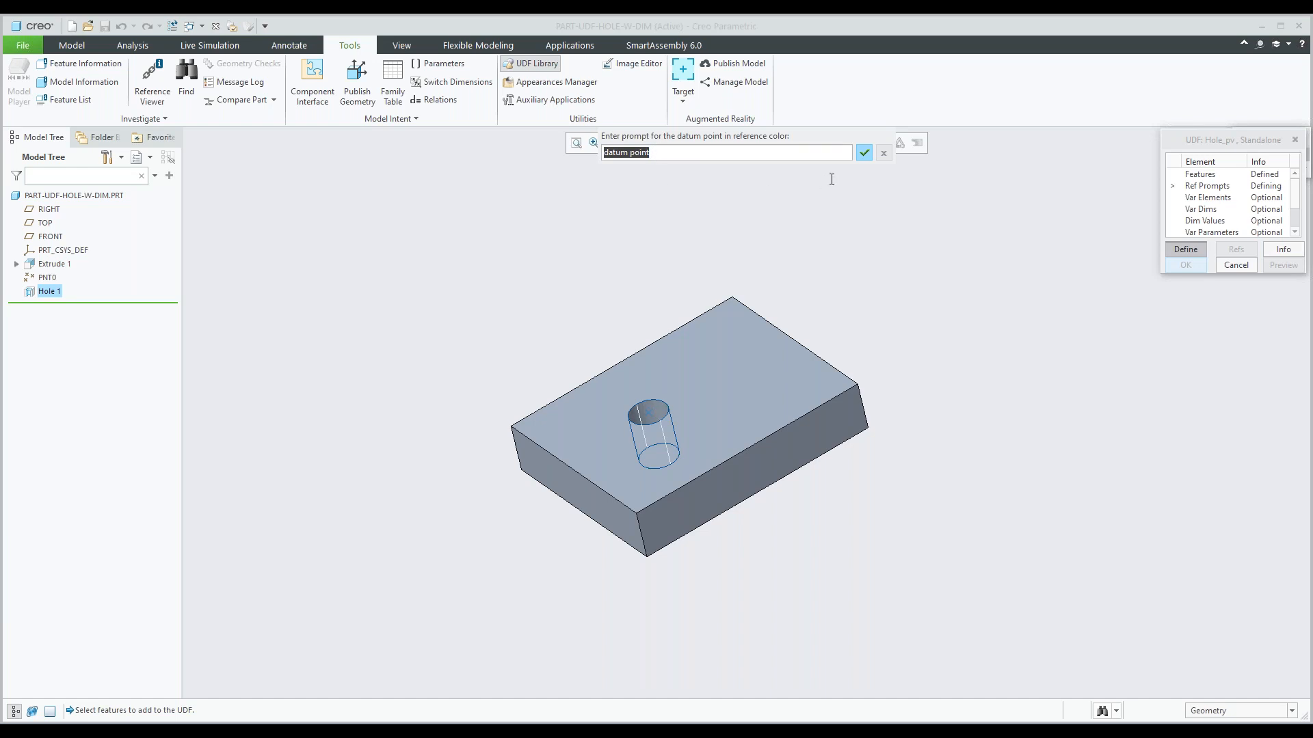
{"action": "left_click", "coordinate": [865, 153]}
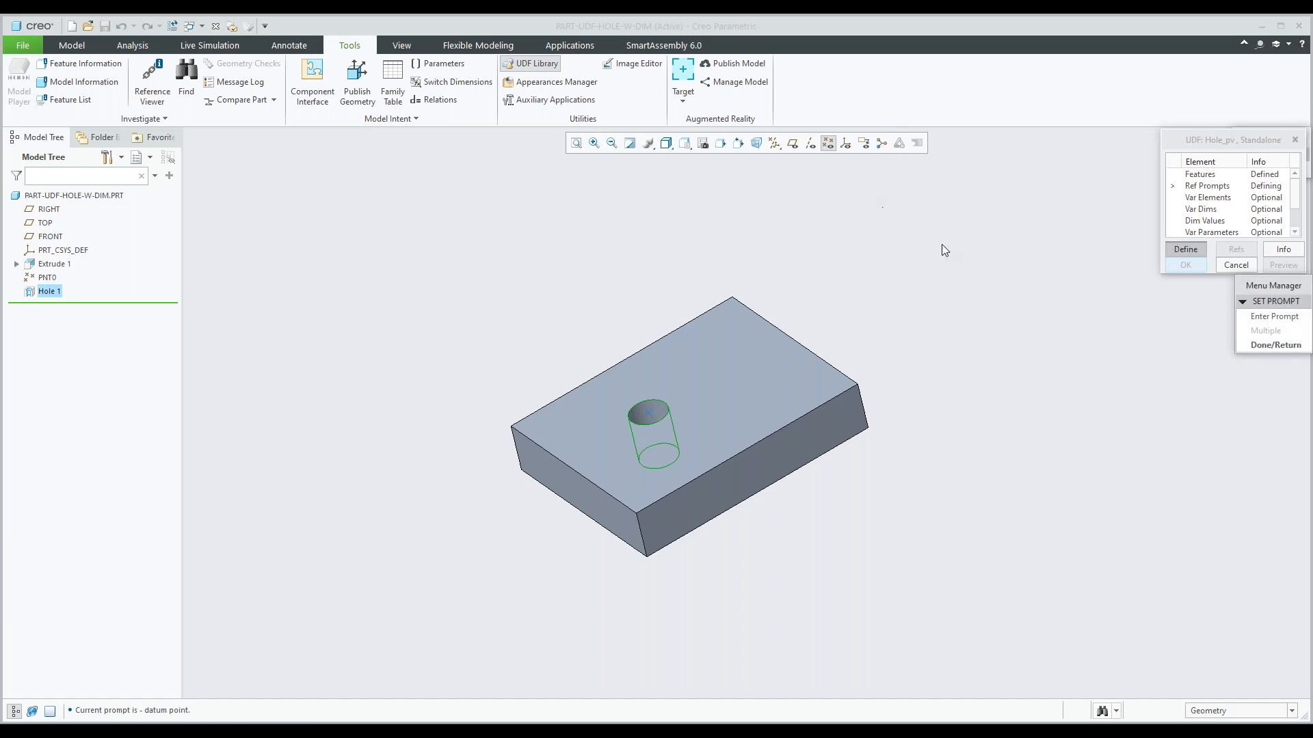
{"action": "left_click", "coordinate": [1269, 346]}
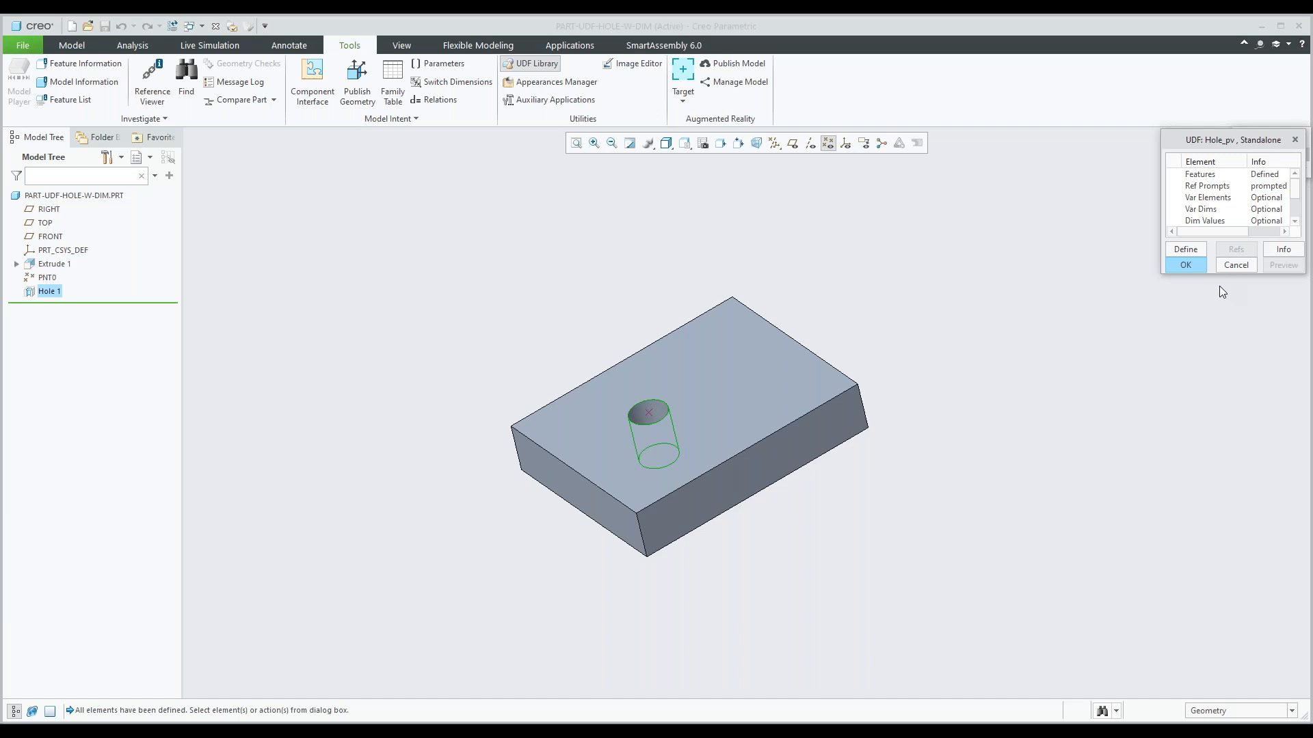
Make the hole's diameter a variable dimension of the UDF with the prompt "dia", and complete the UDF definition.
{"action": "left_click_drag", "start_coordinate": [1214, 274], "coordinate": [1218, 371]}
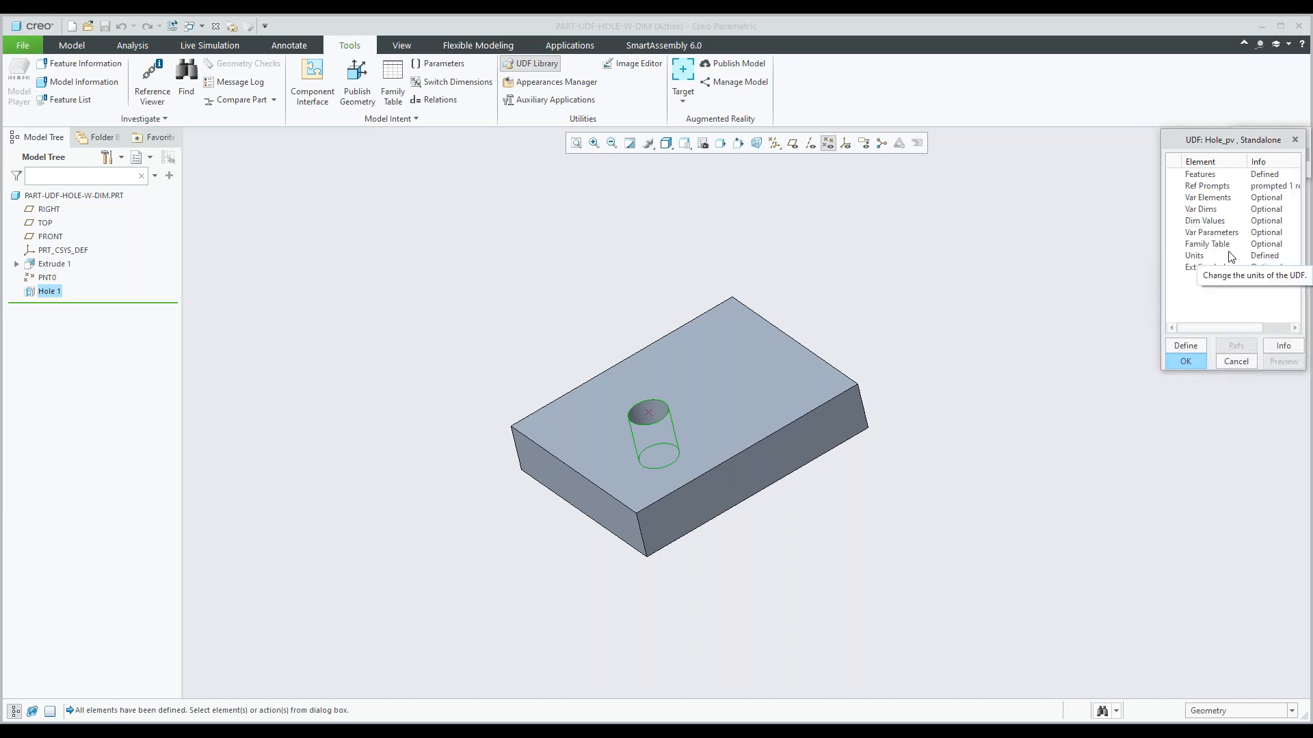
{"action": "left_click", "coordinate": [1205, 214]}
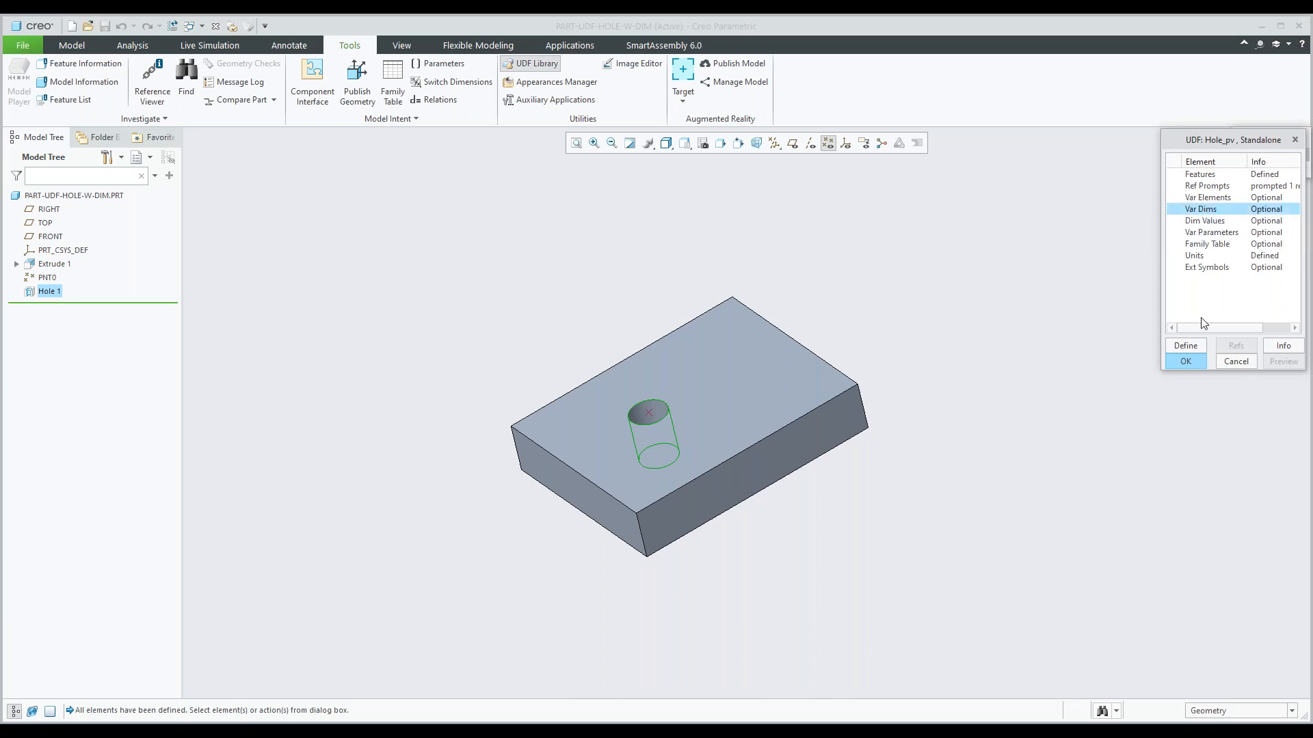
{"action": "left_click", "coordinate": [1186, 345]}
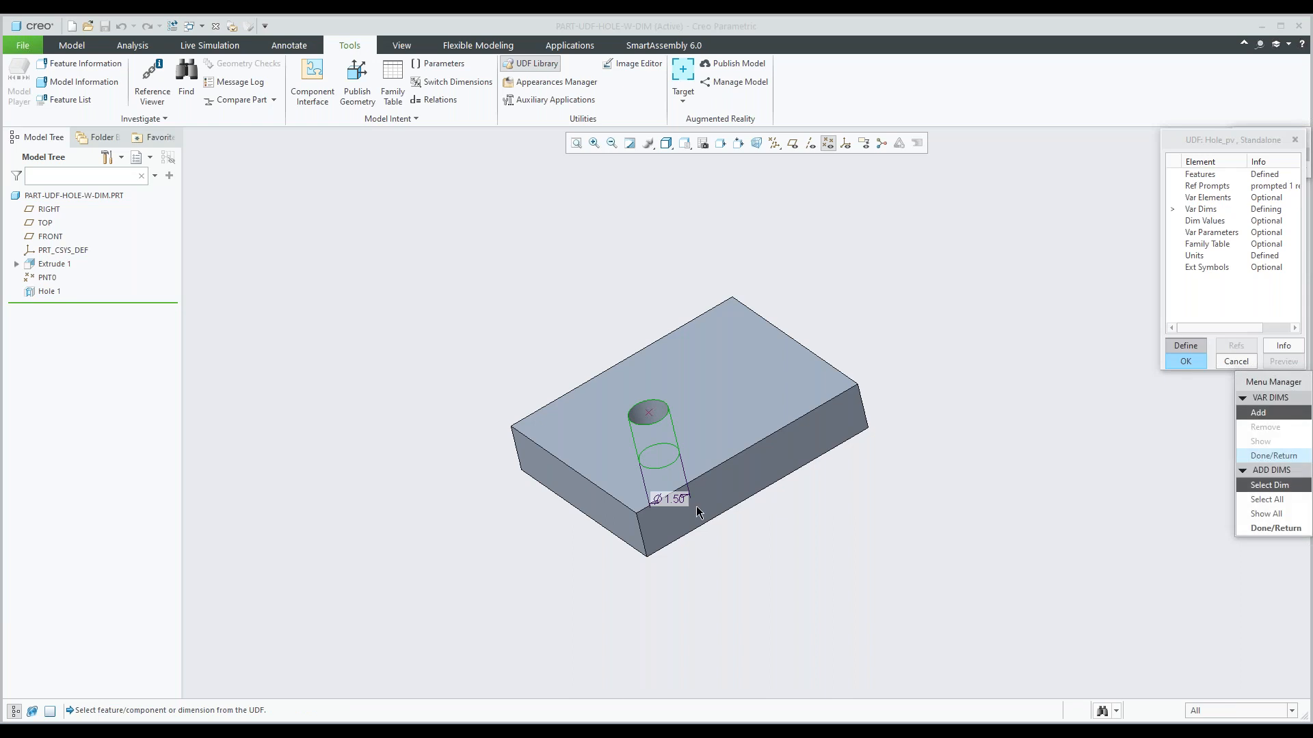
{"action": "left_click", "coordinate": [671, 498]}
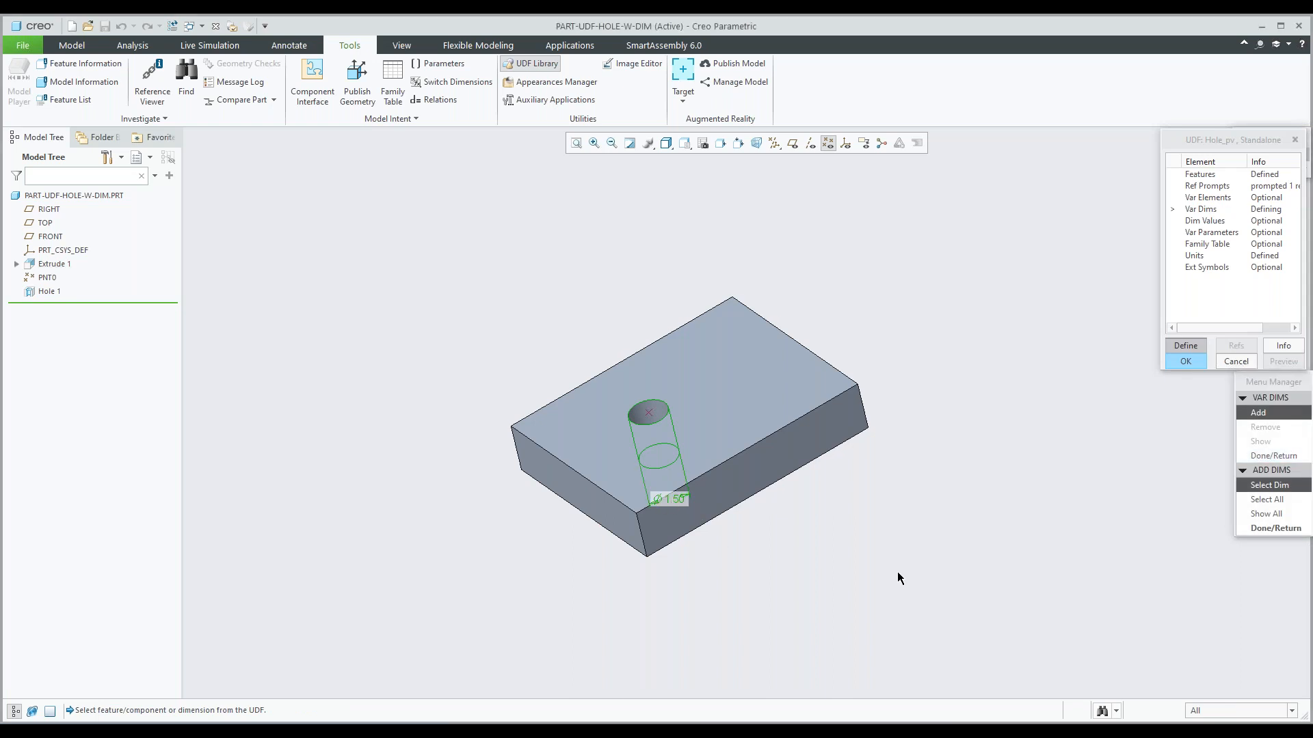
{"action": "left_click", "coordinate": [1261, 529]}
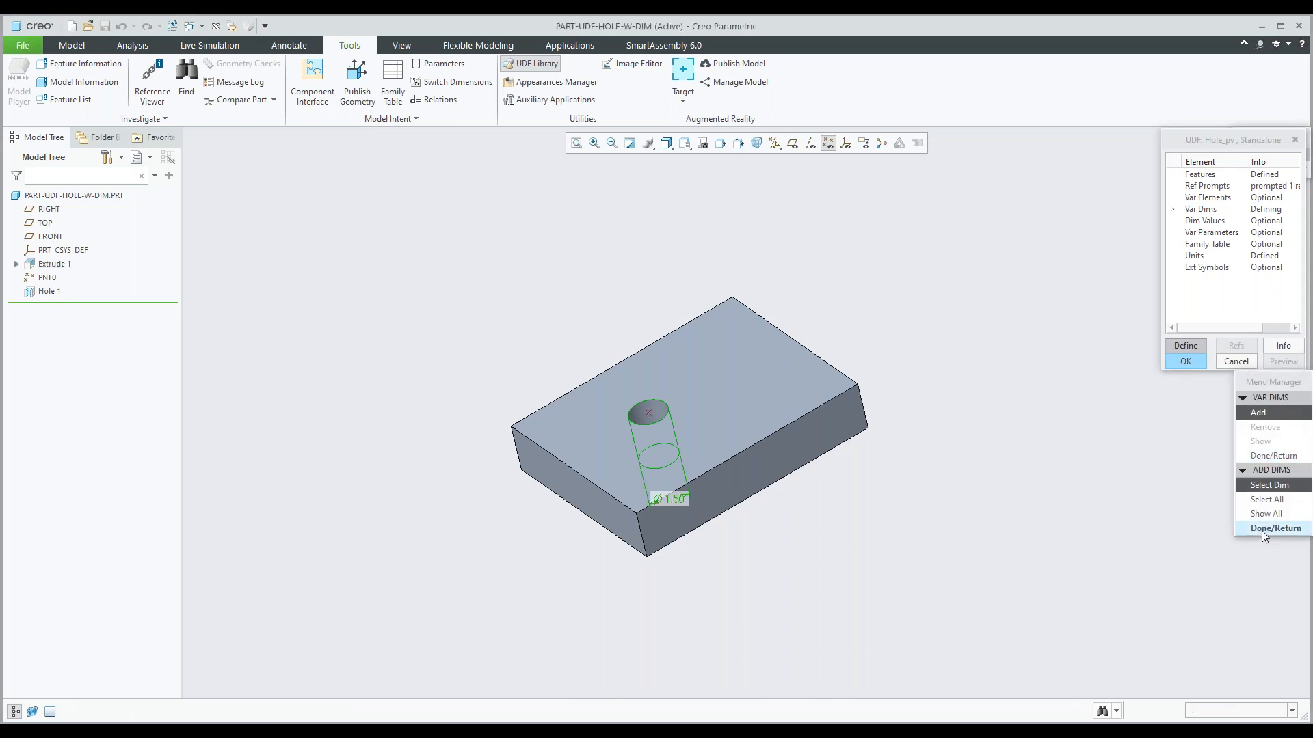
{"action": "left_click", "coordinate": [1270, 457]}
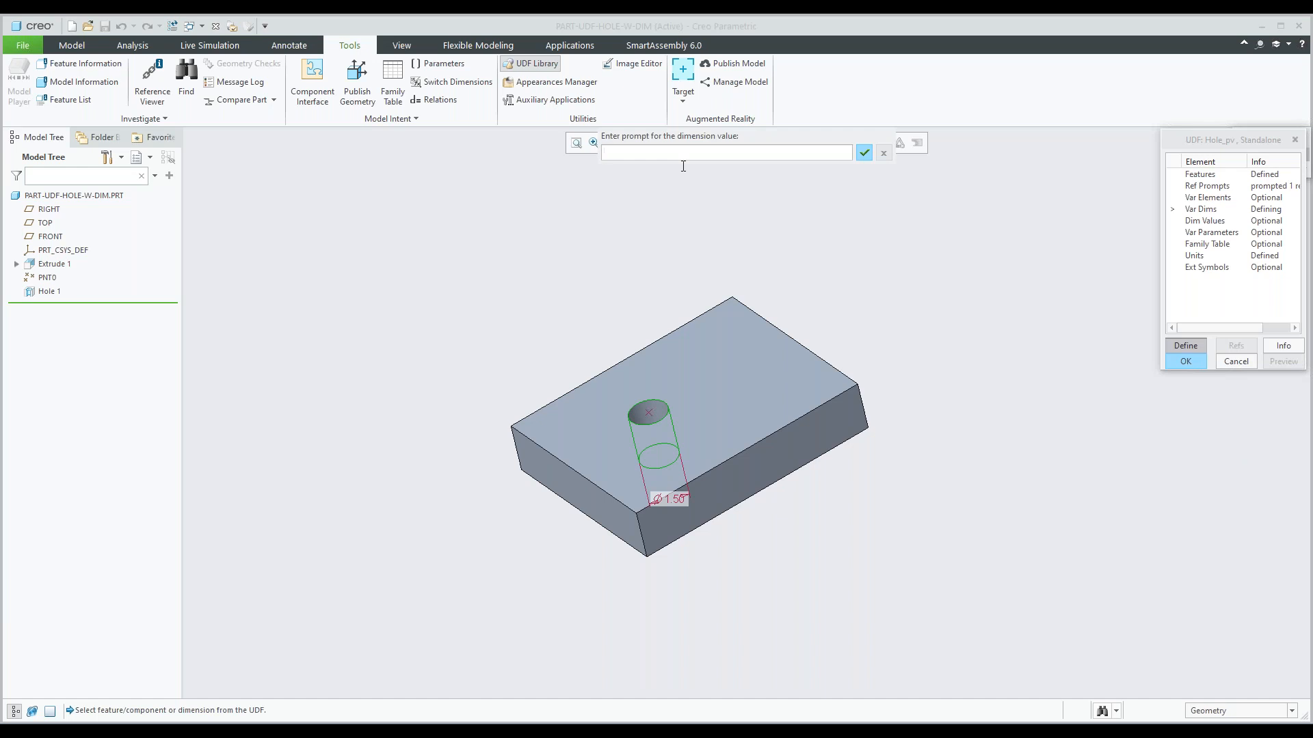
{"action": "type", "text": "dia"}
{"action": "key", "text": "Return"}
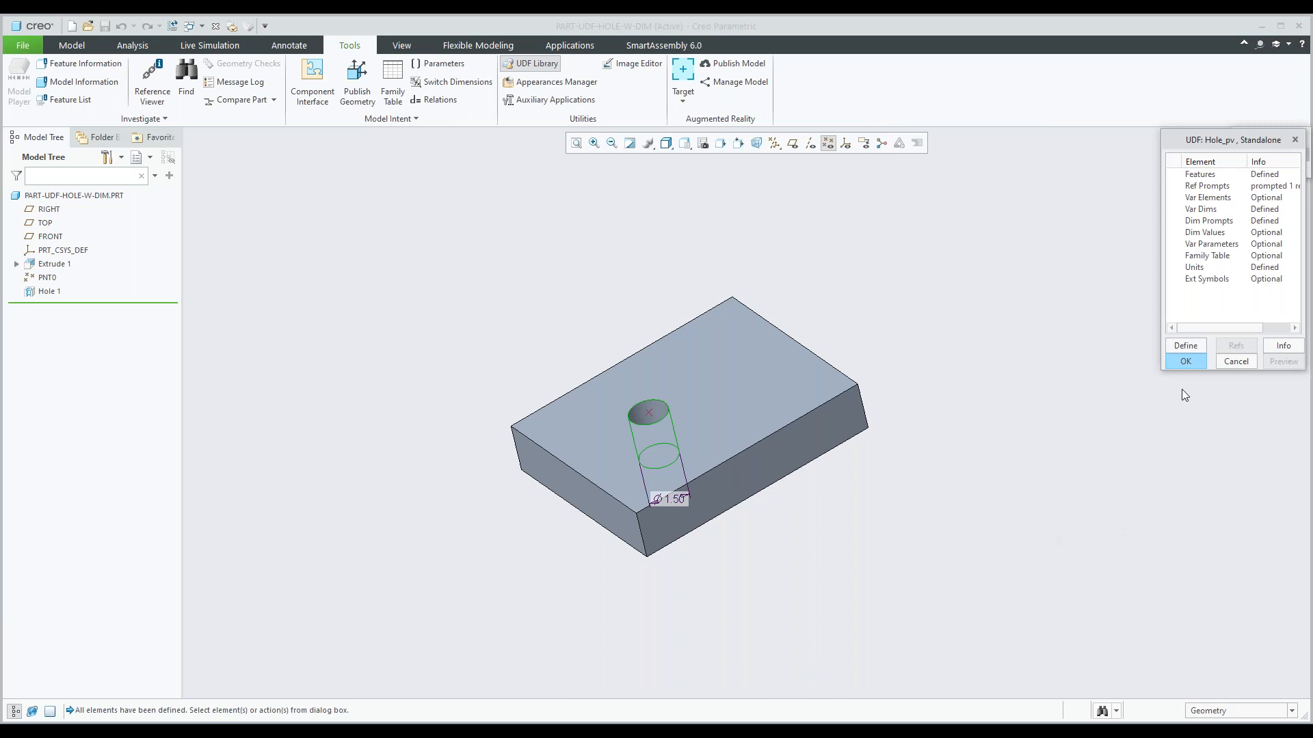
{"action": "left_click", "coordinate": [1186, 361]}
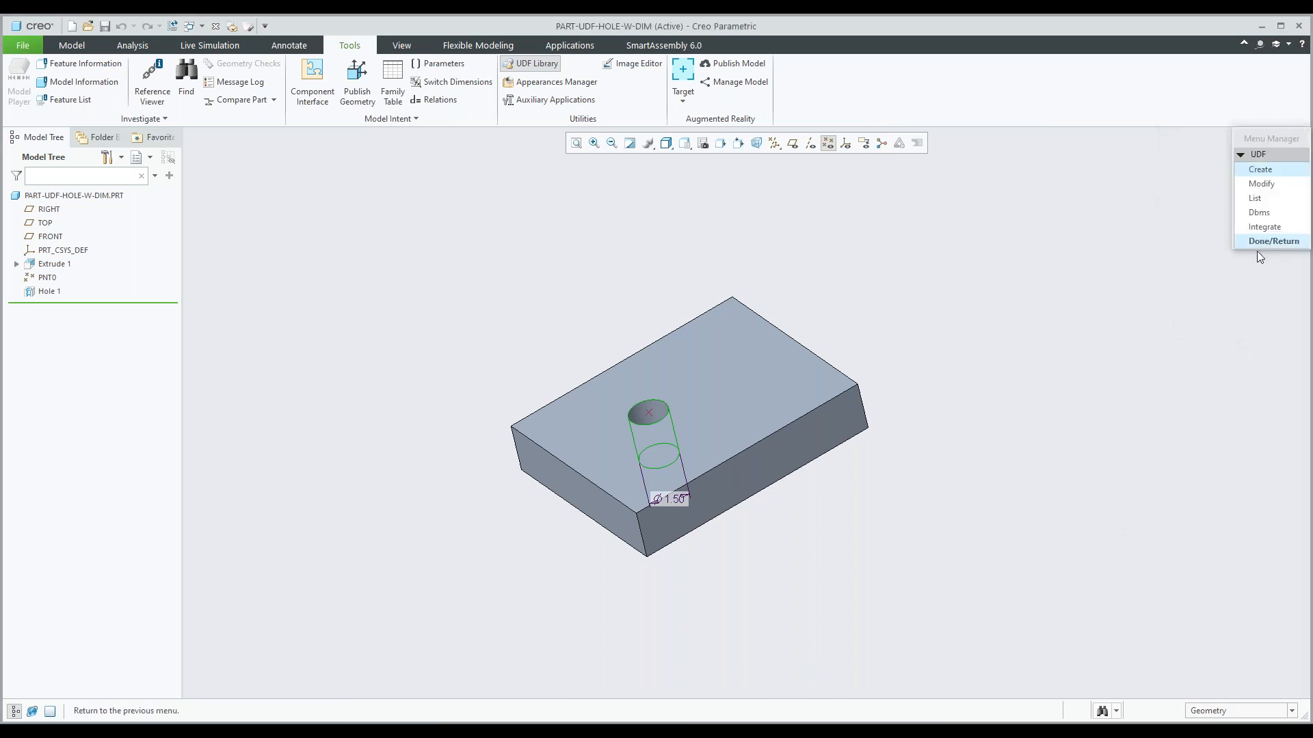
Close the UDF definition menu and display Hole 1's diameter dimension by its symbolic name.
{"action": "left_click", "coordinate": [1256, 245]}
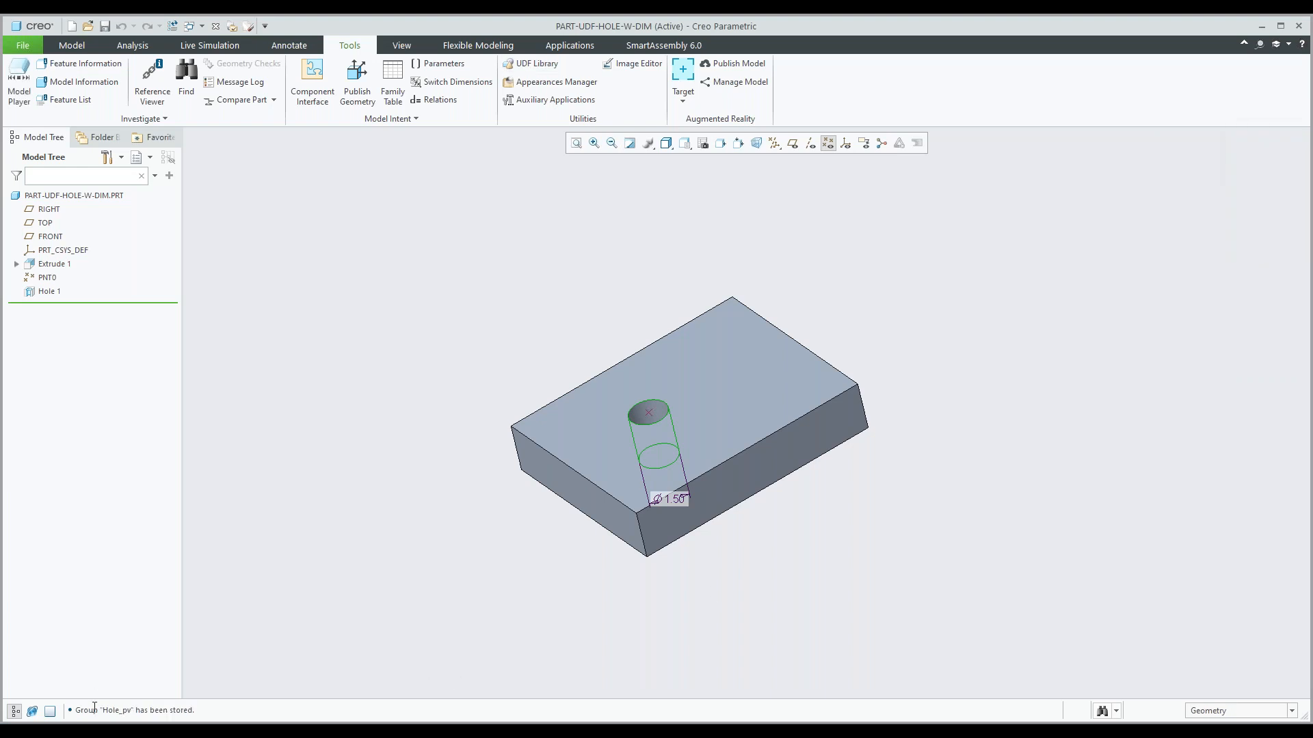
{"action": "double_click", "coordinate": [106, 711]}
{"action": "left_click", "coordinate": [46, 292]}
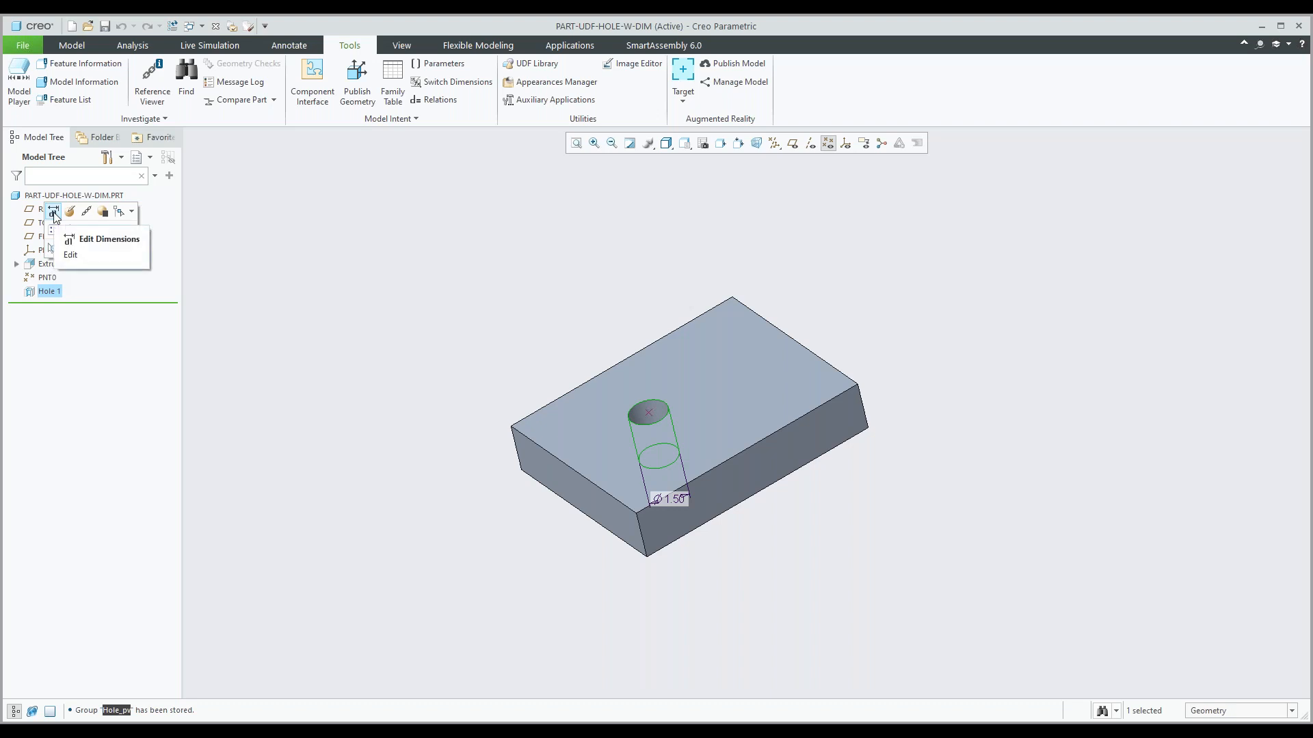
{"action": "left_click", "coordinate": [54, 213]}
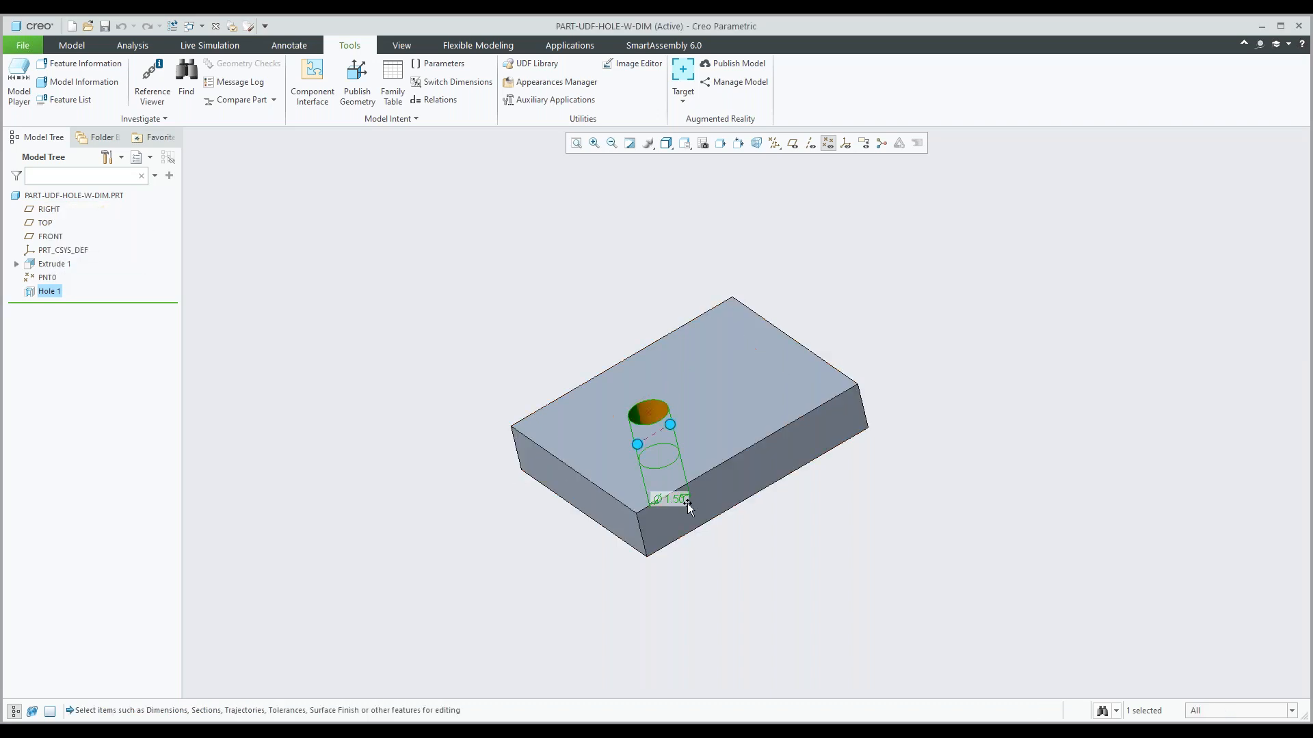
{"action": "mouse_move", "coordinate": [690, 528]}
{"action": "middle_mouse_down"}
{"action": "mouse_move", "coordinate": [691, 511]}
{"action": "mouse_move", "coordinate": [699, 544]}
{"action": "middle_mouse_up"}
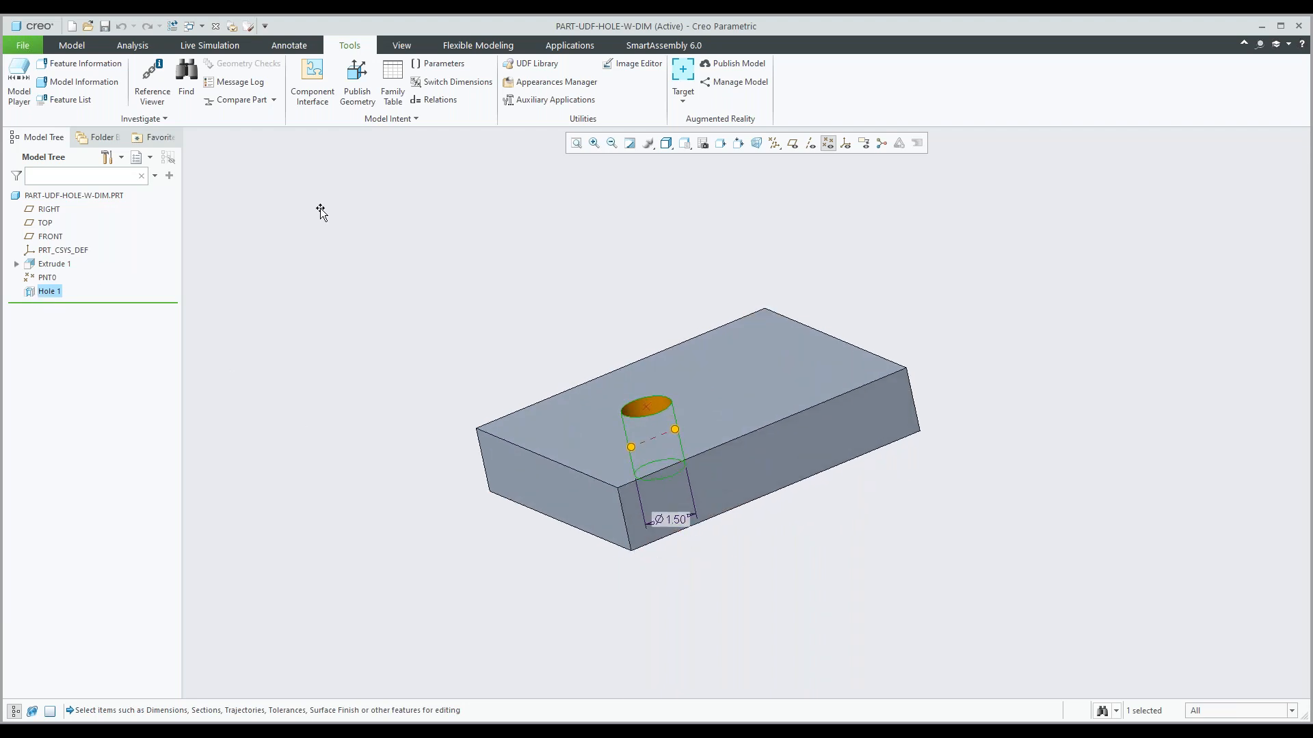
{"action": "left_click", "coordinate": [457, 87]}
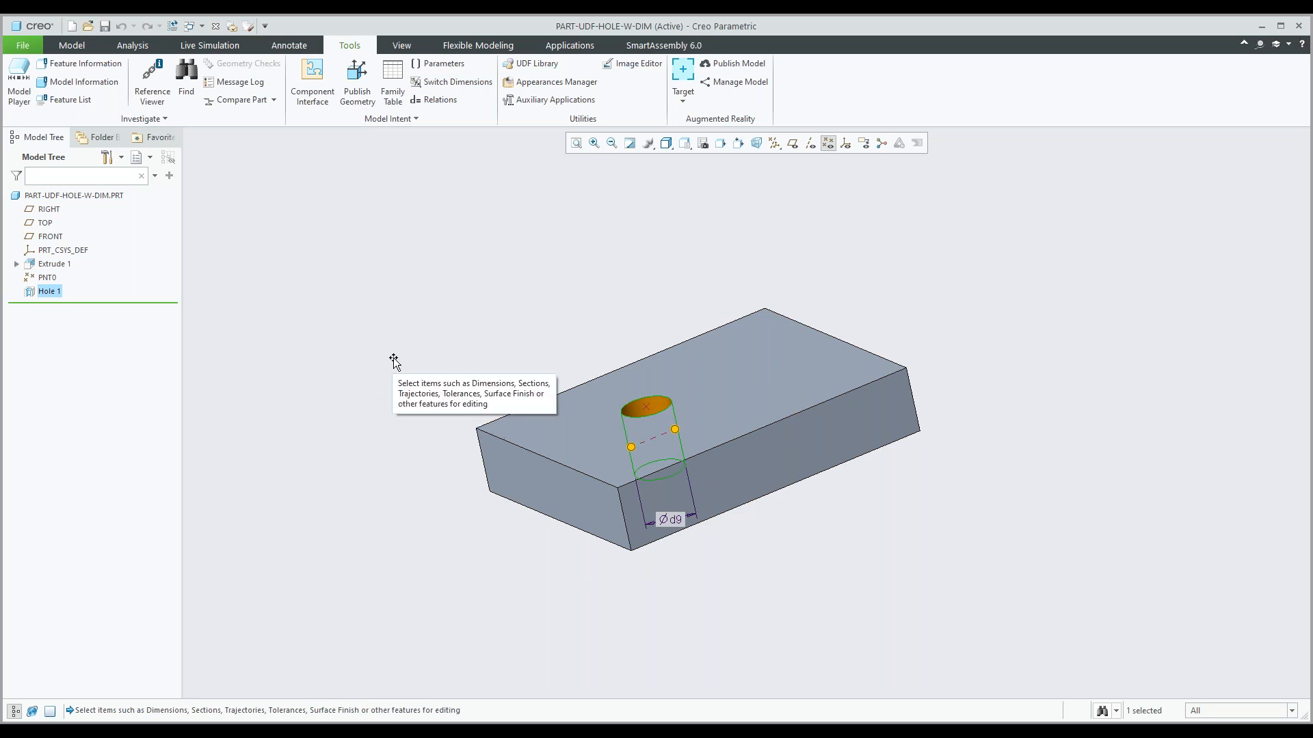
{"action": "left_click", "coordinate": [390, 338]}
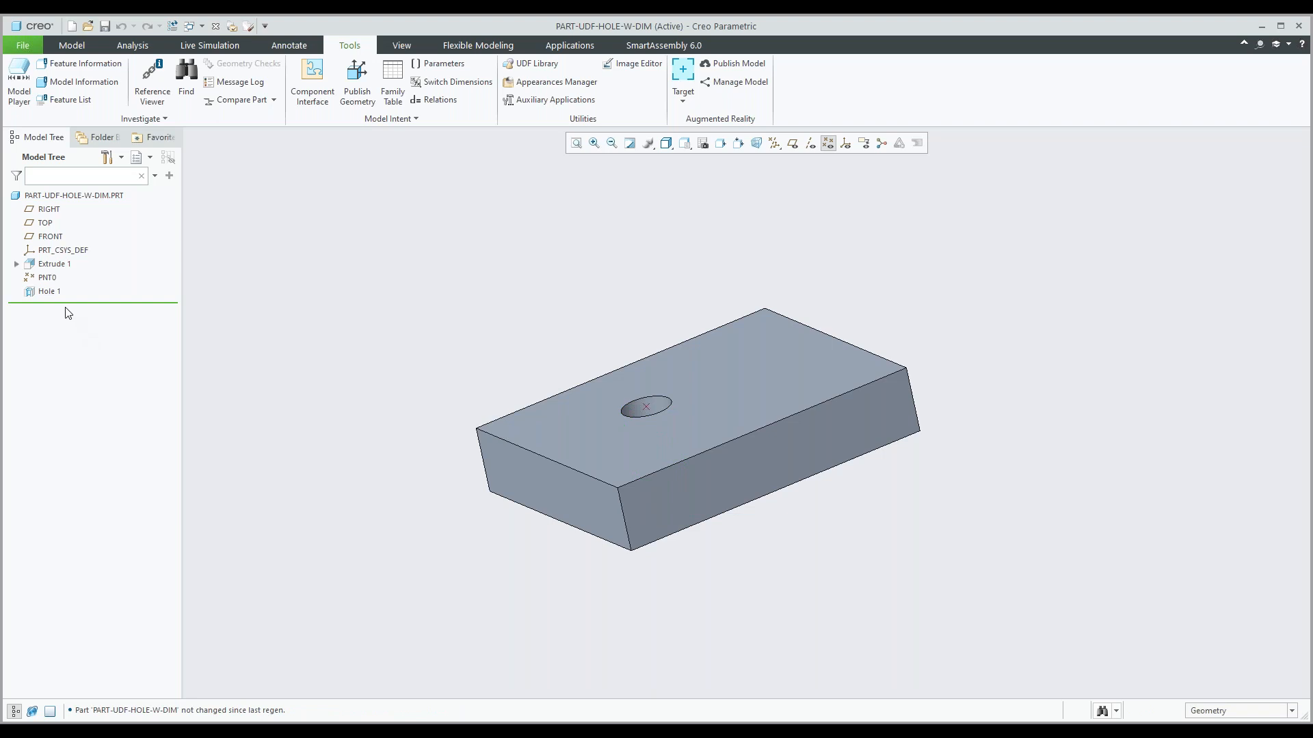
Rename Hole 1's diameter dimension to DIA.
{"action": "left_click", "coordinate": [48, 291]}
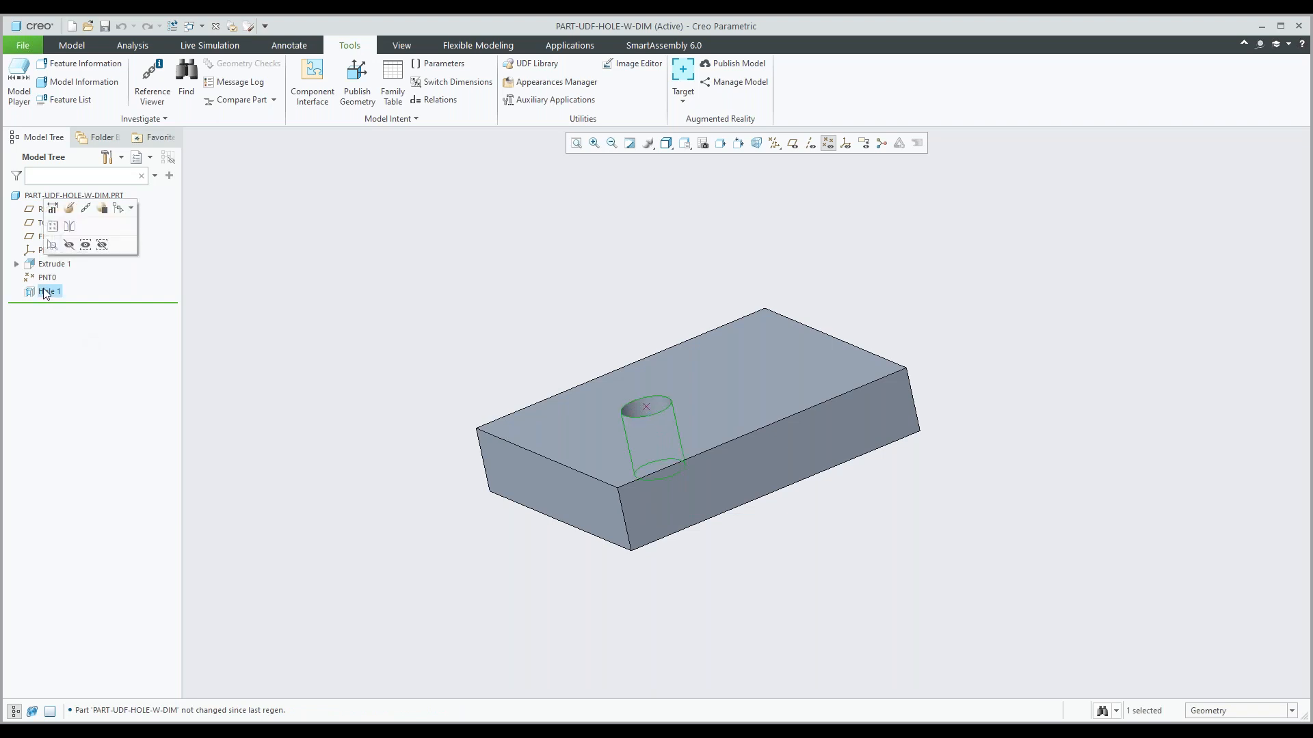
{"action": "left_click", "coordinate": [52, 209]}
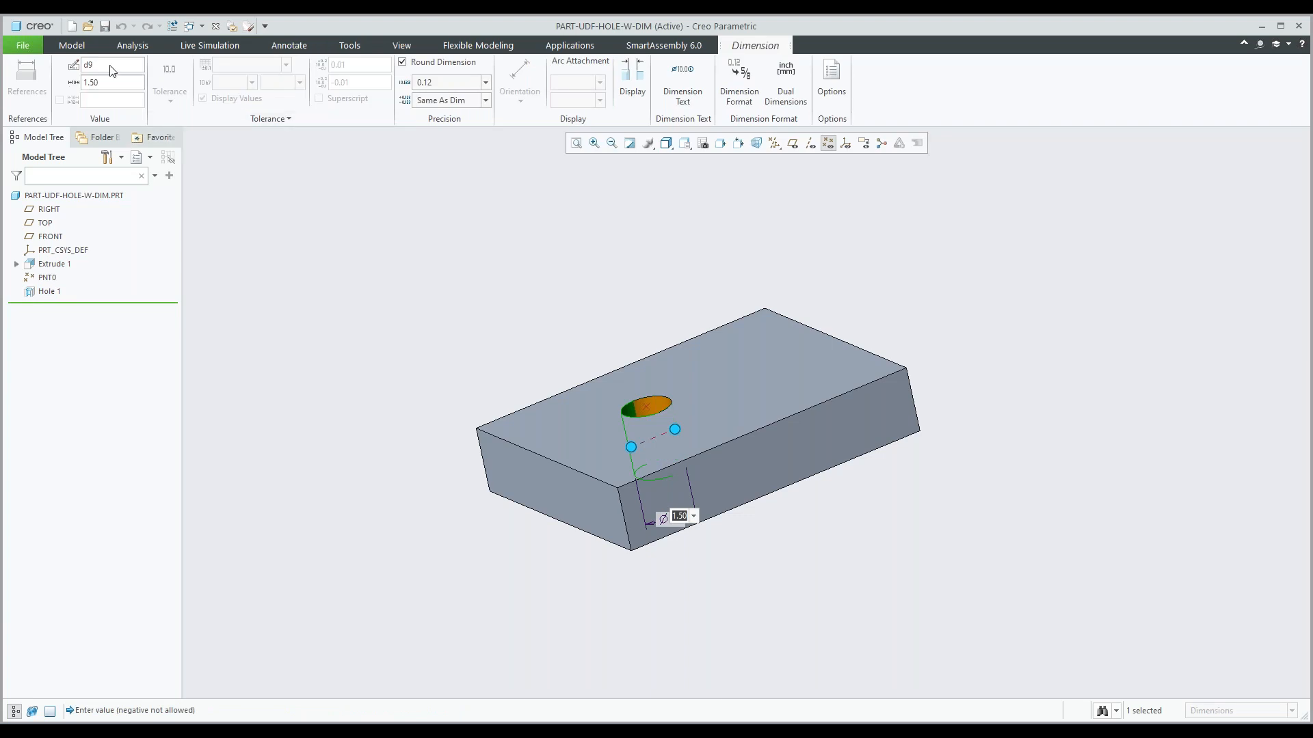
{"action": "double_click", "coordinate": [113, 70]}
{"action": "type", "text": "DIA"}
{"action": "key", "text": "Return"}
{"action": "left_click", "coordinate": [423, 324]}
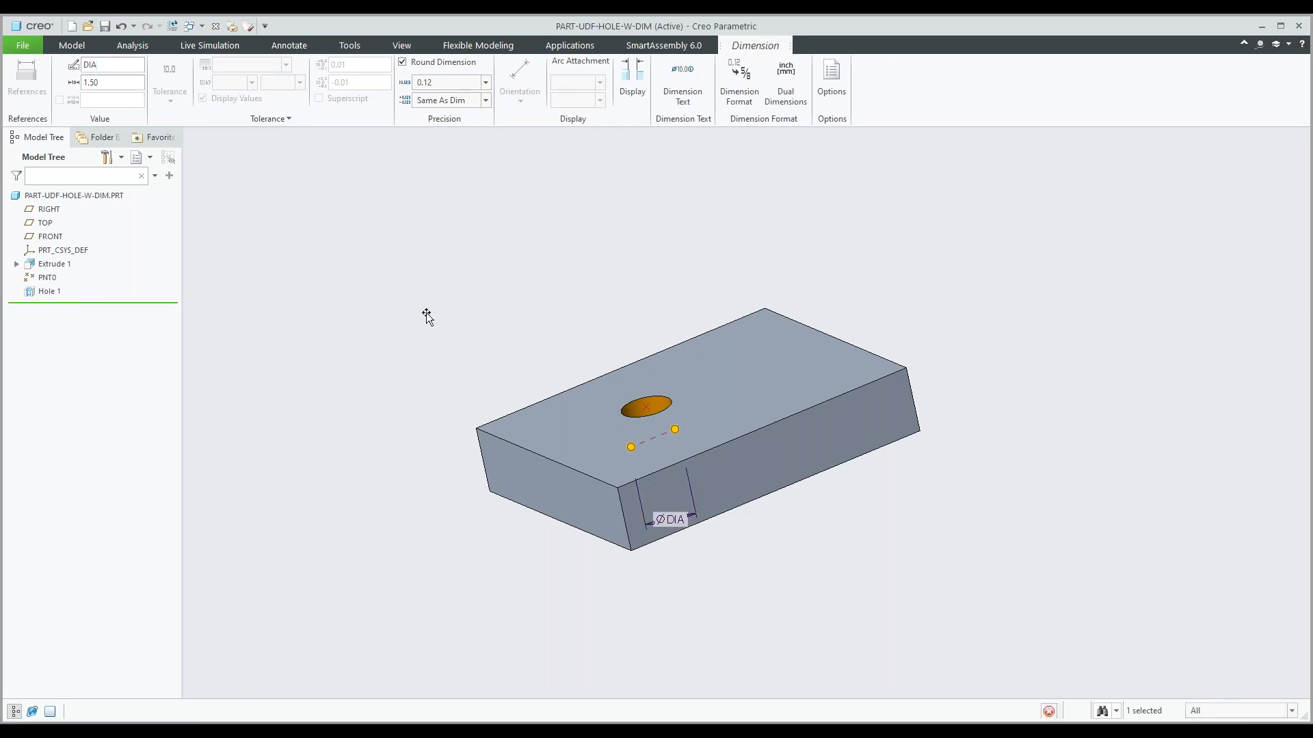
{"action": "left_click", "coordinate": [432, 311]}
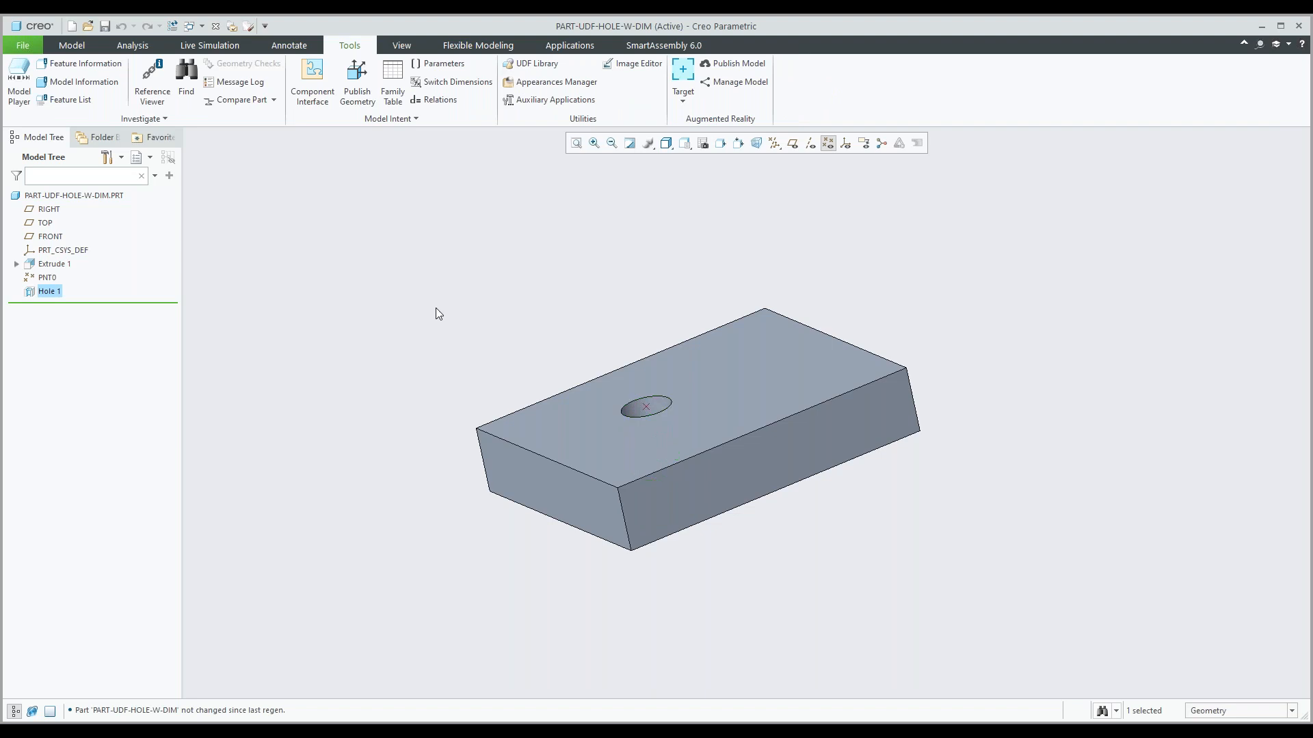
Place a second simple hole on datum point PNT0 and set its diameter to 2.5.
{"action": "middle_click_drag", "start_coordinate": [523, 310], "coordinate": [542, 305]}
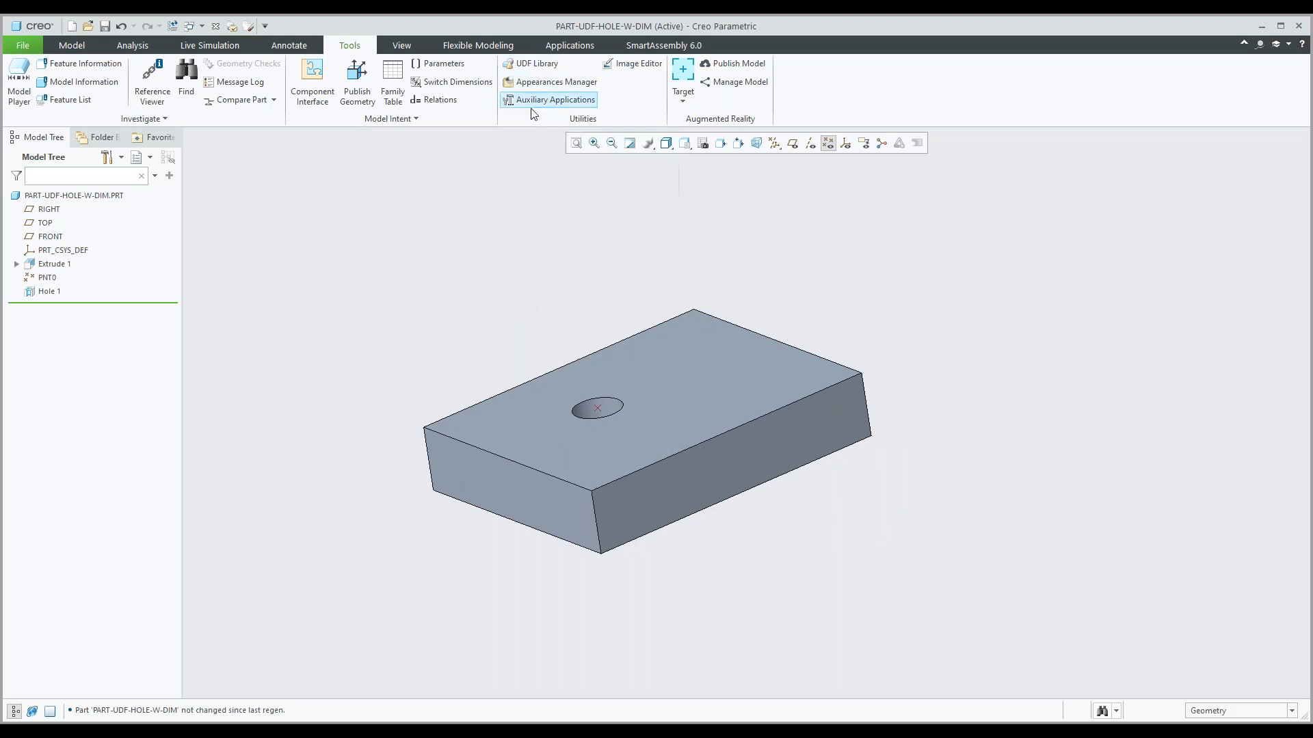
{"action": "left_click", "coordinate": [71, 46]}
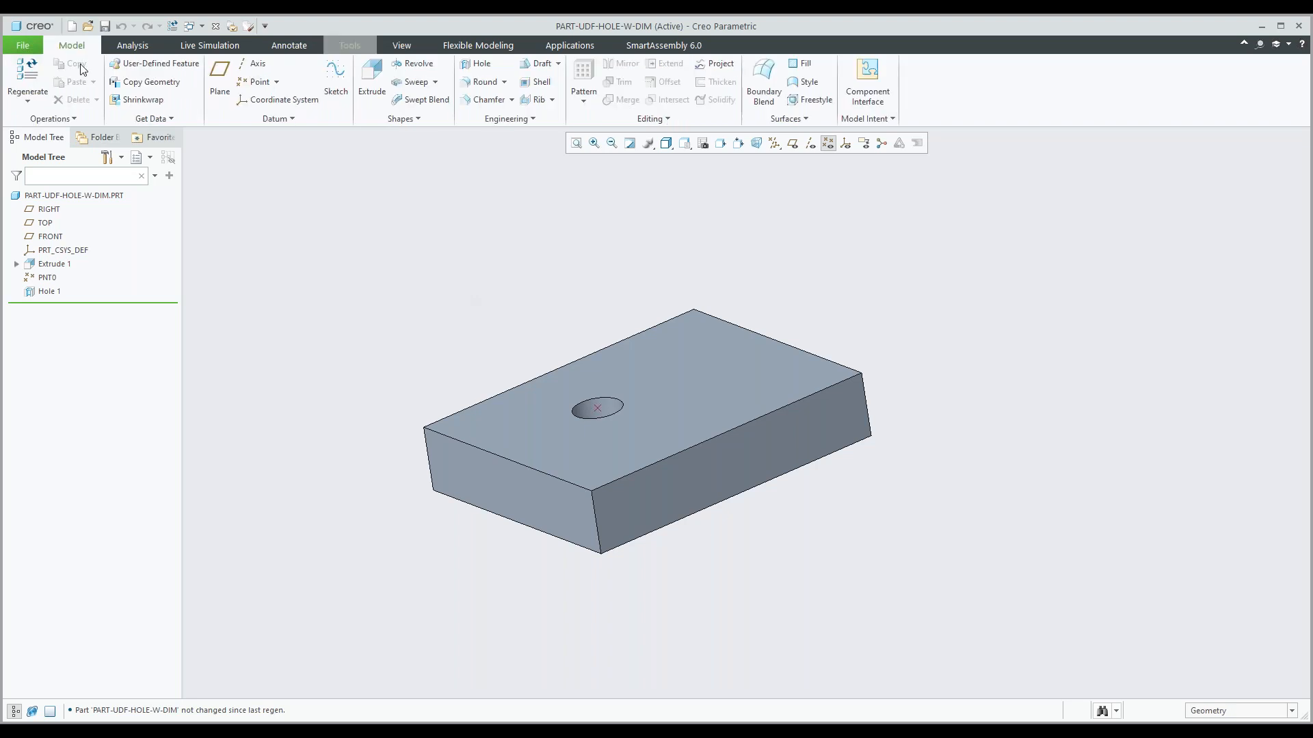
{"action": "left_click", "coordinate": [476, 64]}
{"action": "left_click", "coordinate": [598, 408]}
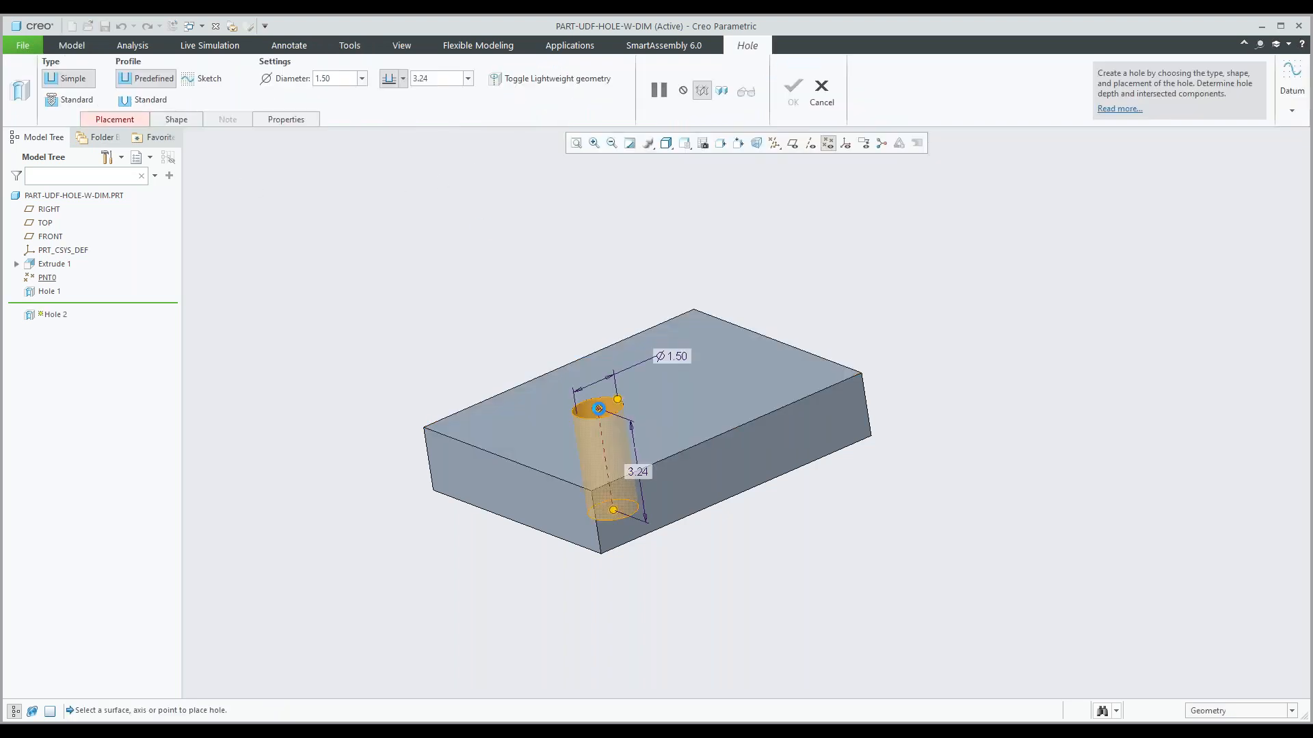
{"action": "double_click", "coordinate": [671, 355]}
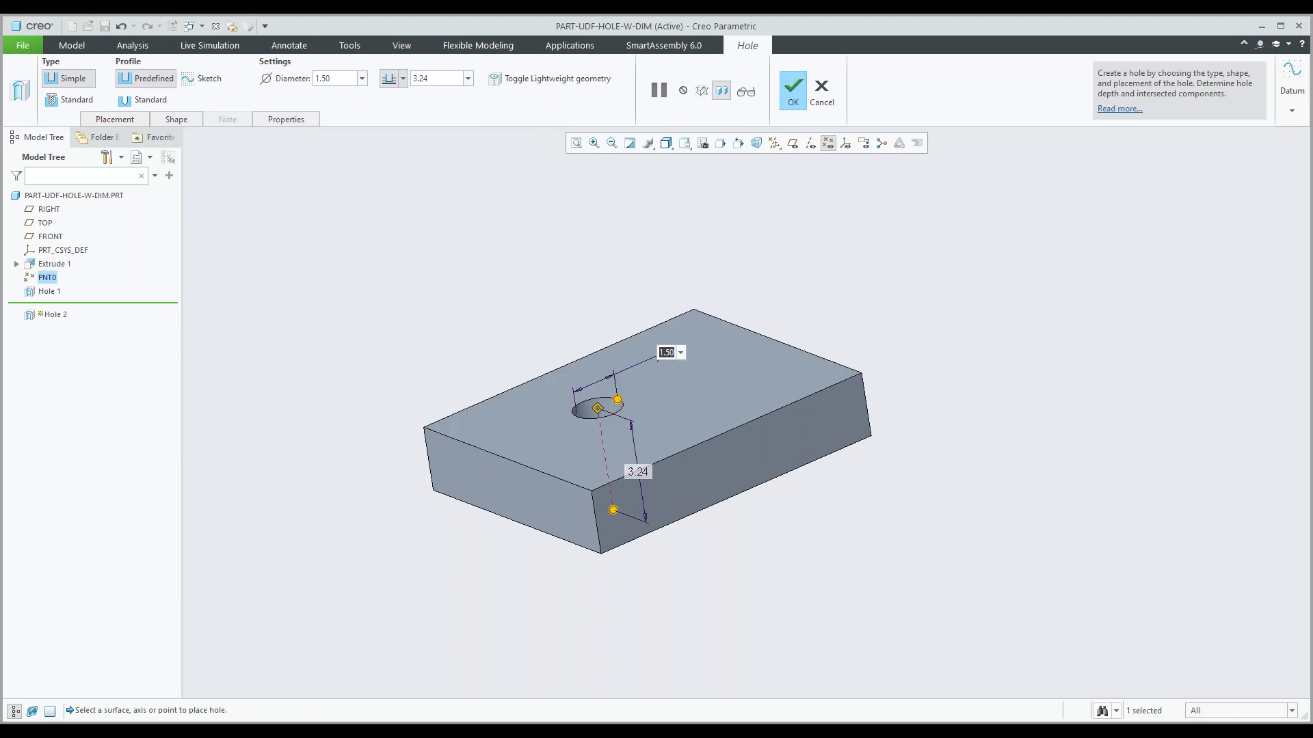
{"action": "type", "text": "2.5"}
{"action": "key", "text": "Return"}
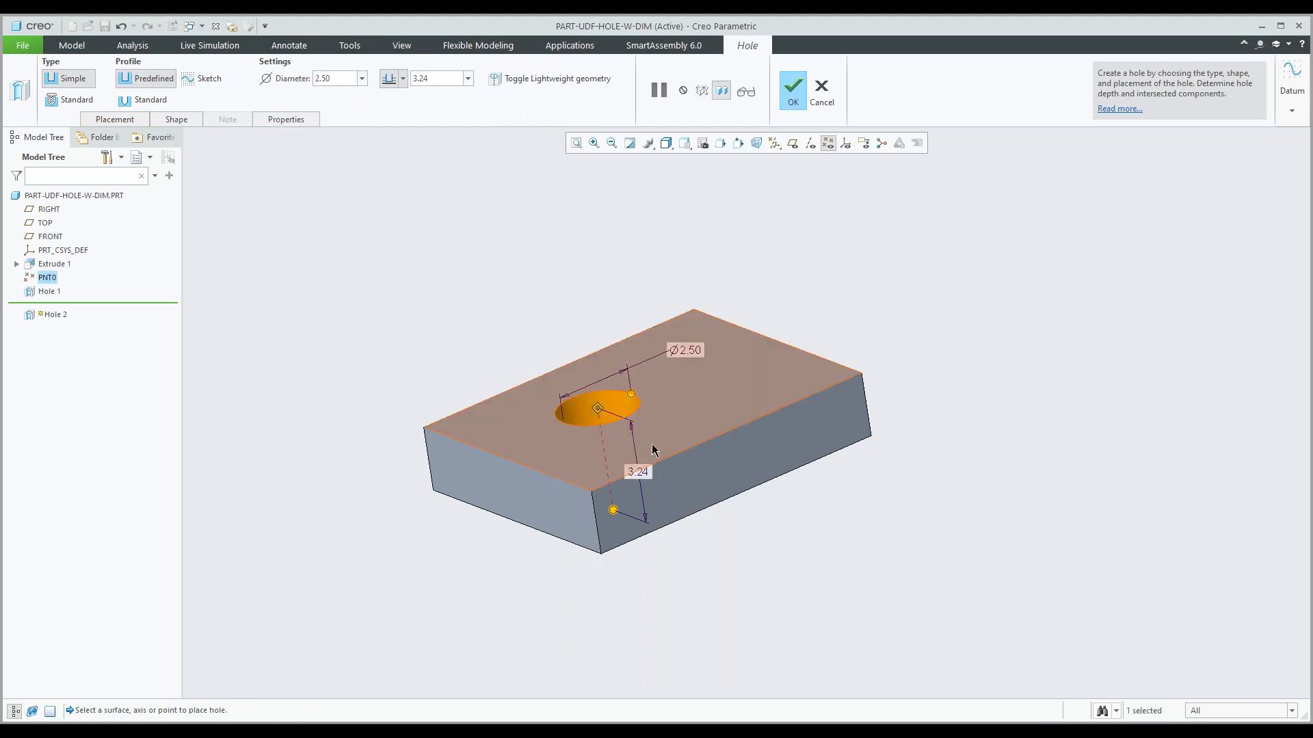
Set the second hole's depth to 1 and complete the feature.
{"action": "double_click", "coordinate": [646, 473]}
{"action": "type", "text": "1"}
{"action": "key", "text": "Return"}
{"action": "middle_click_drag", "start_coordinate": [630, 460], "coordinate": [718, 278]}
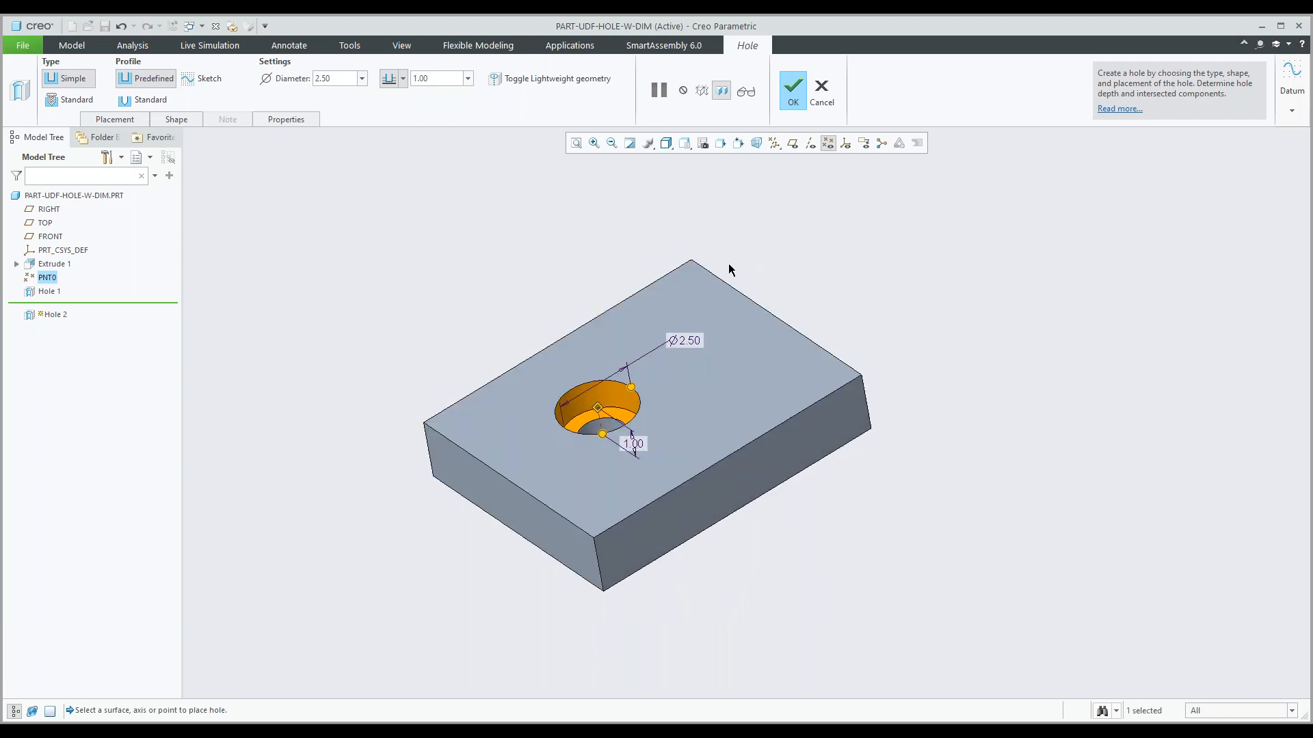
{"action": "left_click", "coordinate": [793, 88]}
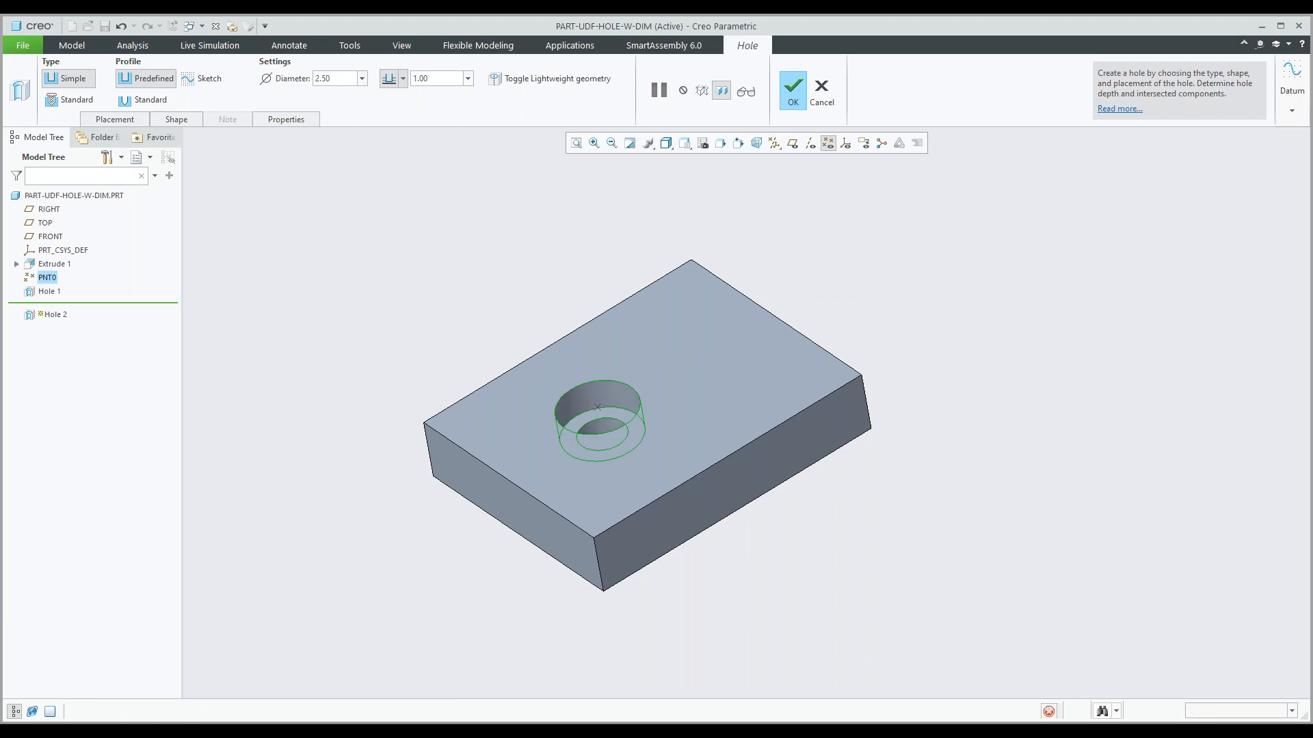
Rename Hole 2's diameter dimension to DIA2 and regenerate the part.
{"action": "left_click", "coordinate": [49, 305]}
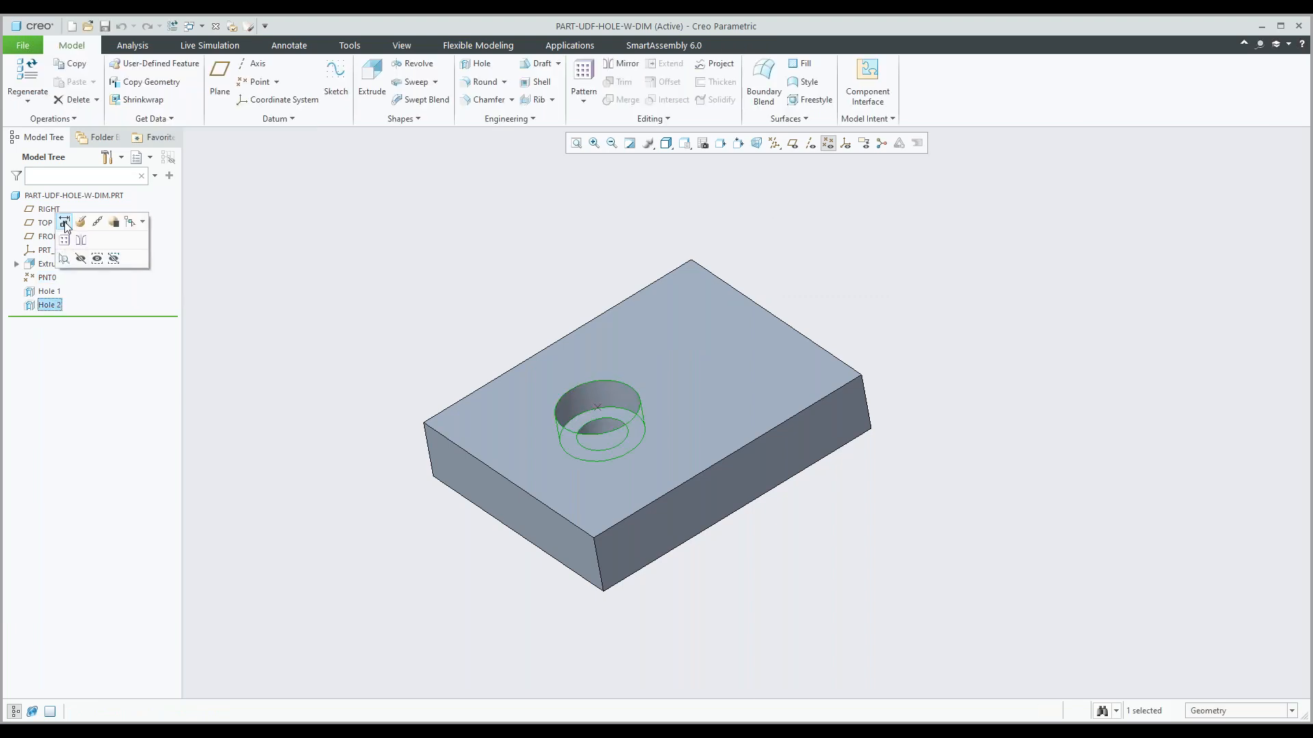
{"action": "left_click", "coordinate": [65, 226]}
{"action": "middle_click_drag", "start_coordinate": [581, 466], "coordinate": [532, 462]}
{"action": "scroll", "coordinate": [624, 482], "scroll_direction": "up", "scroll_amount": 3}
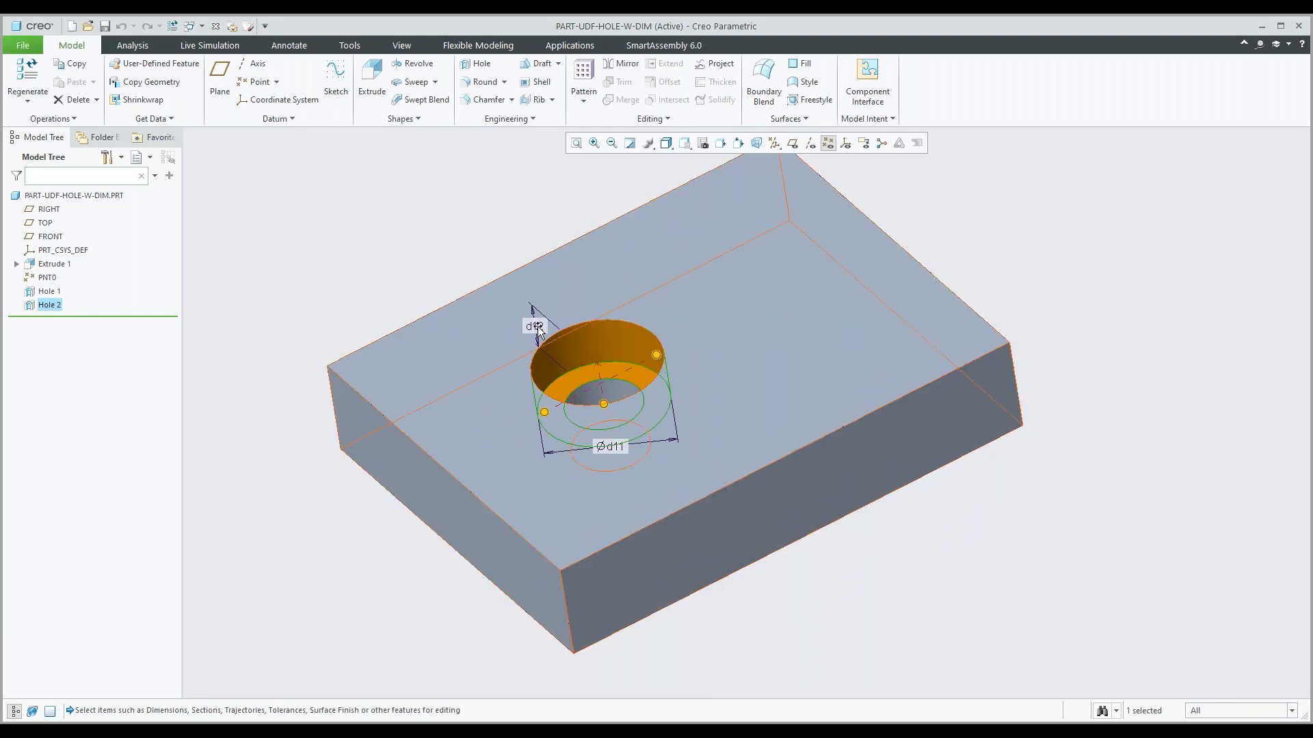
{"action": "double_click", "coordinate": [619, 448]}
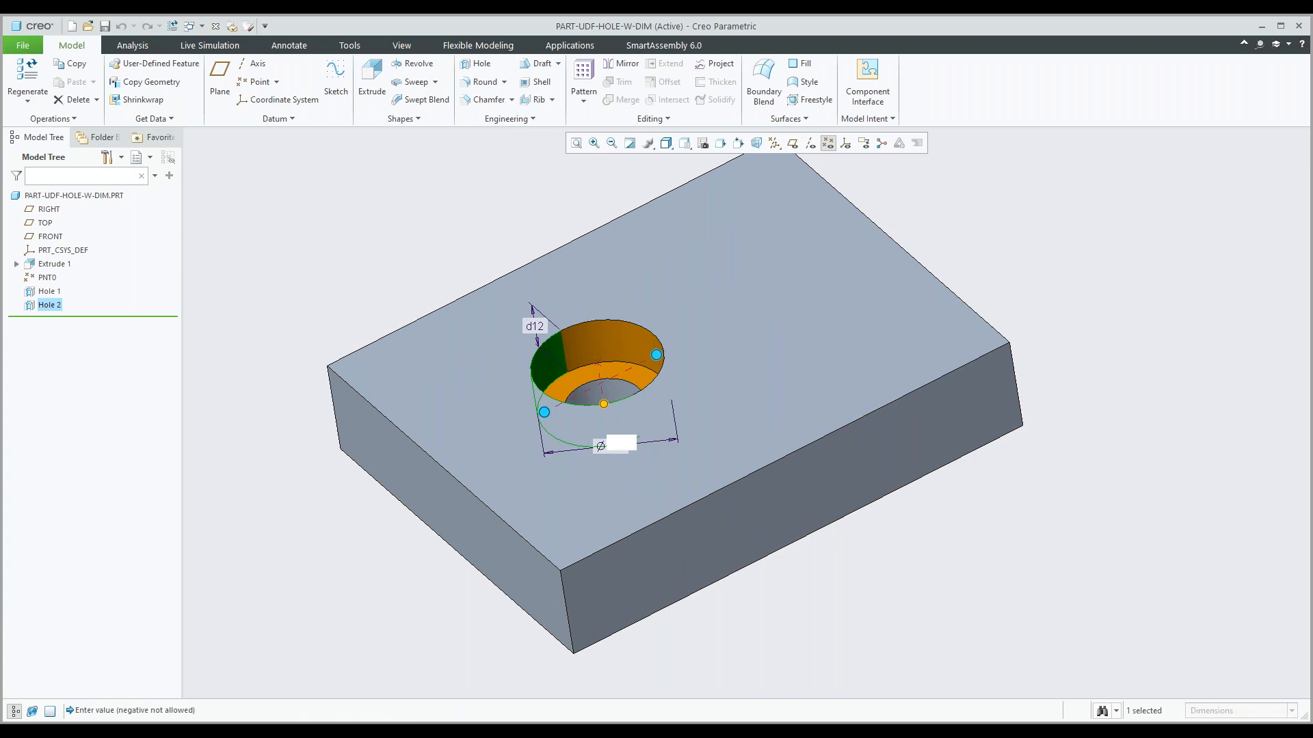
{"action": "double_click", "coordinate": [82, 64]}
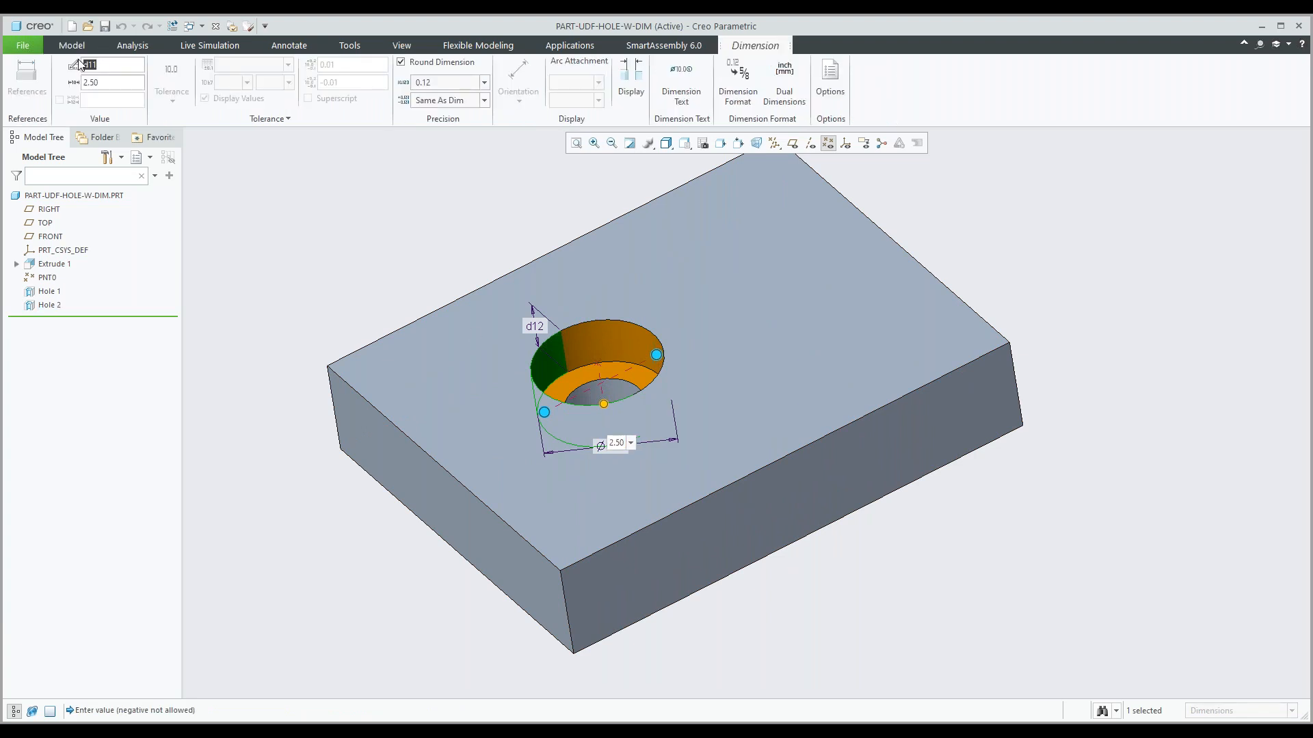
{"action": "type", "text": "DIA2"}
{"action": "key", "text": "Return"}
{"action": "left_click", "coordinate": [305, 290]}
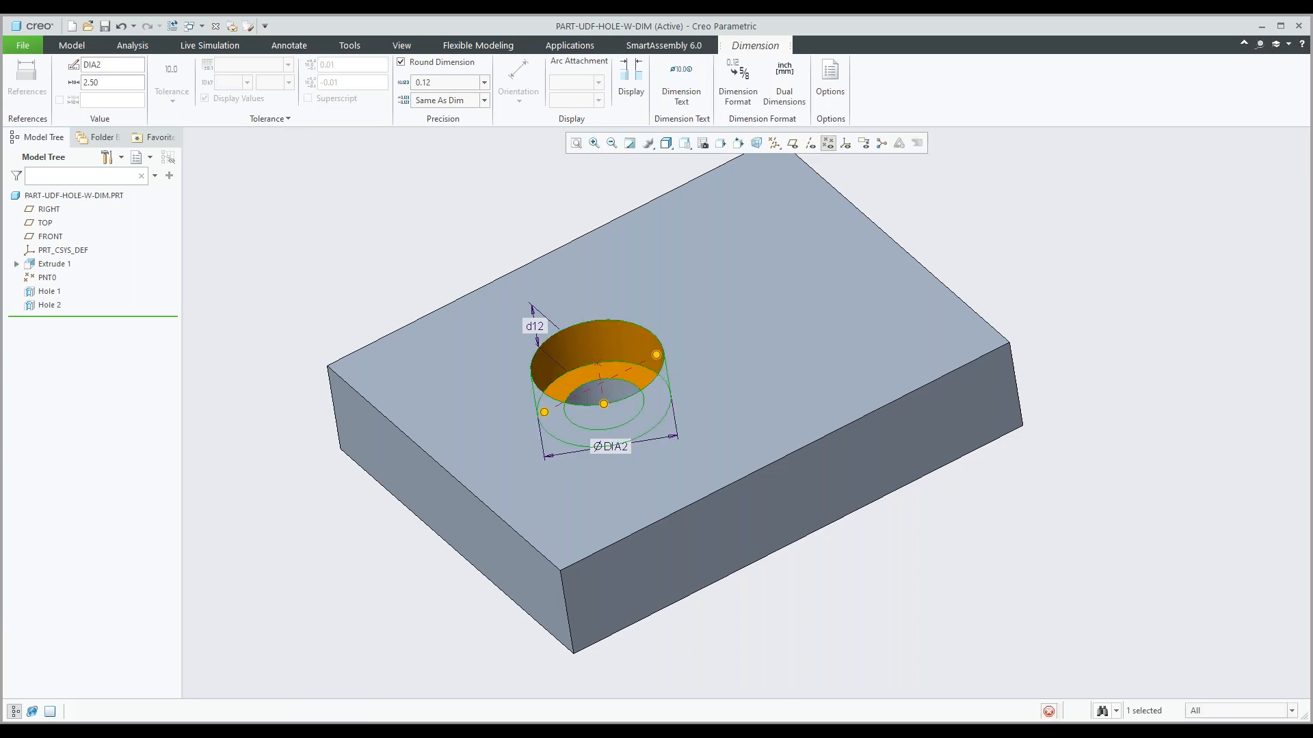
{"action": "key", "text": "ctrl+g"}
{"action": "left_click", "coordinate": [367, 291]}
{"action": "middle_click_drag", "start_coordinate": [367, 290], "coordinate": [376, 265]}
{"action": "middle_click_drag", "start_coordinate": [454, 258], "coordinate": [445, 299], "text": "shift"}
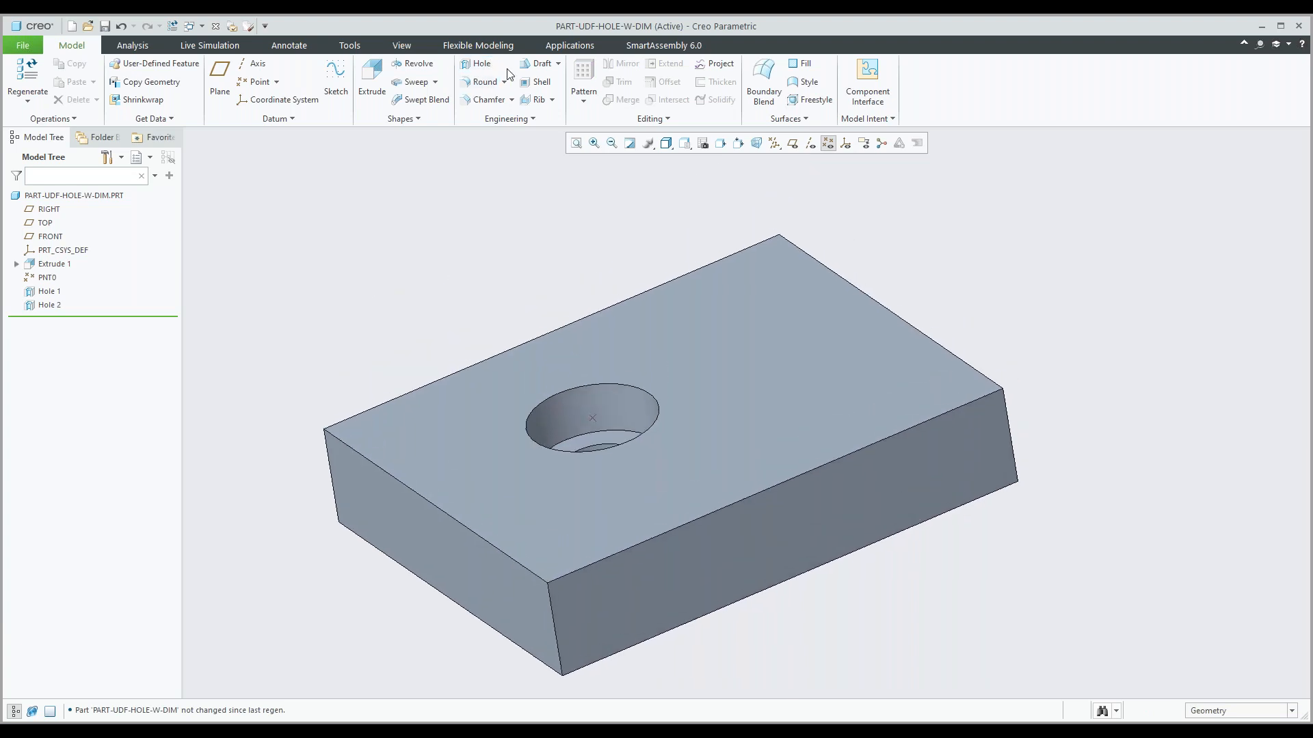
Create a stand-alone UDF named Relief_pv without including the reference part.
{"action": "left_click", "coordinate": [349, 45]}
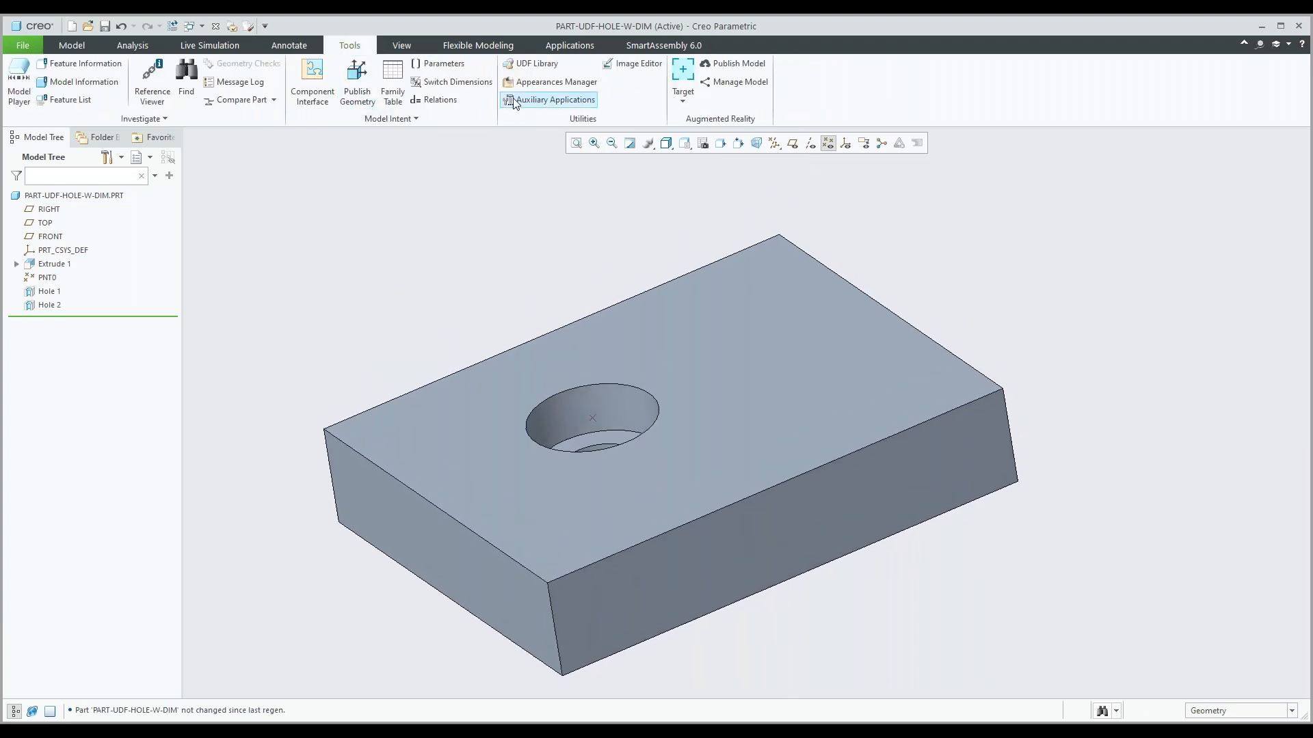
{"action": "left_click", "coordinate": [534, 63]}
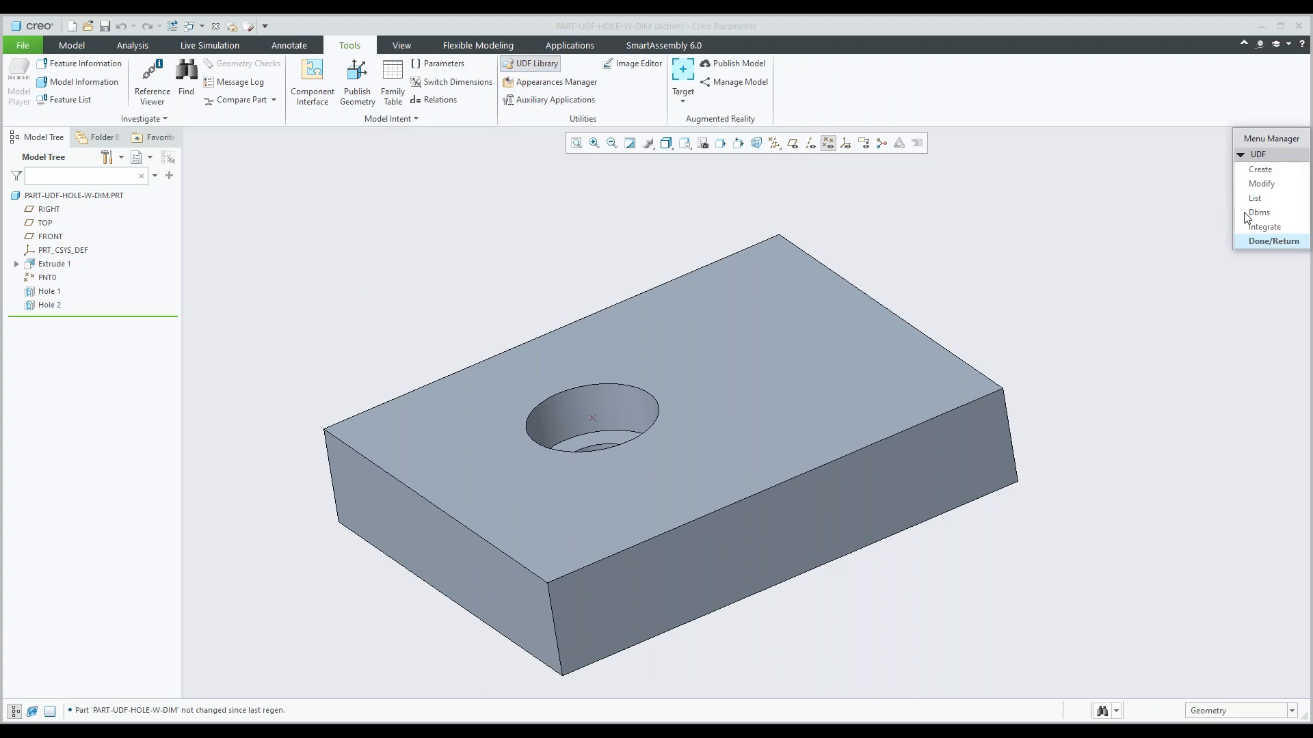
{"action": "left_click", "coordinate": [1260, 169]}
{"action": "type", "text": "Relief"}
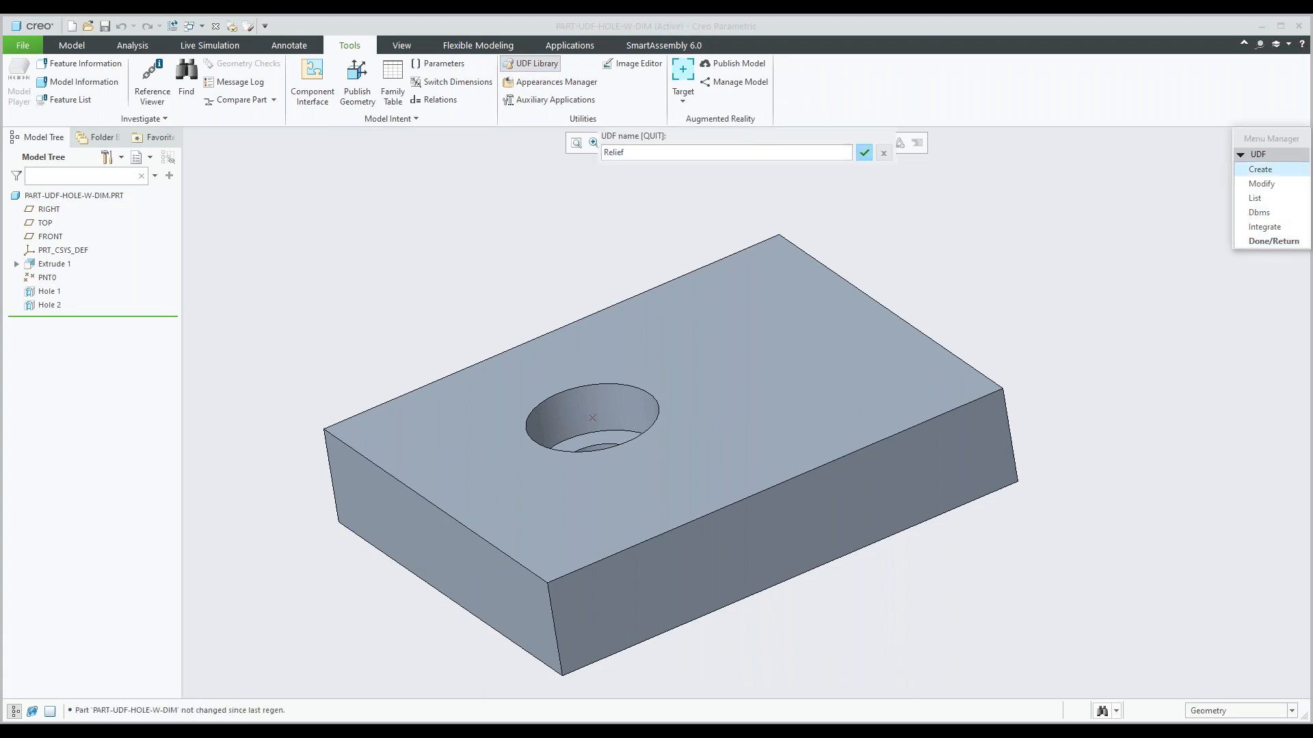
{"action": "type", "text": "_pv"}
{"action": "key", "text": "Return"}
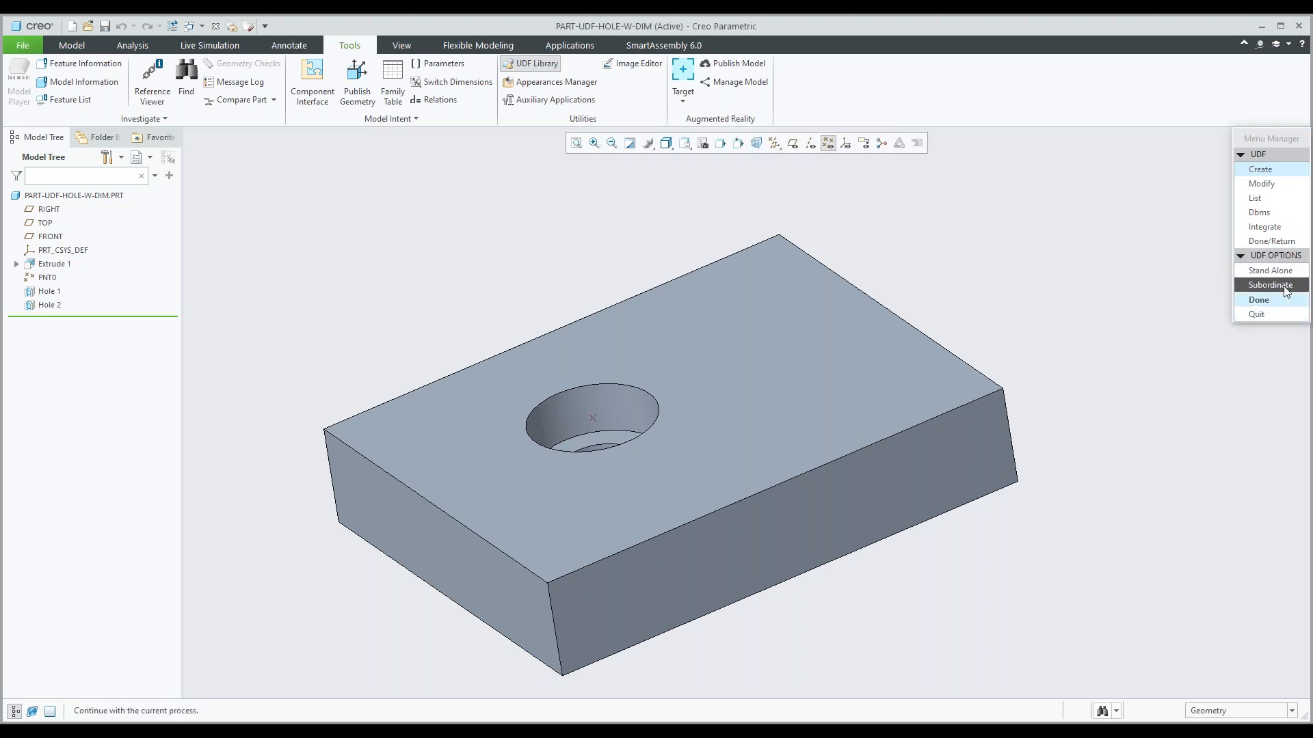
{"action": "left_click", "coordinate": [1271, 271]}
{"action": "left_click", "coordinate": [1257, 300]}
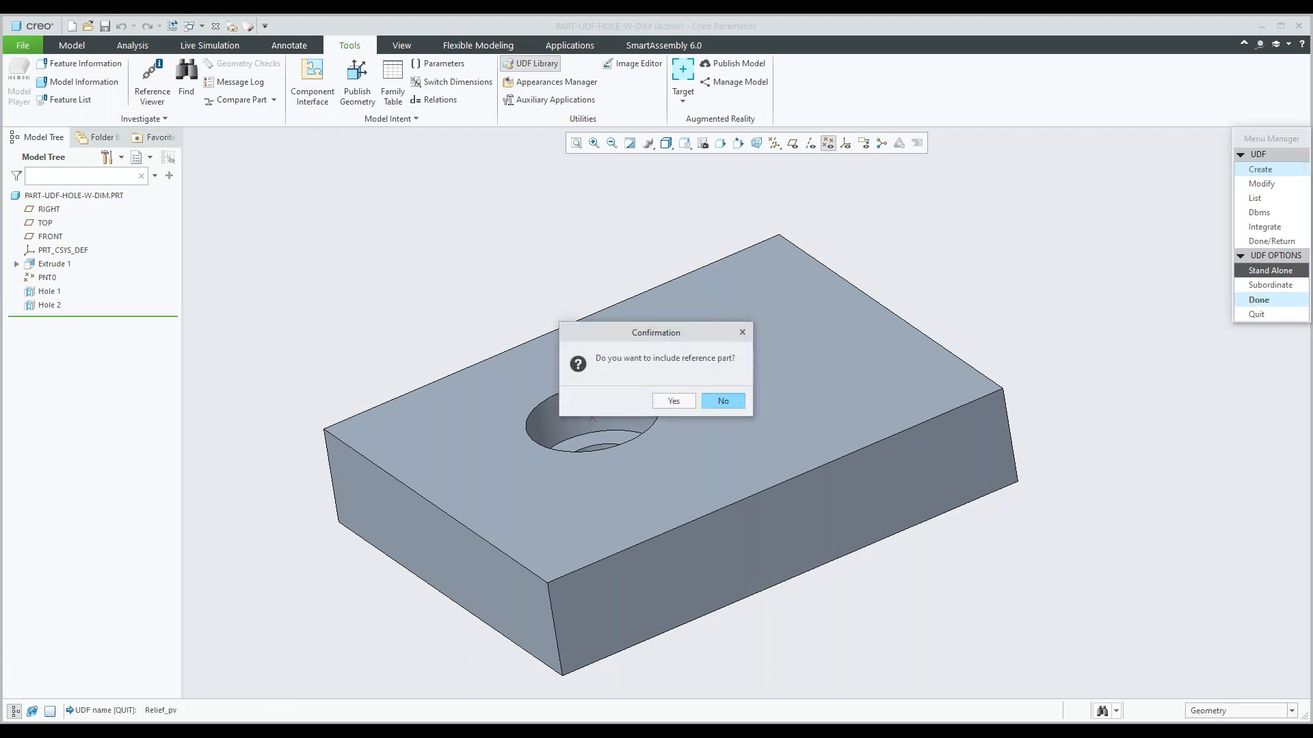
{"action": "left_click", "coordinate": [722, 401]}
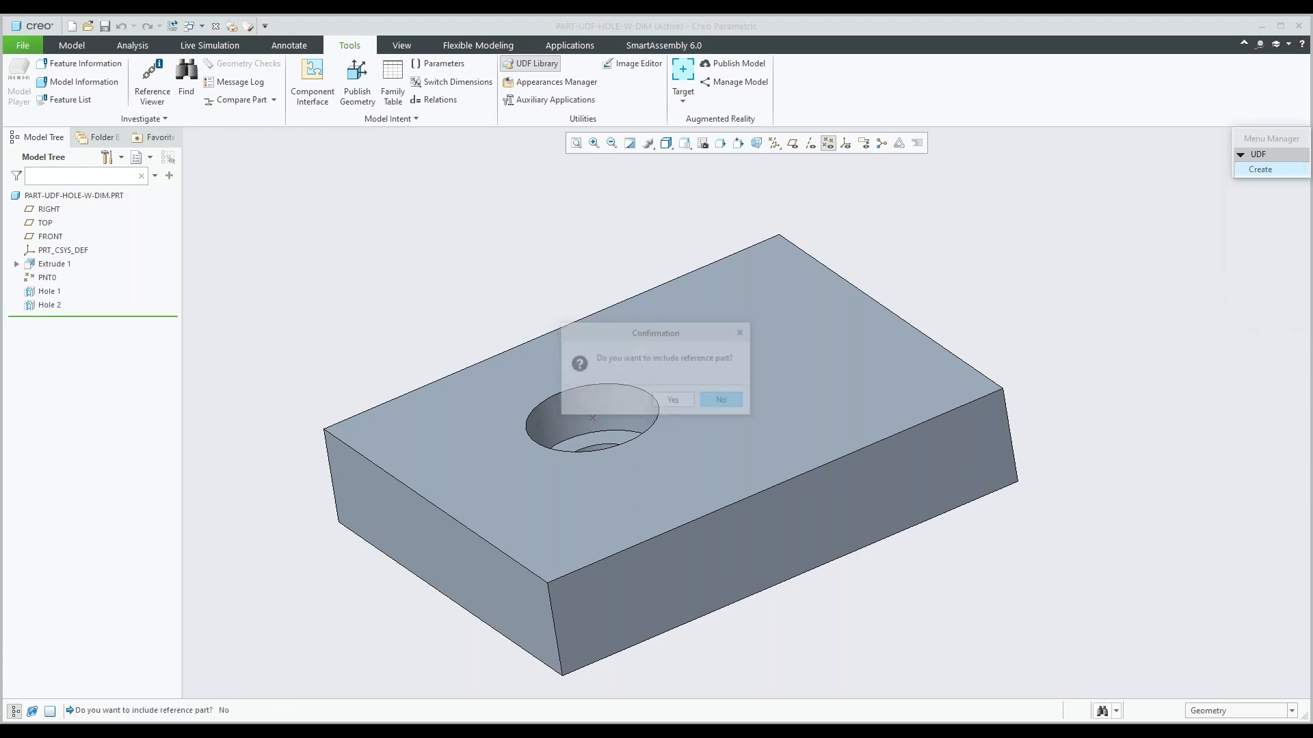
Add the Hole 2 feature to the Relief_pv UDF and accept "datum point" as its reference prompt.
{"action": "left_click", "coordinate": [49, 305]}
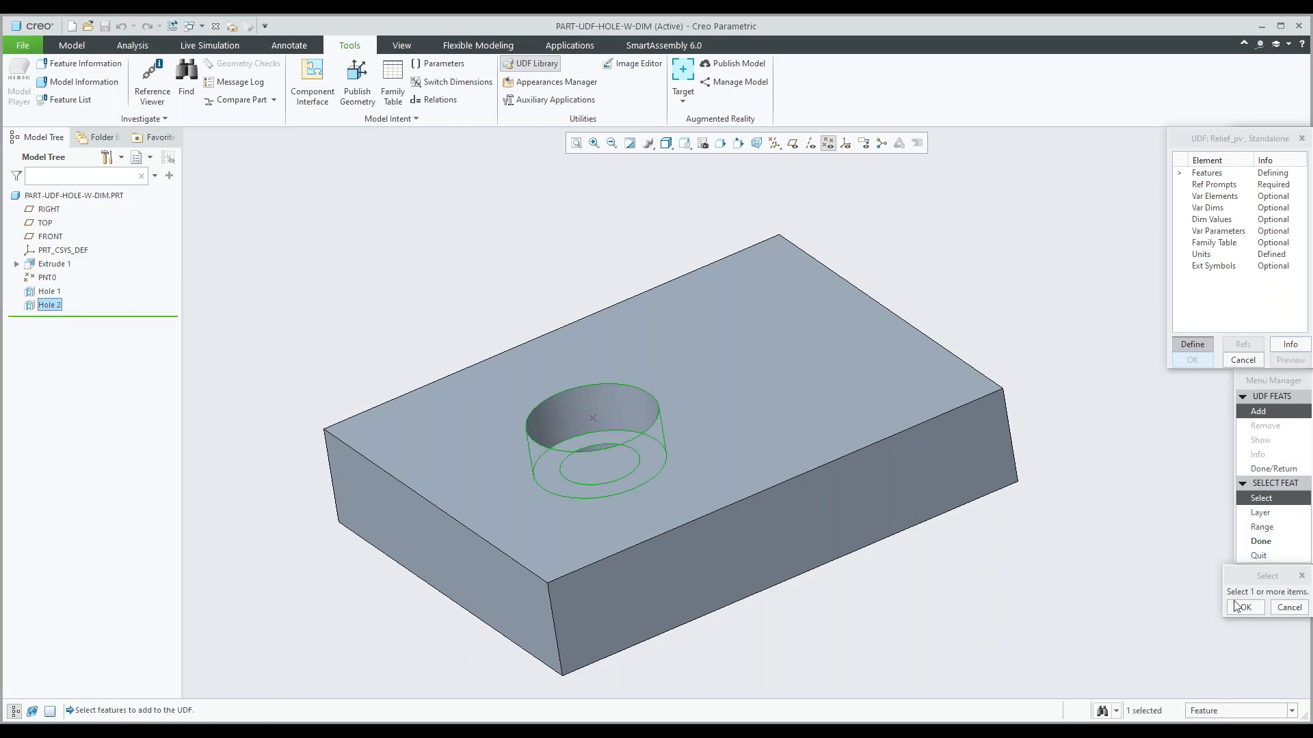
{"action": "left_click", "coordinate": [1239, 607]}
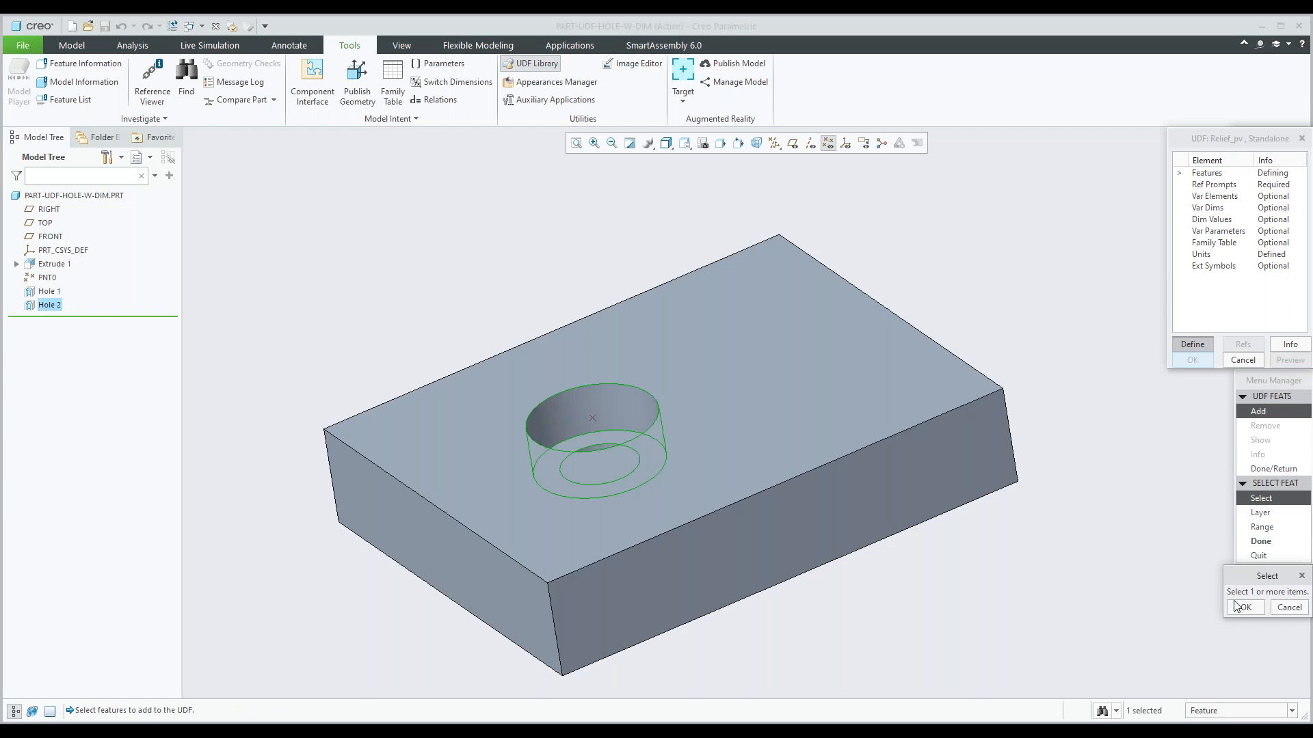
{"action": "left_click", "coordinate": [1239, 607]}
{"action": "left_click", "coordinate": [1258, 543]}
{"action": "left_click", "coordinate": [1257, 469]}
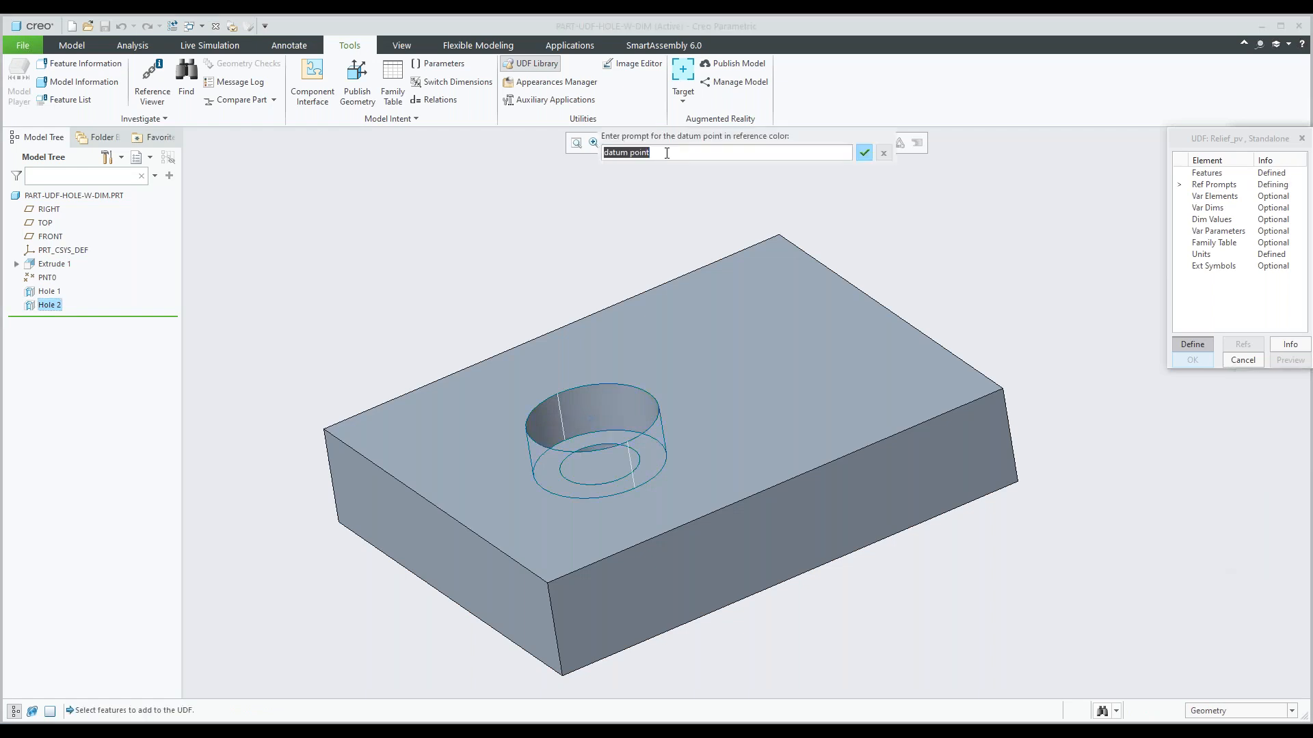
{"action": "key", "text": "Return"}
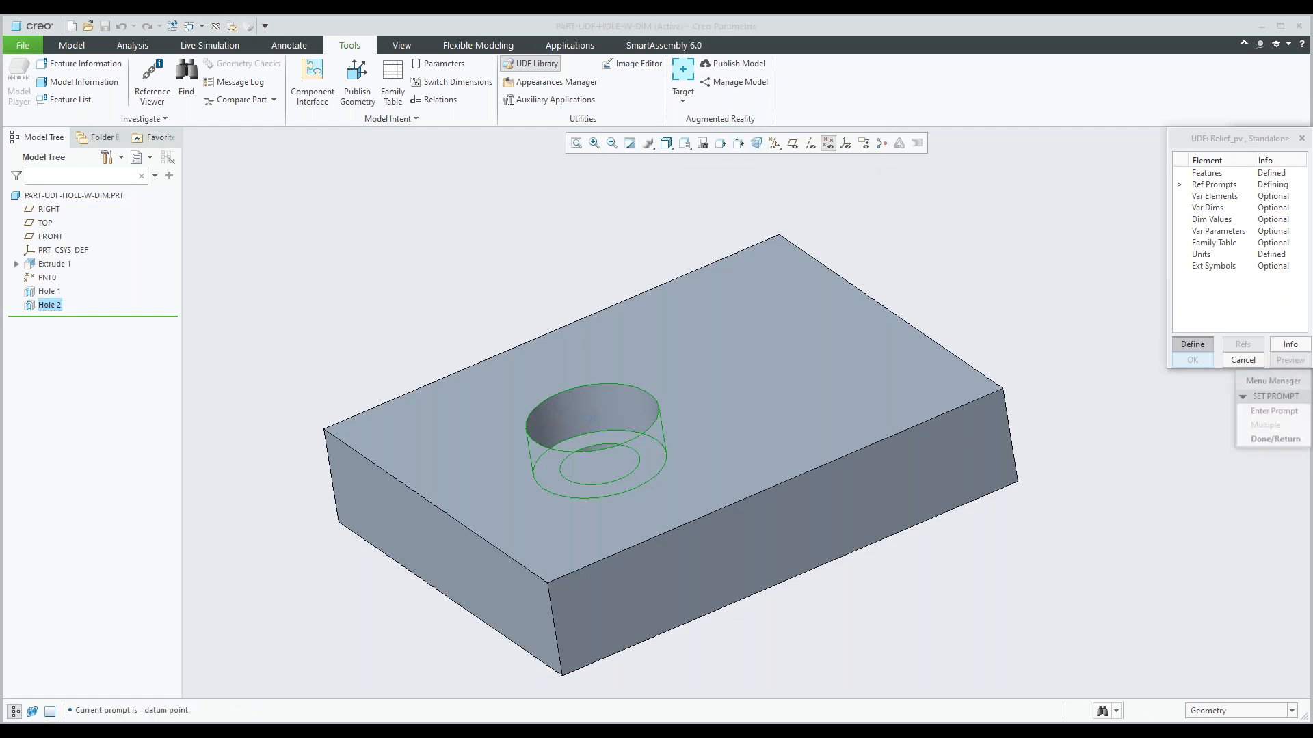
{"action": "left_click", "coordinate": [1252, 440]}
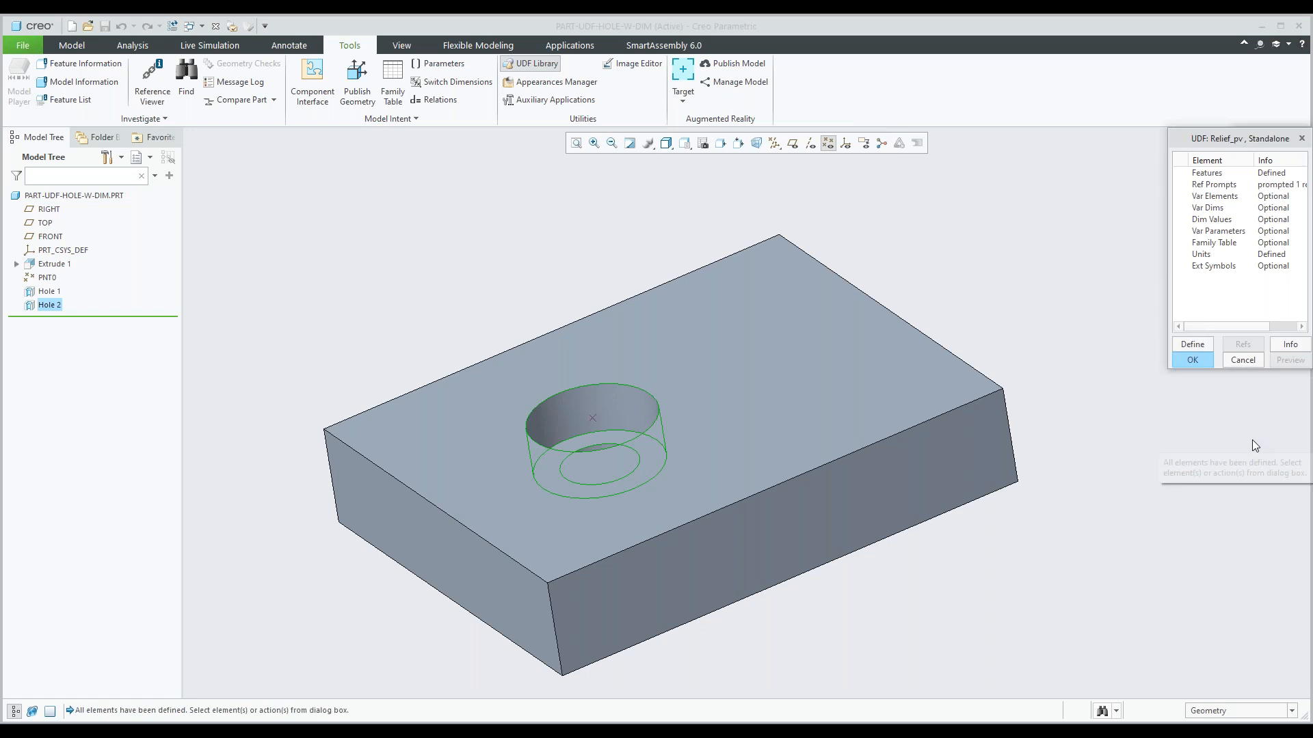
Define Hole 2's diameter DIA2 as a variable dimension of the Relief_pv UDF, with "DIA2" as its value prompt.
{"action": "left_click", "coordinate": [1204, 208]}
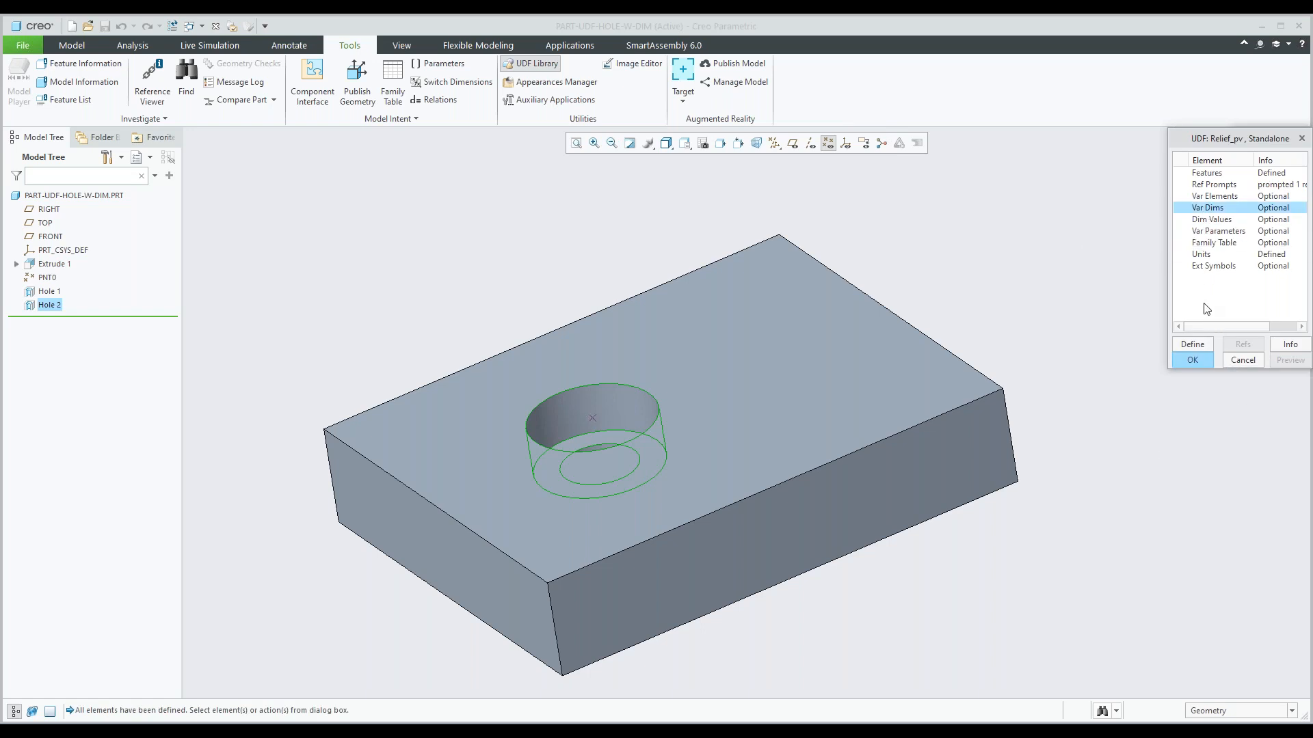
{"action": "left_click", "coordinate": [1192, 344]}
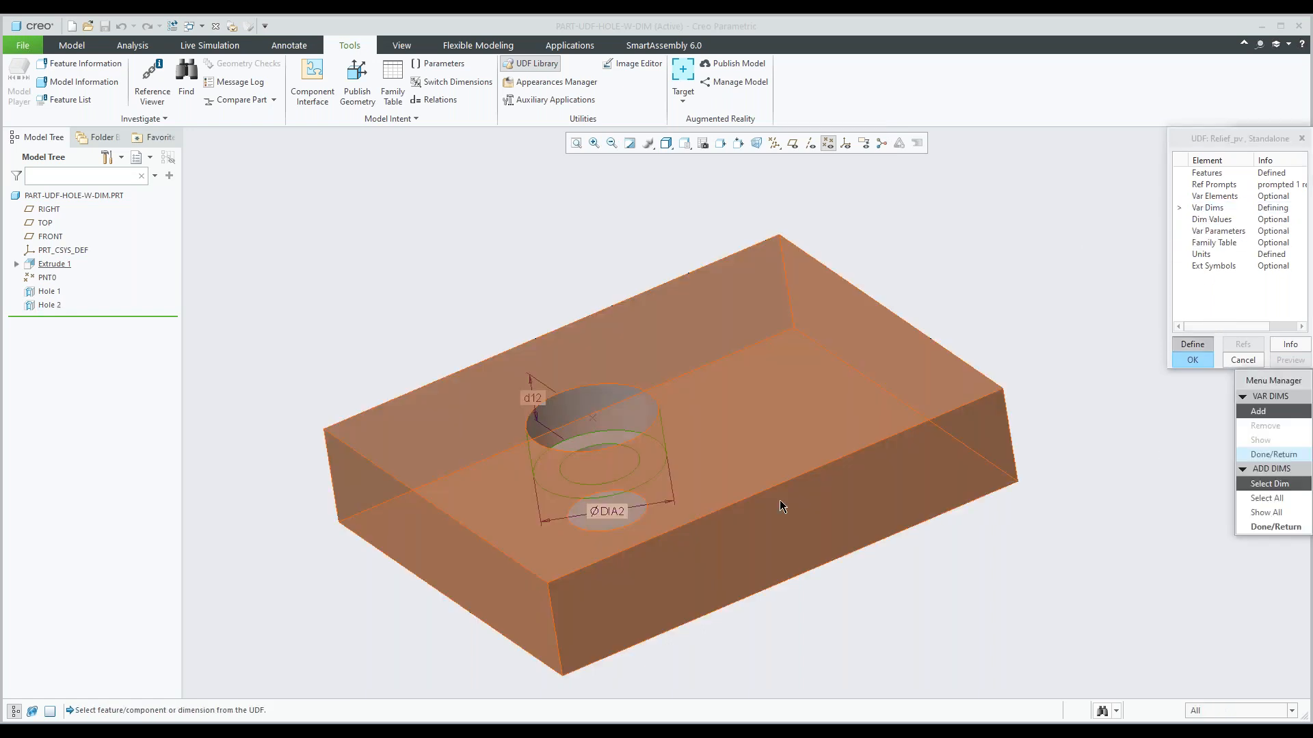
{"action": "left_click", "coordinate": [608, 514]}
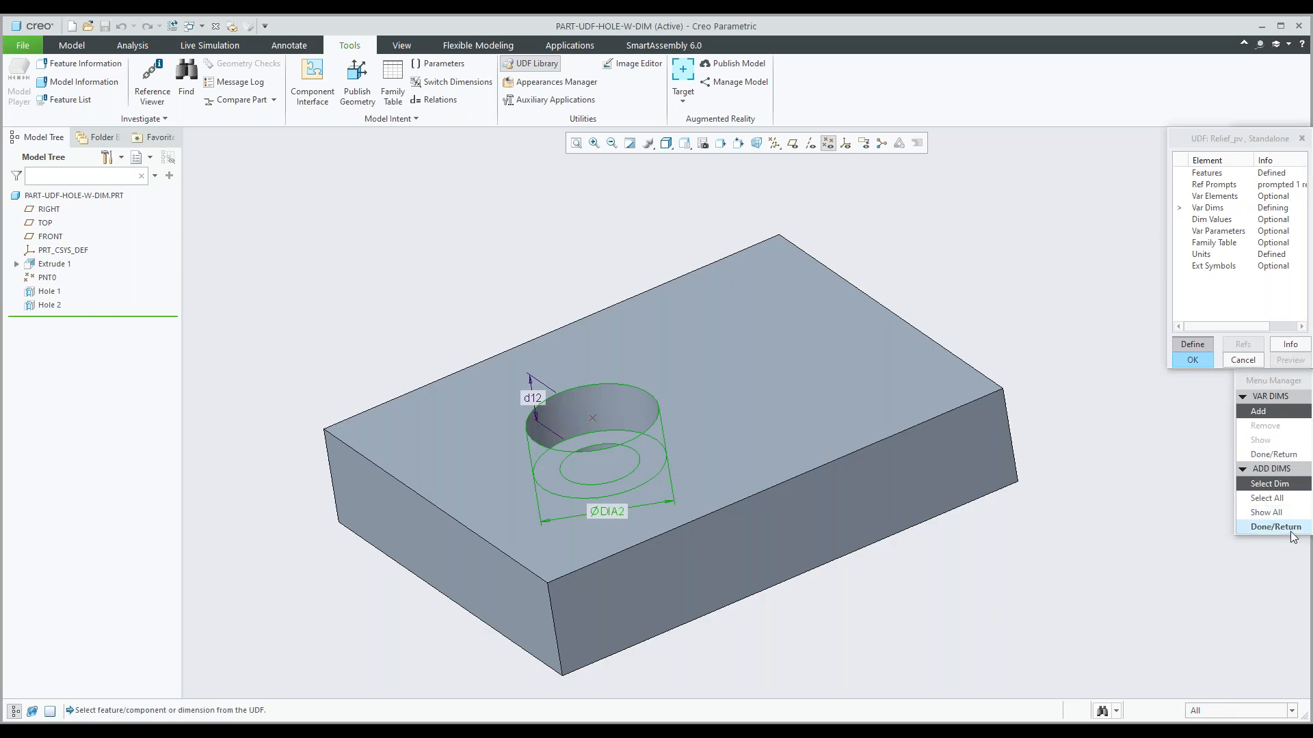
{"action": "left_click", "coordinate": [1276, 527]}
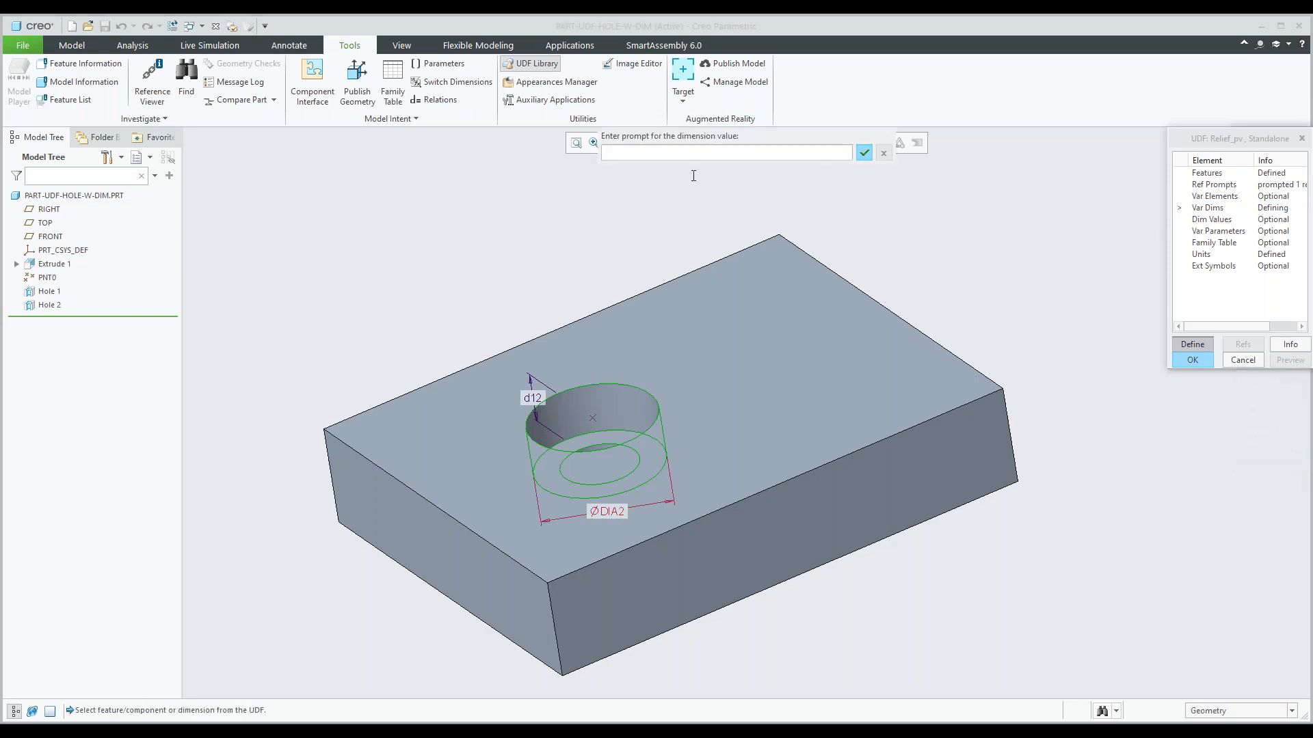
{"action": "type", "text": "dia"}
{"action": "key", "text": "BackSpace"}
{"action": "key", "text": "BackSpace"}
{"action": "key", "text": "BackSpace"}
{"action": "key", "text": "BackSpace"}
{"action": "type", "text": "DIA2"}
{"action": "key", "text": "Return"}
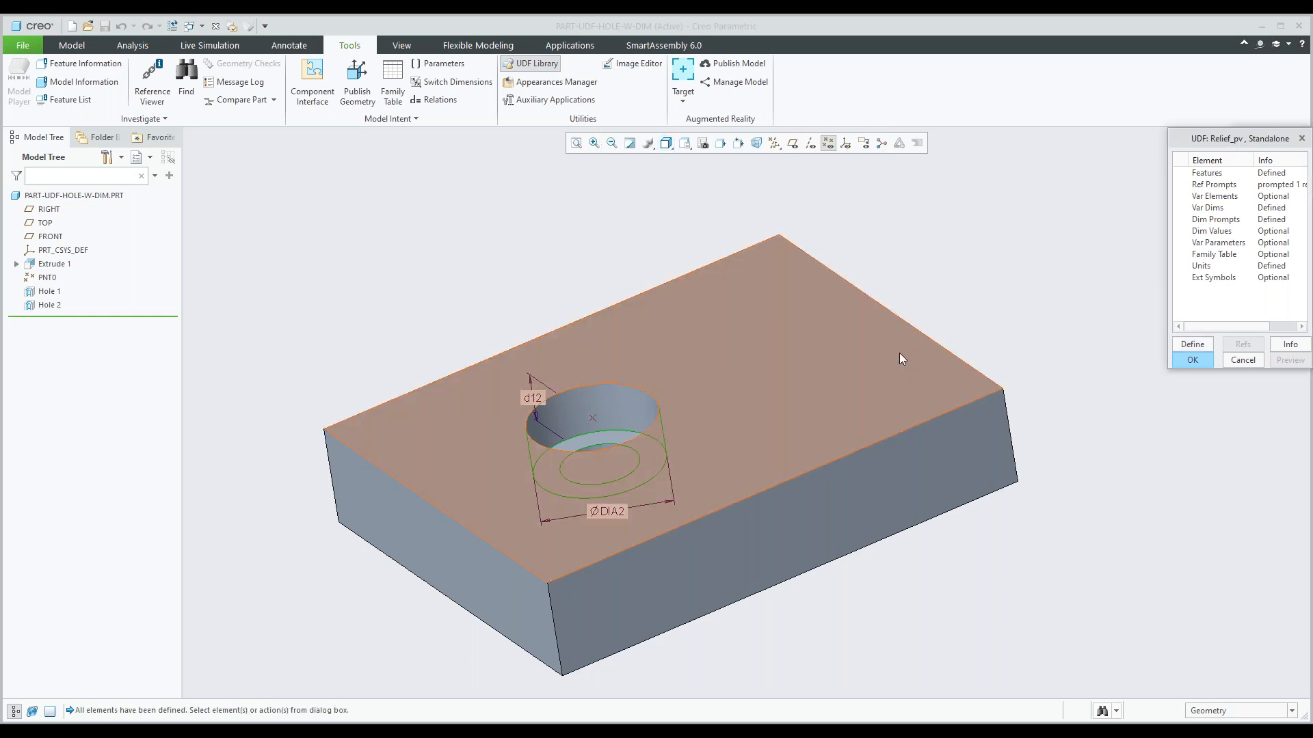
Accept the Relief_pv UDF definition and exit the UDF library.
{"action": "left_click", "coordinate": [1189, 363]}
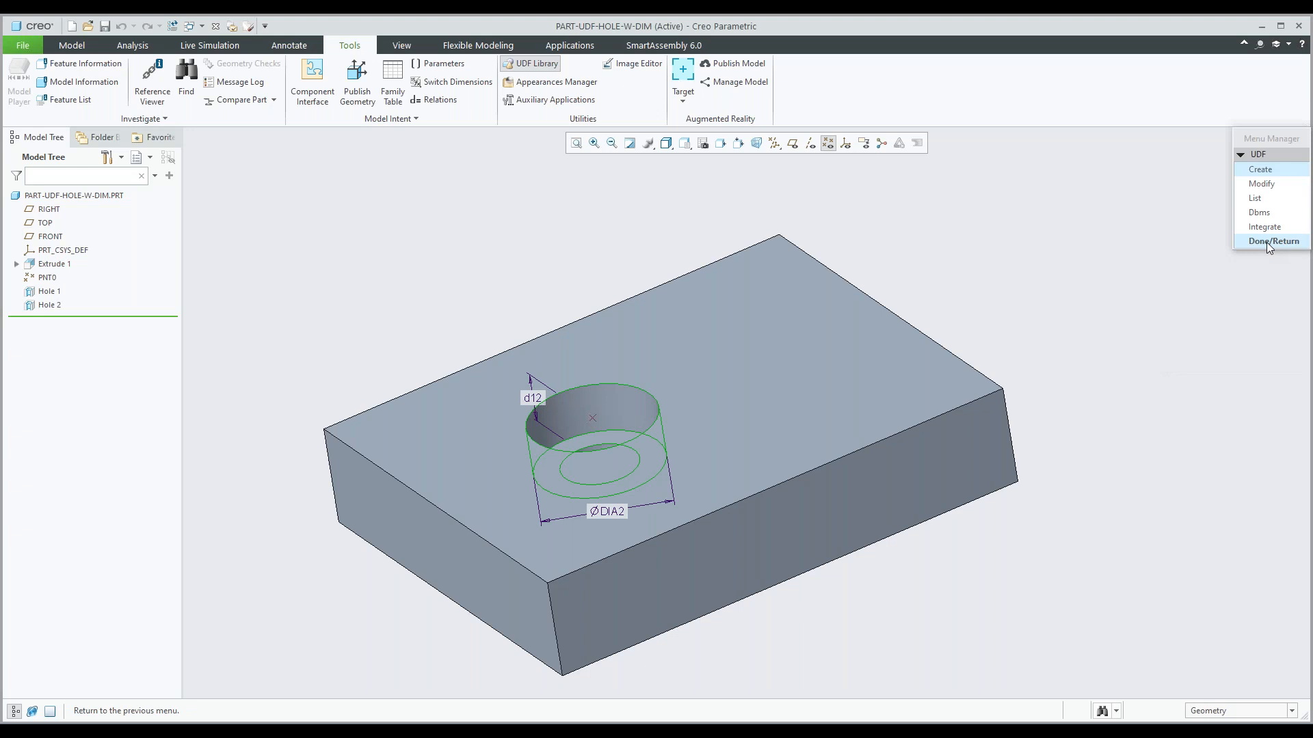
{"action": "left_click", "coordinate": [1266, 244]}
{"action": "scroll", "coordinate": [592, 336], "scroll_direction": "up", "scroll_amount": 2}
{"action": "middle_click_drag", "start_coordinate": [663, 354], "coordinate": [622, 316], "text": "shift"}
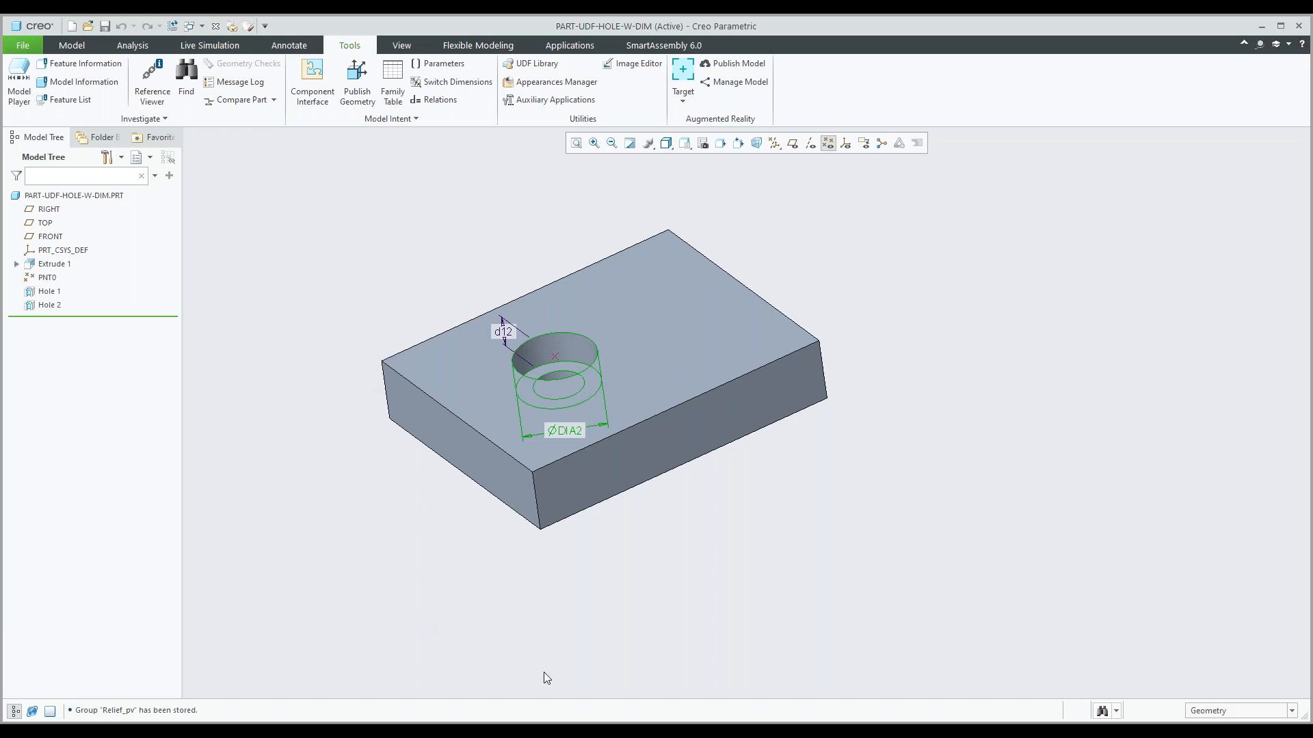
Switch to Notepad++, close sel_list.txt and both Hole-on-point.tab files, and minimize the editor.
{"action": "left_click", "coordinate": [552, 731]}
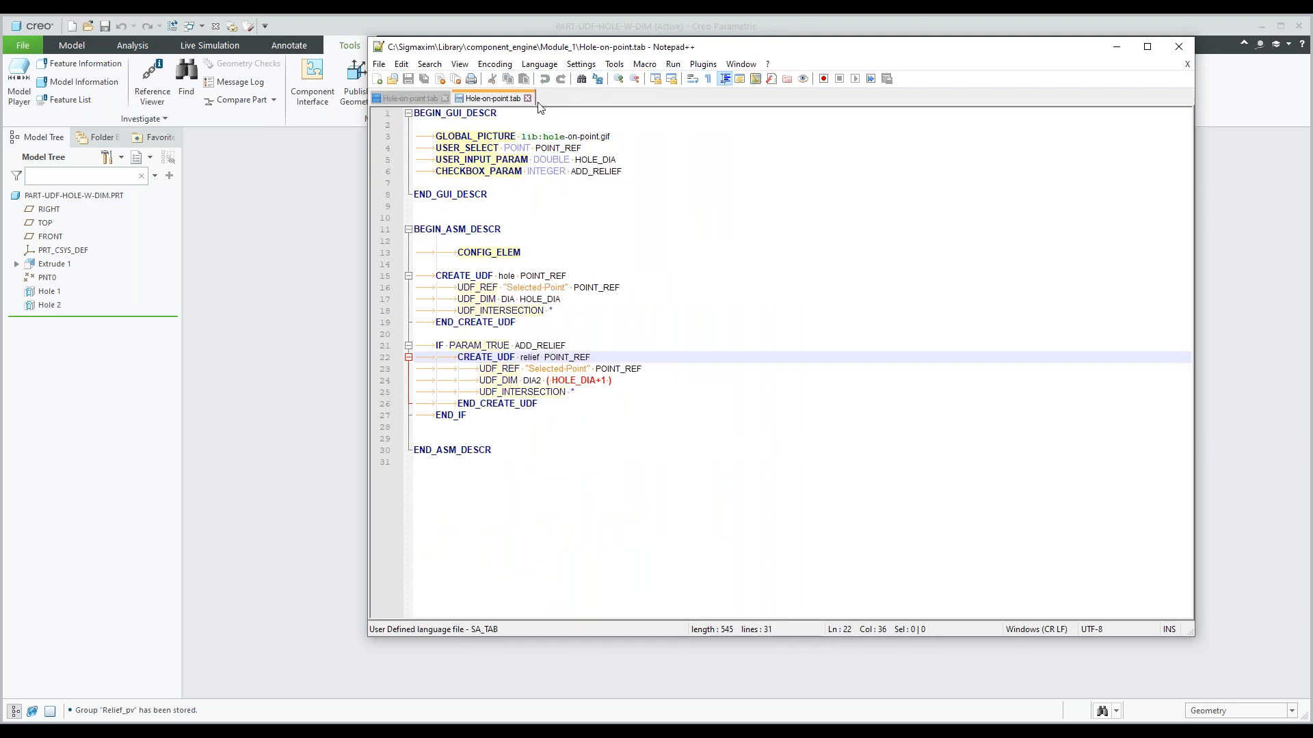
{"action": "left_click", "coordinate": [528, 97]}
{"action": "left_click", "coordinate": [445, 97]}
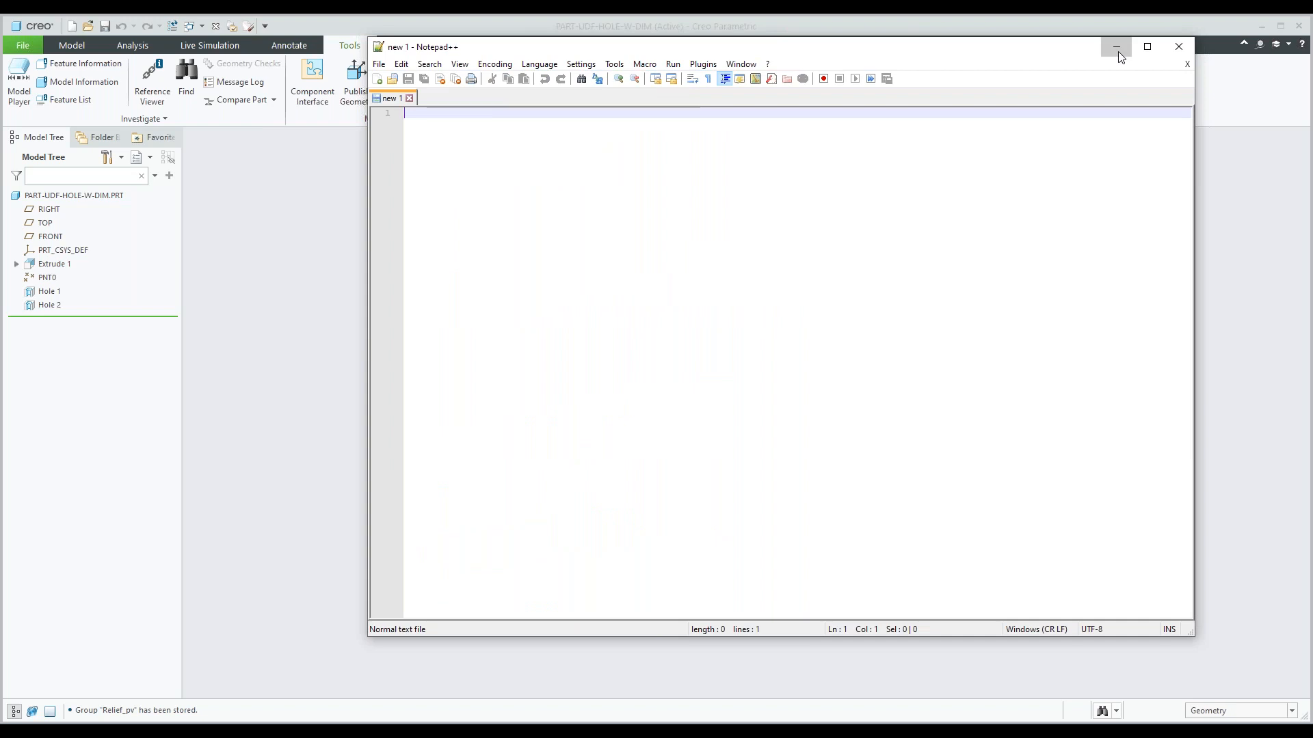
{"action": "left_click", "coordinate": [1116, 48]}
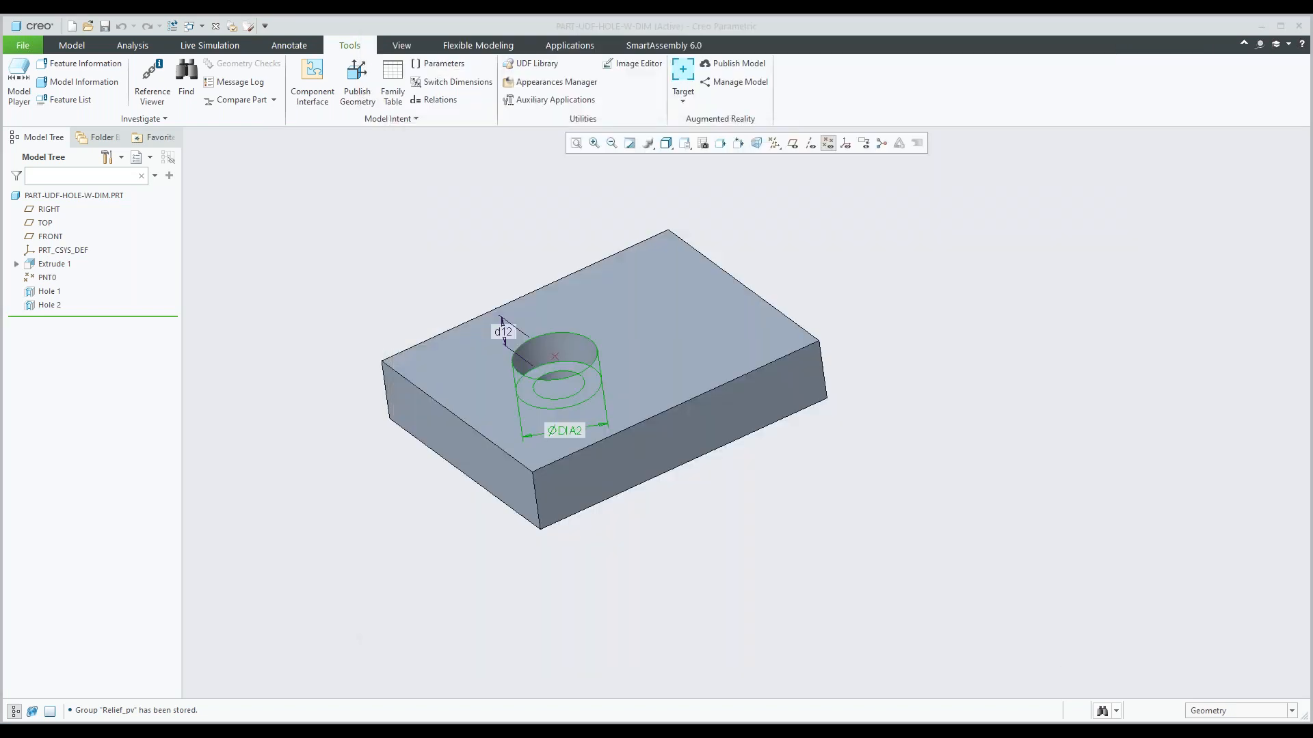
Switch to File Explorer and open Hole-on-point.tab from Sigmaxim\Library\component_engine\Module_1 in Notepad++.
{"action": "key", "text": "alt+Tab"}
{"action": "left_click_drag", "start_coordinate": [516, 154], "coordinate": [552, 95]}
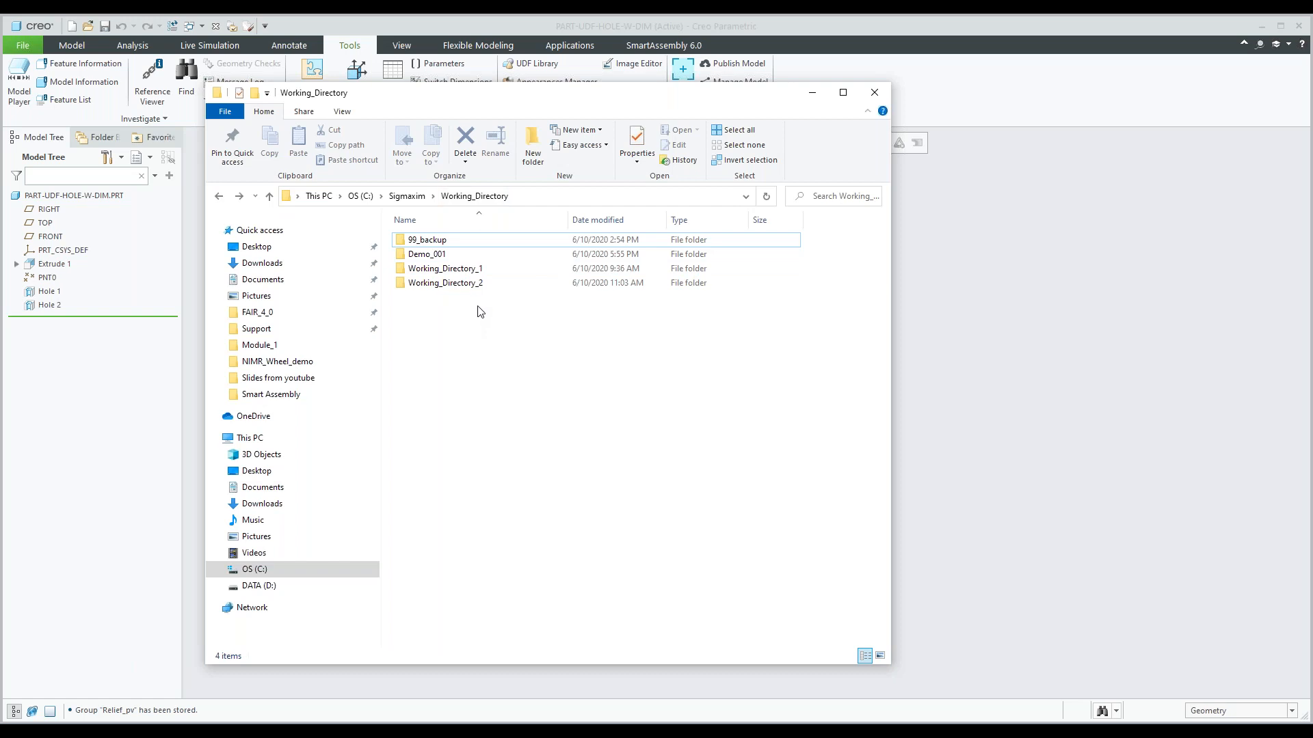
{"action": "left_click", "coordinate": [411, 199]}
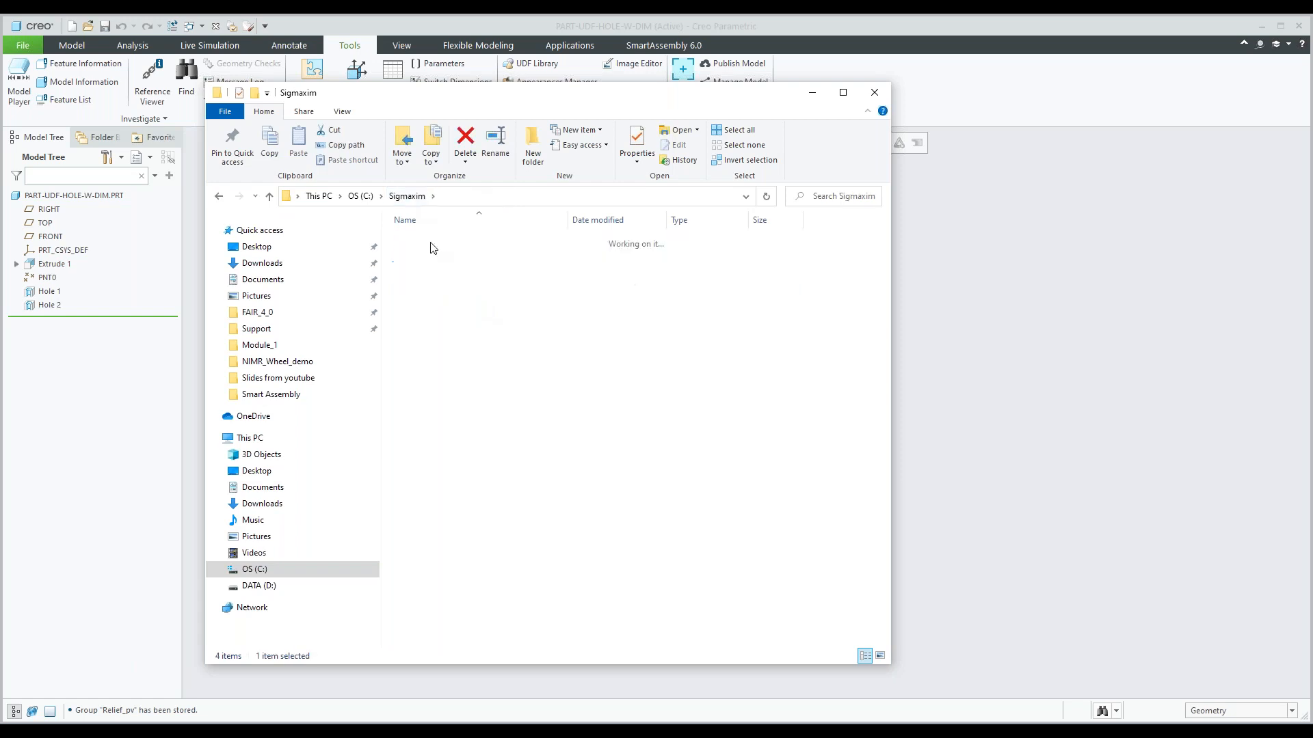
{"action": "double_click", "coordinate": [433, 248]}
{"action": "double_click", "coordinate": [432, 247]}
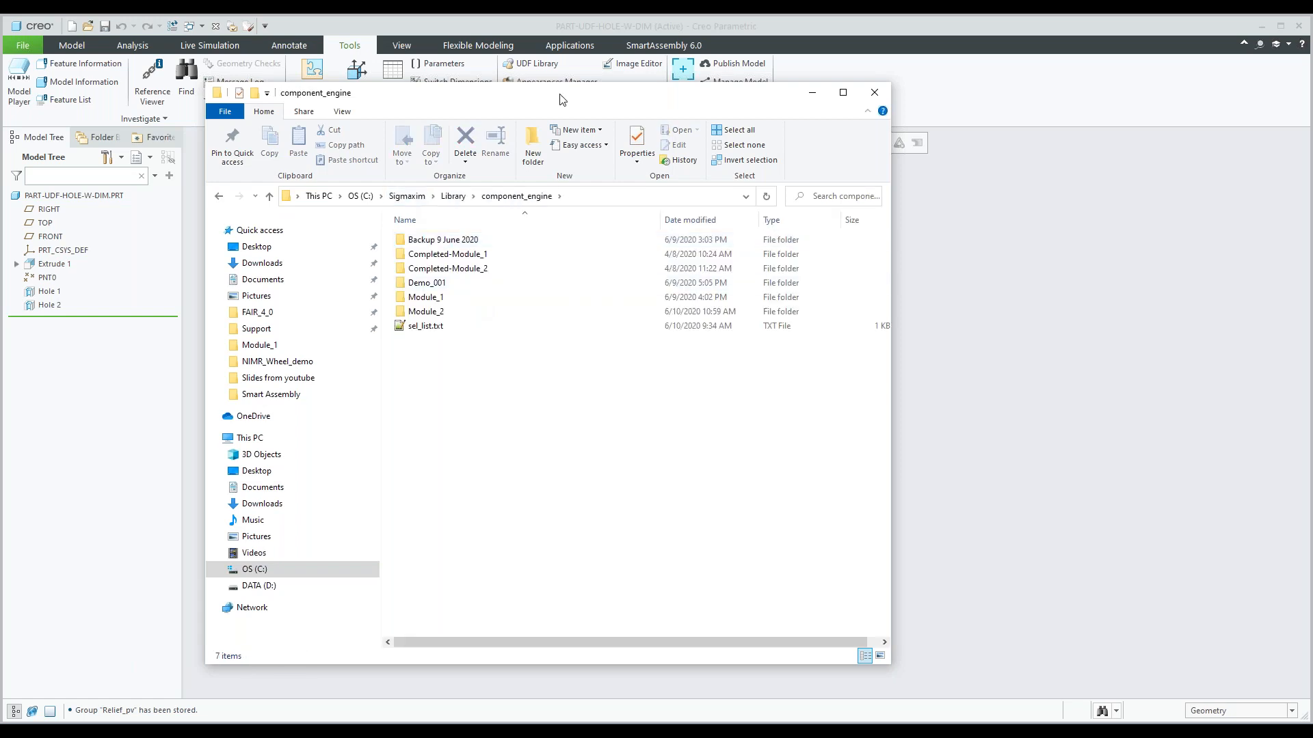
{"action": "left_click_drag", "start_coordinate": [559, 99], "coordinate": [595, 91]}
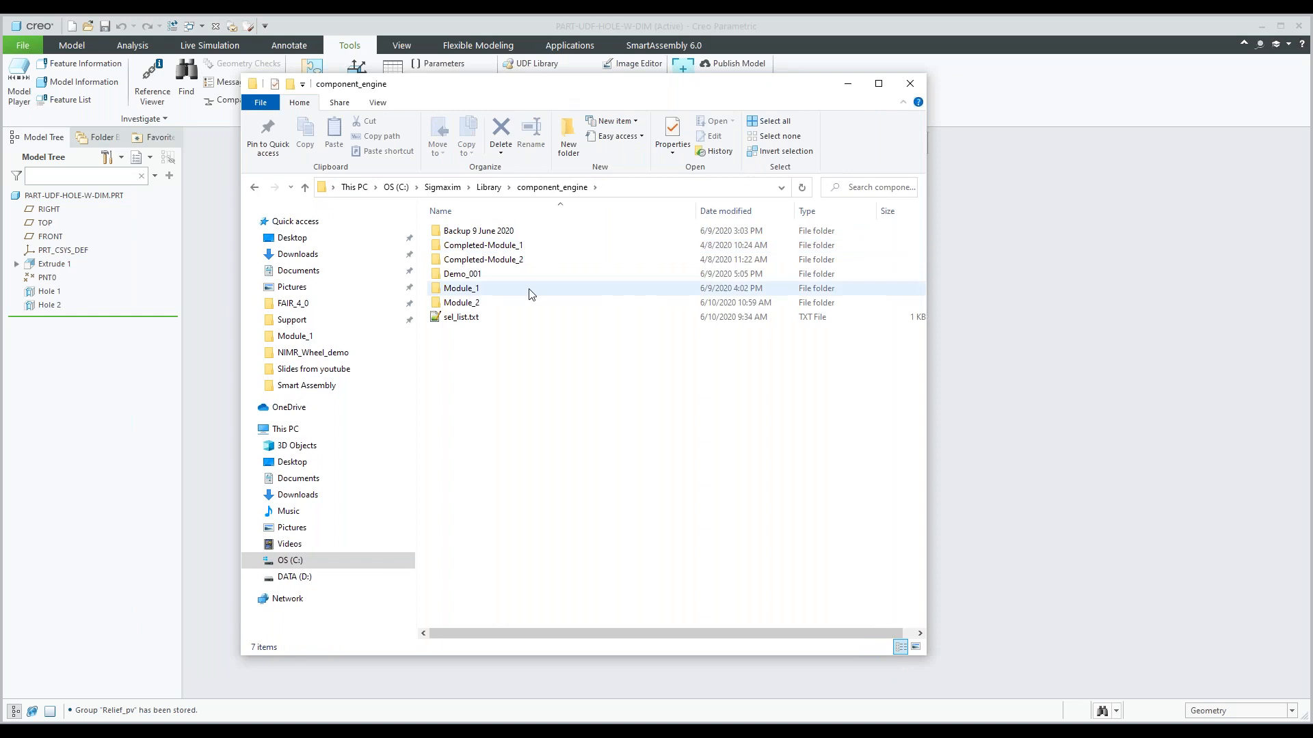
{"action": "double_click", "coordinate": [476, 293]}
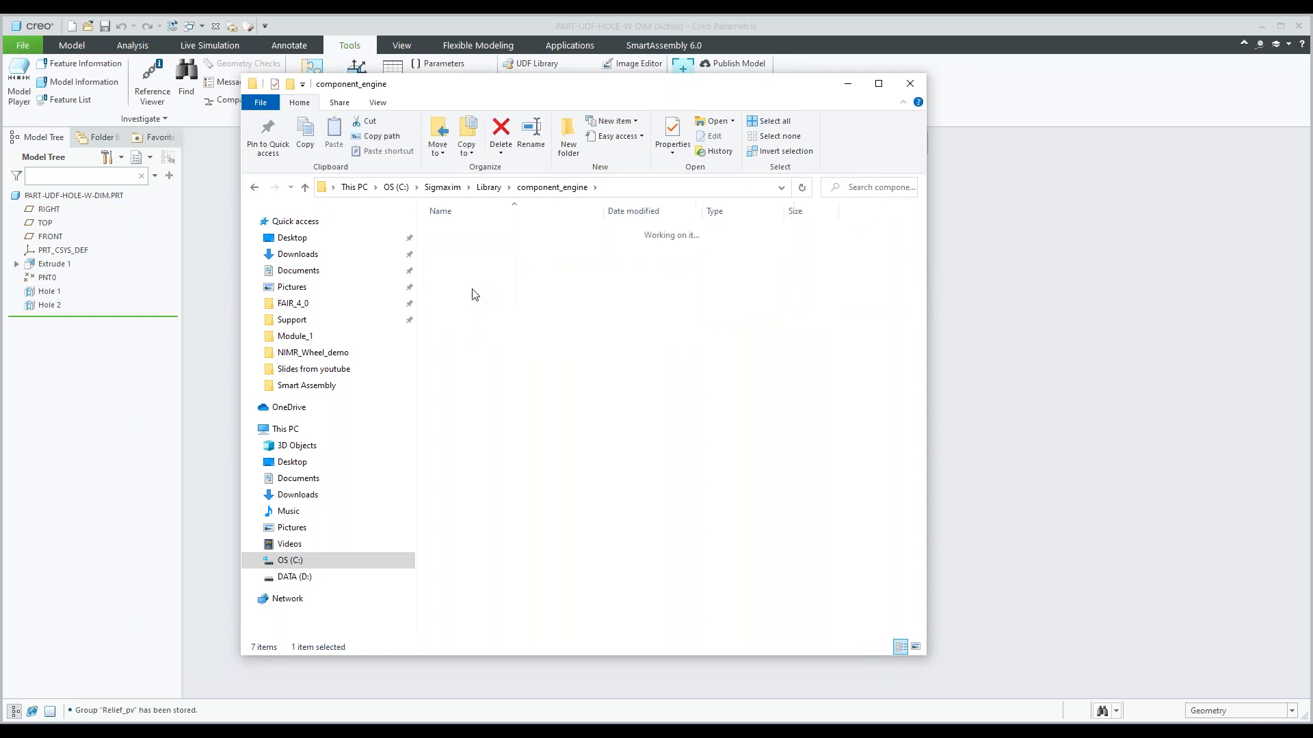
{"action": "left_click", "coordinate": [469, 232]}
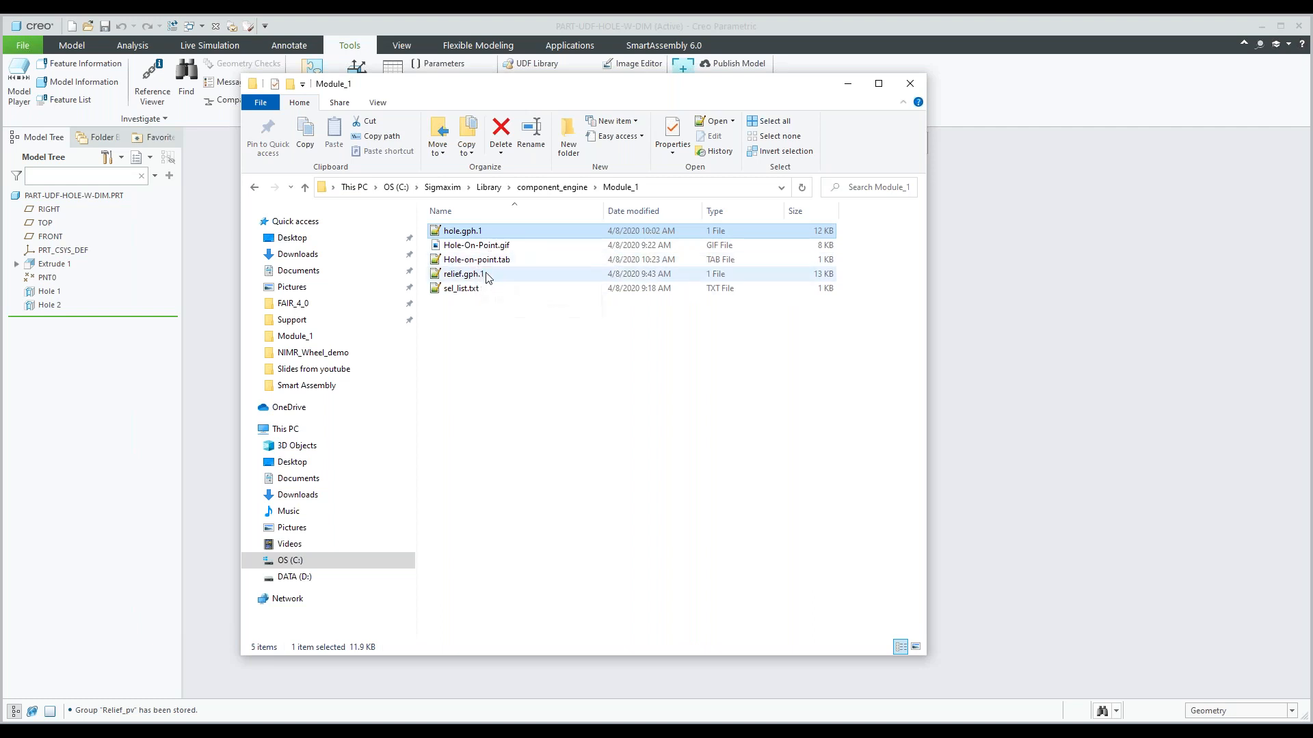
{"action": "left_click", "coordinate": [485, 261]}
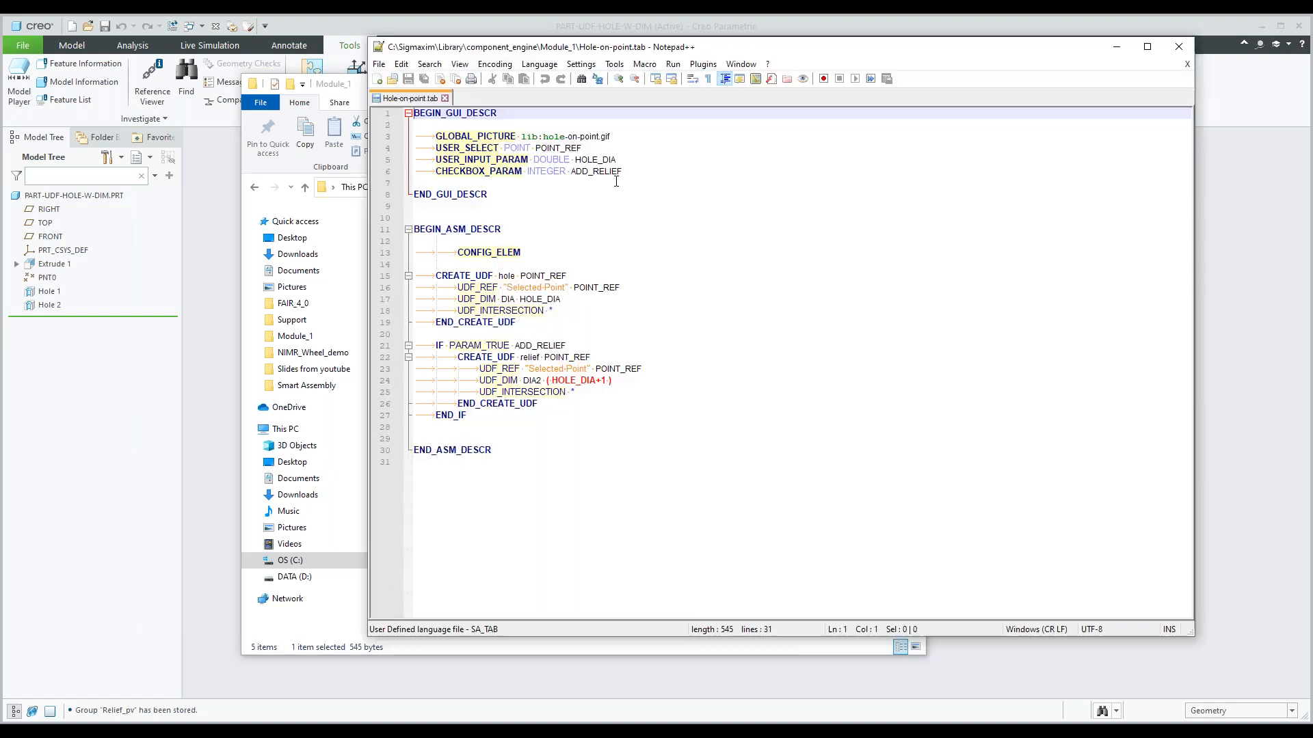
Examine the point selection, HOLE_DIA input and ADD_RELIEF checkbox lines in the script's GUI description.
{"action": "left_click", "coordinate": [622, 173]}
{"action": "left_click_drag", "start_coordinate": [622, 172], "coordinate": [441, 154]}
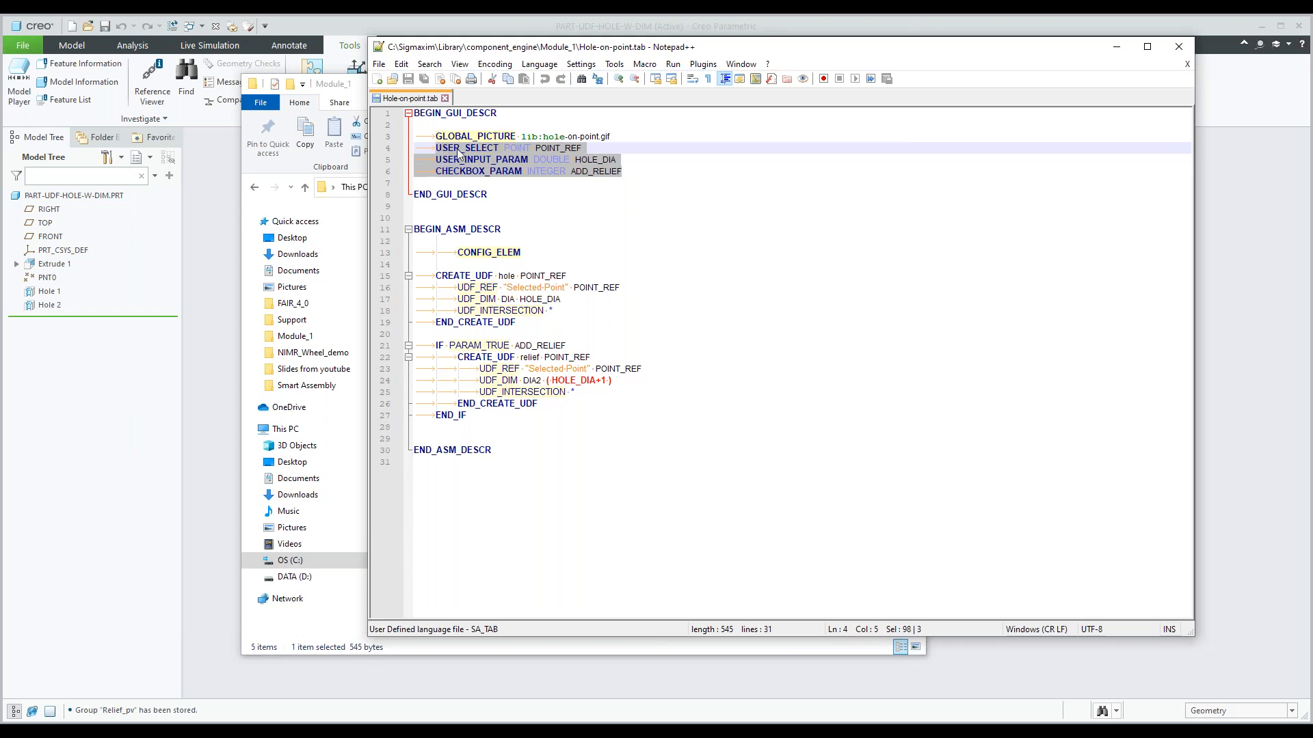
{"action": "left_click", "coordinate": [616, 160]}
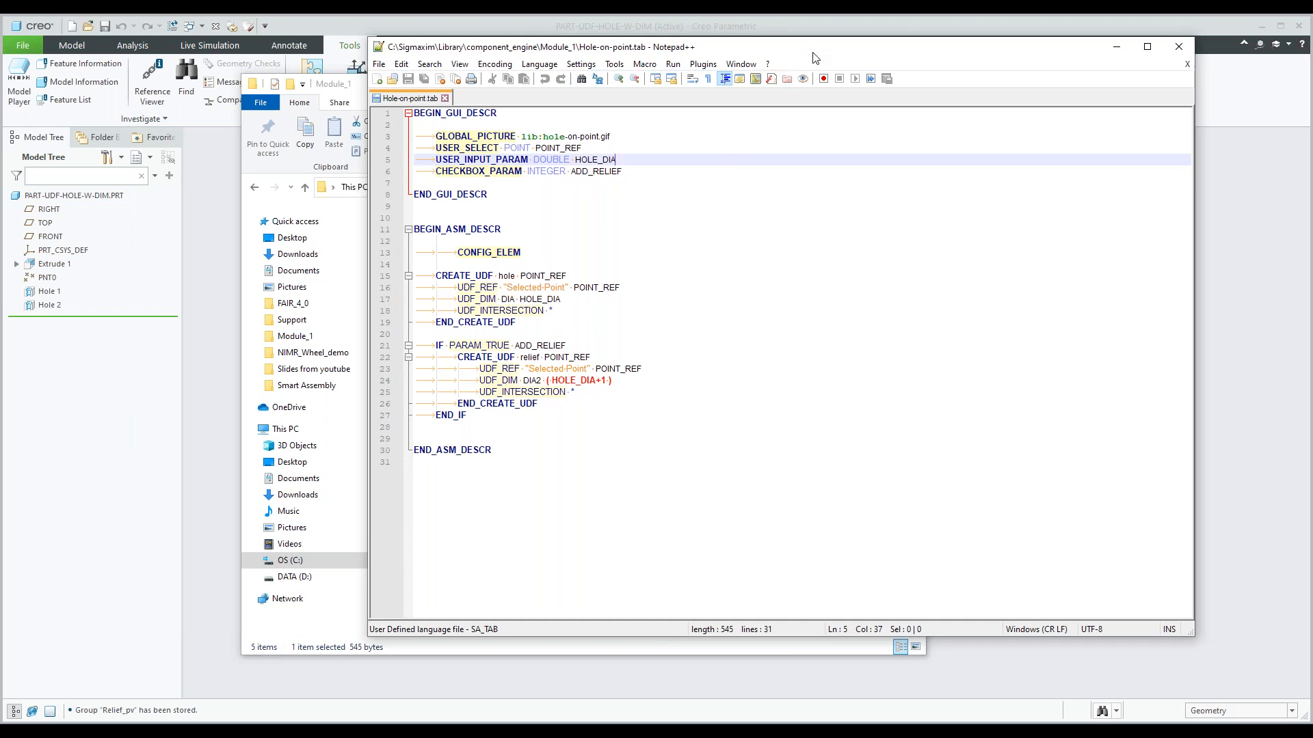
{"action": "left_click_drag", "start_coordinate": [814, 52], "coordinate": [1054, 85]}
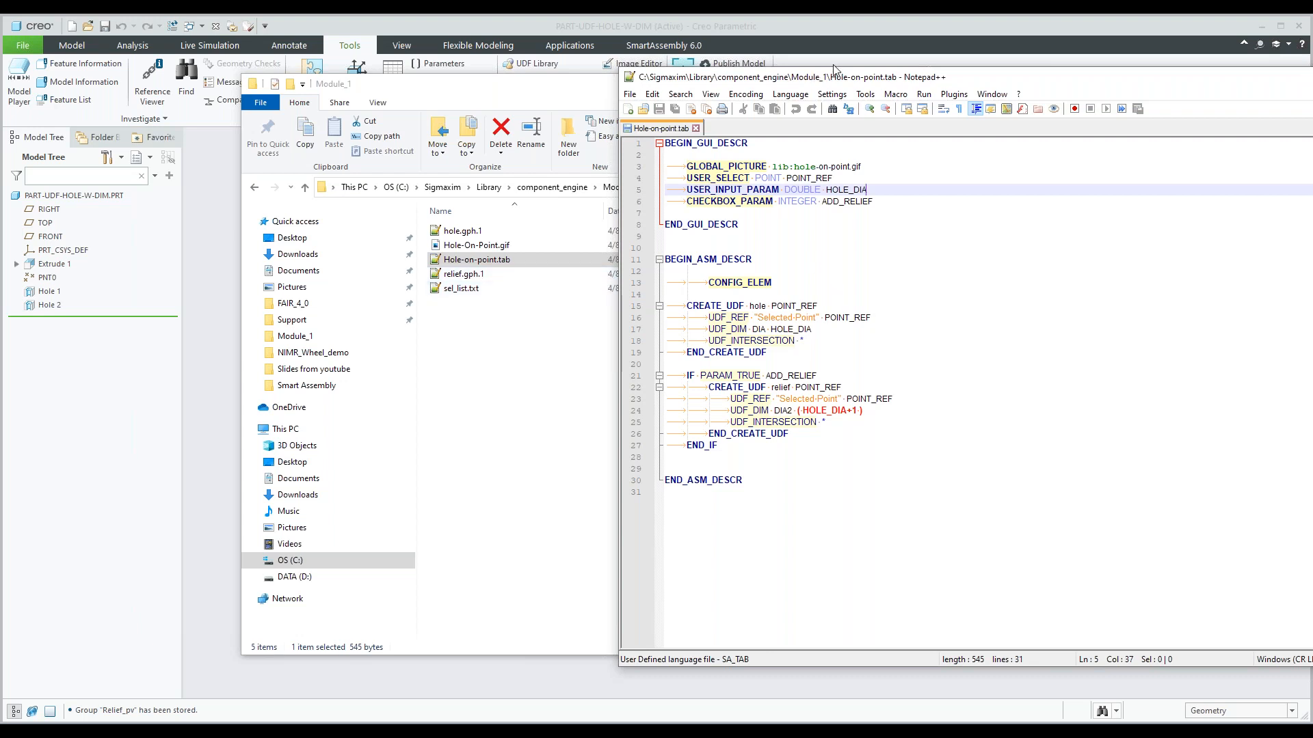
Review the CREATE_UDF hole block, checking its UDF name, "Selected Point" reference and DIA dimension assignment.
{"action": "left_click_drag", "start_coordinate": [986, 79], "coordinate": [954, 84]}
{"action": "left_click", "coordinate": [646, 301]}
{"action": "left_click_drag", "start_coordinate": [646, 308], "coordinate": [812, 356]}
{"action": "left_click", "coordinate": [811, 356]}
{"action": "left_click_drag", "start_coordinate": [713, 321], "coordinate": [778, 321]}
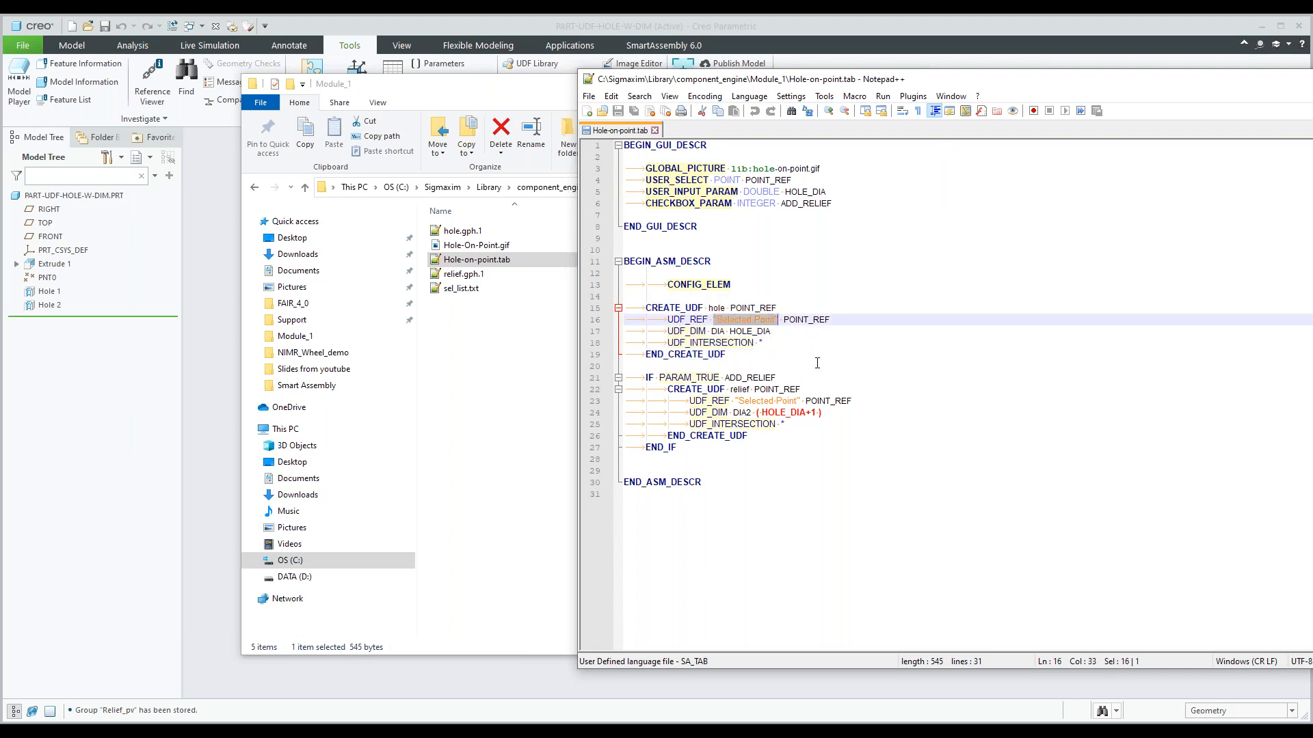
{"action": "left_click", "coordinate": [817, 362]}
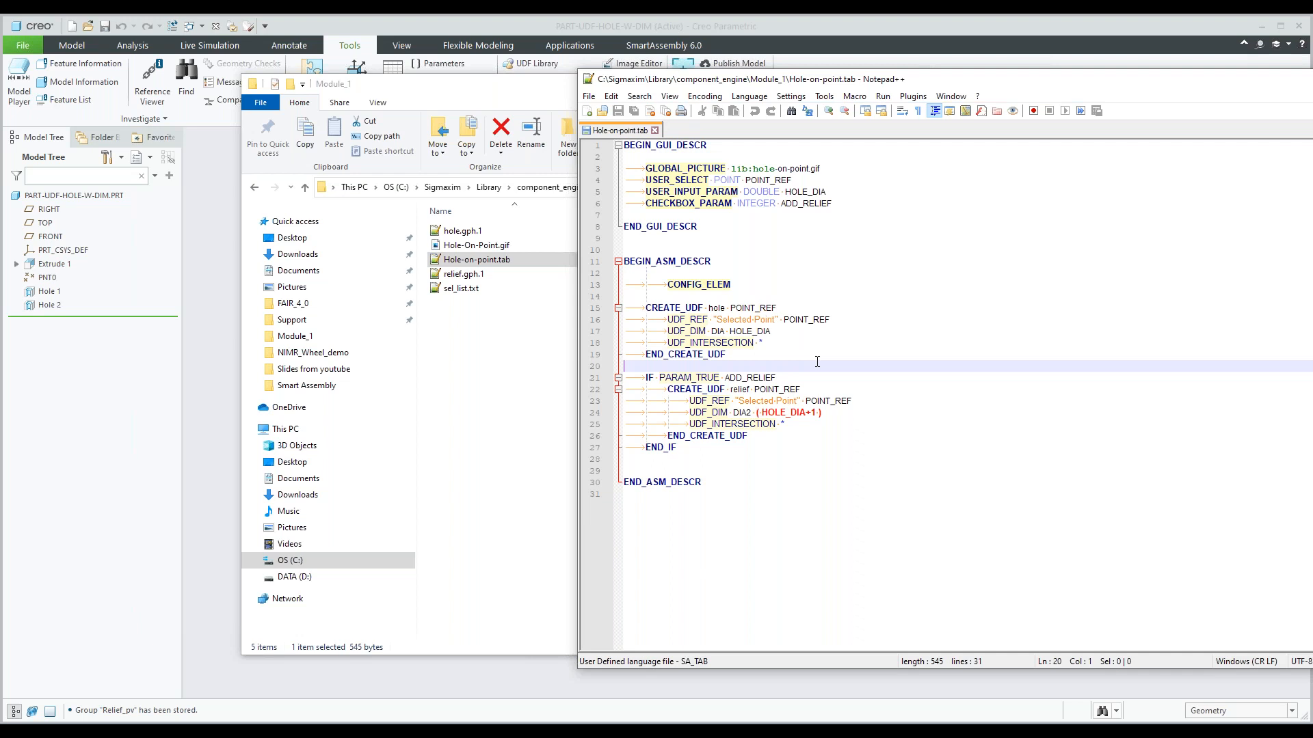
{"action": "double_click", "coordinate": [715, 333]}
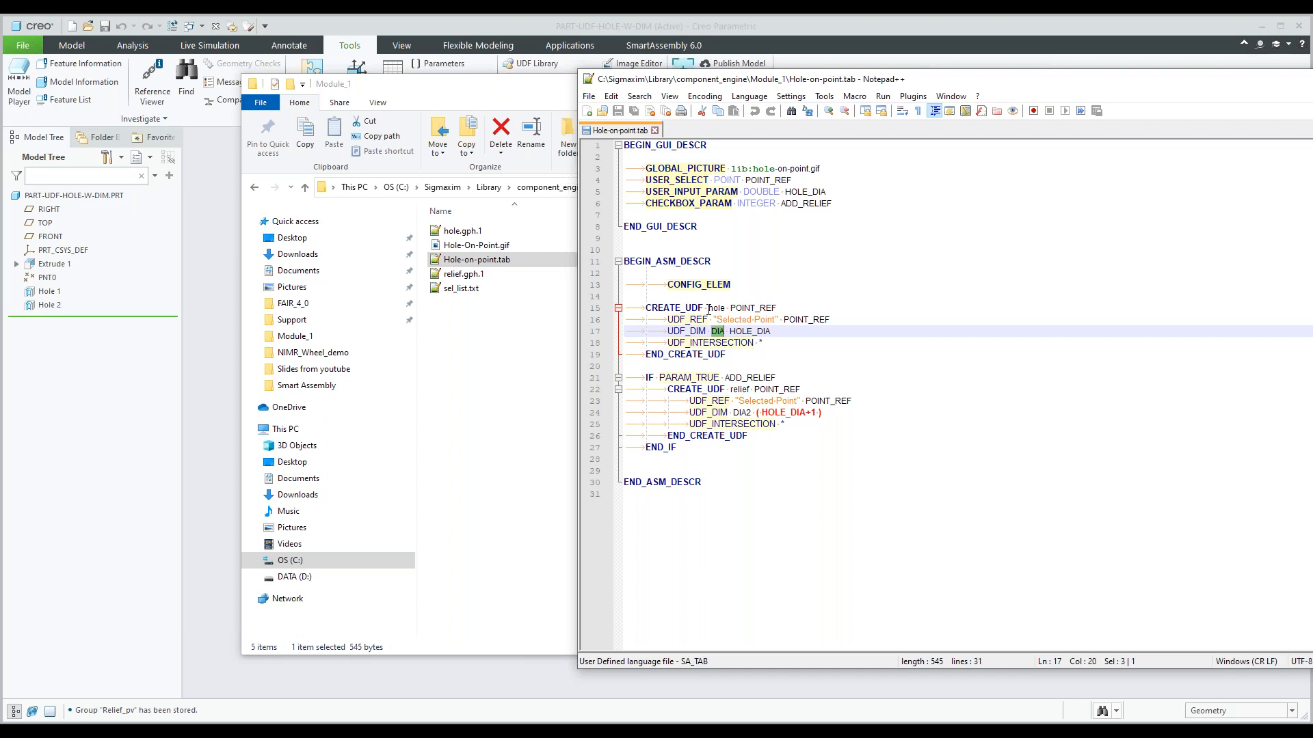
{"action": "left_click_drag", "start_coordinate": [709, 309], "coordinate": [727, 307]}
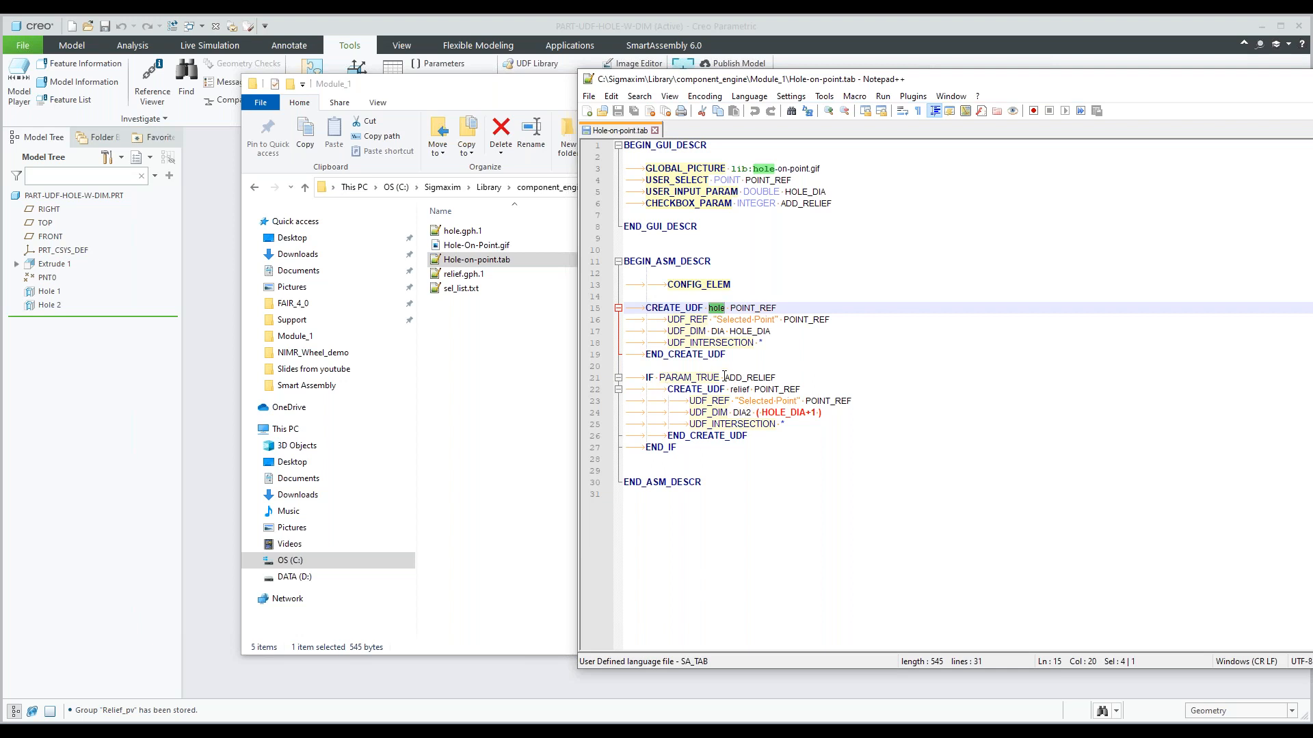
Review the ADD_RELIEF condition that controls the relief UDF, and minimize the script editor.
{"action": "left_click_drag", "start_coordinate": [724, 377], "coordinate": [776, 378]}
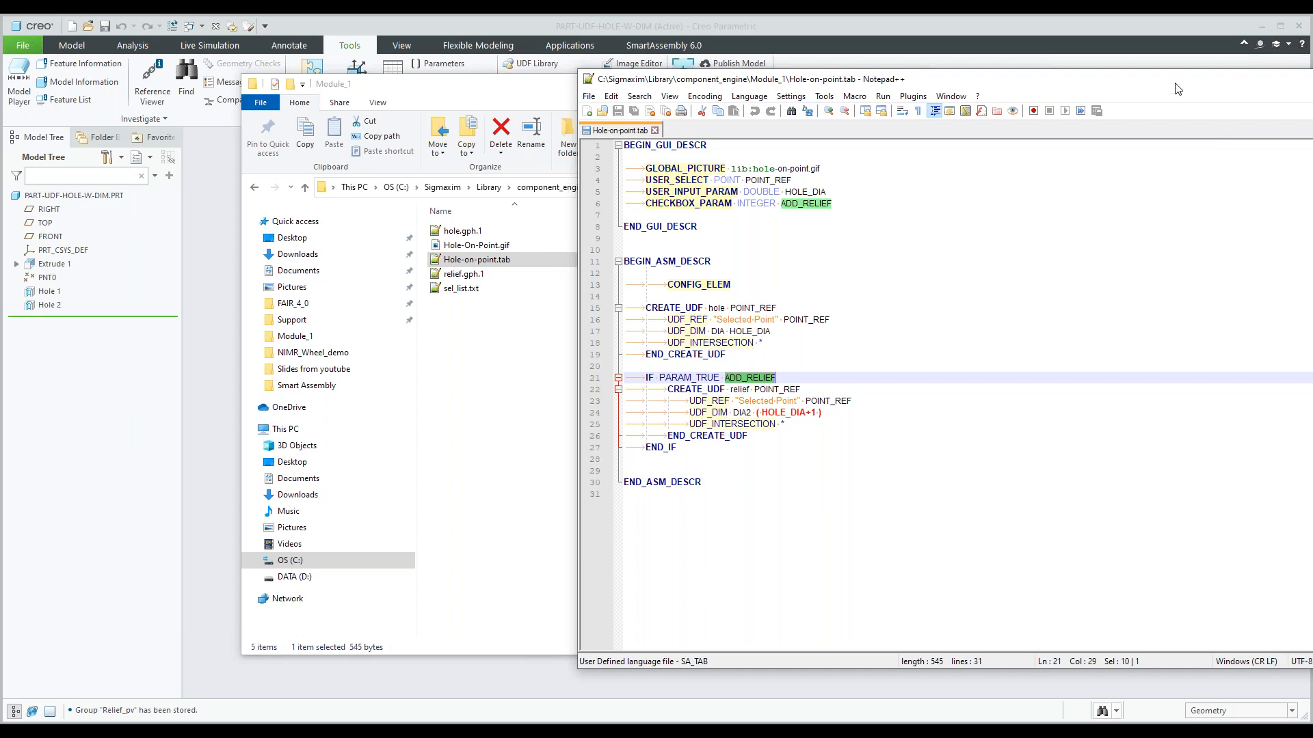
{"action": "left_click_drag", "start_coordinate": [1175, 89], "coordinate": [999, 97]}
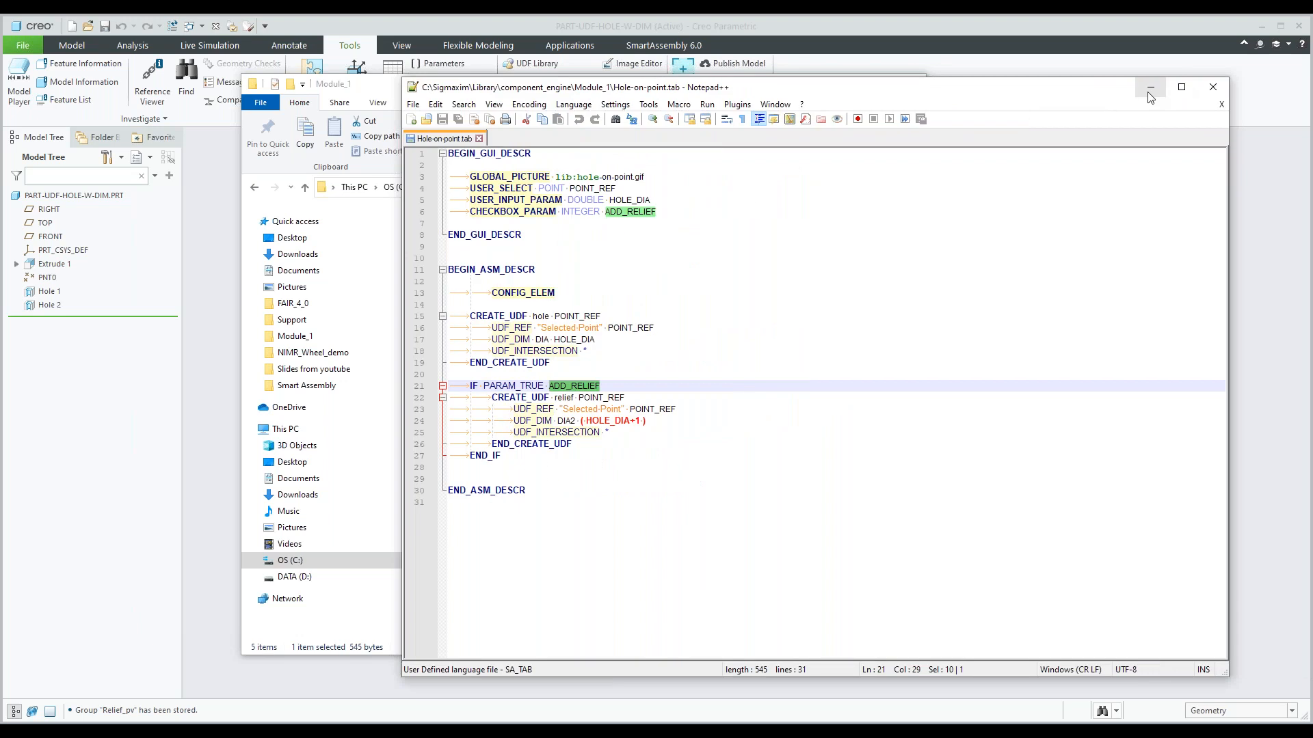
{"action": "left_click", "coordinate": [1149, 96]}
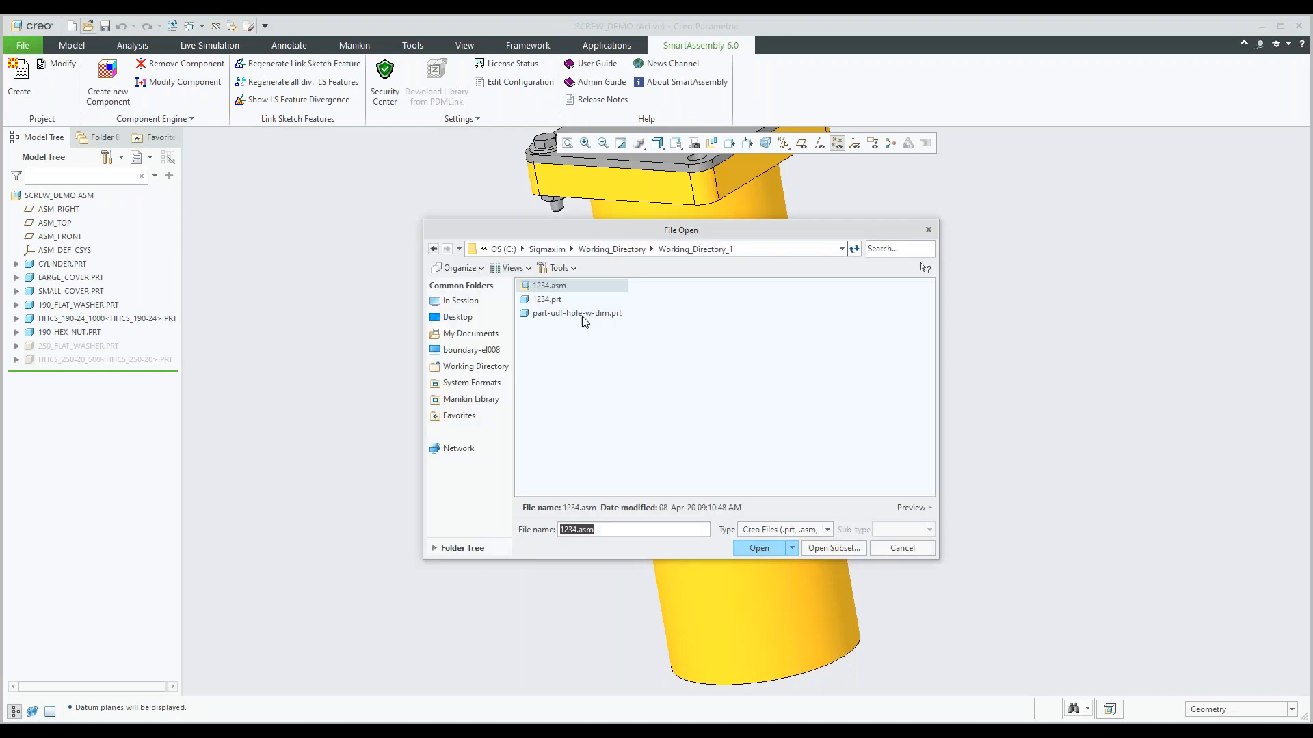
In Creo, open 1234.asm from Working_Directory_1 and start a new SmartAssembly Hole-on-point component from Module_1.
{"action": "left_click", "coordinate": [549, 286]}
{"action": "left_click", "coordinate": [759, 548]}
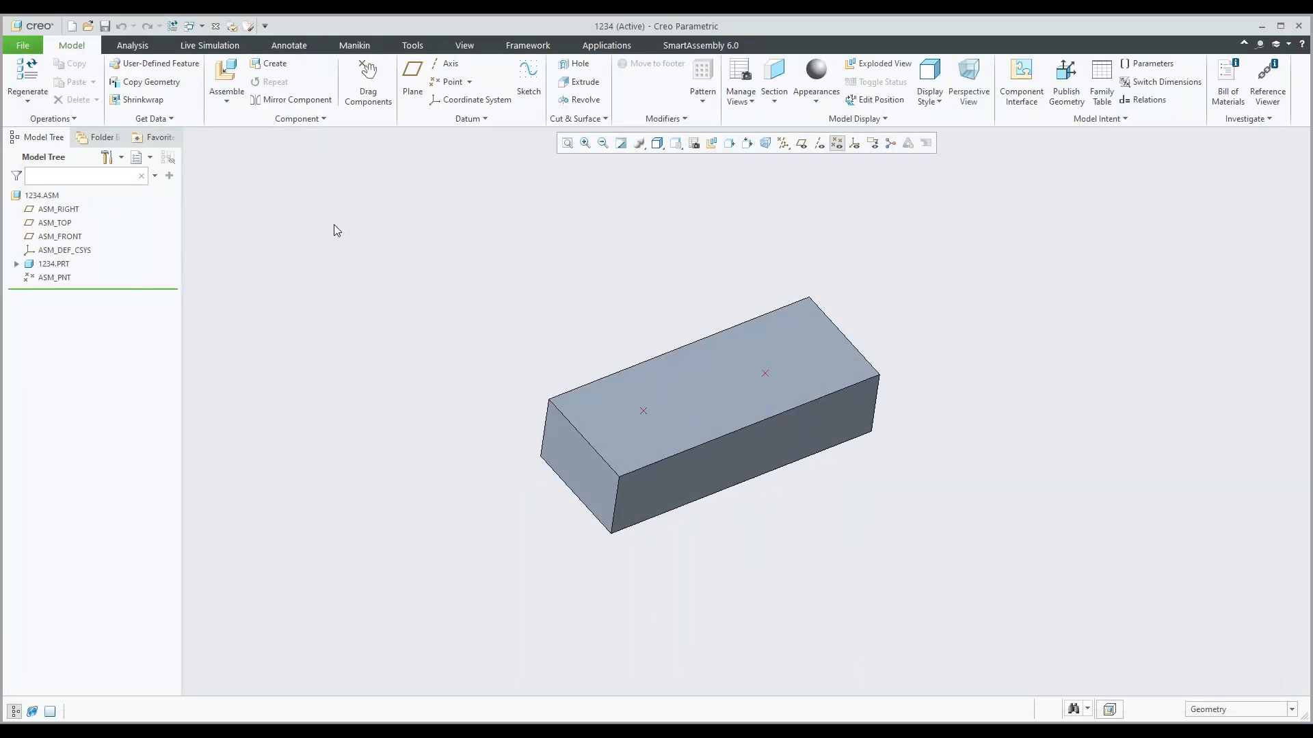
{"action": "left_click", "coordinate": [675, 45]}
{"action": "left_click", "coordinate": [110, 83]}
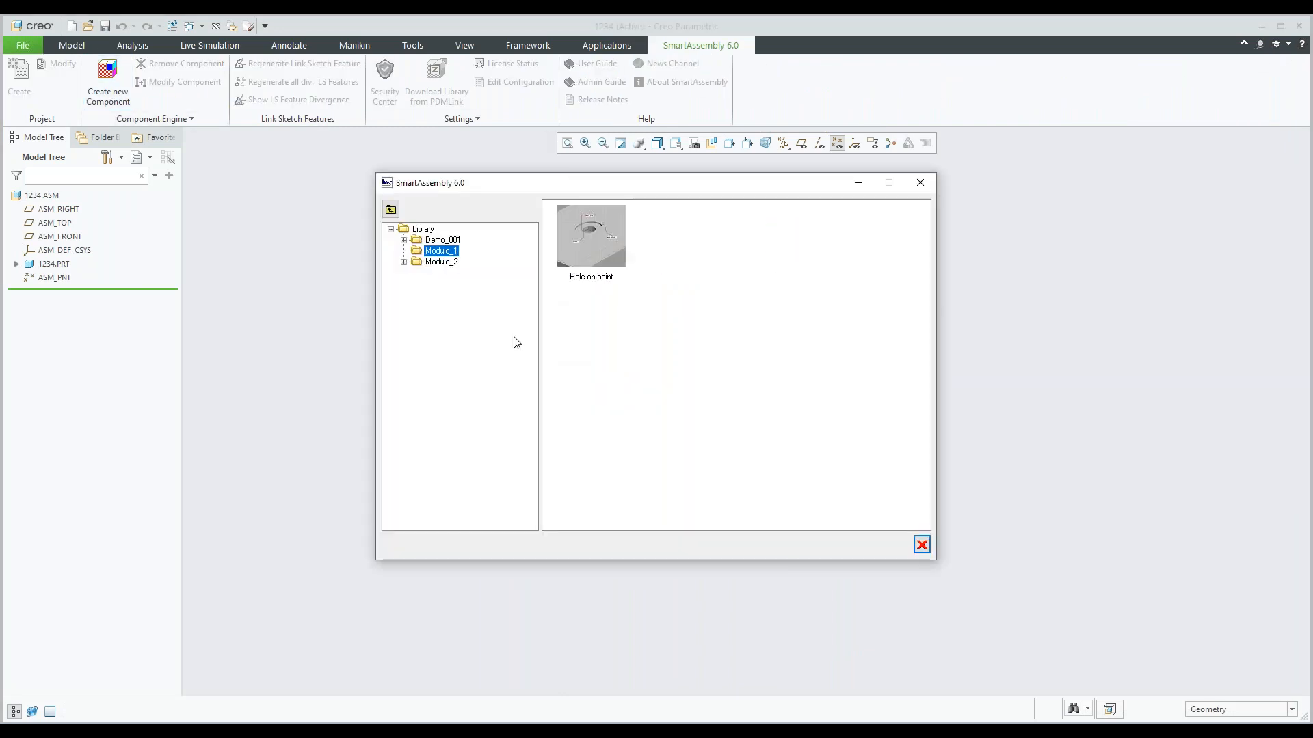
{"action": "double_click", "coordinate": [592, 257]}
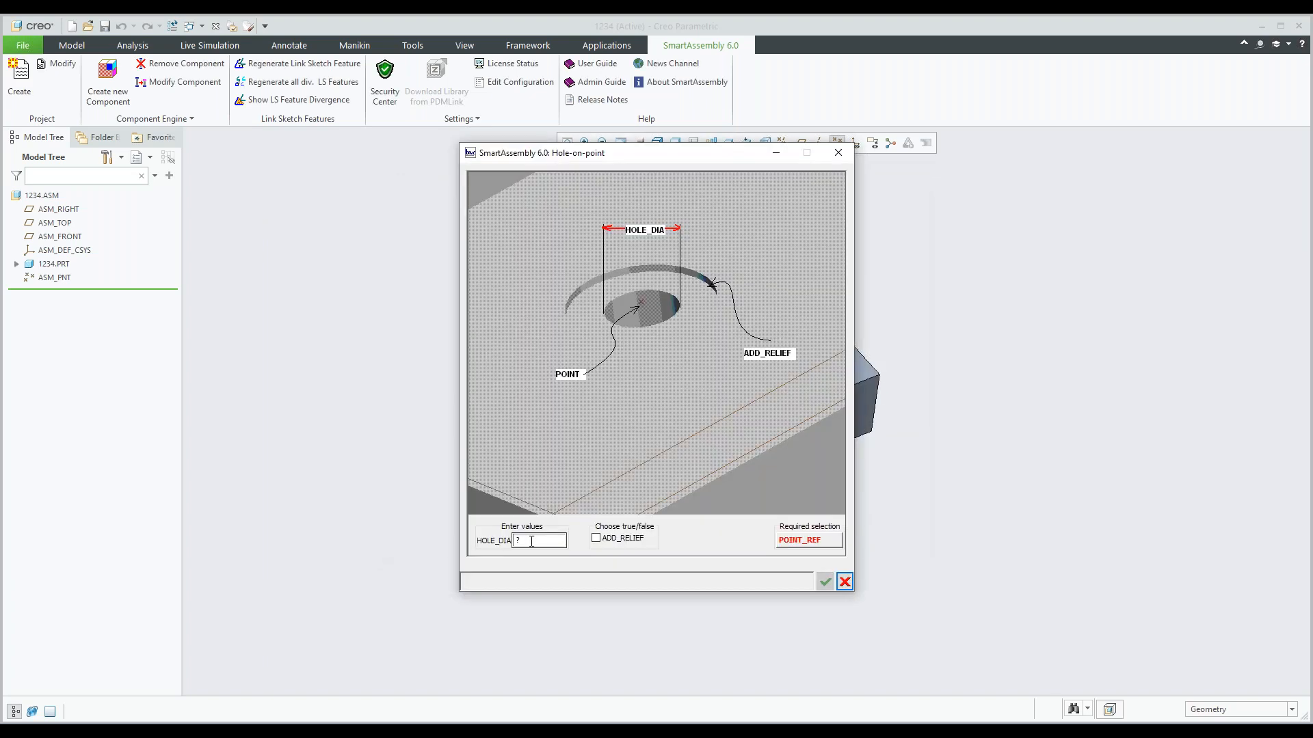
Create the hole with HOLE_DIA 1.25 and no relief, using the block's left datum point as POINT_REF.
{"action": "double_click", "coordinate": [521, 541]}
{"action": "type", "text": "1.25"}
{"action": "left_click", "coordinate": [811, 541]}
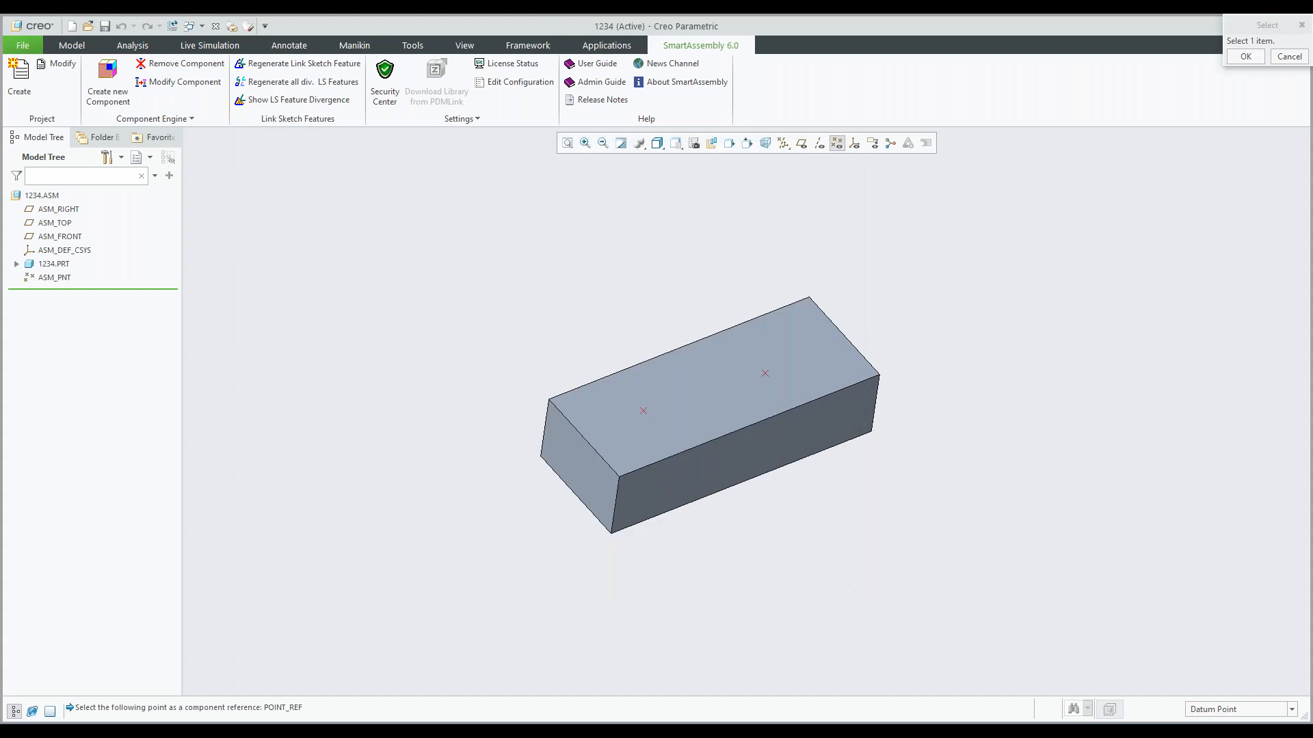
{"action": "left_click", "coordinate": [821, 581]}
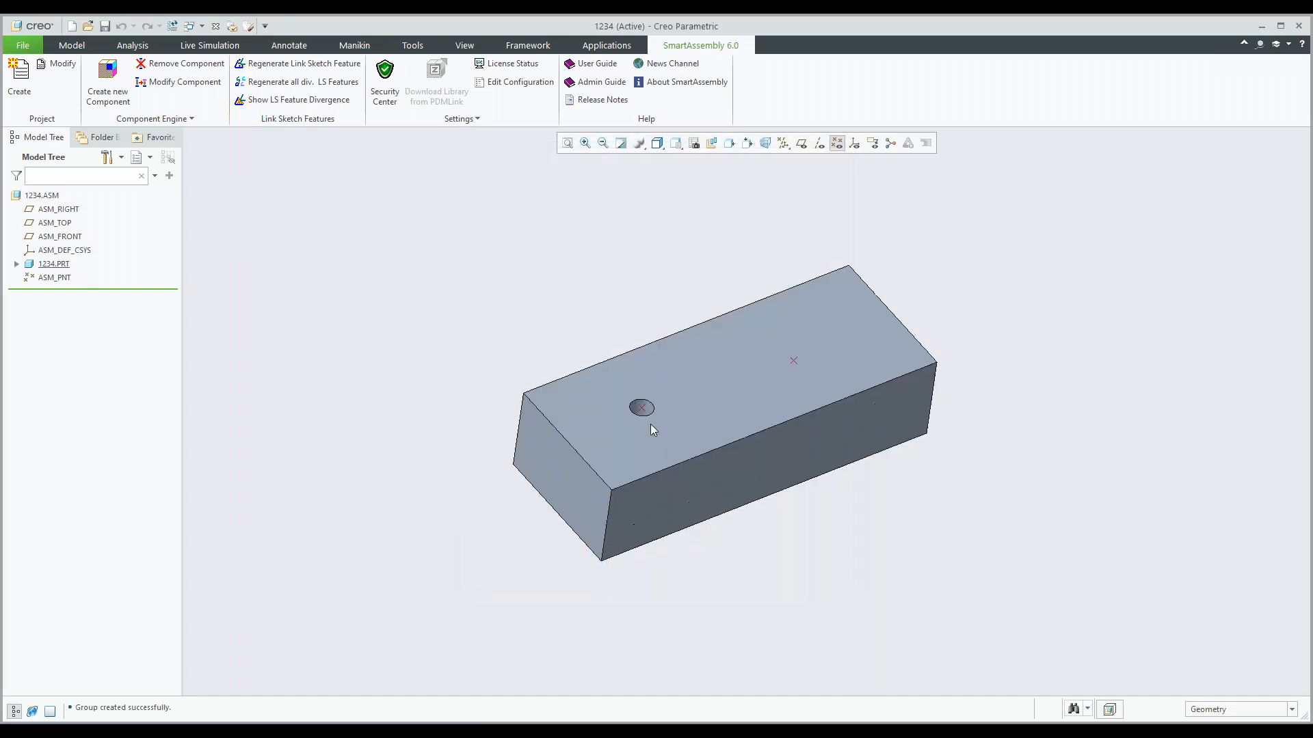
{"action": "scroll", "coordinate": [647, 431], "scroll_direction": "up", "scroll_amount": 4}
{"action": "mouse_move", "coordinate": [647, 435]}
{"action": "middle_mouse_down"}
{"action": "mouse_move", "coordinate": [639, 484]}
{"action": "mouse_move", "coordinate": [638, 429]}
{"action": "middle_mouse_up"}
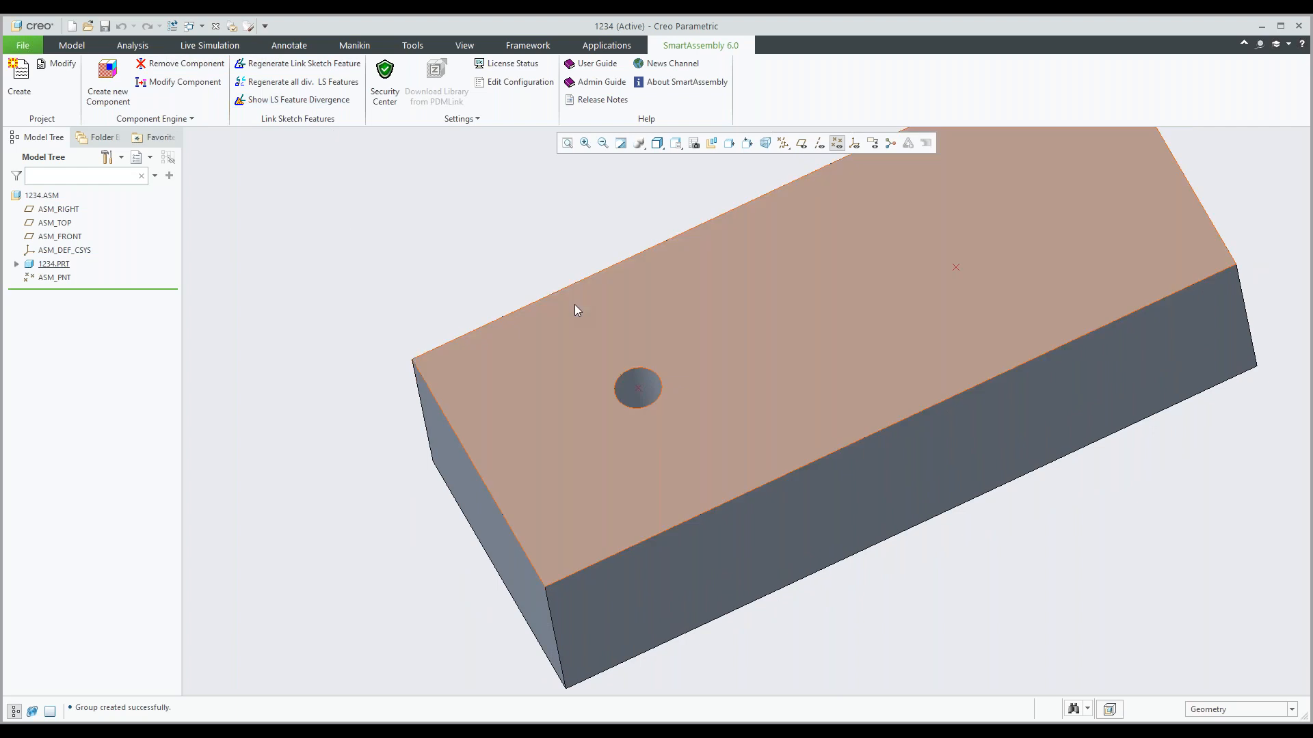
{"action": "middle_click_drag", "start_coordinate": [574, 303], "coordinate": [513, 362], "text": "shift"}
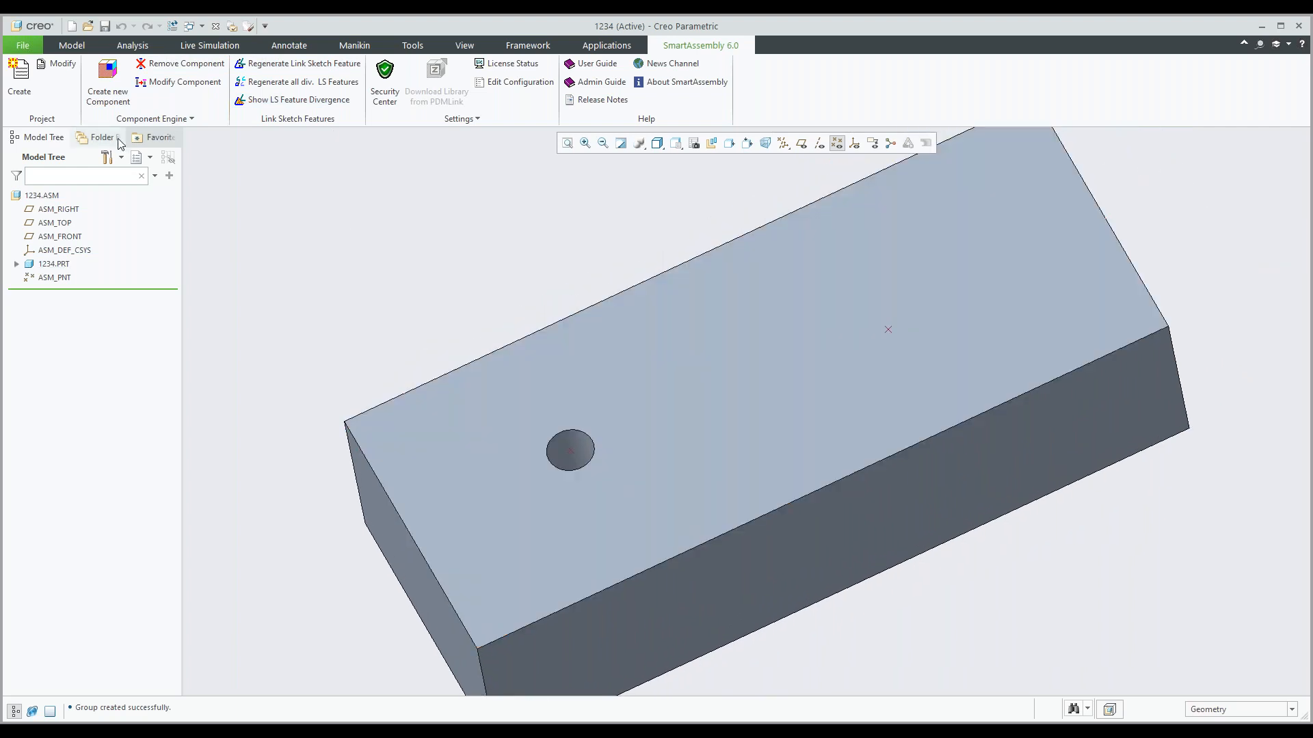
Start another SmartAssembly Hole-on-point component in 1234.asm and set its HOLE_DIA to 1.55.
{"action": "left_click", "coordinate": [109, 82]}
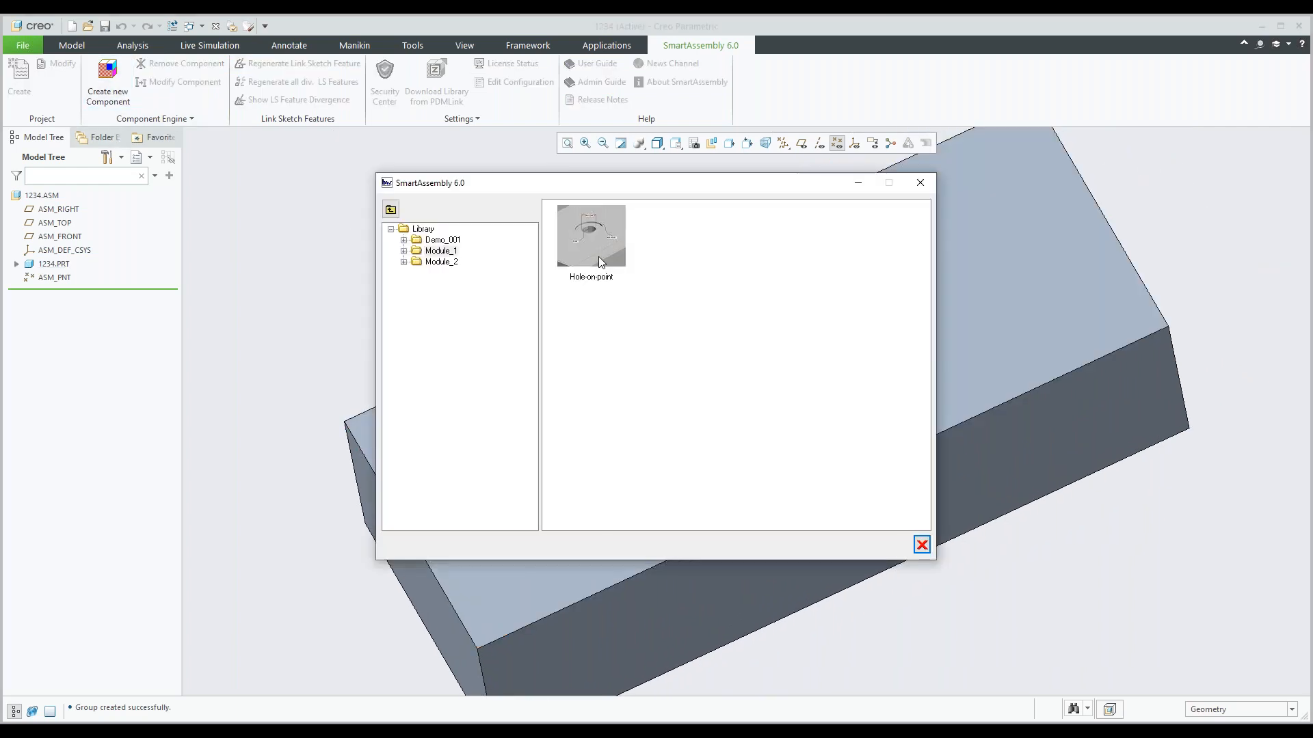
{"action": "left_click", "coordinate": [598, 256]}
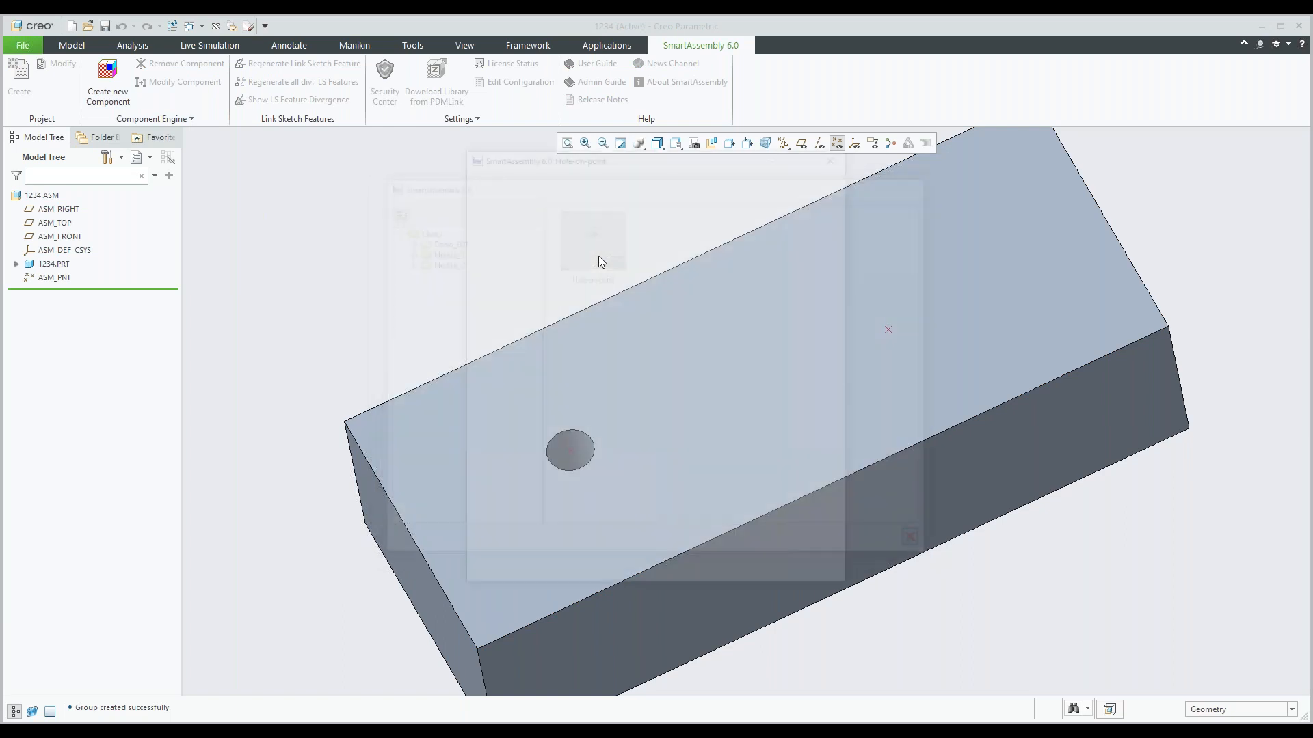
{"action": "type", "text": "155"}
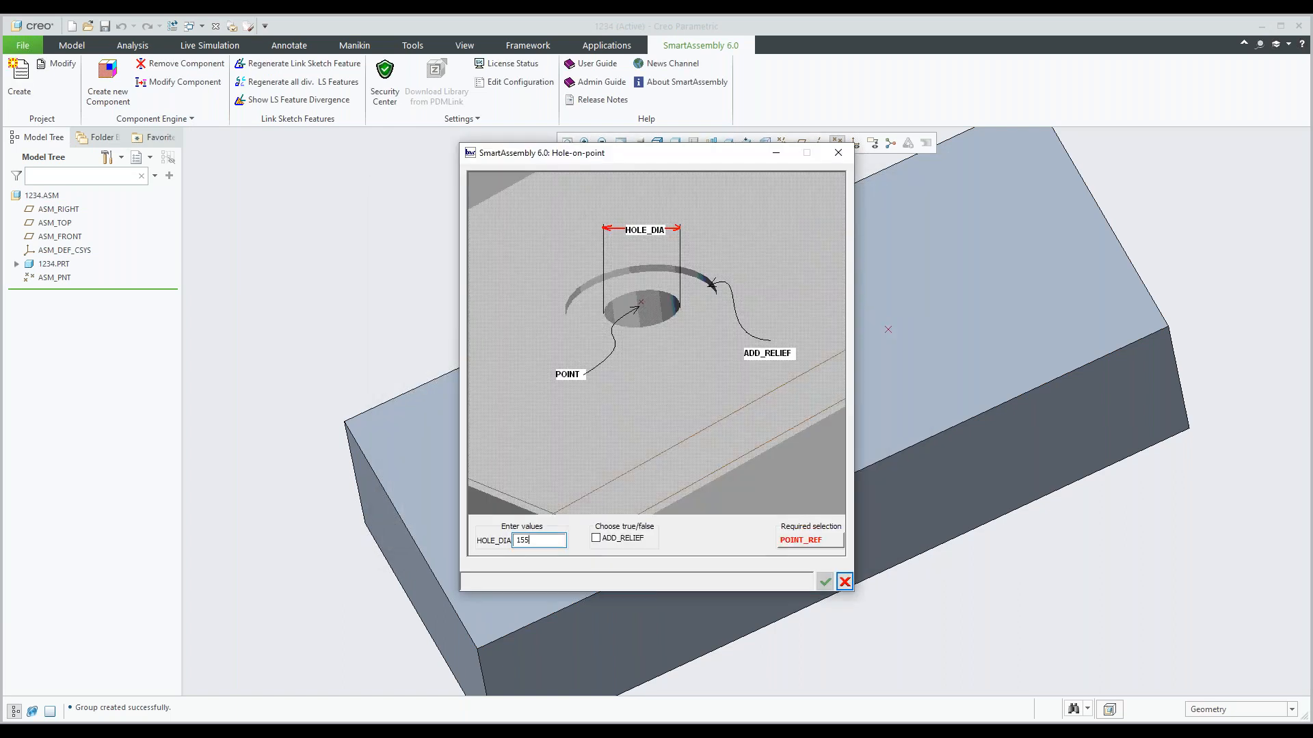
{"action": "key", "text": "BackSpace"}
{"action": "type", "text": ".55"}
Enable ADD_RELIEF, use the block's right datum point as POINT_REF, create the component, and inspect the relieved hole.
{"action": "left_click", "coordinate": [596, 538]}
{"action": "left_click", "coordinate": [805, 543]}
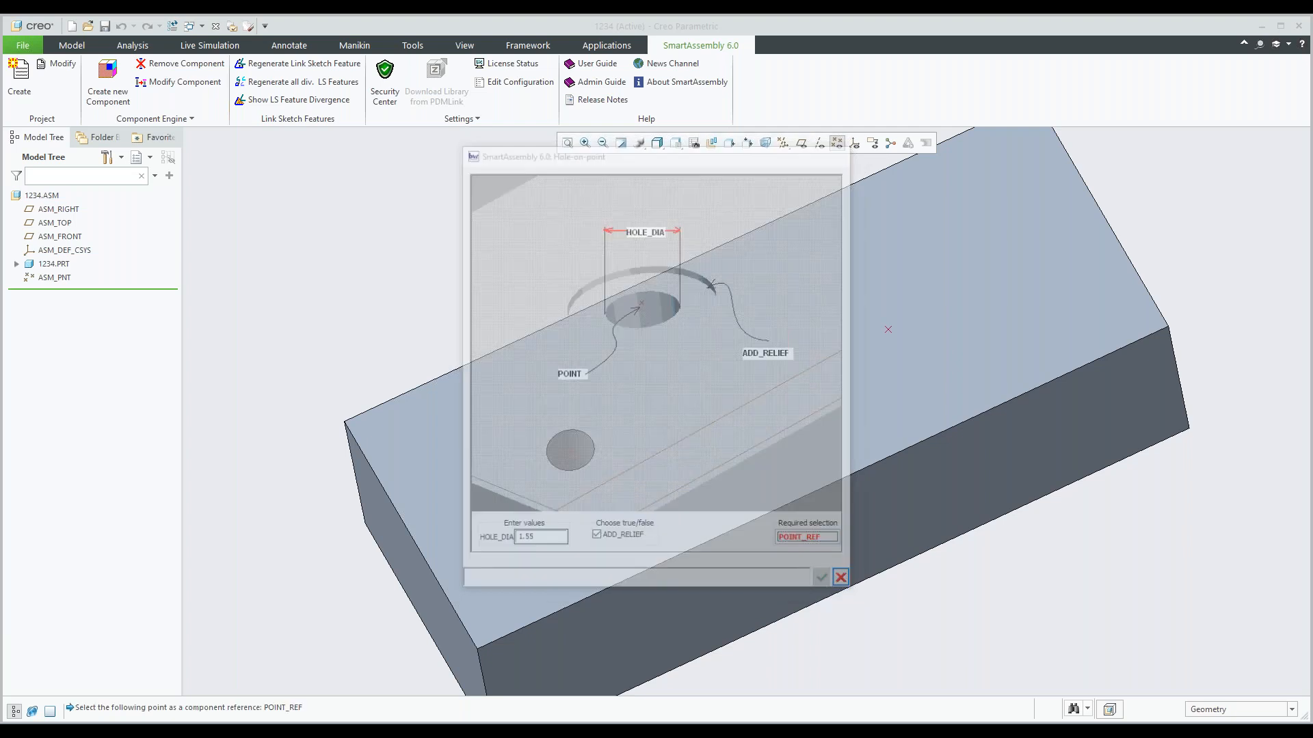
{"action": "left_click", "coordinate": [888, 330]}
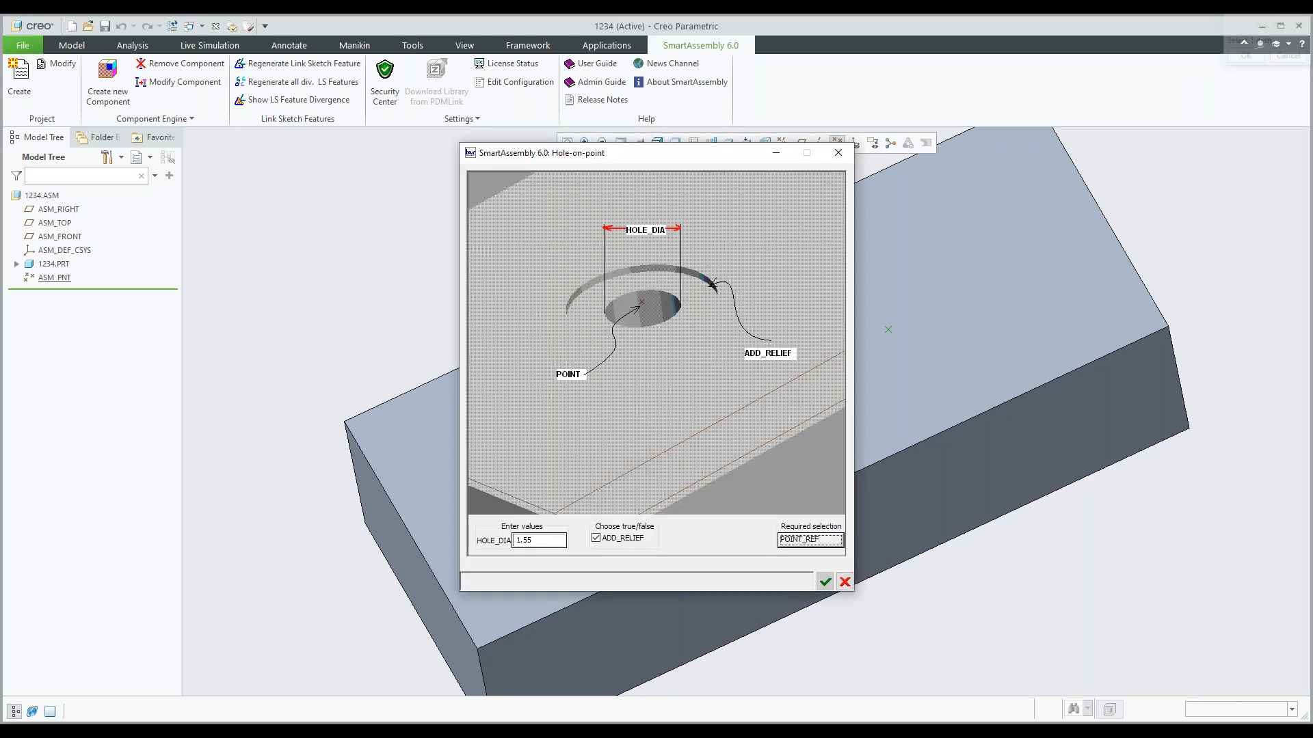
{"action": "left_click", "coordinate": [827, 587]}
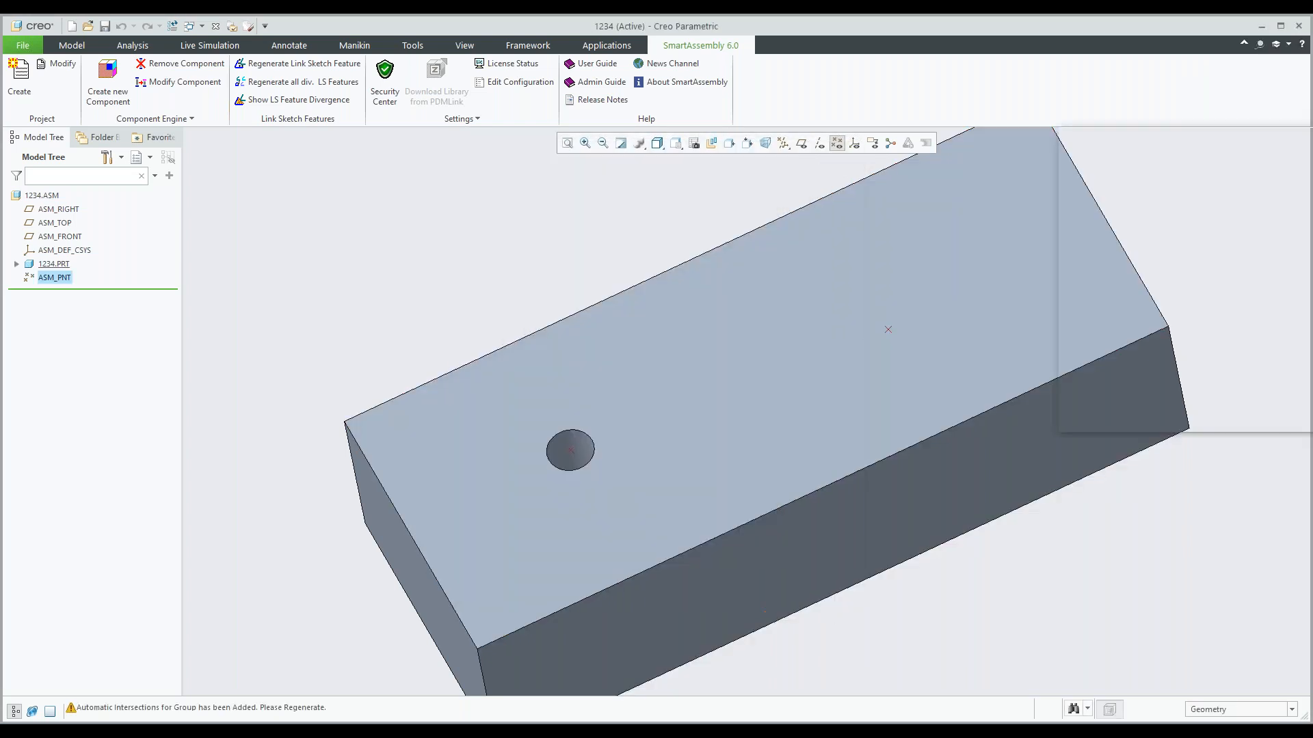
{"action": "middle_click_drag", "start_coordinate": [961, 448], "coordinate": [768, 540], "text": "shift"}
{"action": "middle_click_drag", "start_coordinate": [774, 452], "coordinate": [776, 377]}
{"action": "scroll", "coordinate": [777, 377], "scroll_direction": "up", "scroll_amount": 2}
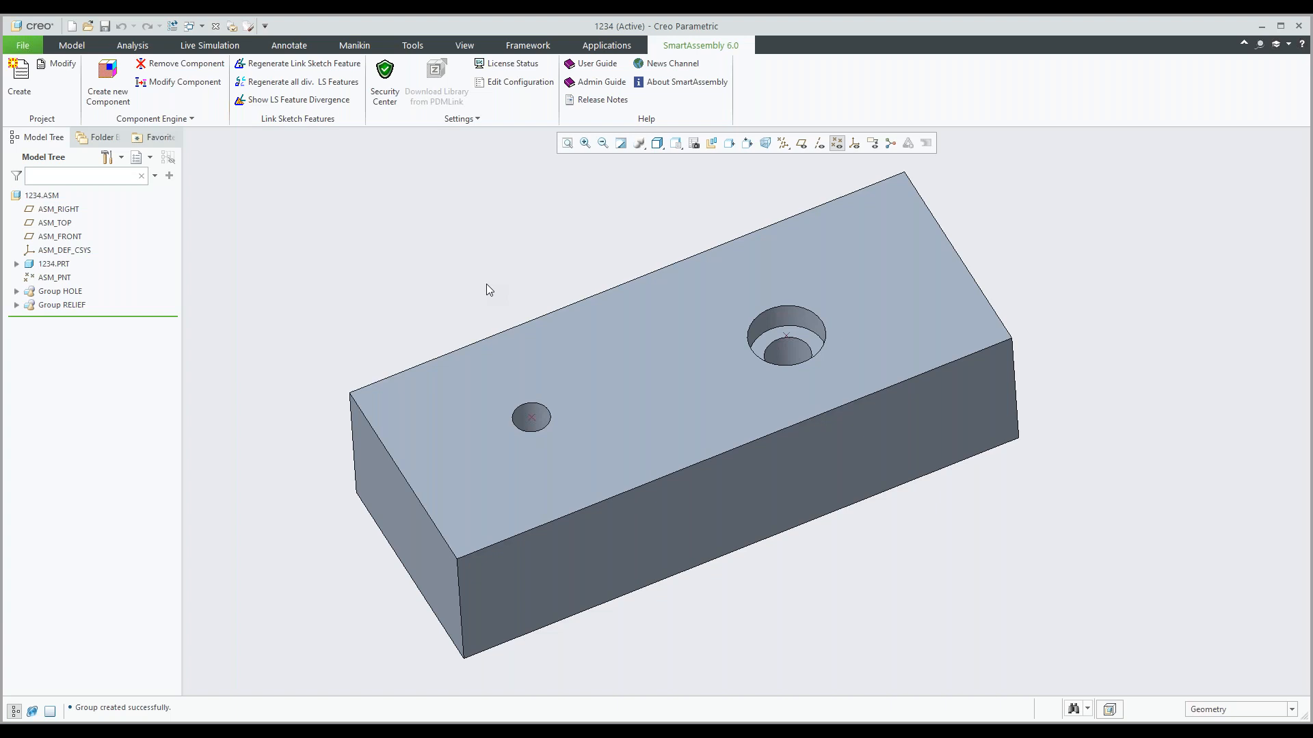
{"action": "middle_click_drag", "start_coordinate": [549, 363], "coordinate": [541, 348]}
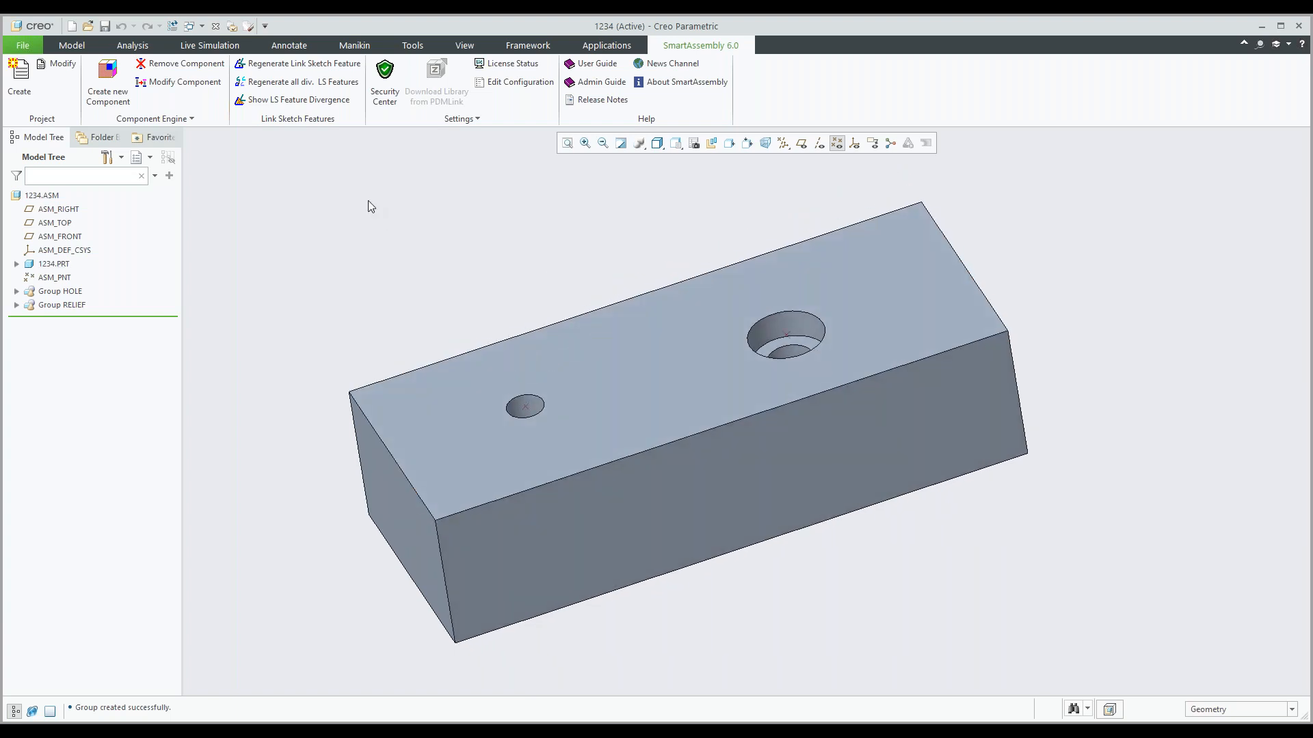
Make Working_Directory_2 the working directory, open 12345.asm from it, and view the plate with its datum points.
{"action": "left_click", "coordinate": [203, 26]}
{"action": "left_click", "coordinate": [328, 239]}
{"action": "mouse_move", "coordinate": [441, 239]}
{"action": "middle_mouse_down"}
{"action": "mouse_move", "coordinate": [412, 244]}
{"action": "mouse_move", "coordinate": [510, 305]}
{"action": "middle_mouse_up"}
{"action": "left_click", "coordinate": [183, 82]}
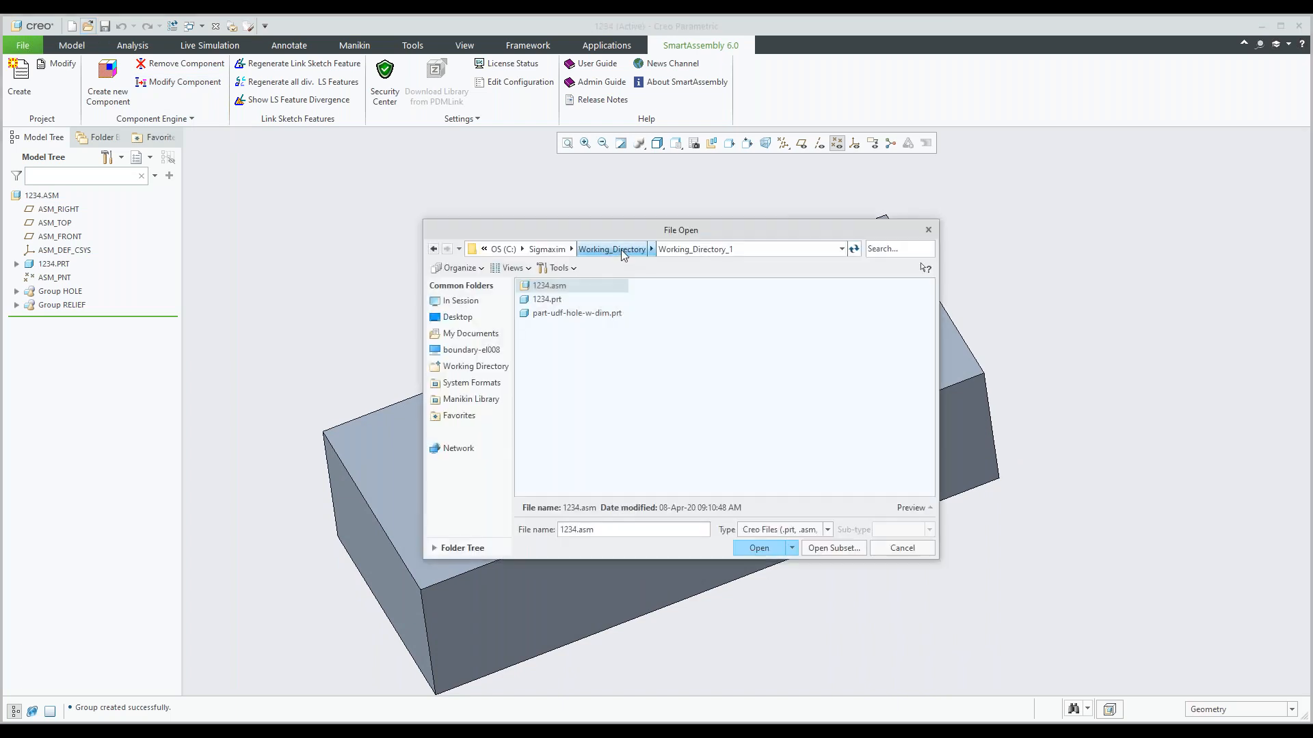
{"action": "right_click", "coordinate": [585, 327]}
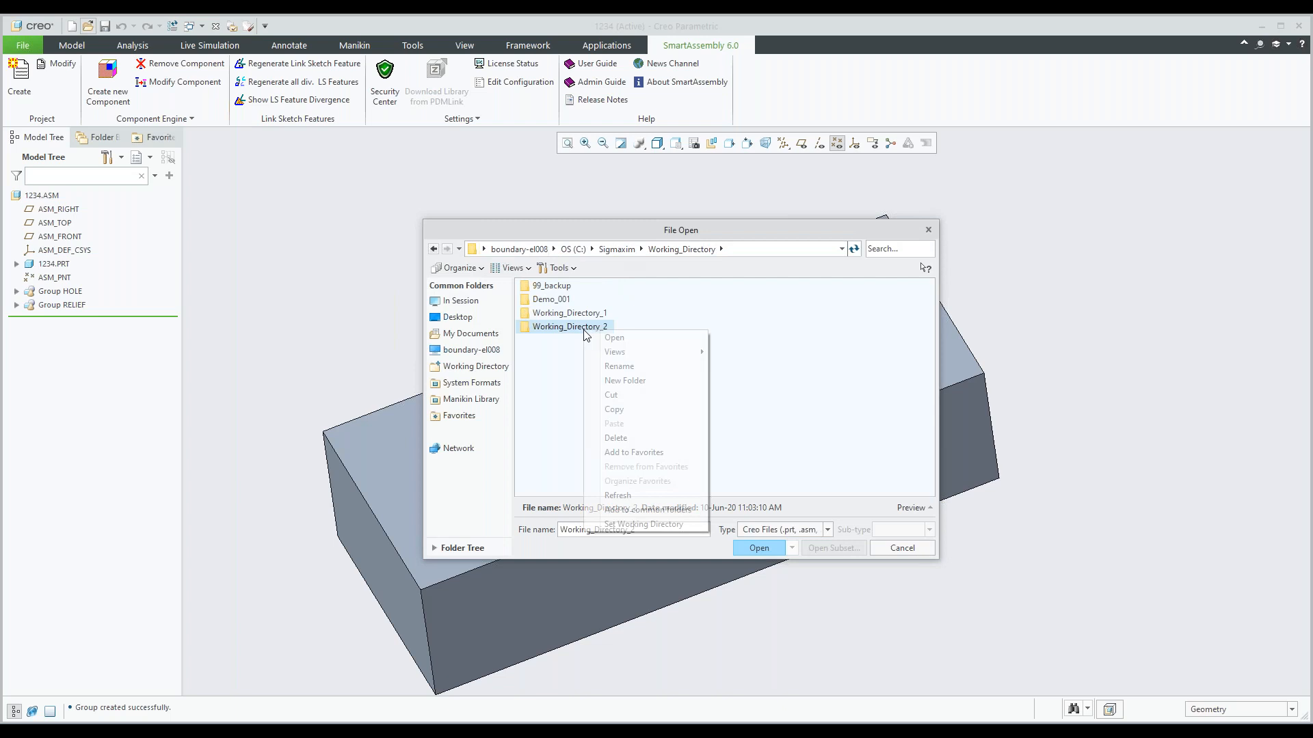
{"action": "left_click", "coordinate": [643, 524]}
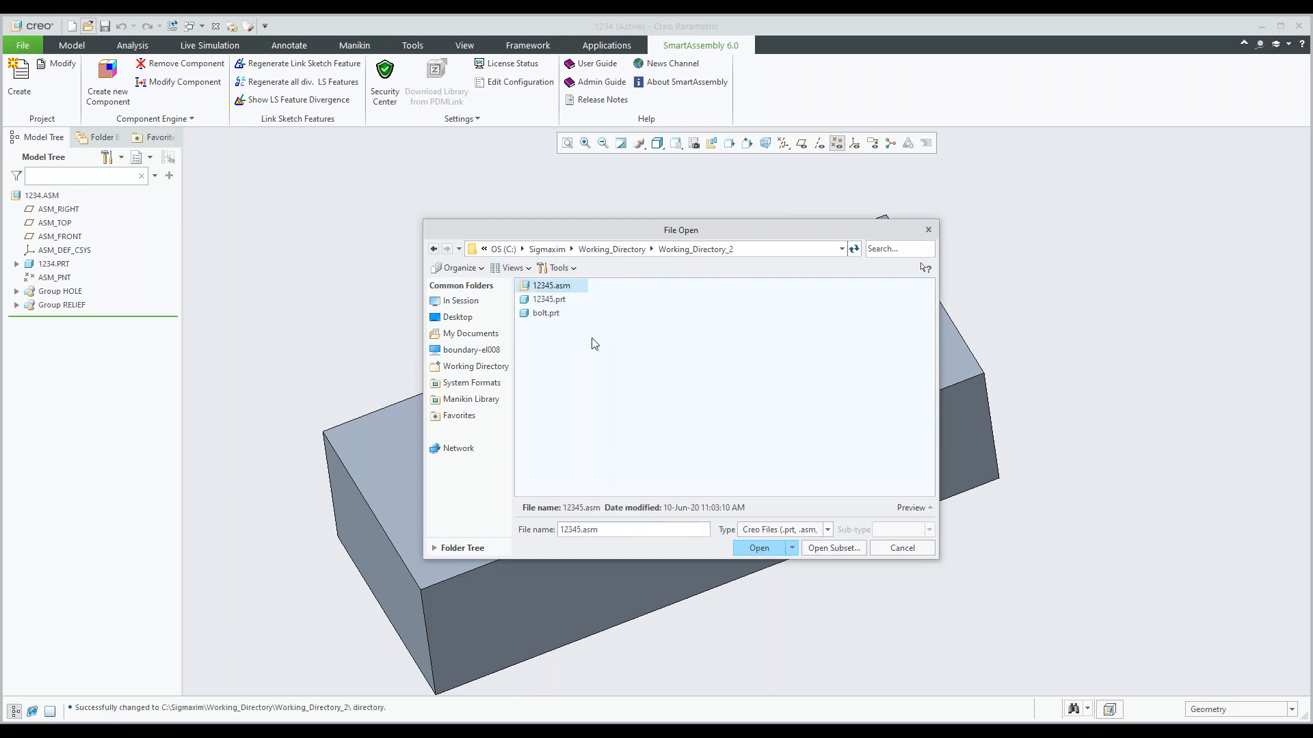
{"action": "double_click", "coordinate": [546, 286]}
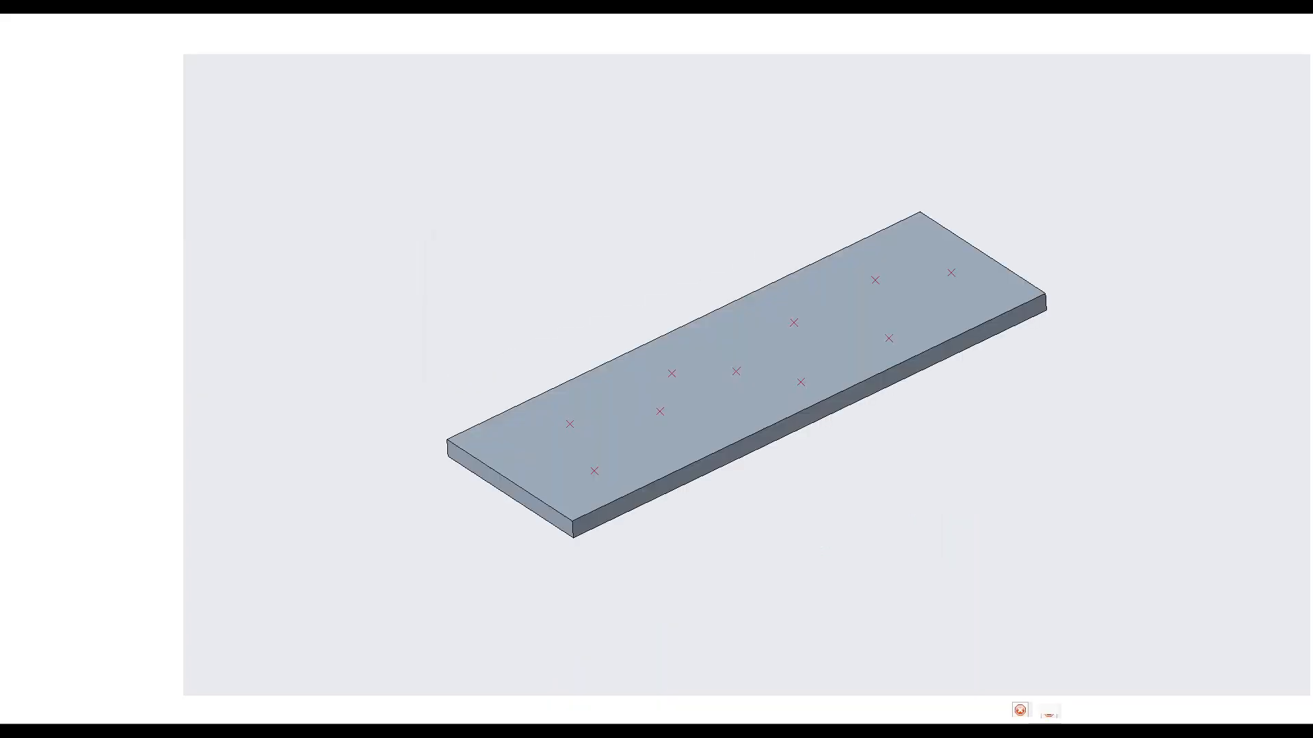
{"action": "middle_click_drag", "start_coordinate": [704, 347], "coordinate": [699, 354]}
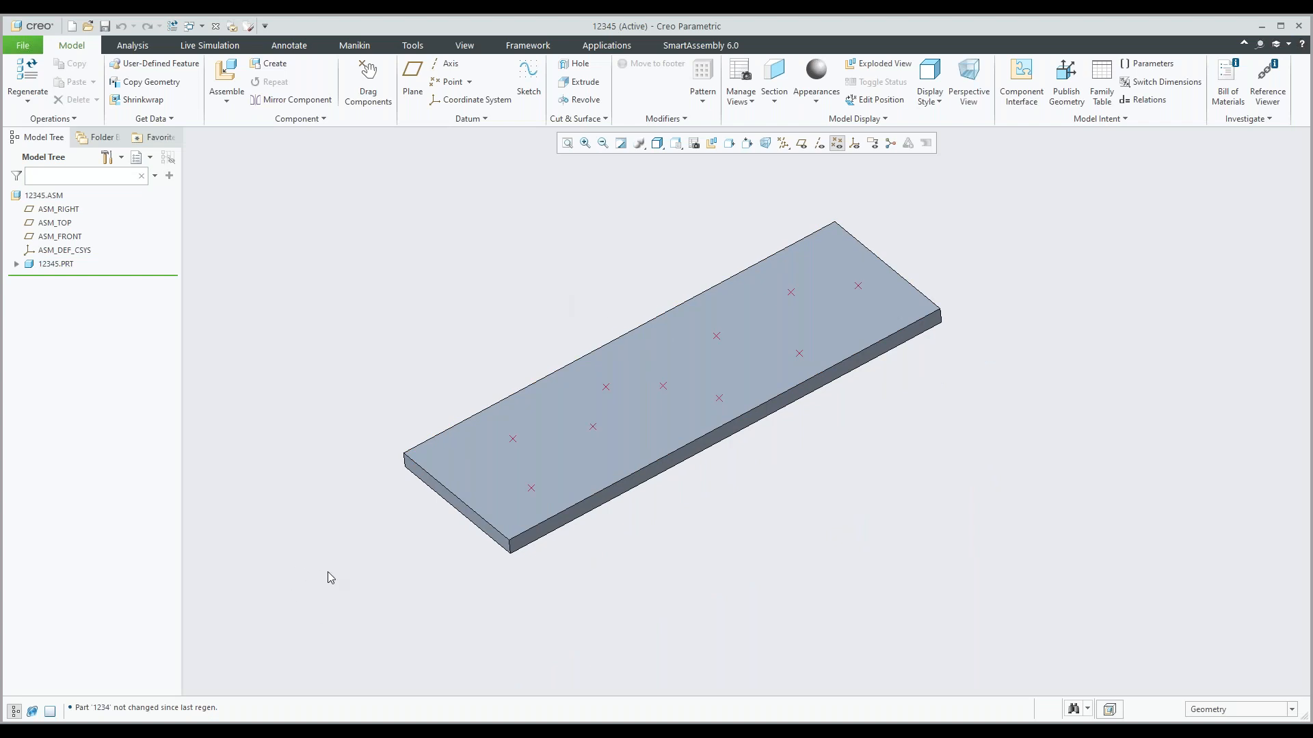
{"action": "scroll", "coordinate": [655, 536], "scroll_direction": "down", "scroll_amount": 2}
{"action": "middle_click_drag", "start_coordinate": [607, 436], "coordinate": [638, 440], "text": "shift"}
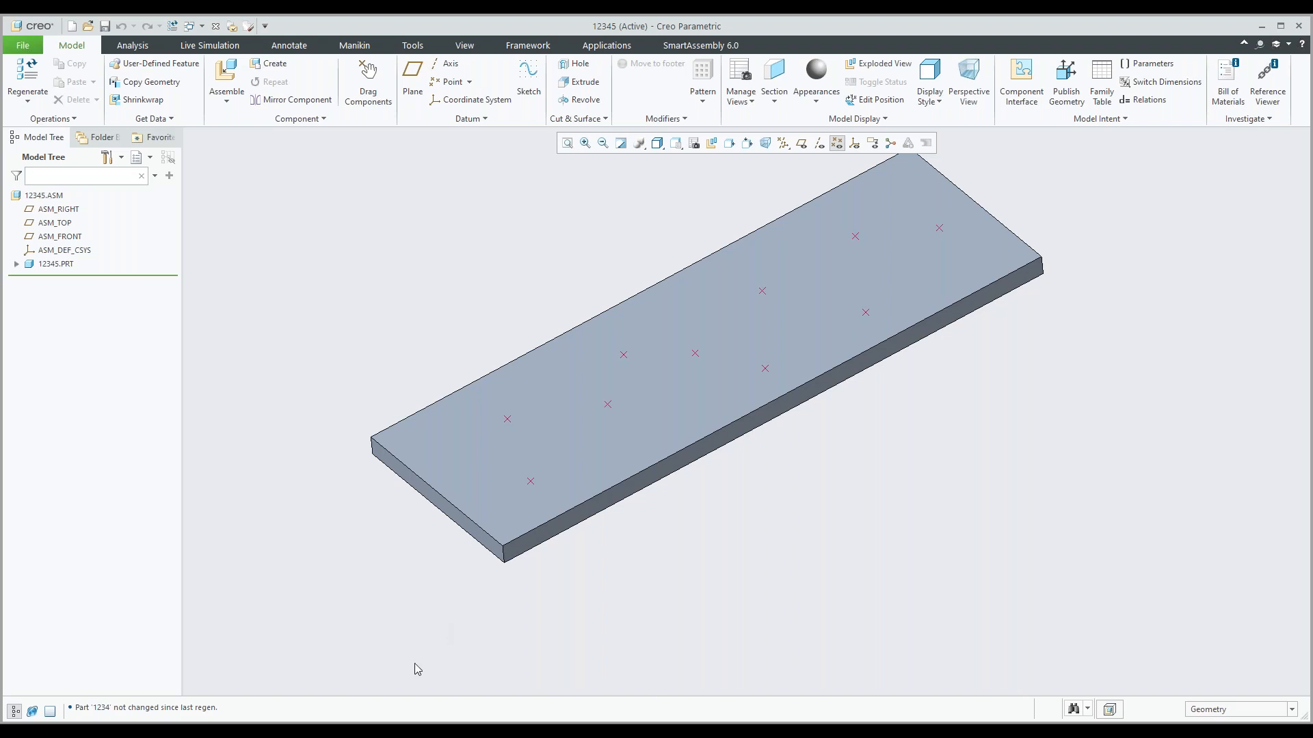
In File Explorer, go to the component_engine library's Module_2 folder and open the Bolt.tab script in Notepad++.
{"action": "left_click", "coordinate": [402, 731]}
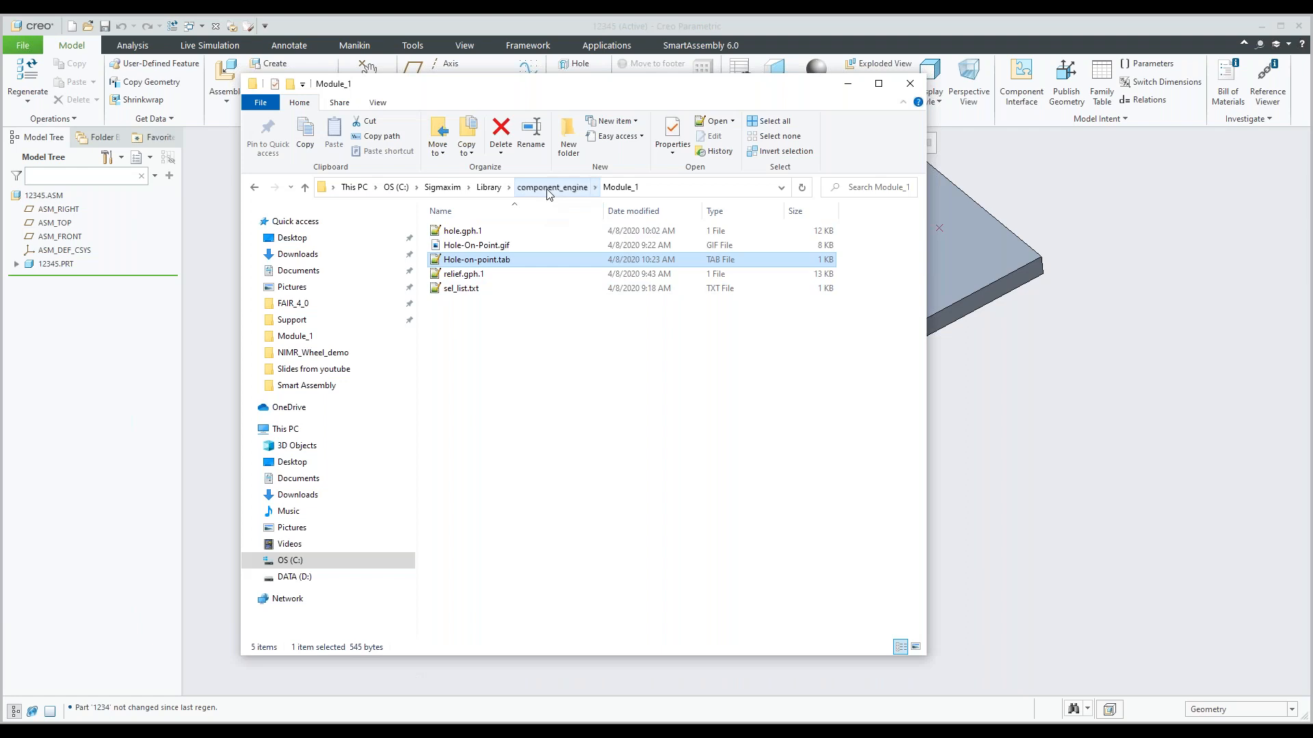
{"action": "left_click", "coordinate": [550, 187]}
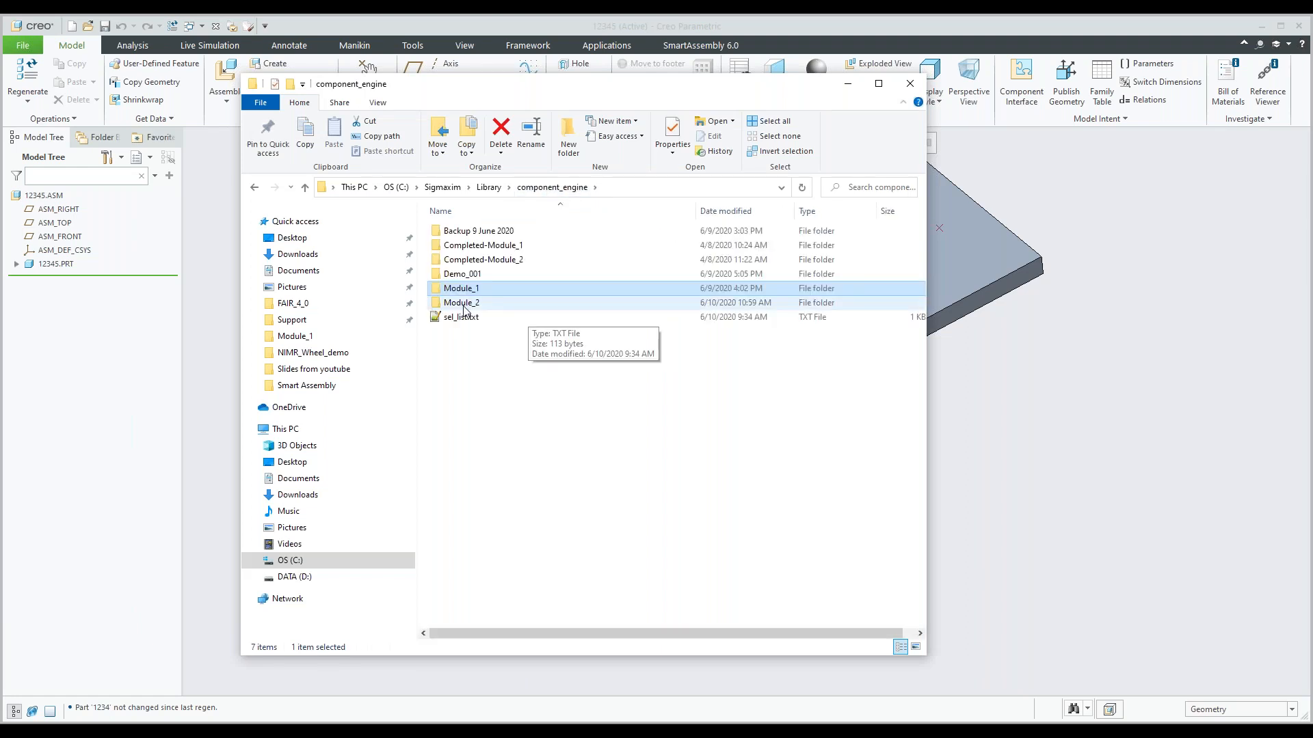
{"action": "left_click", "coordinate": [469, 305]}
{"action": "double_click", "coordinate": [469, 306]}
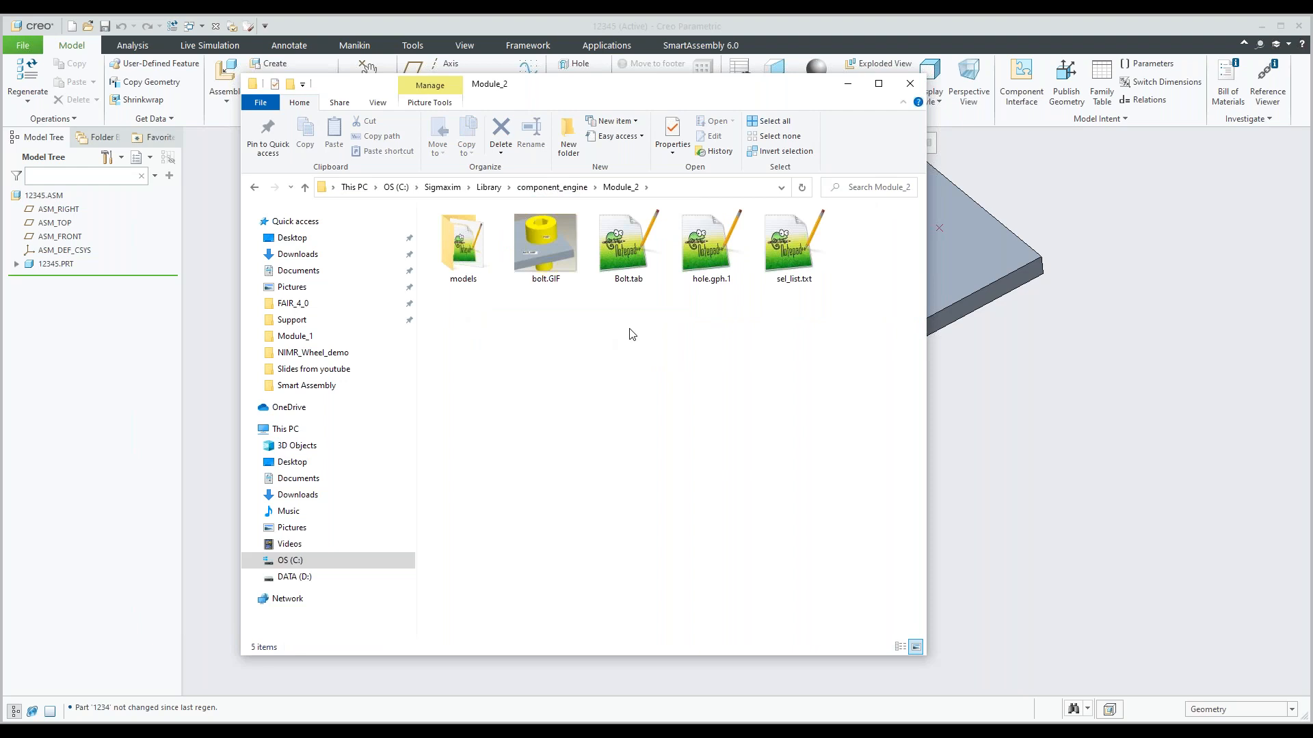
{"action": "left_click", "coordinate": [634, 280]}
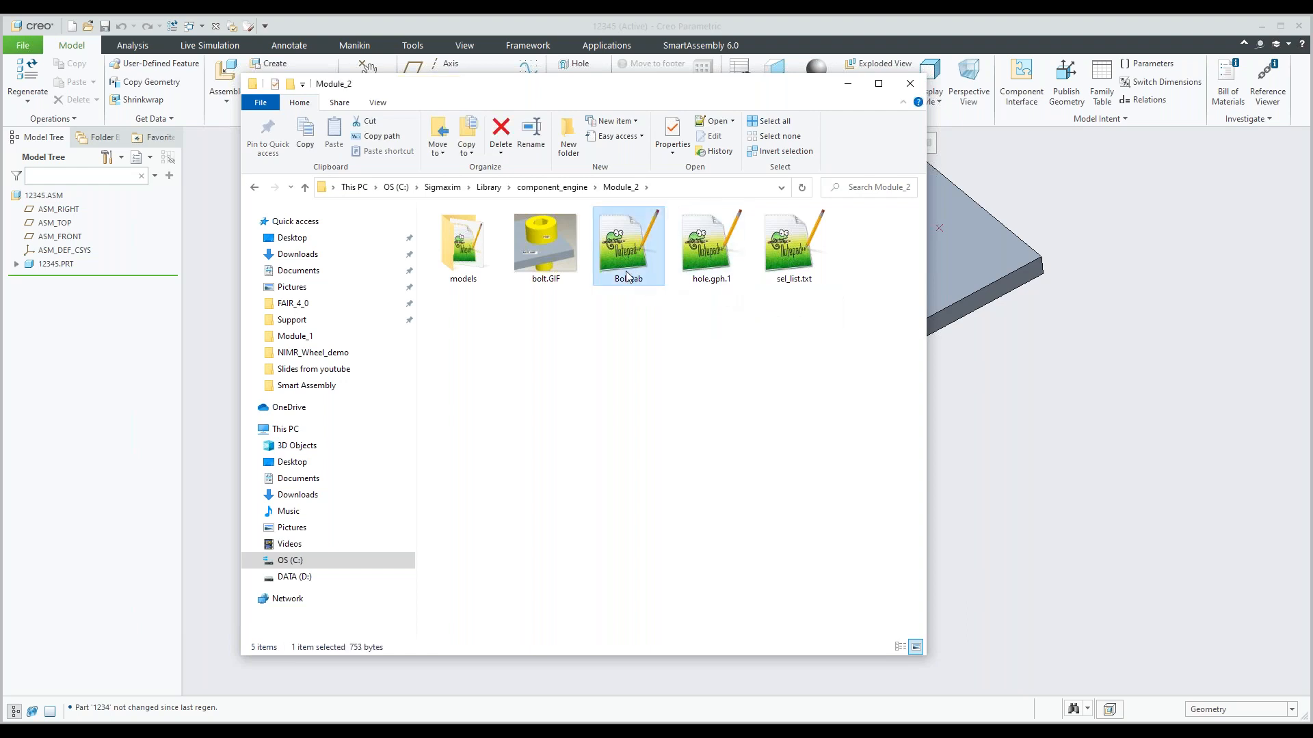
{"action": "double_click", "coordinate": [626, 275]}
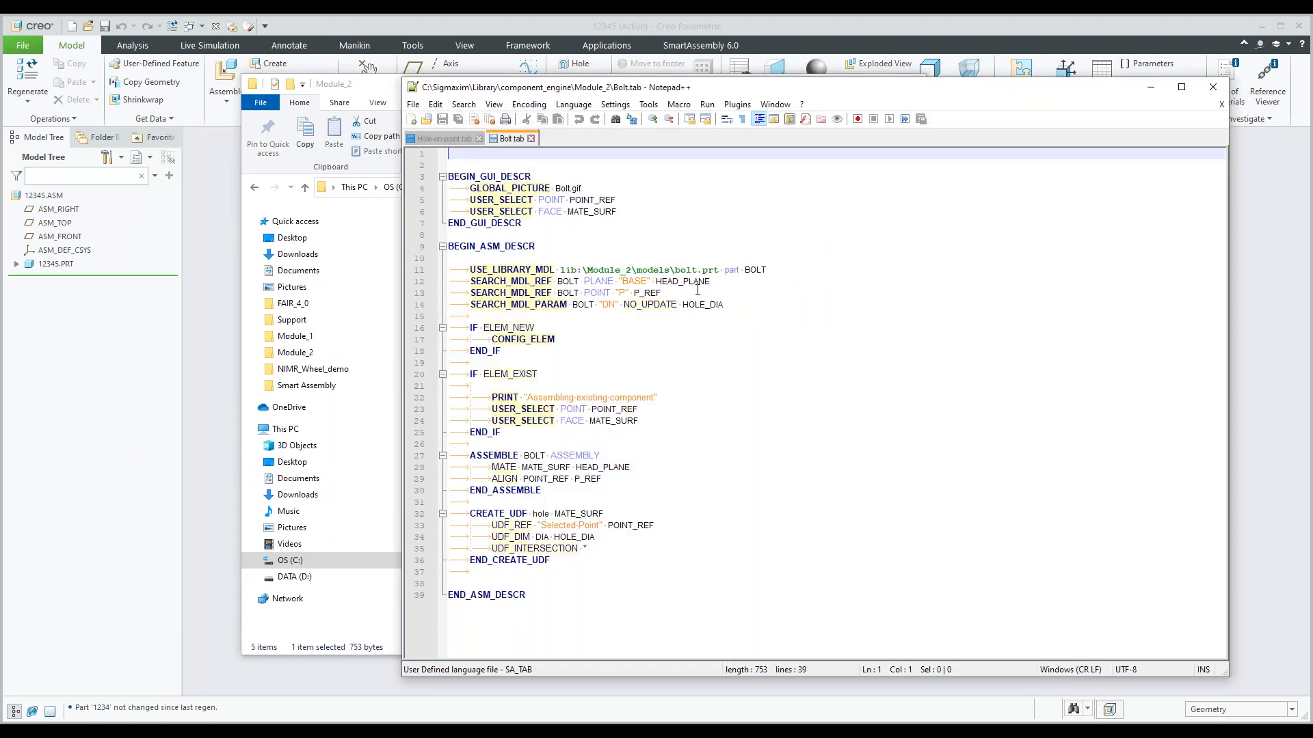
Review the Bolt.tab GUI block's picture and user selections and the BOLT library model line, and minimize the script editor.
{"action": "left_click", "coordinate": [469, 188]}
{"action": "left_click_drag", "start_coordinate": [470, 188], "coordinate": [569, 221]}
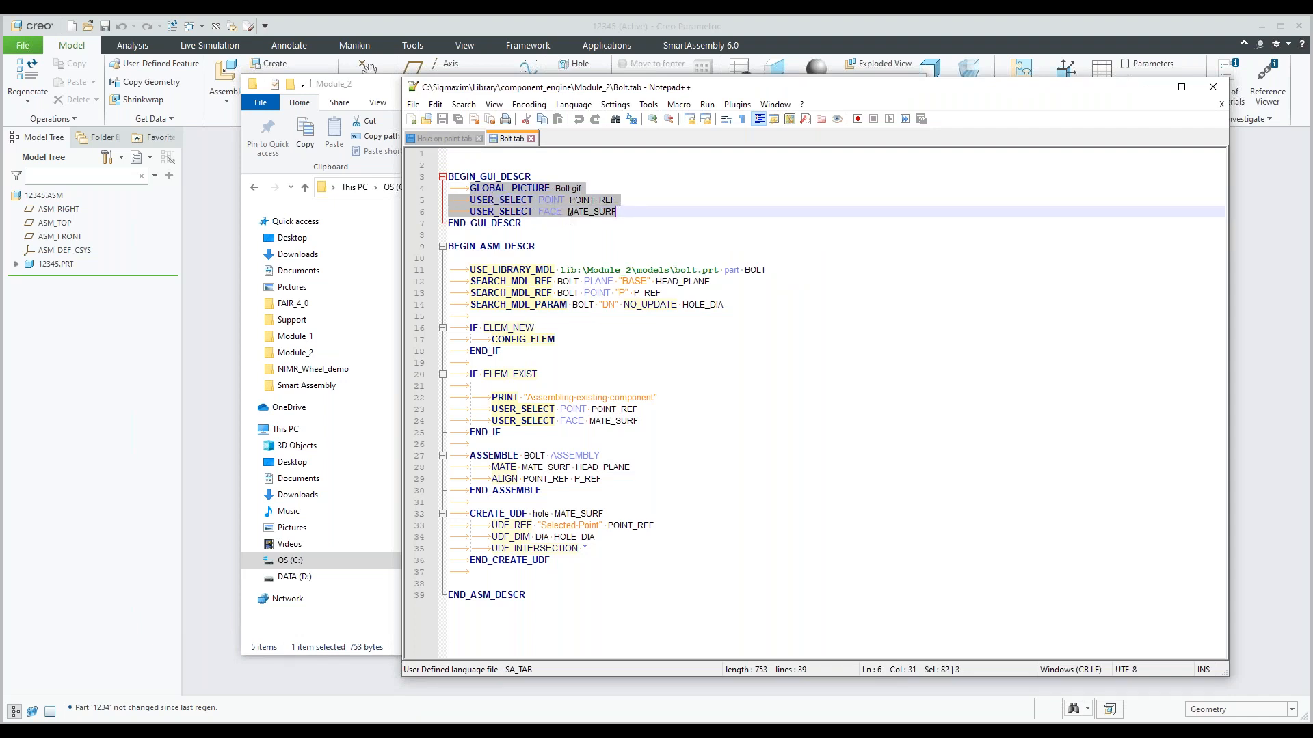
{"action": "left_click", "coordinate": [769, 269]}
{"action": "mouse_move", "coordinate": [770, 269]}
{"action": "left_mouse_down"}
{"action": "mouse_move", "coordinate": [729, 265]}
{"action": "mouse_move", "coordinate": [744, 270]}
{"action": "left_mouse_up"}
{"action": "left_click", "coordinate": [730, 326]}
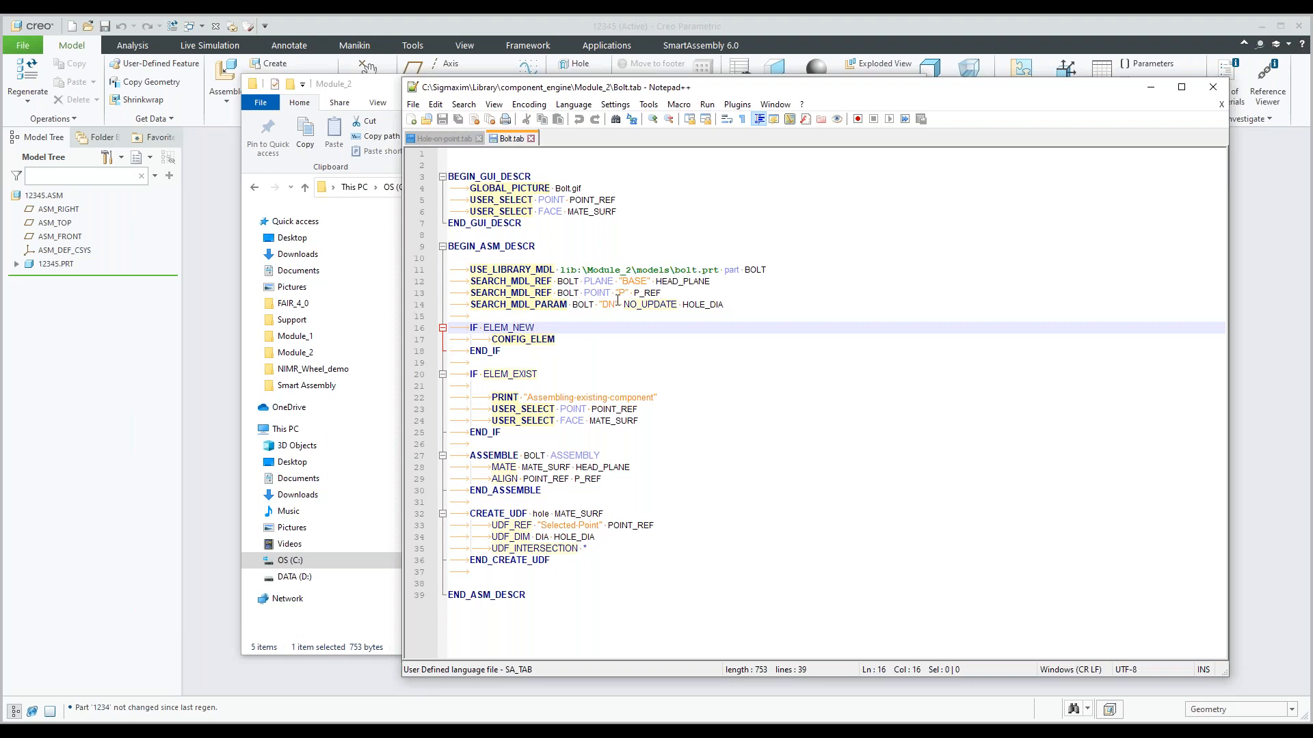
{"action": "left_click", "coordinate": [1151, 88]}
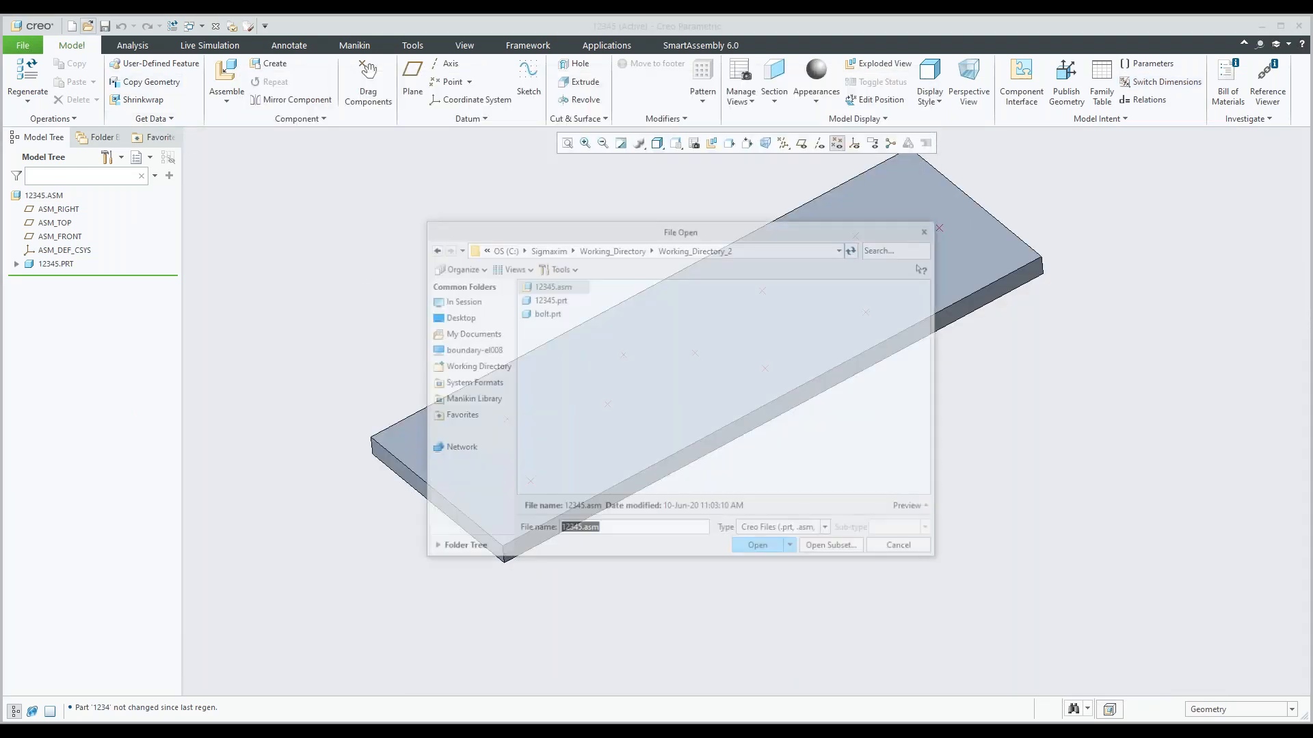
In Creo, open the generic instance of bolt.prt from Working_Directory_2.
{"action": "left_click", "coordinate": [548, 315]}
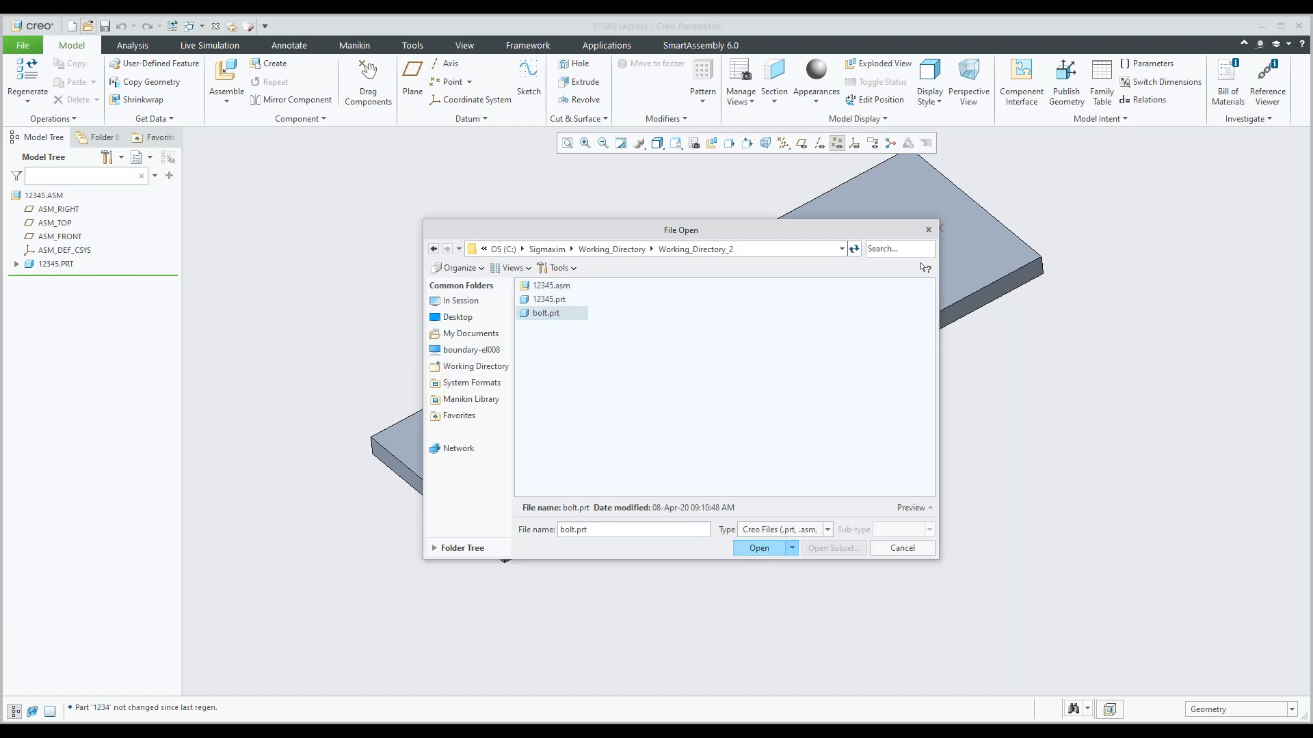
{"action": "left_click", "coordinate": [758, 545]}
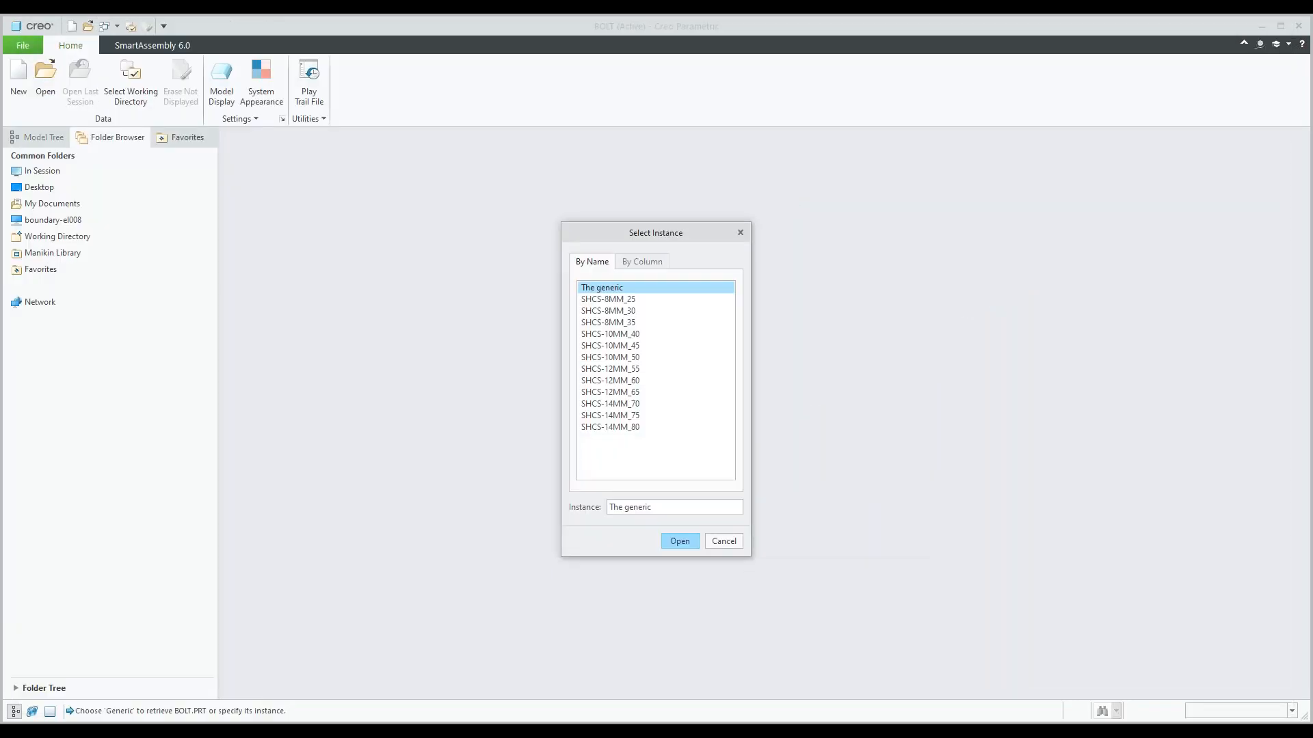
{"action": "left_click", "coordinate": [676, 539]}
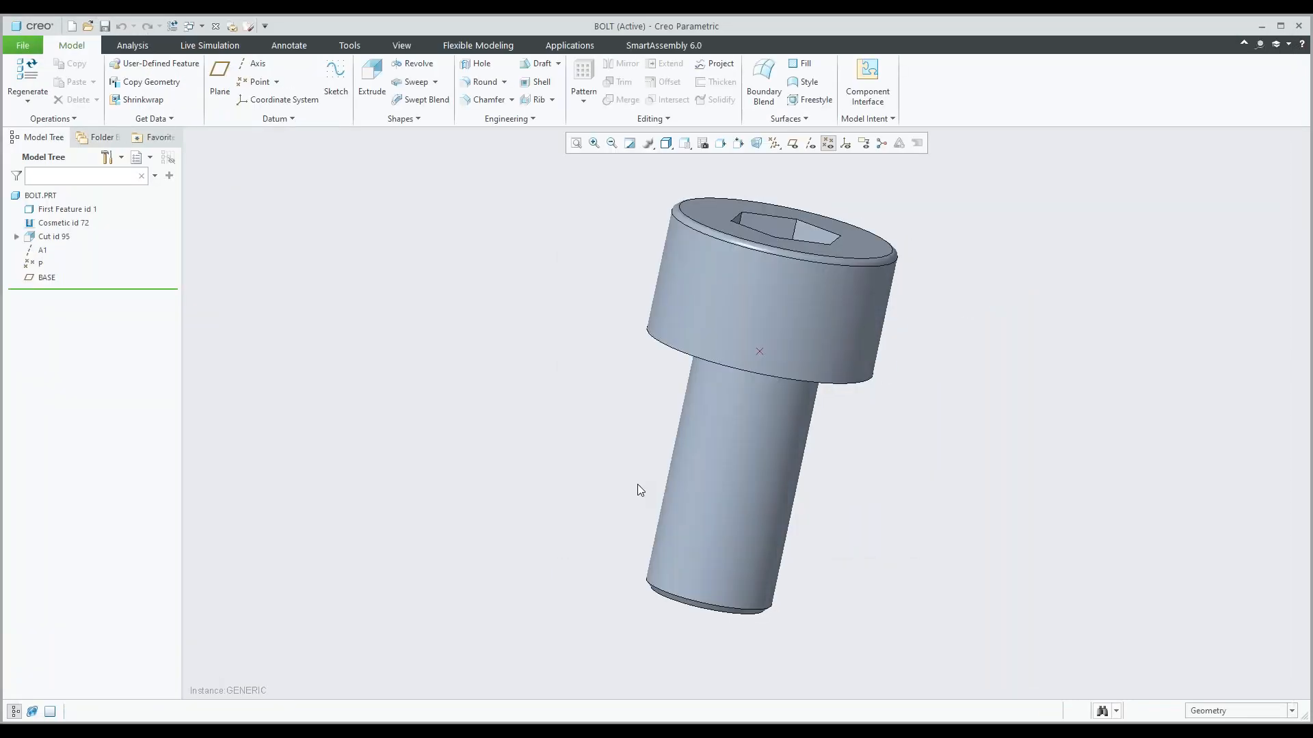
Display datum planes and examine where the bolt's point P and BASE plane lie beneath the head.
{"action": "middle_click_drag", "start_coordinate": [640, 490], "coordinate": [624, 419]}
{"action": "left_click", "coordinate": [37, 265]}
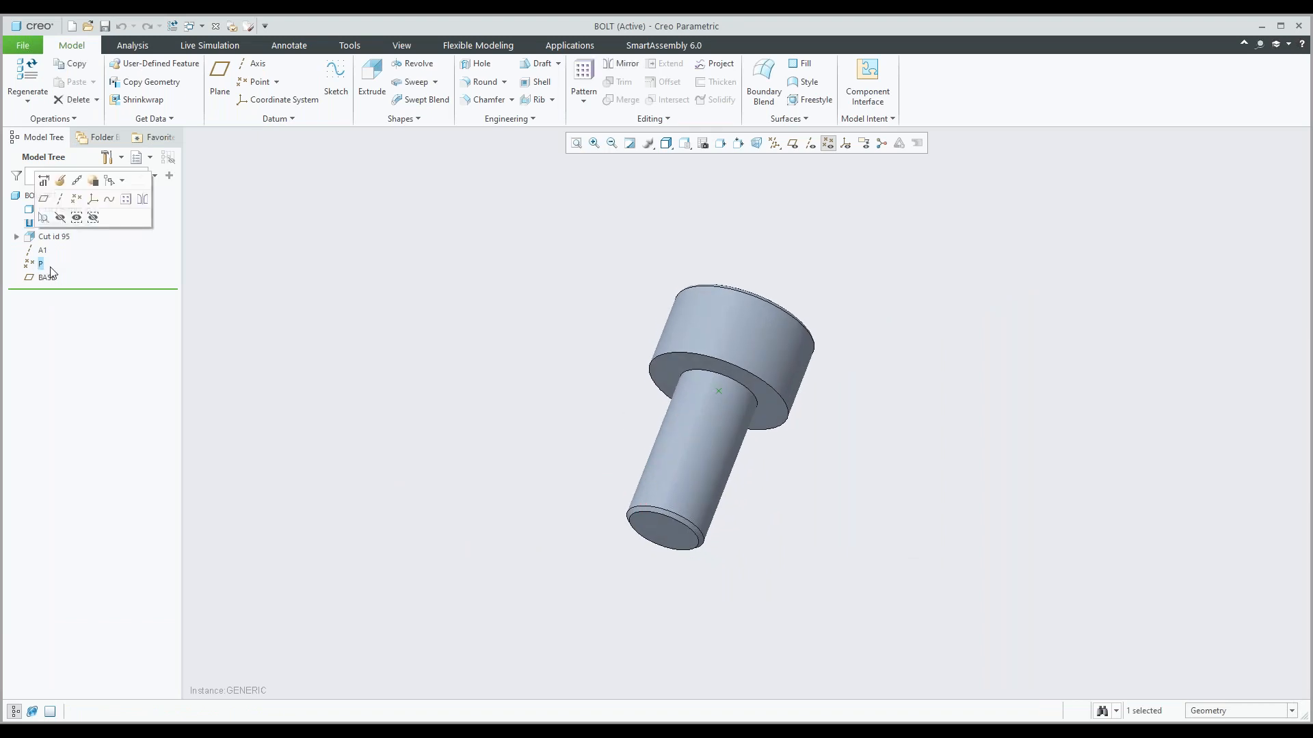
{"action": "scroll", "coordinate": [716, 407], "scroll_direction": "down", "scroll_amount": 2}
{"action": "scroll", "coordinate": [715, 402], "scroll_direction": "down", "scroll_amount": 1}
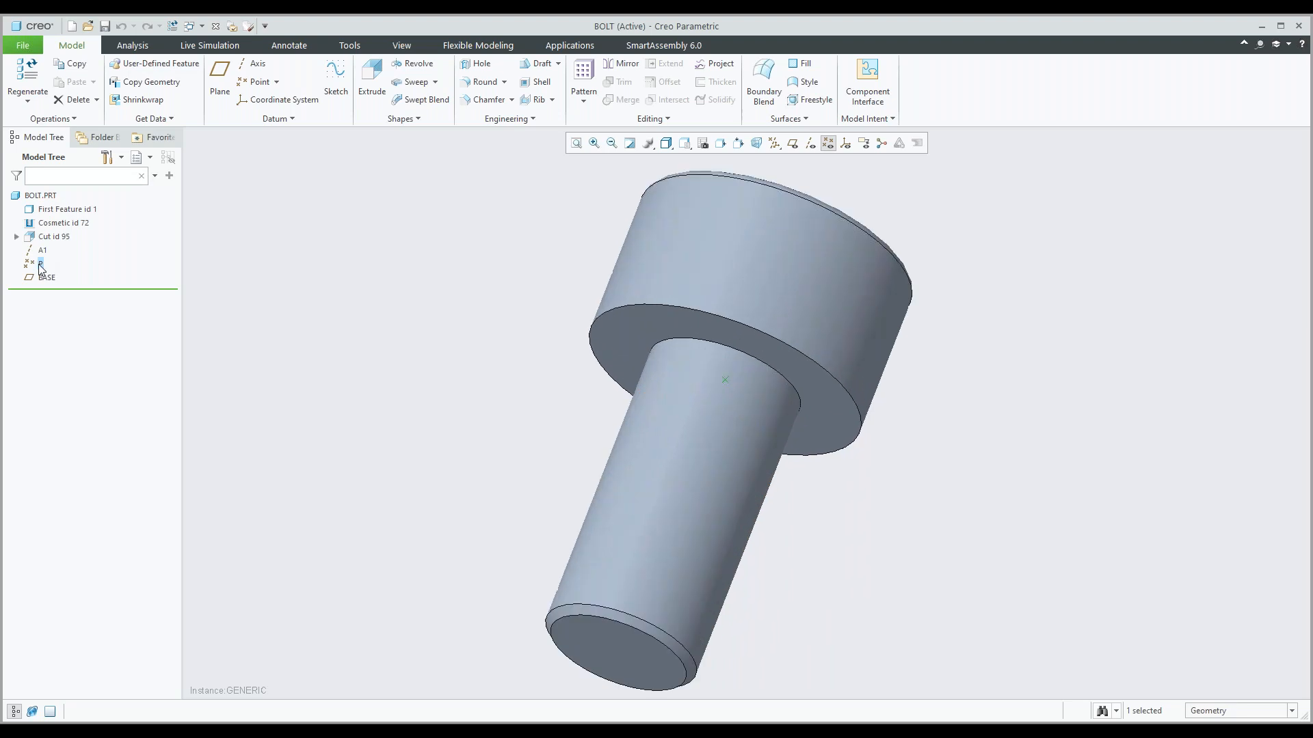
{"action": "left_click", "coordinate": [363, 312]}
{"action": "scroll", "coordinate": [363, 312], "scroll_direction": "up", "scroll_amount": 3}
{"action": "left_click", "coordinate": [792, 144]}
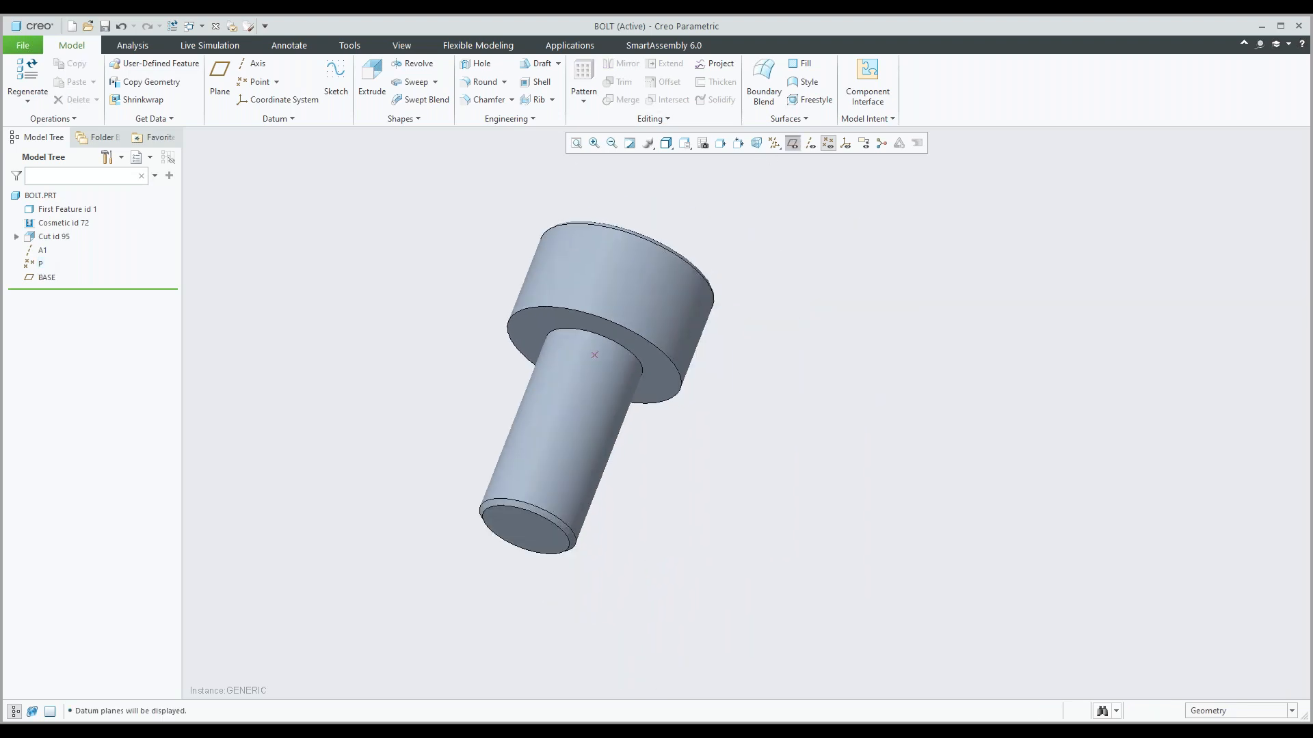
{"action": "left_click", "coordinate": [49, 279]}
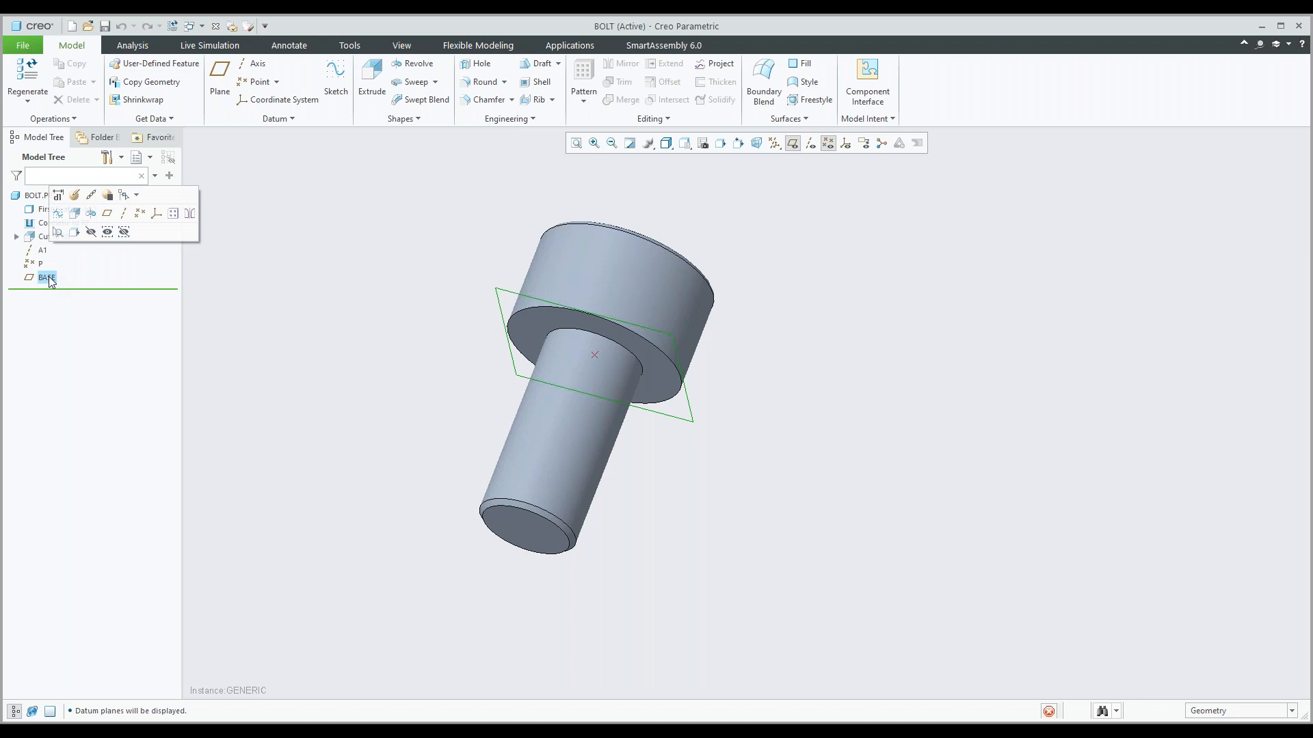
{"action": "mouse_move", "coordinate": [404, 268]}
{"action": "middle_mouse_down"}
{"action": "mouse_move", "coordinate": [404, 285]}
{"action": "mouse_move", "coordinate": [388, 277]}
{"action": "middle_mouse_up"}
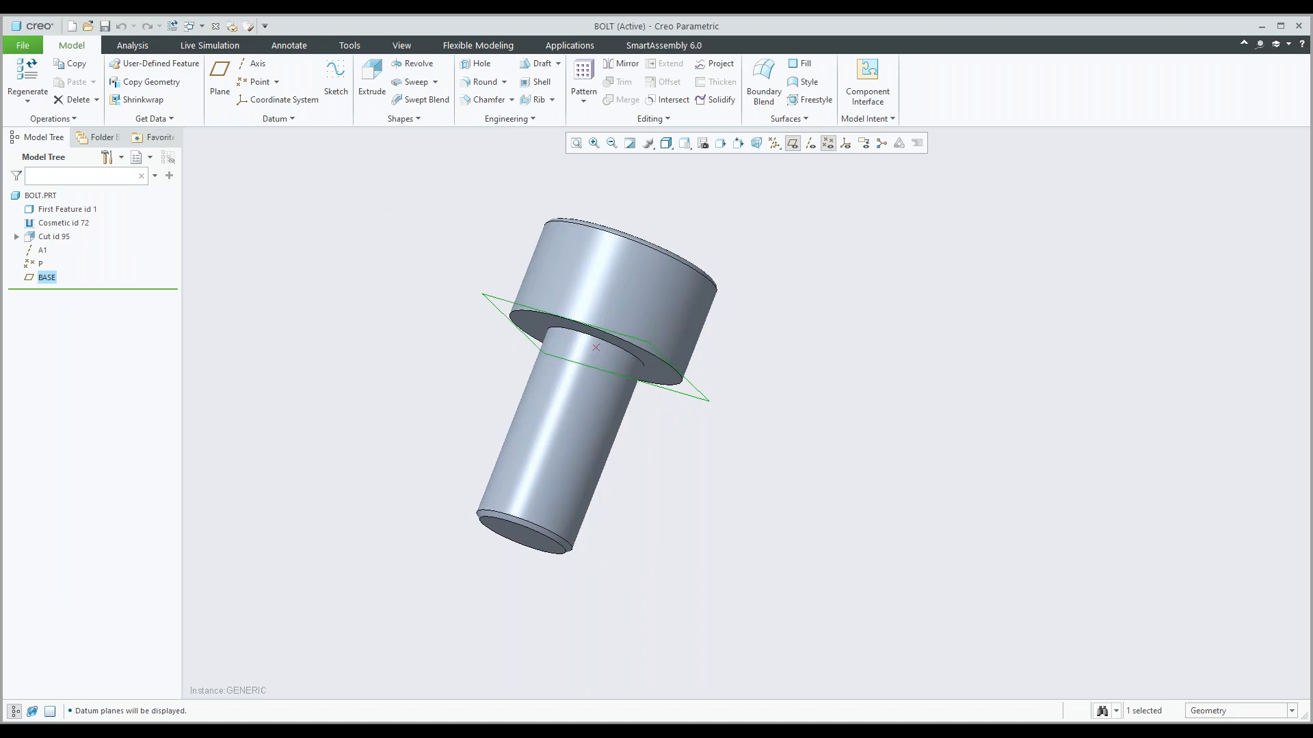
{"action": "left_click", "coordinate": [406, 372]}
{"action": "middle_click_drag", "start_coordinate": [406, 372], "coordinate": [415, 346]}
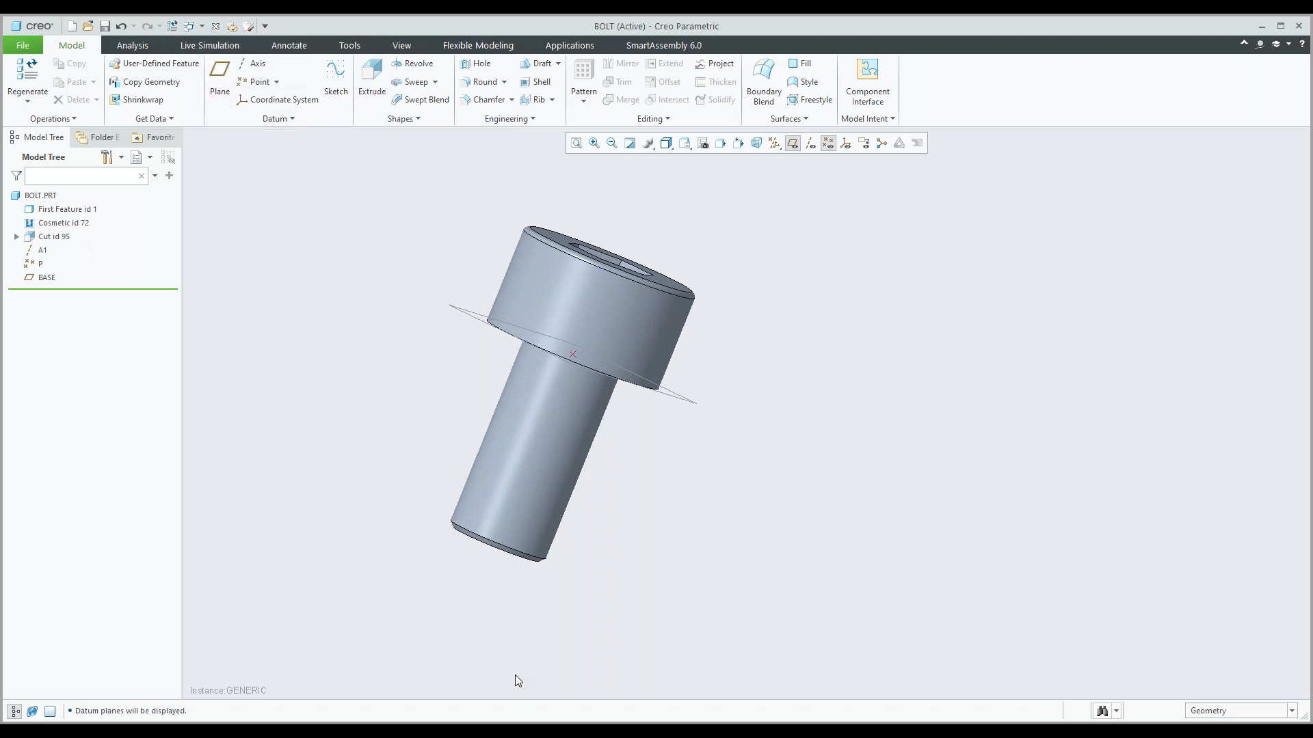
In the Bolt.tab script, review the CREATE_UDF block and its hole UDF name, and minimize the editor.
{"action": "left_click", "coordinate": [514, 736]}
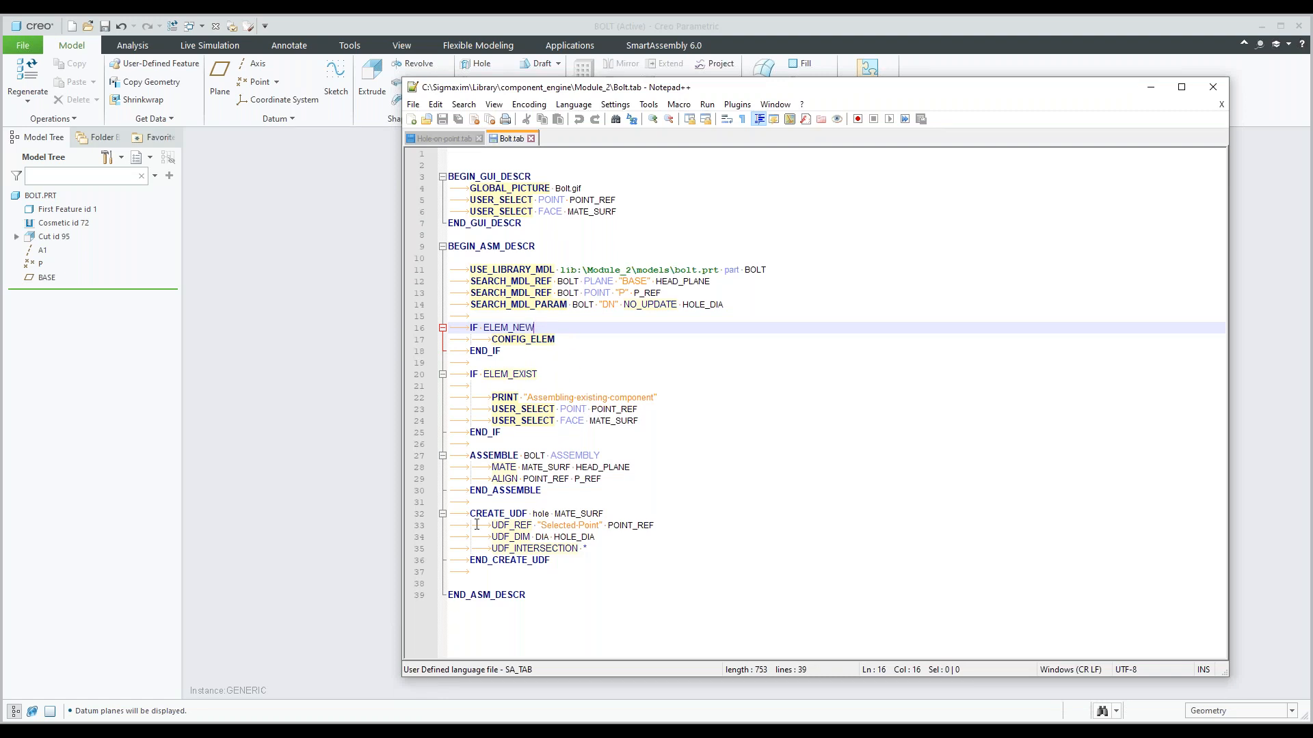
{"action": "left_click_drag", "start_coordinate": [470, 518], "coordinate": [582, 549]}
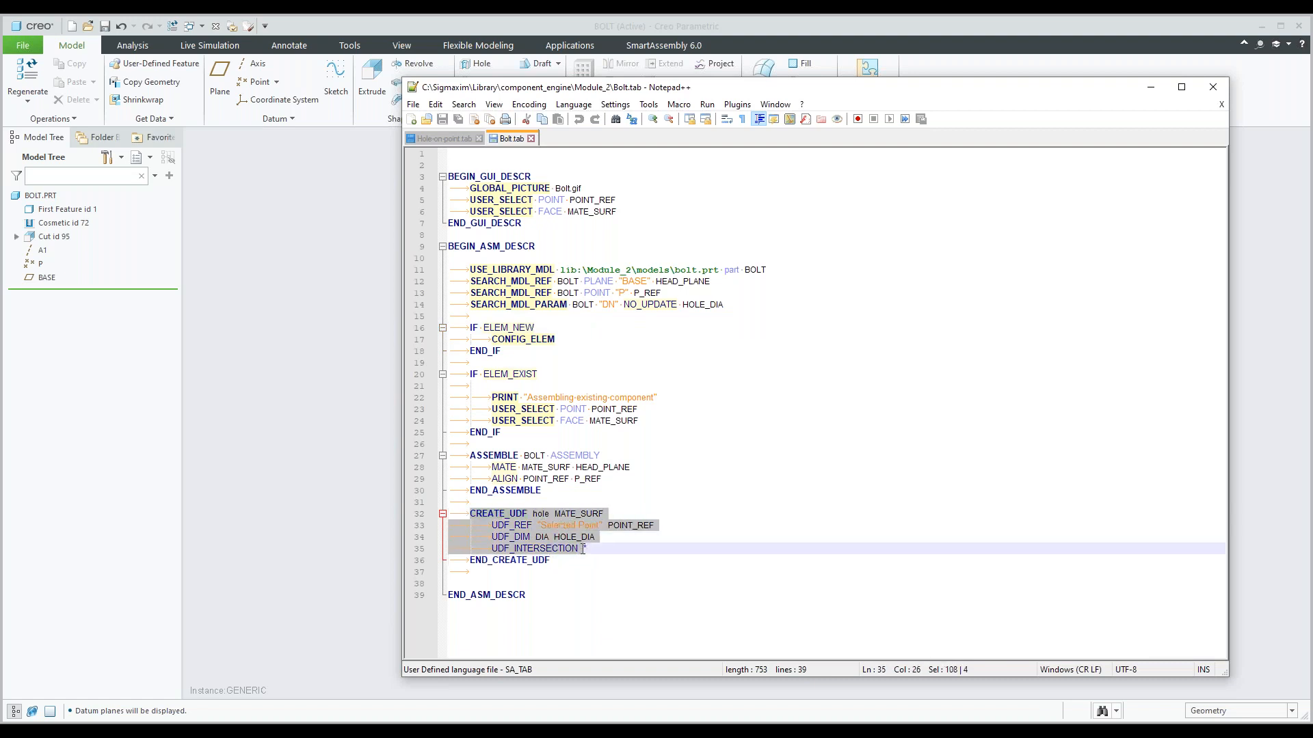
{"action": "double_click", "coordinate": [545, 515]}
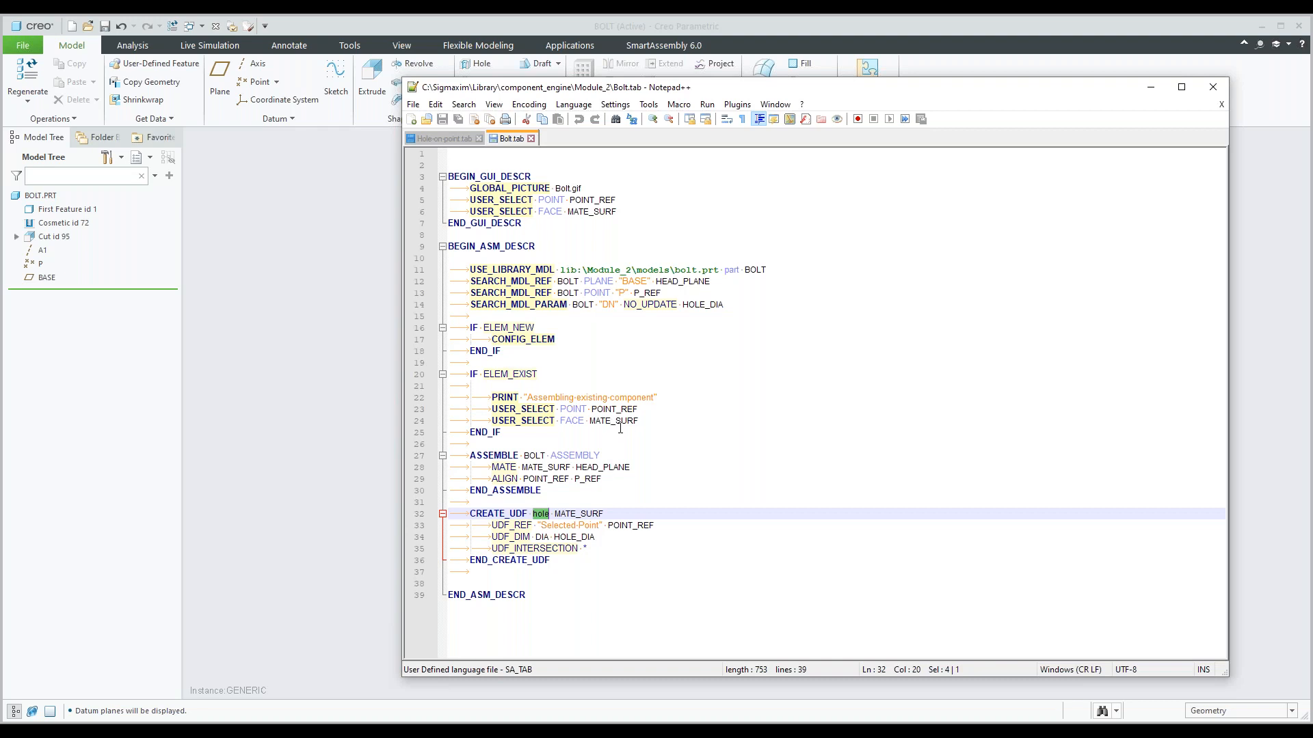
{"action": "left_click", "coordinate": [1148, 91]}
Switch to the 12345 assembly and start a new Bolt component from the Module_2 library folder.
{"action": "left_click", "coordinate": [201, 26]}
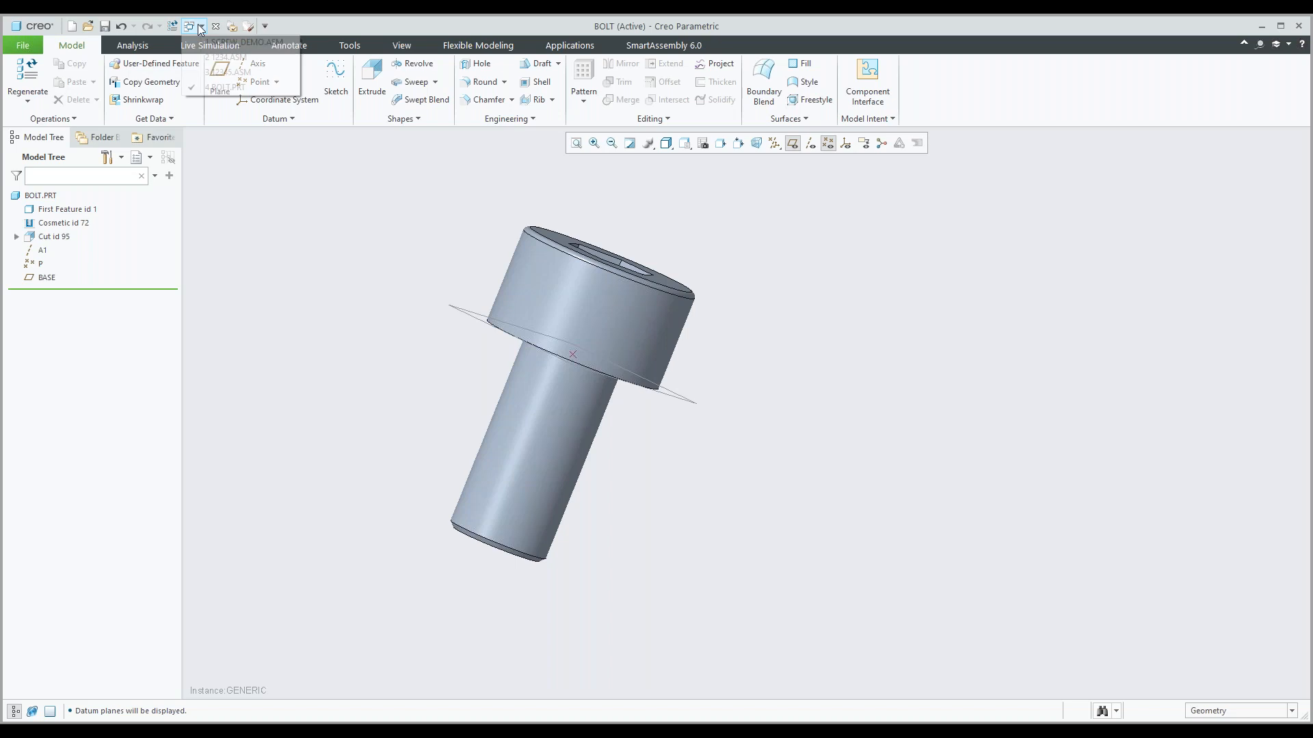
{"action": "left_click", "coordinate": [235, 73]}
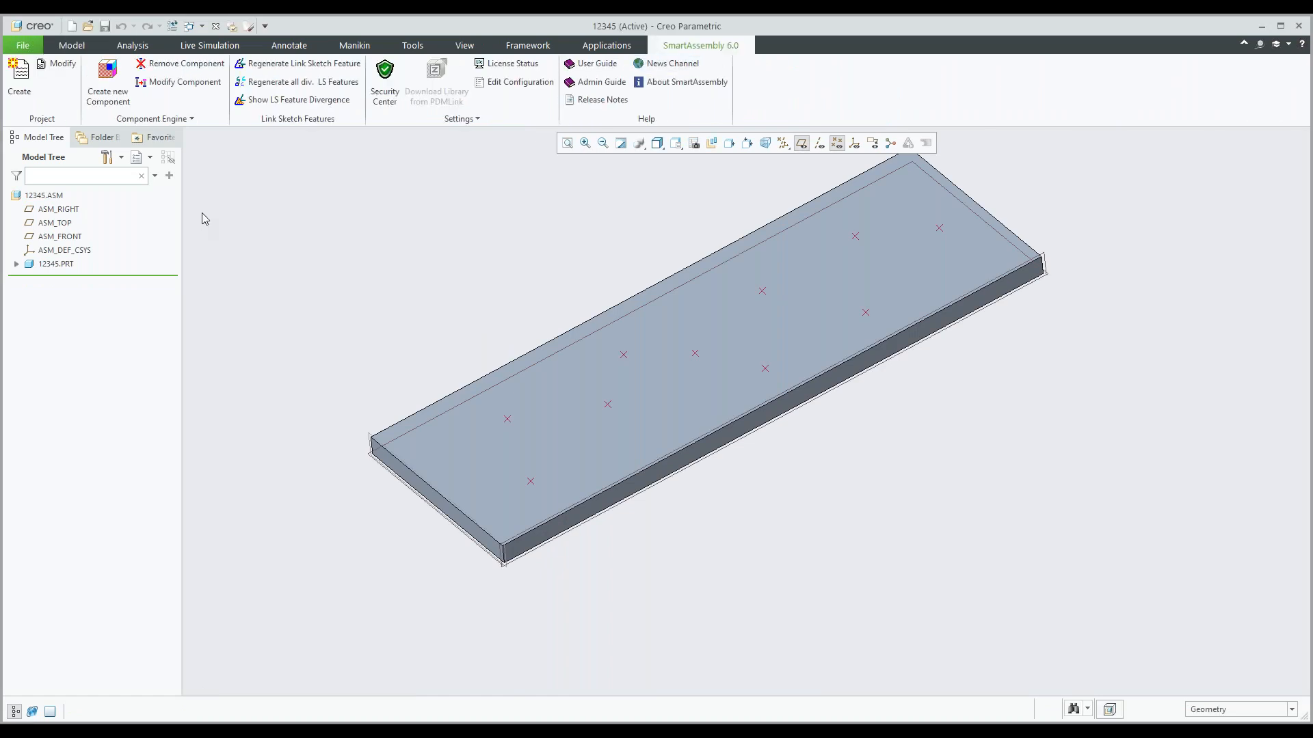
{"action": "left_click", "coordinate": [107, 79]}
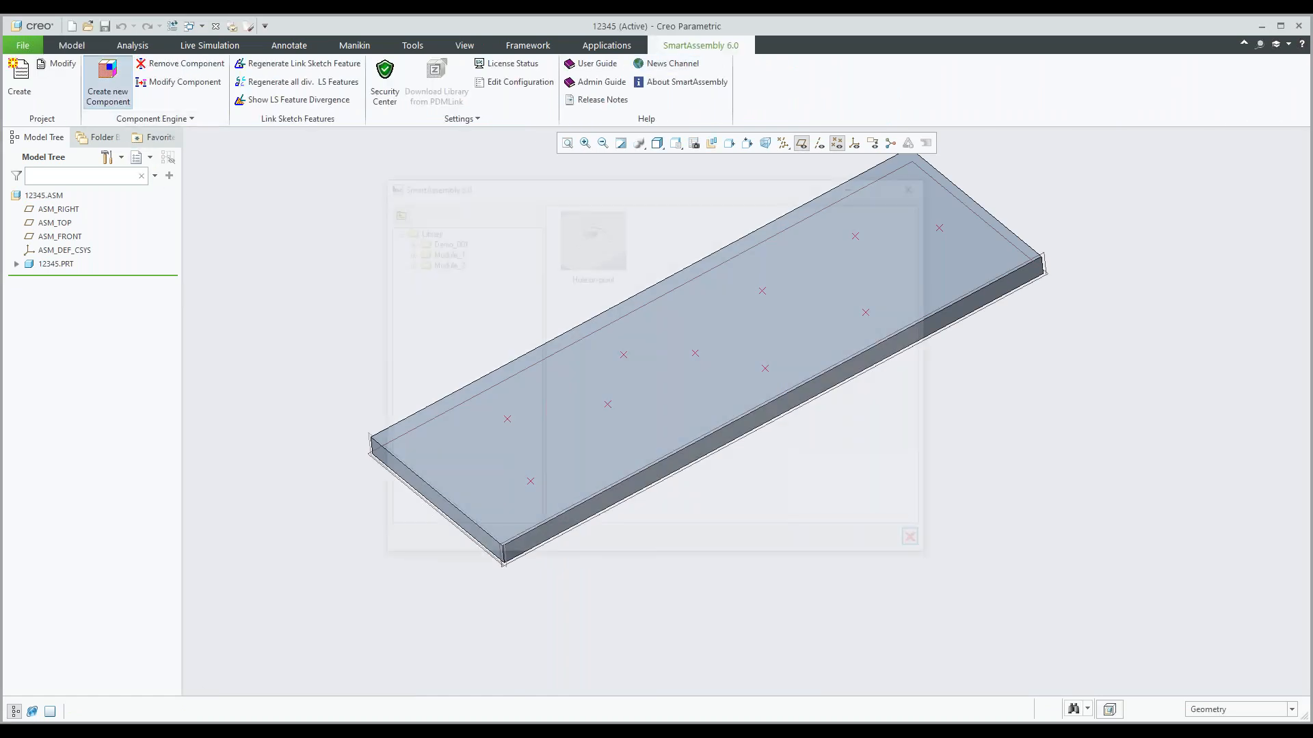
{"action": "left_click", "coordinate": [441, 262]}
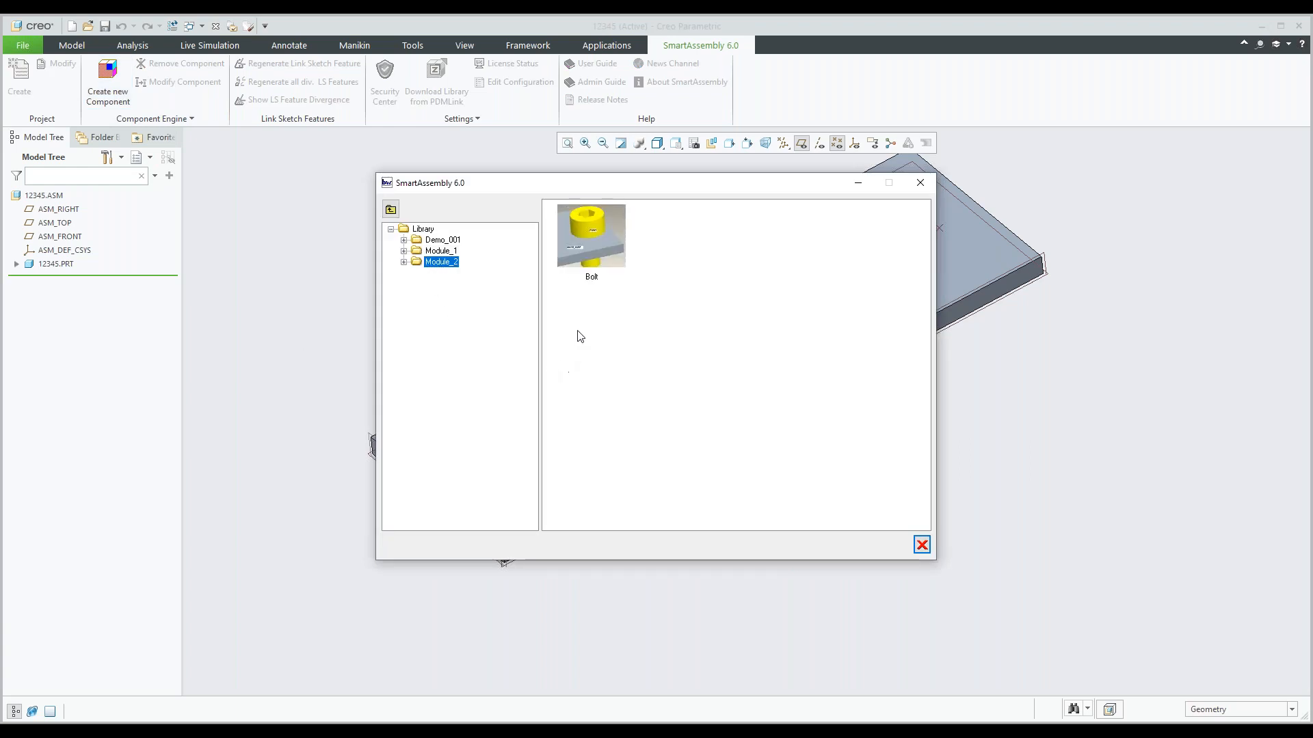
{"action": "double_click", "coordinate": [588, 238]}
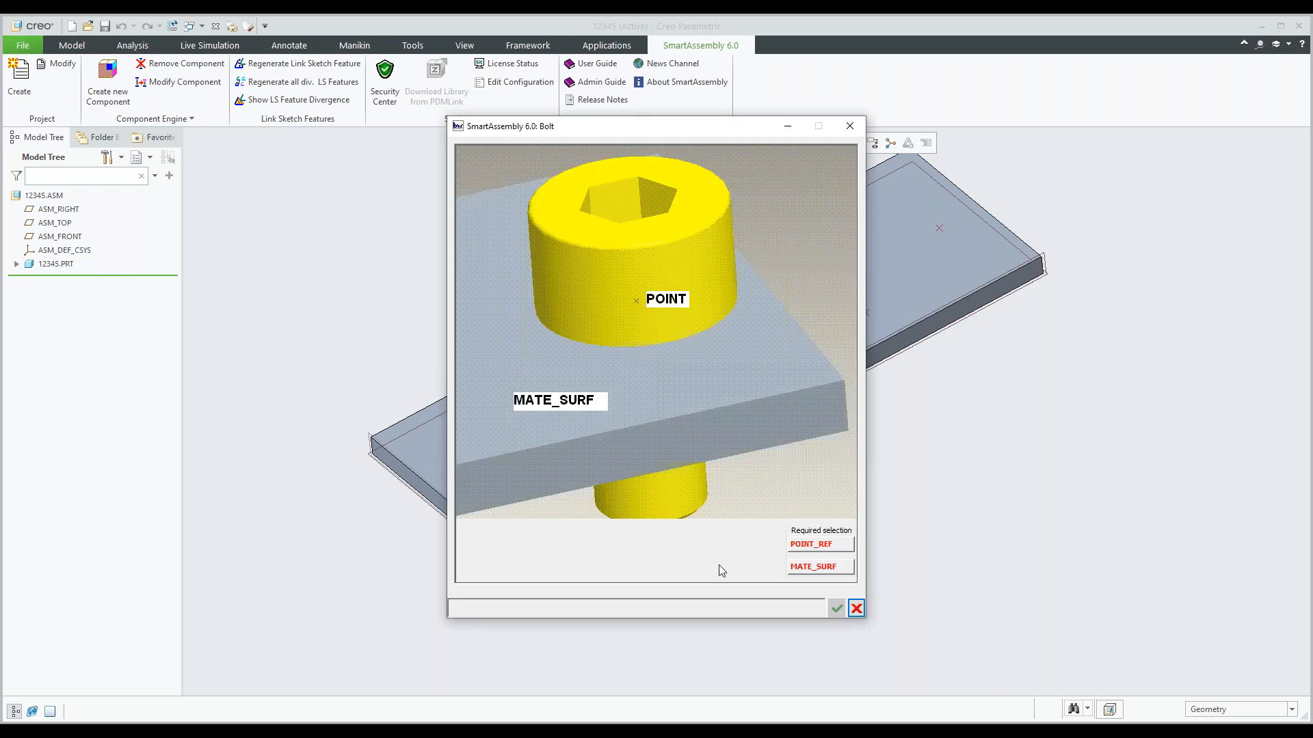
Create the bolt using the datum point nearest the plate's front corner as POINT_REF and the plate's upper face as MATE_SURF.
{"action": "left_click", "coordinate": [808, 552]}
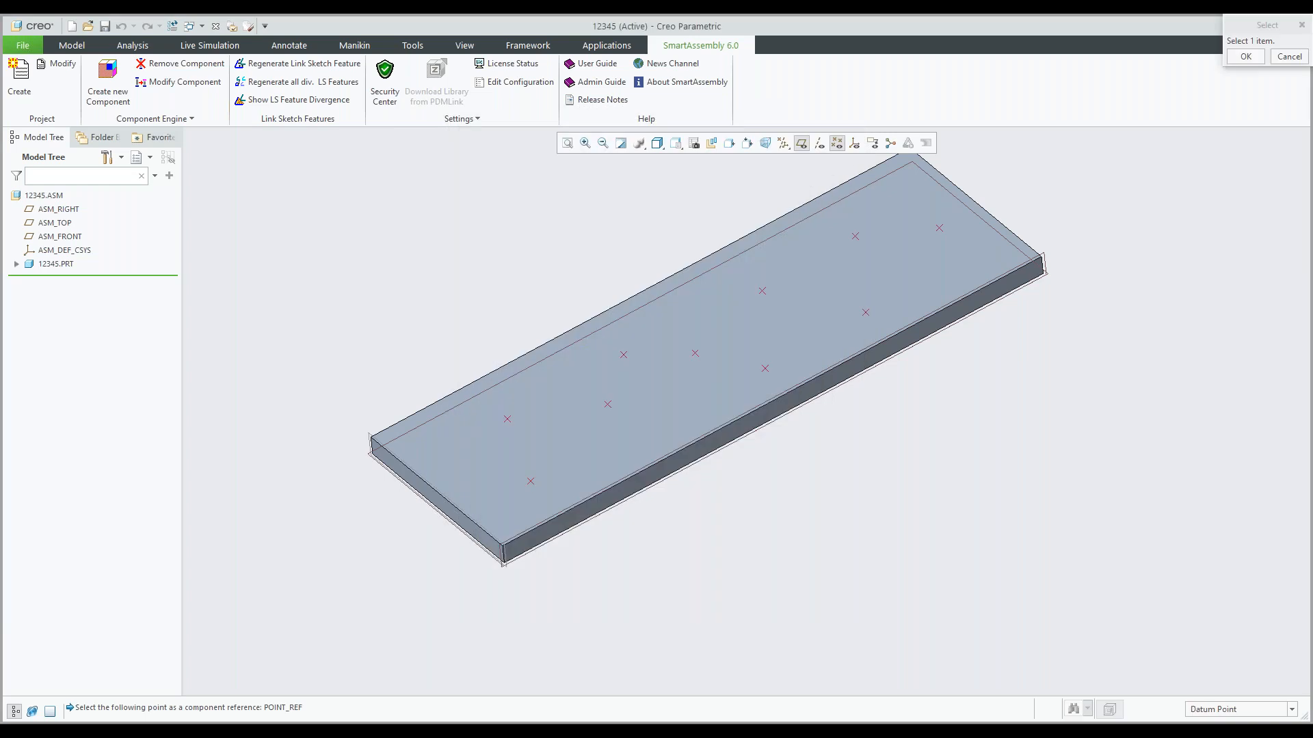
{"action": "left_click", "coordinate": [530, 481]}
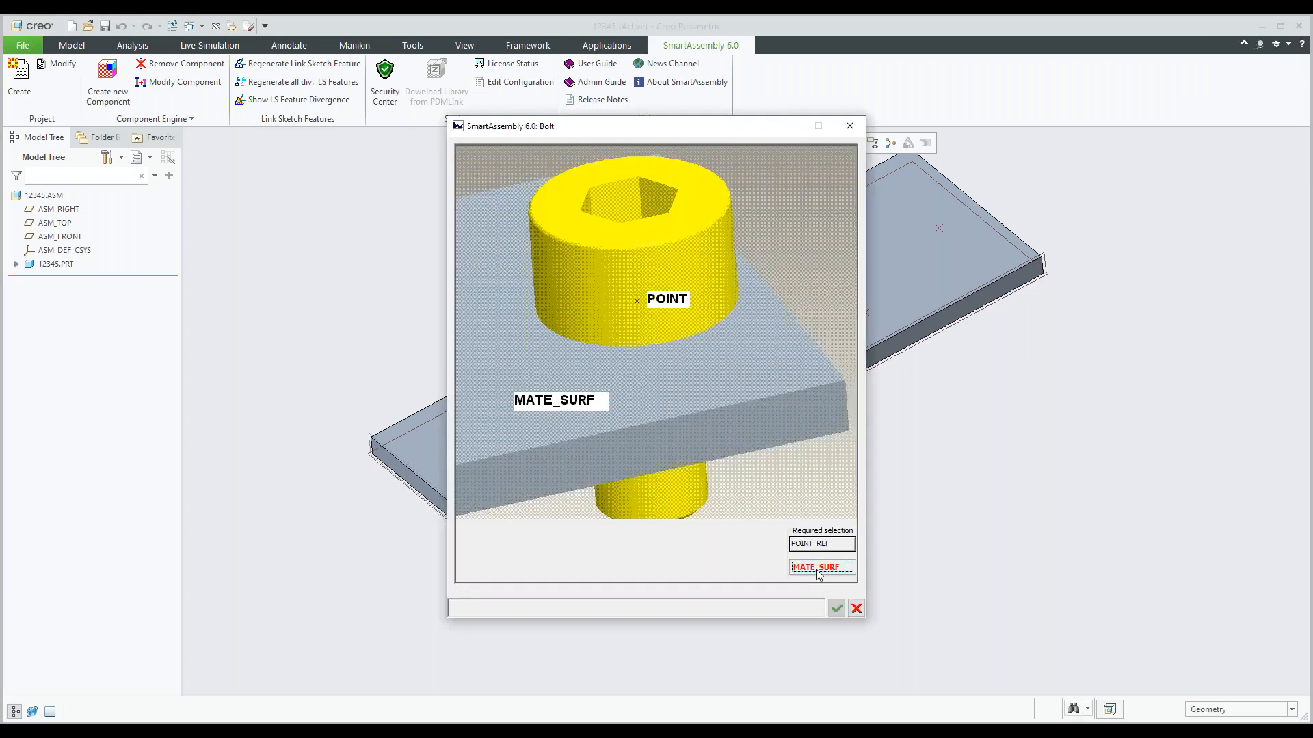
{"action": "left_click", "coordinate": [815, 569]}
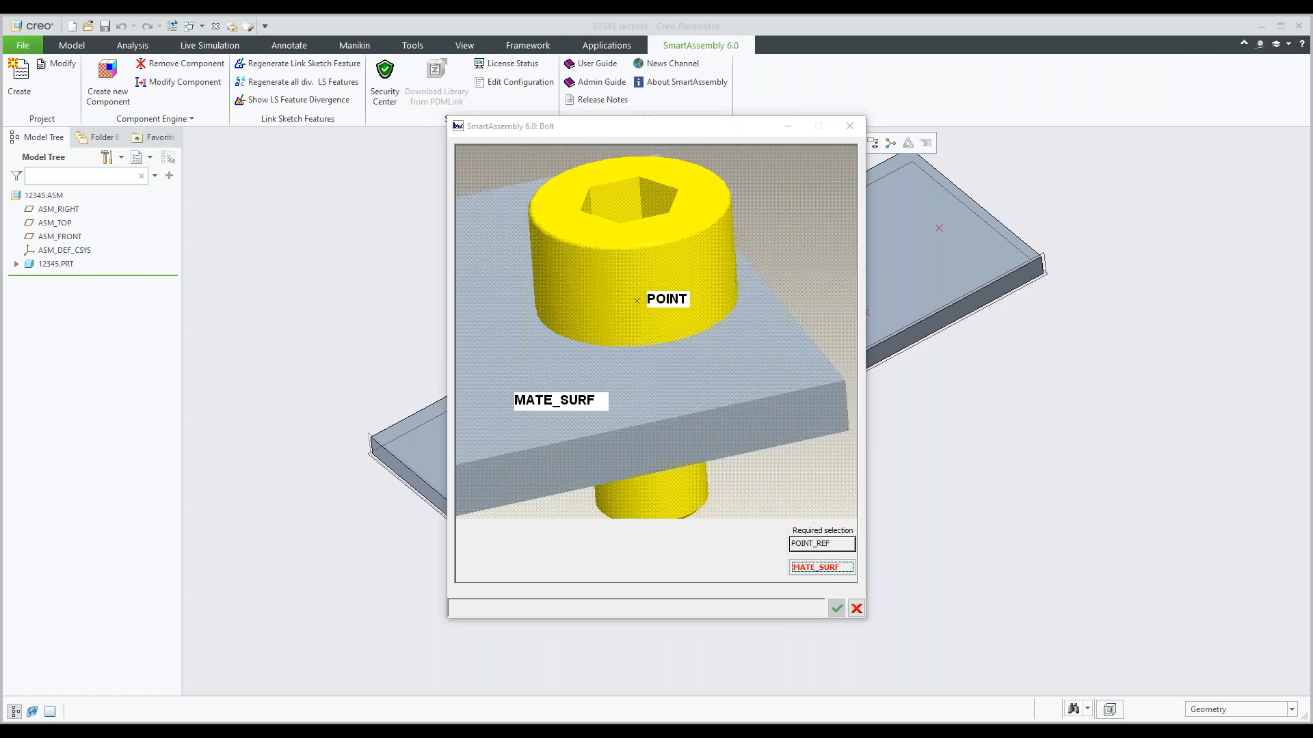
{"action": "left_click", "coordinate": [580, 463]}
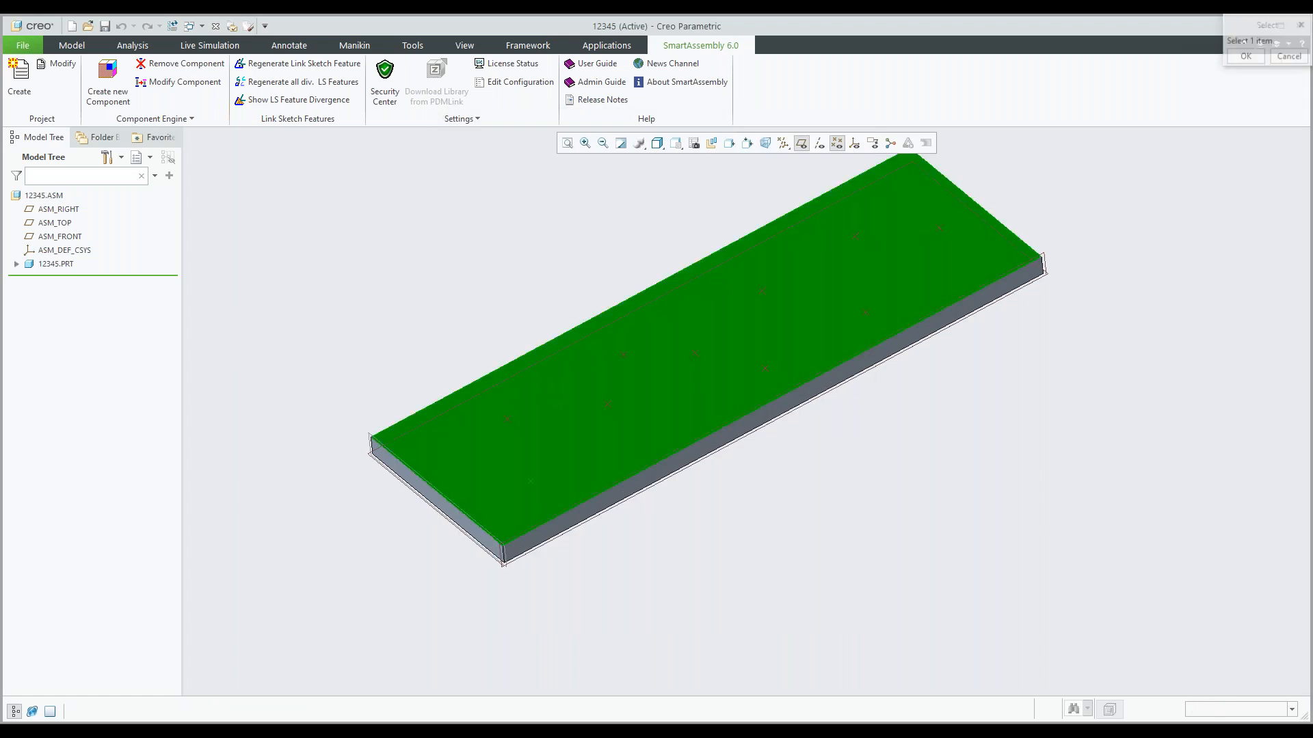
{"action": "left_click", "coordinate": [836, 609]}
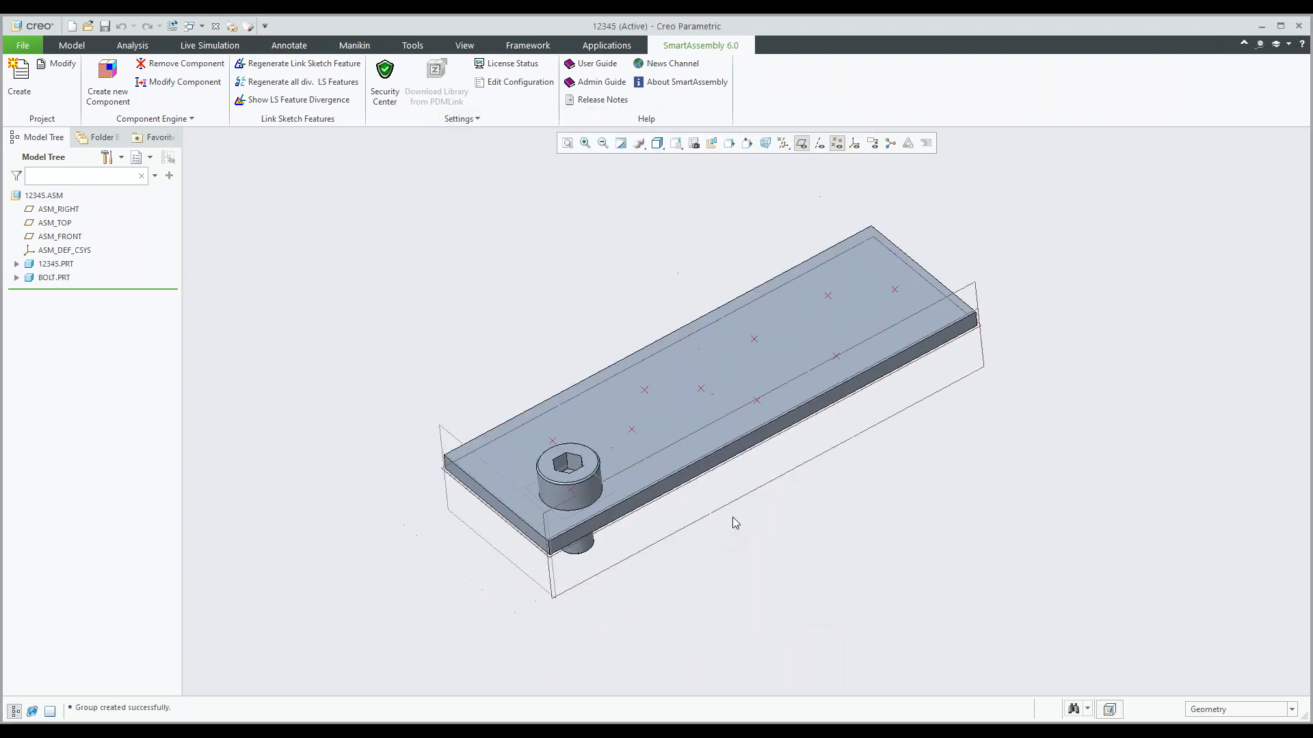
Hide BOLT.PRT in the assembly and inspect the hole in the plate at the bolt's reference point.
{"action": "middle_click_drag", "start_coordinate": [798, 516], "coordinate": [643, 498]}
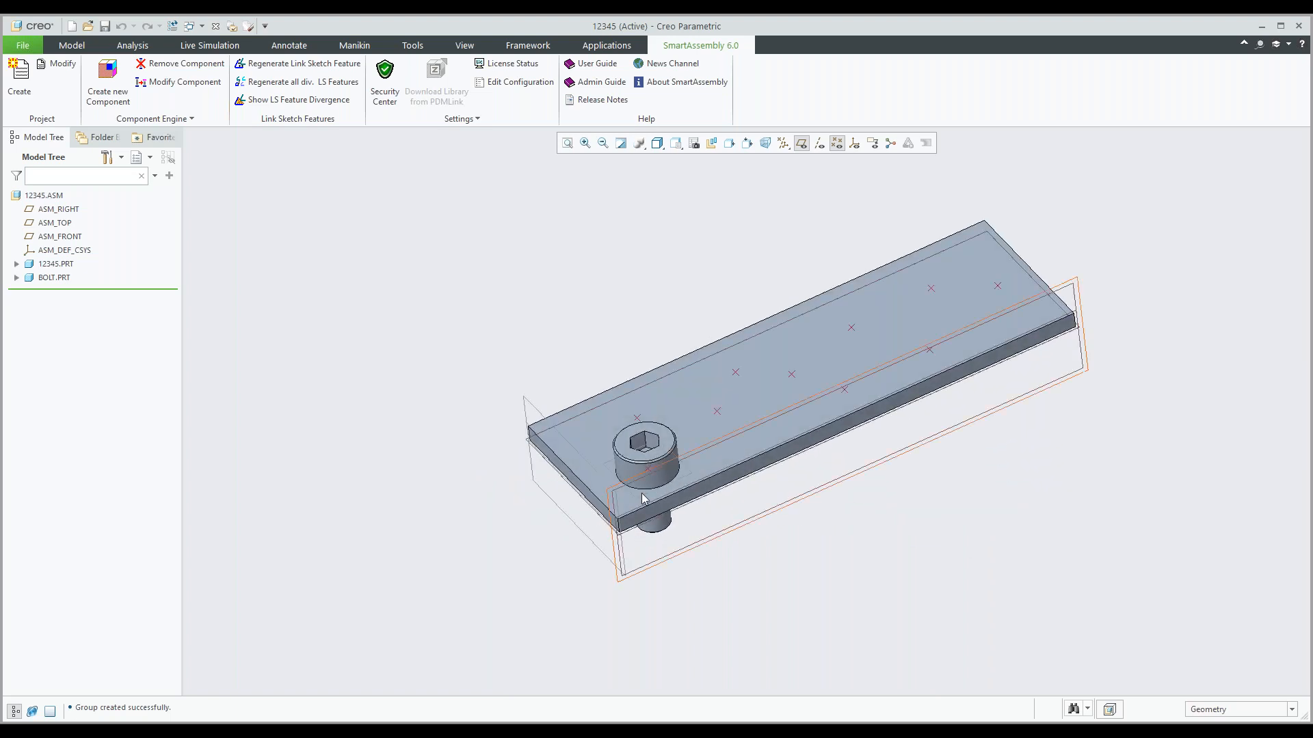
{"action": "left_click", "coordinate": [56, 281]}
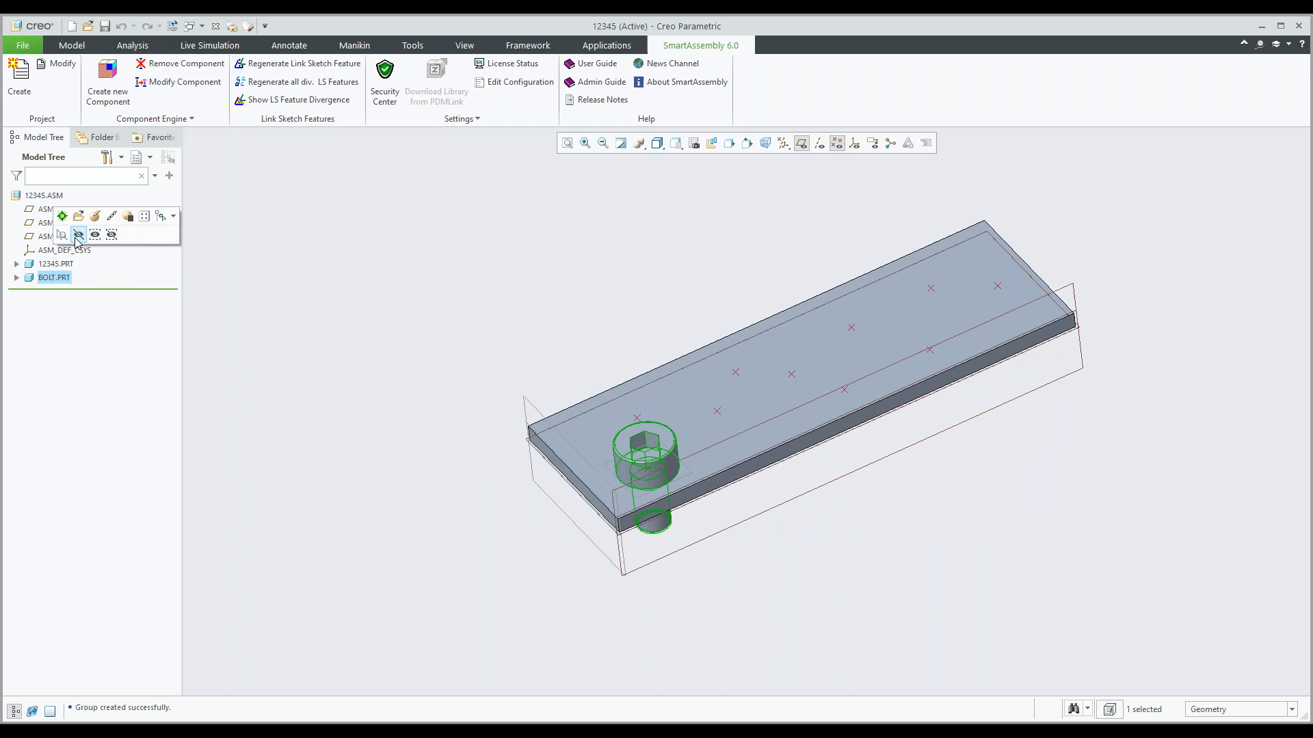
{"action": "left_click", "coordinate": [79, 236]}
{"action": "middle_click_drag", "start_coordinate": [504, 493], "coordinate": [722, 489]}
{"action": "scroll", "coordinate": [657, 489], "scroll_direction": "down", "scroll_amount": 5}
{"action": "scroll", "coordinate": [656, 490], "scroll_direction": "up", "scroll_amount": 1}
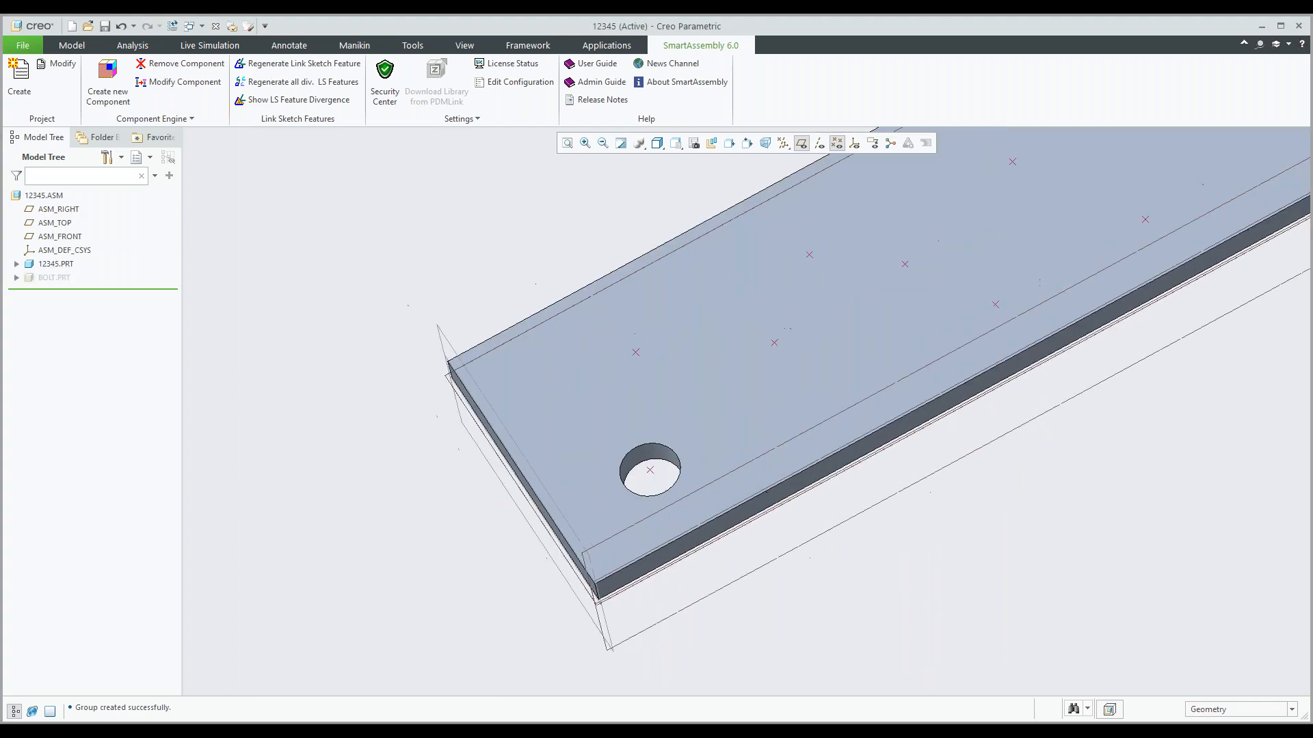
{"action": "middle_click_drag", "start_coordinate": [473, 367], "coordinate": [465, 328]}
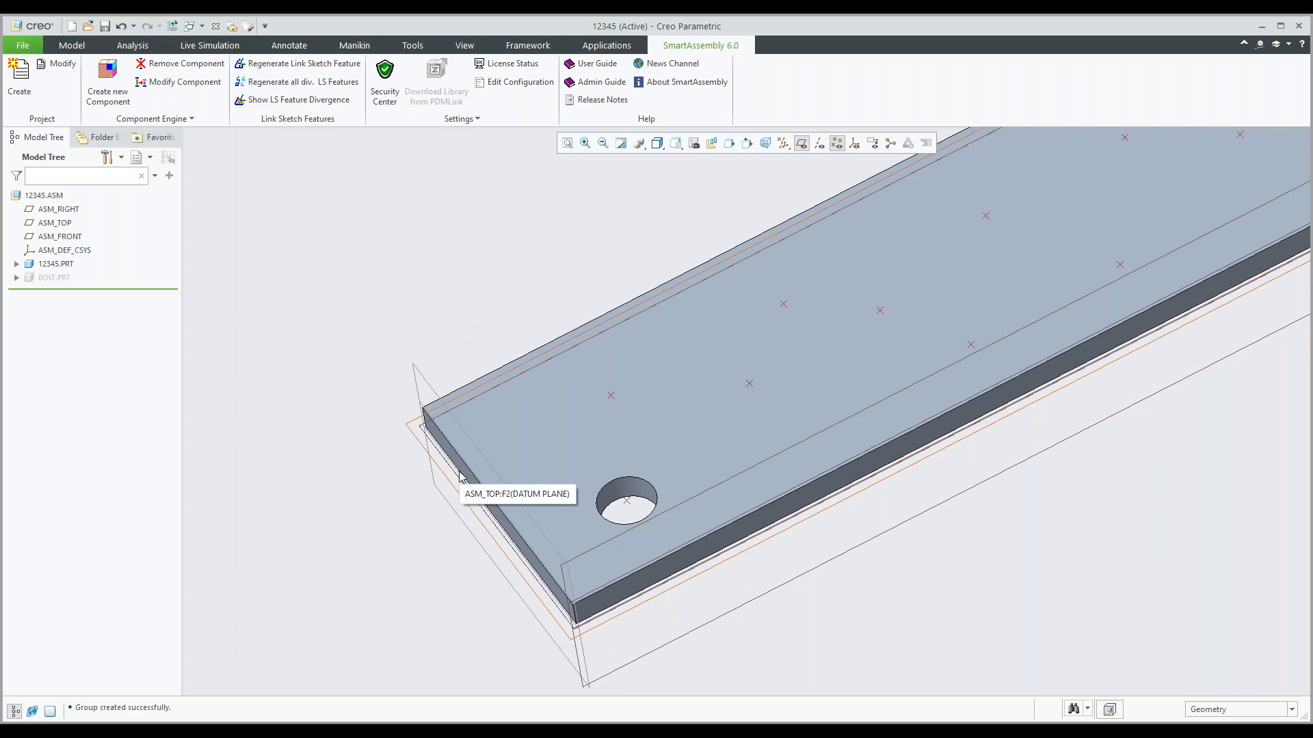
{"action": "scroll", "coordinate": [459, 472], "scroll_direction": "up", "scroll_amount": 2}
{"action": "middle_click_drag", "start_coordinate": [597, 434], "coordinate": [517, 430], "text": "shift"}
{"action": "scroll", "coordinate": [518, 430], "scroll_direction": "up", "scroll_amount": 1}
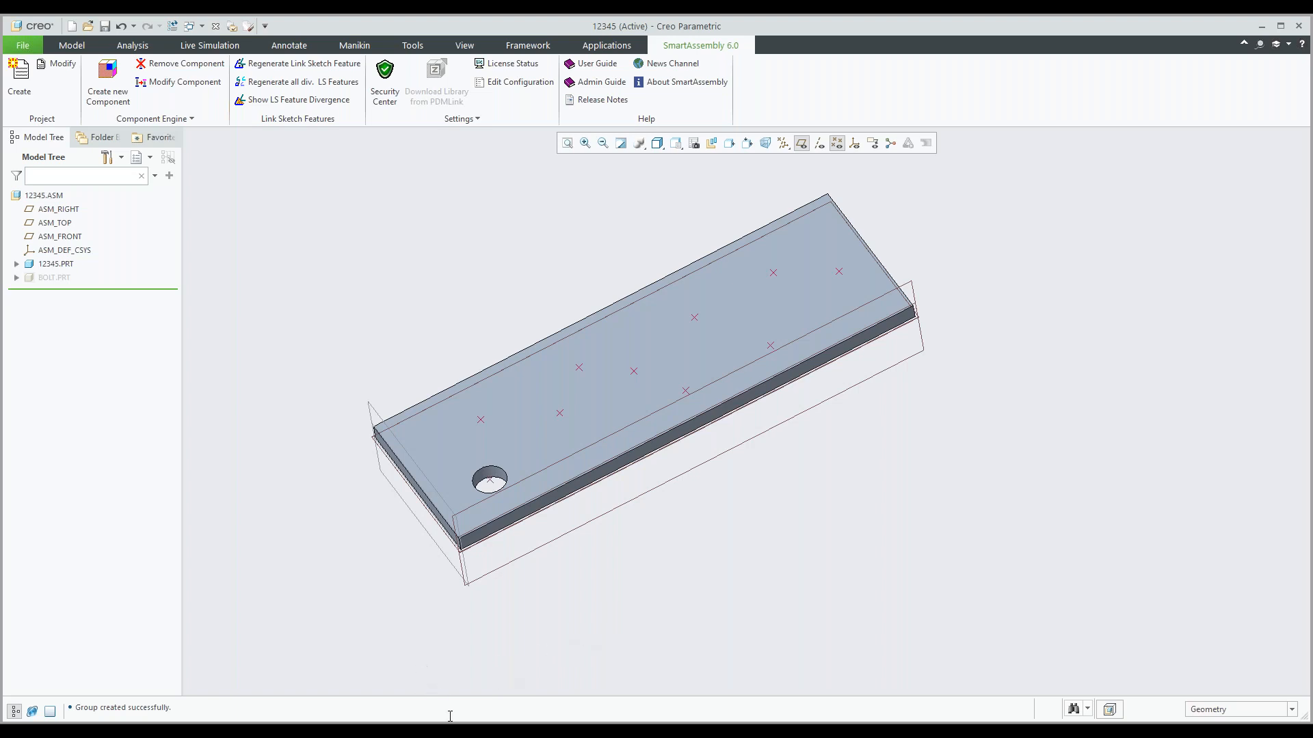
{"action": "left_click", "coordinate": [449, 733]}
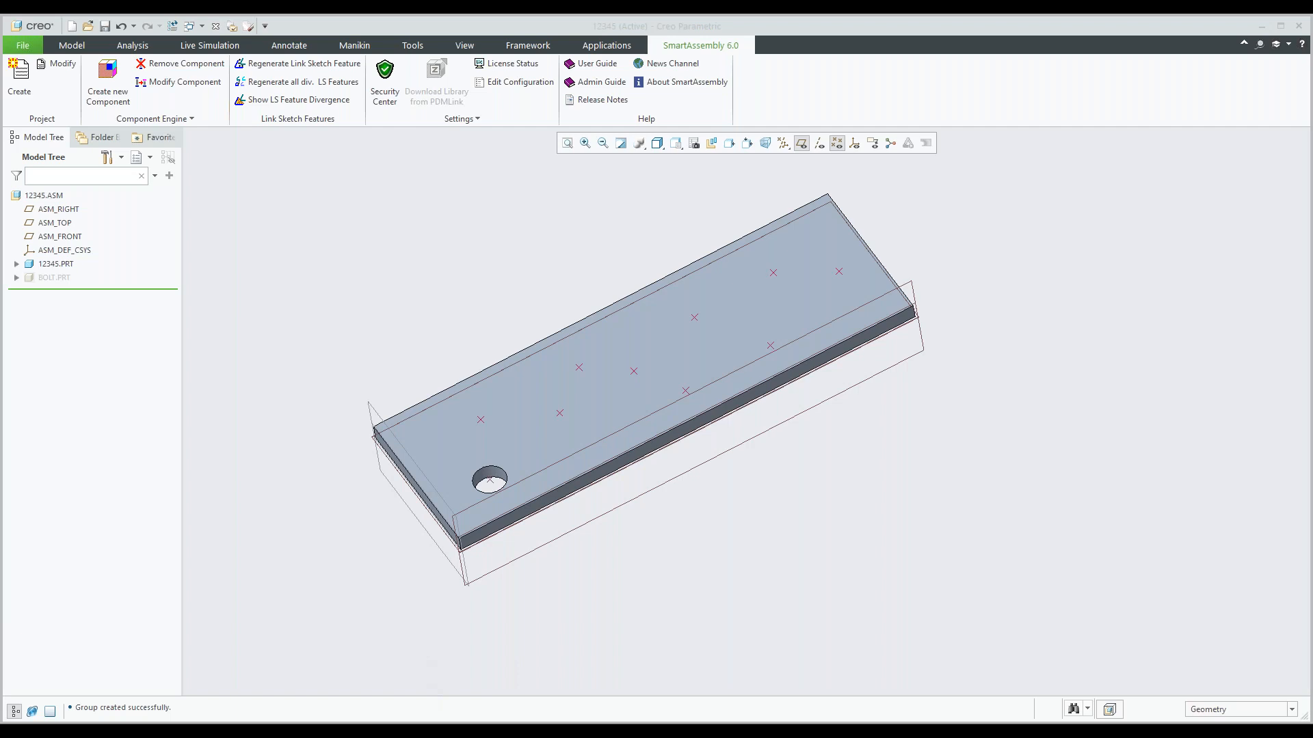